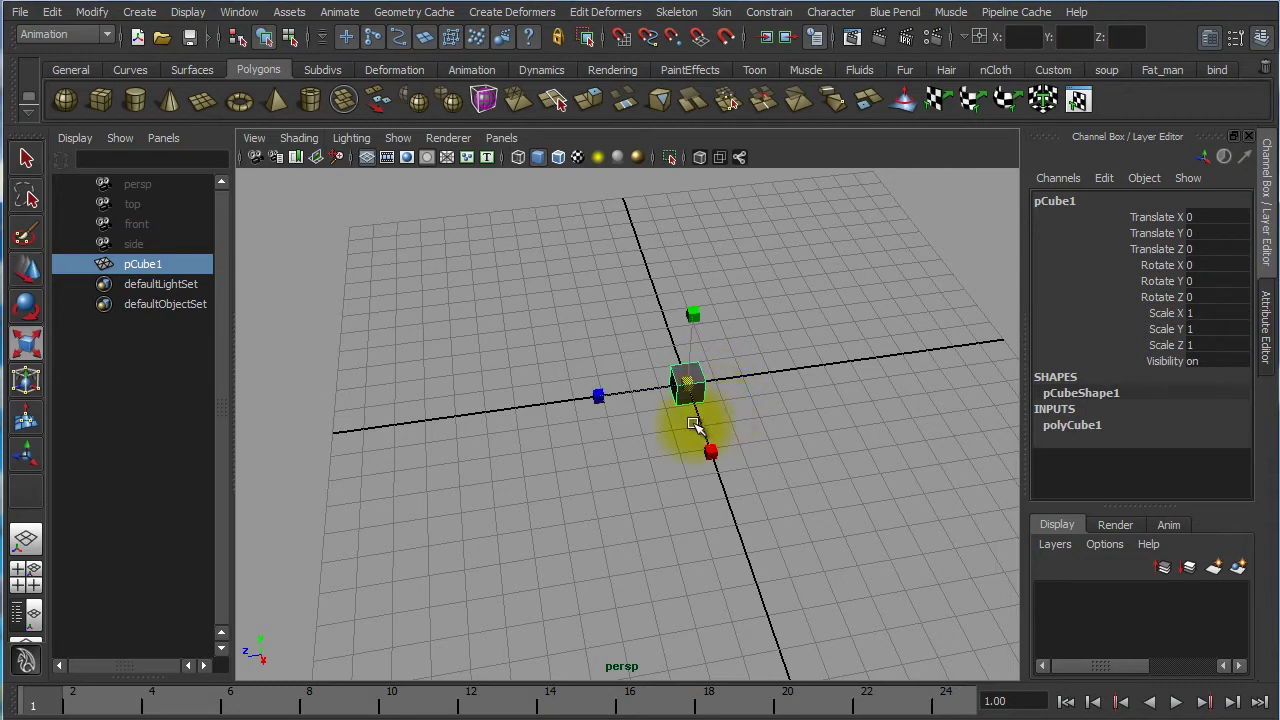
Scale the cube into a wide flat slab about 19.27 units in X and Z and 1.42 in Y
left_click_drag(698, 420, 846, 363)
left_click_drag(693, 309, 716, 380)
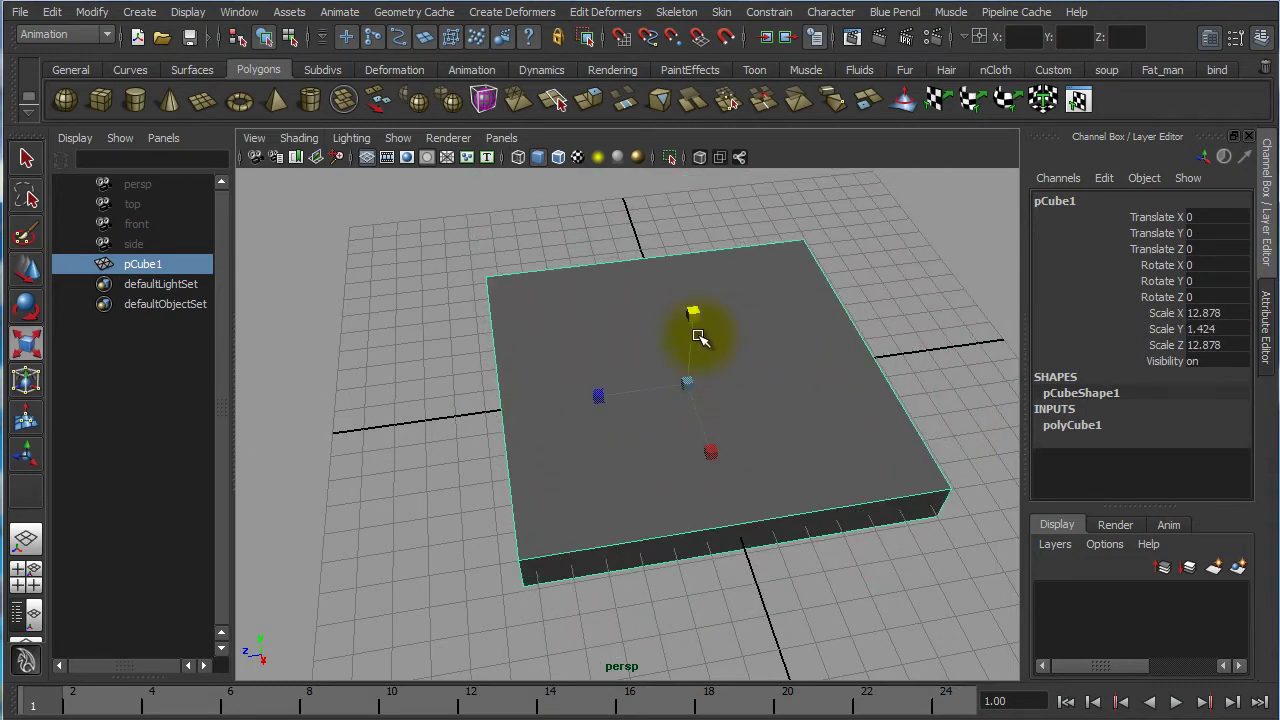
left_click_drag(697, 315, 352, 306, "ctrl")
left_click_drag(96, 284, 0, 284, "ctrl")
left_click_drag(836, 492, 753, 443, "alt")
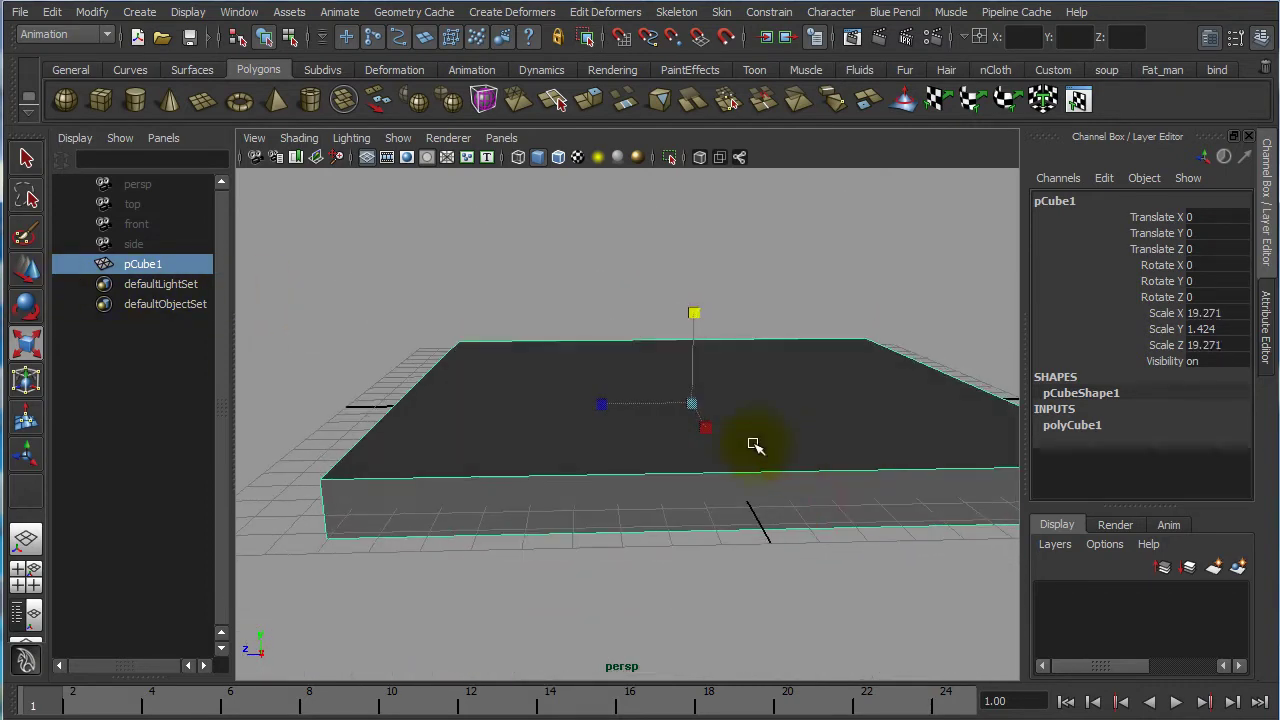
Create a second polygon cube, raise it about 2.4 units in Y and scale it uniformly to about 3.87
left_click(101, 102)
key("w")
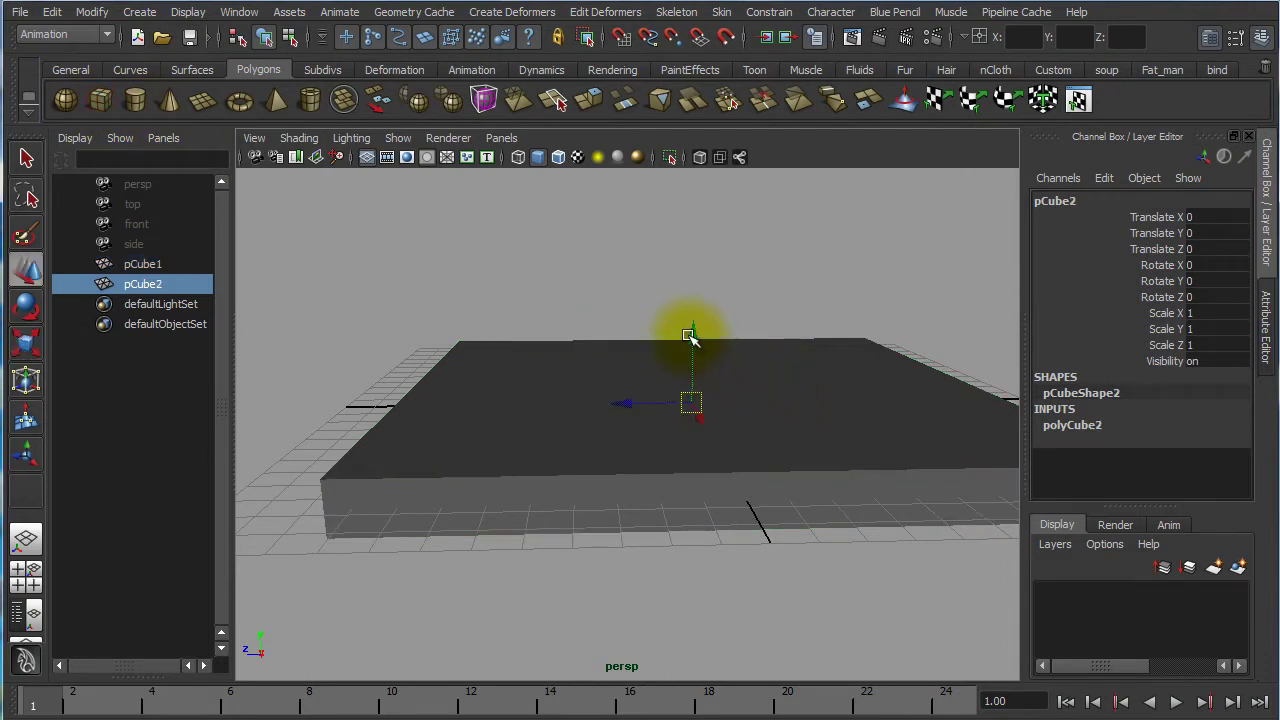
left_click_drag(689, 337, 693, 265)
key("r")
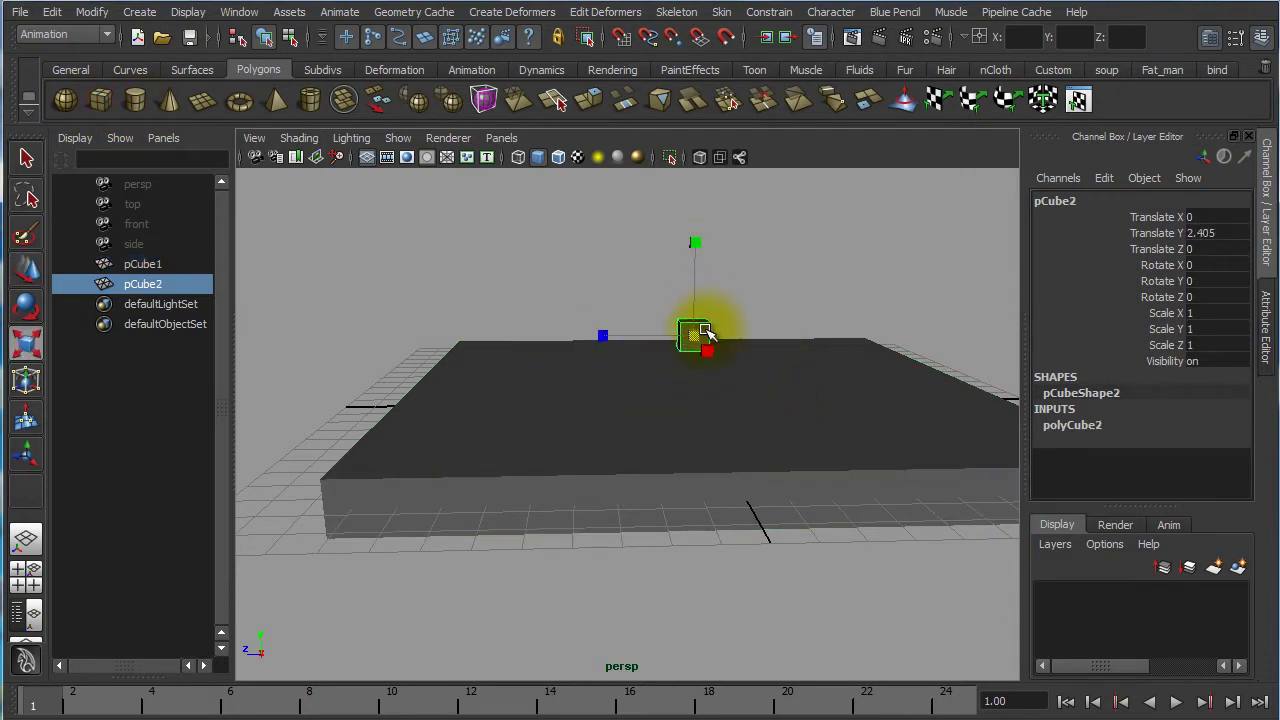
left_click_drag(729, 317, 790, 326)
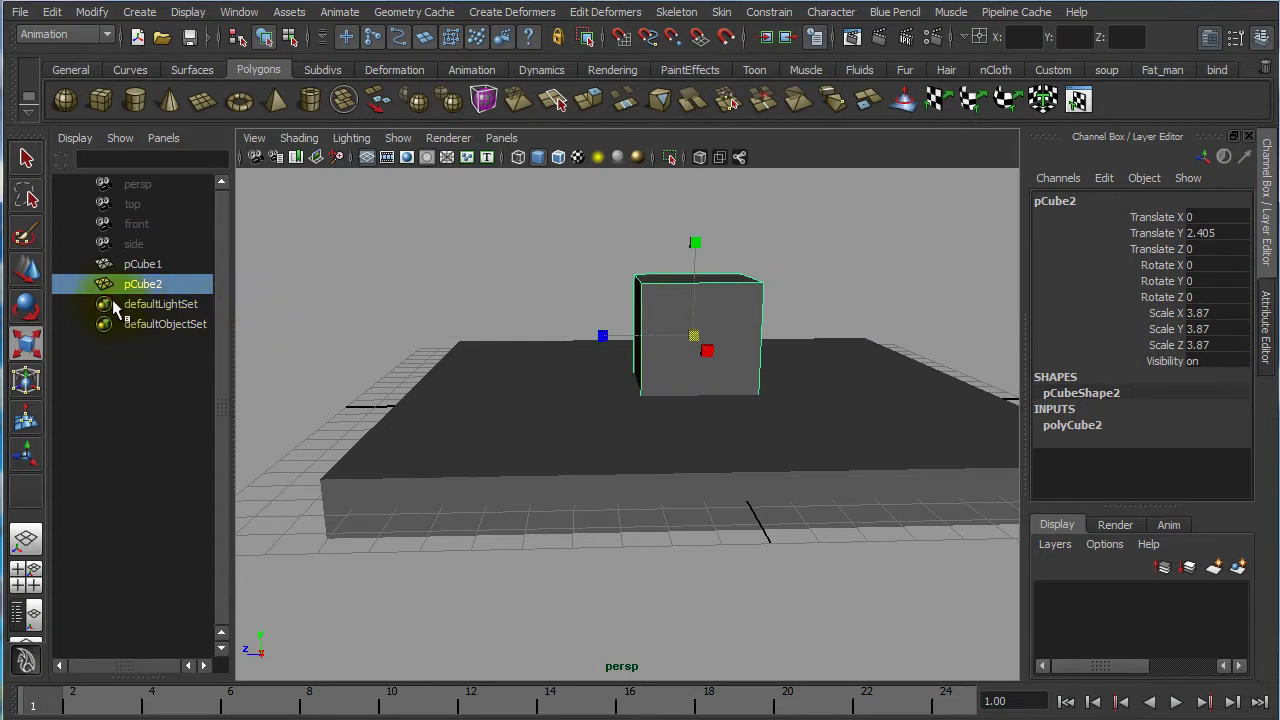
Thin the slab pCube1 to a Y scale of about 0.64
left_click(158, 263)
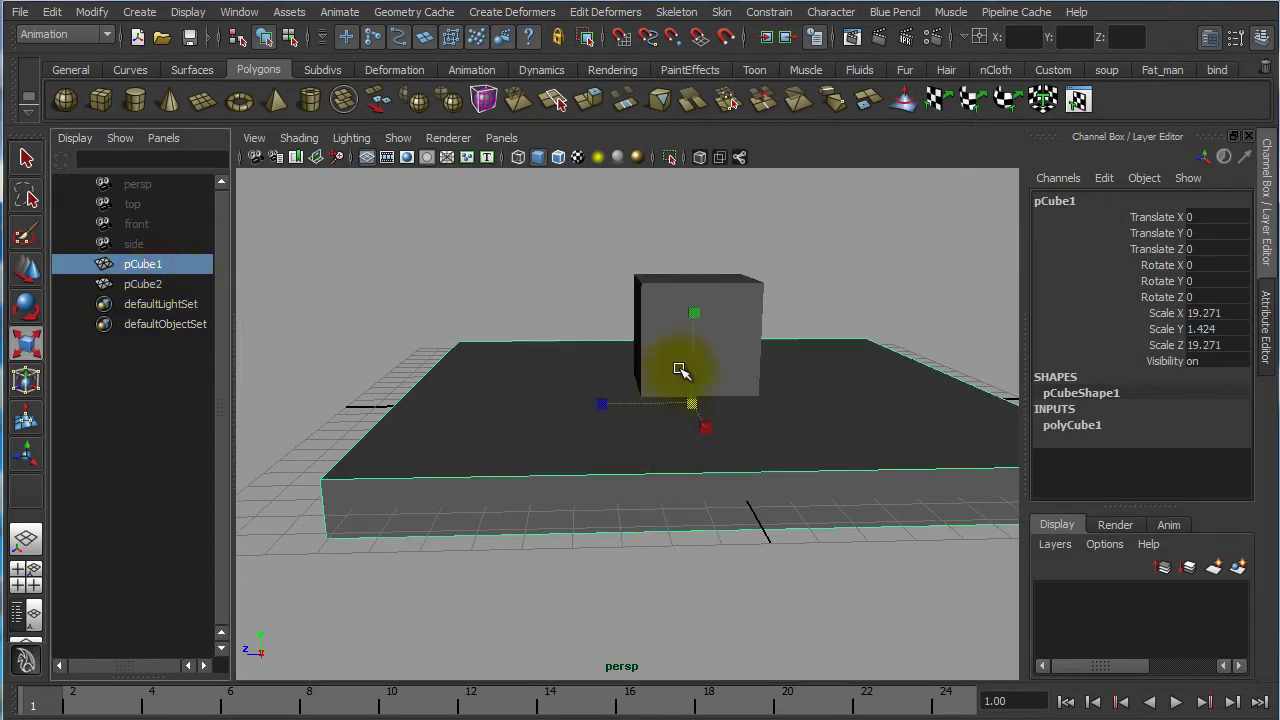
left_click_drag(698, 318, 697, 366)
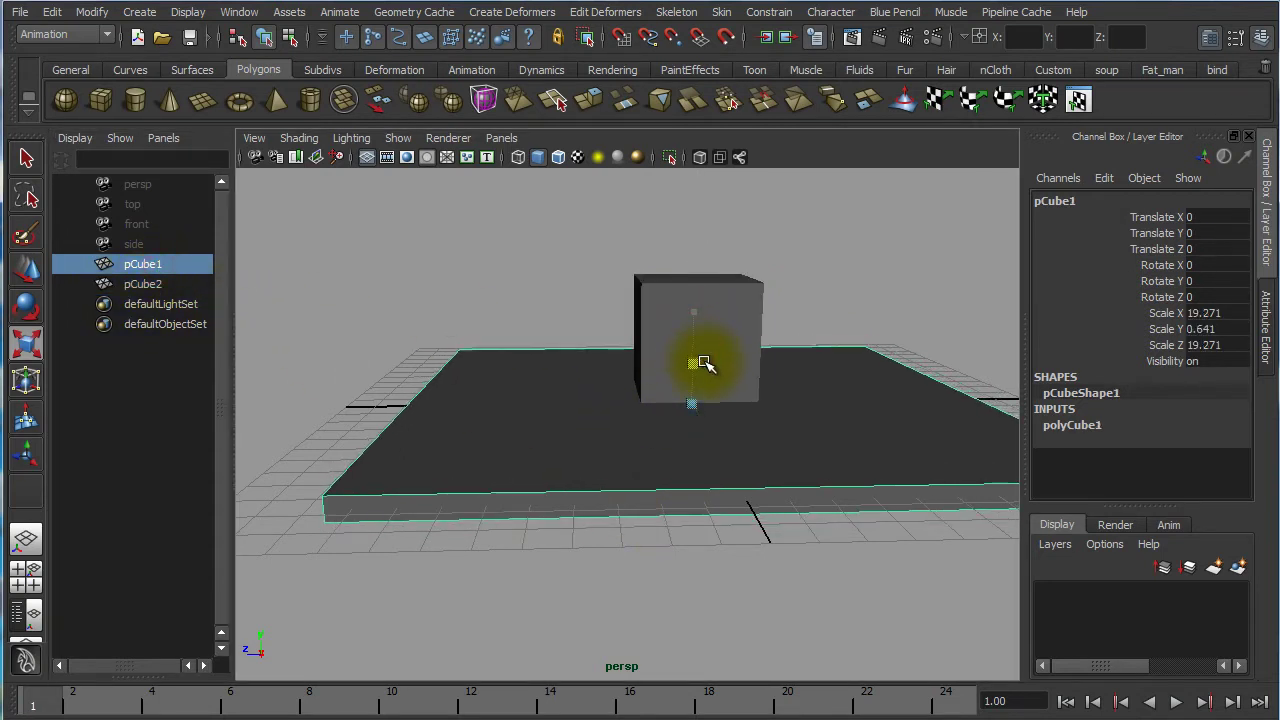
middle_click_drag(810, 383, 671, 380, "alt")
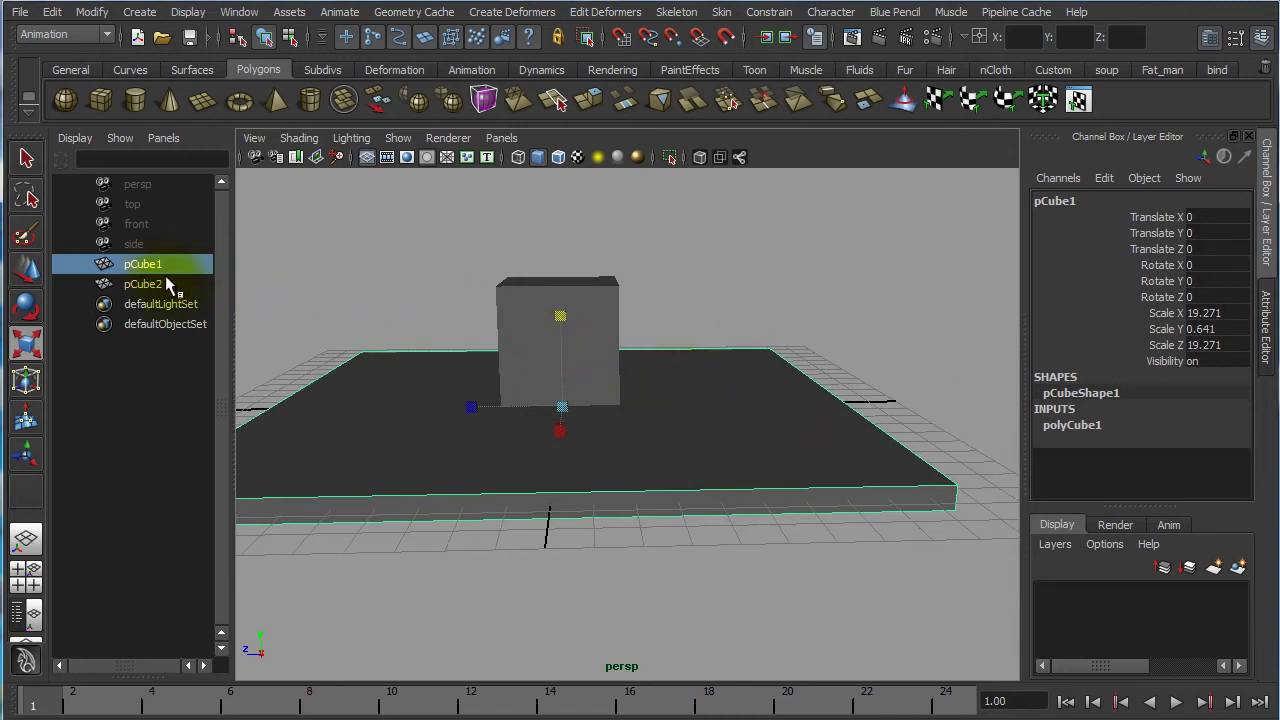
Rename the slab as sol and the second cube as cube
double_click(160, 266)
type("sol")
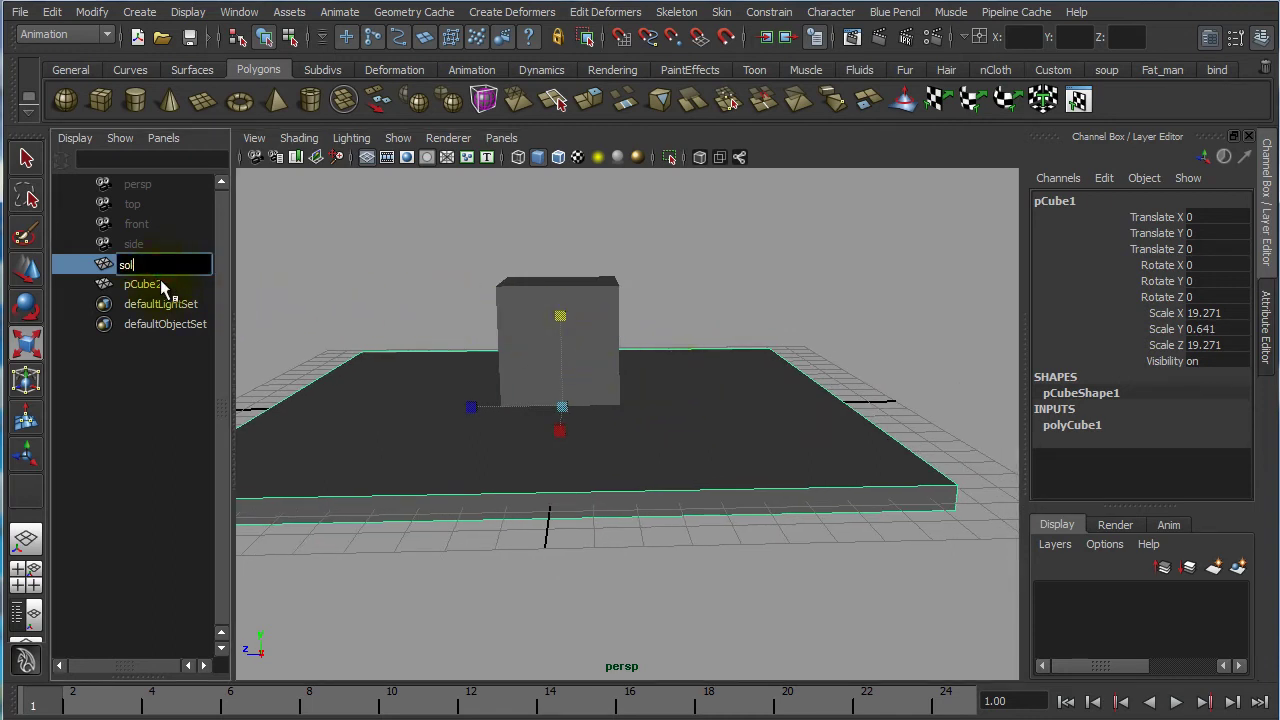
key("Return")
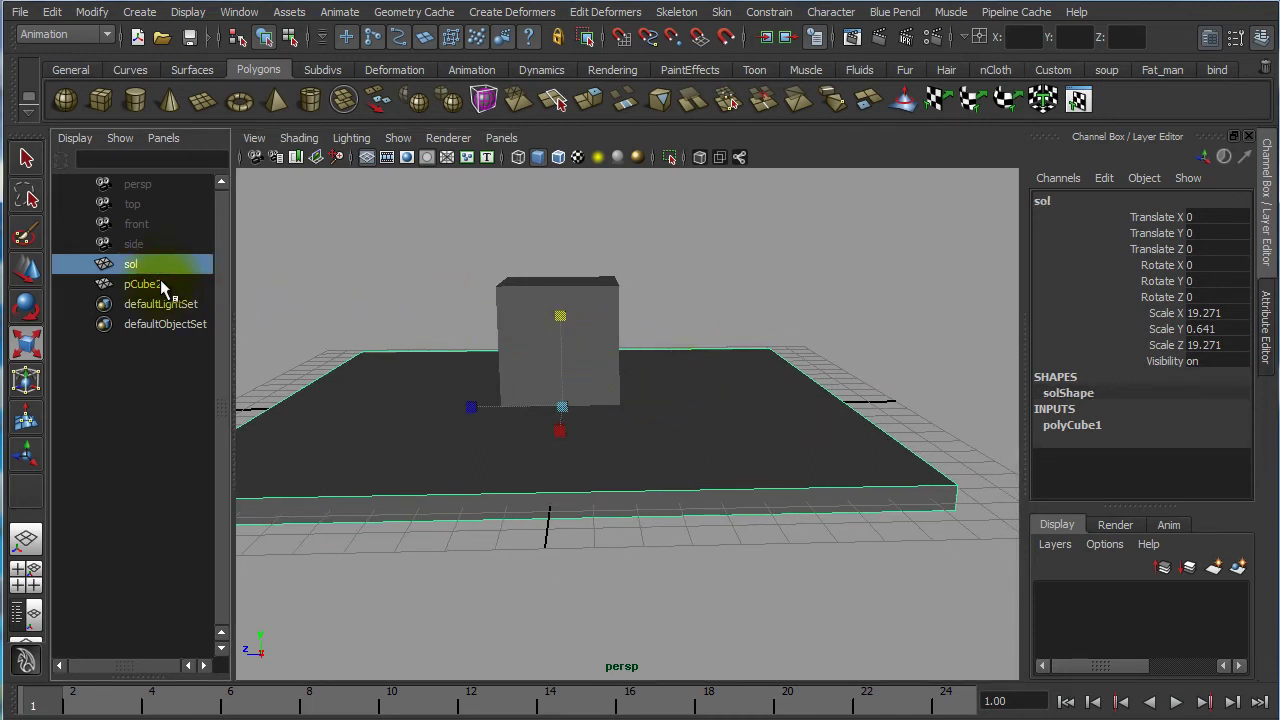
left_click(168, 287)
double_click(170, 287)
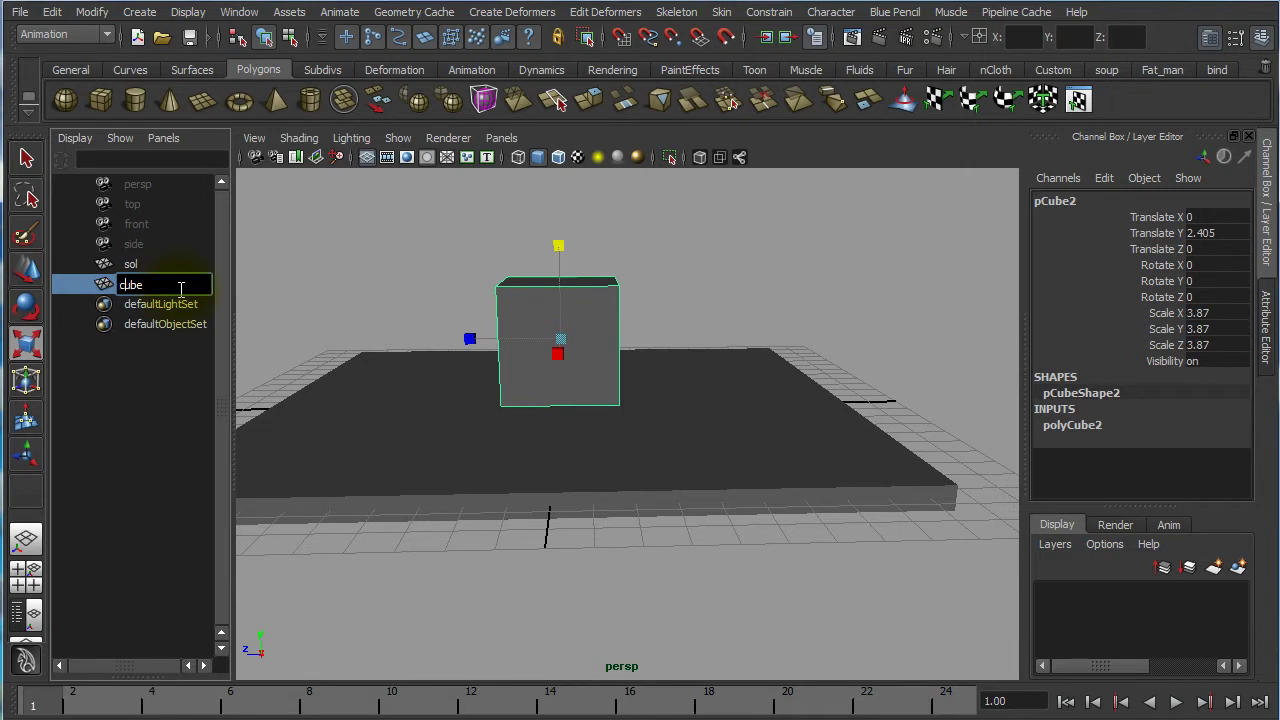
key("Return")
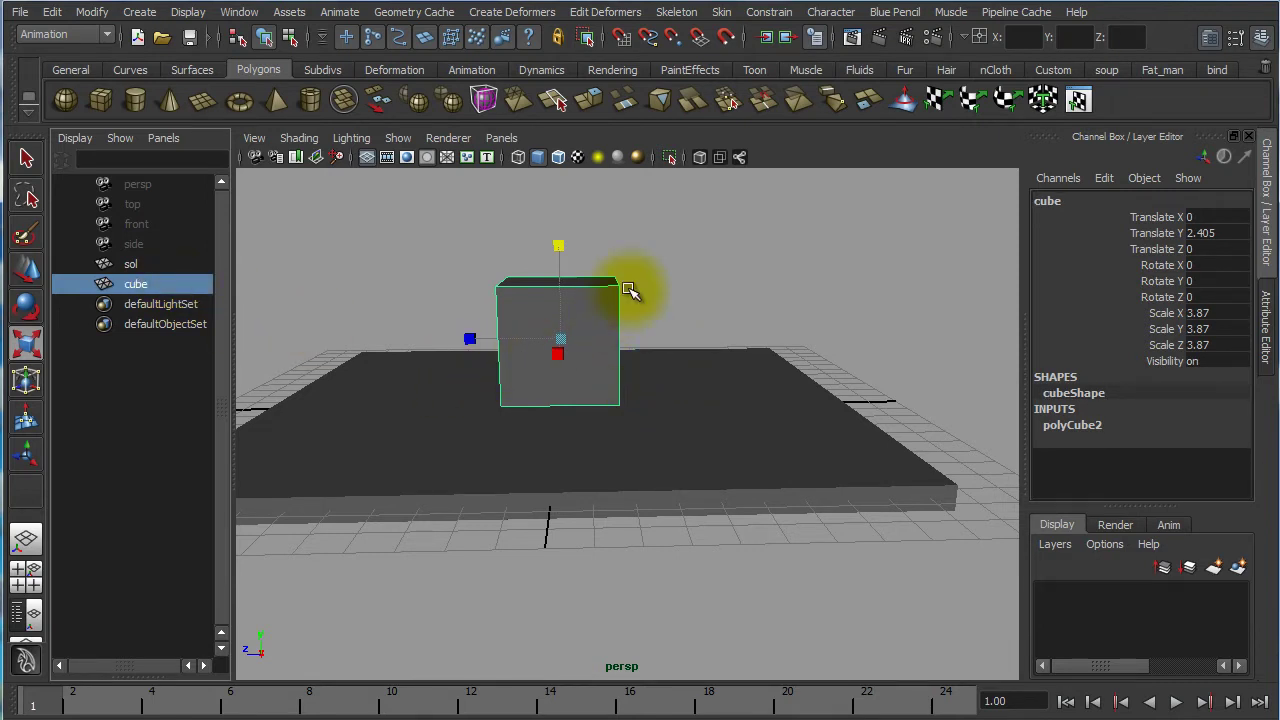
Switch to the full-size side view and narrow the cube to about 2.41 in Z
left_click(692, 273)
left_click(617, 307)
key("space")
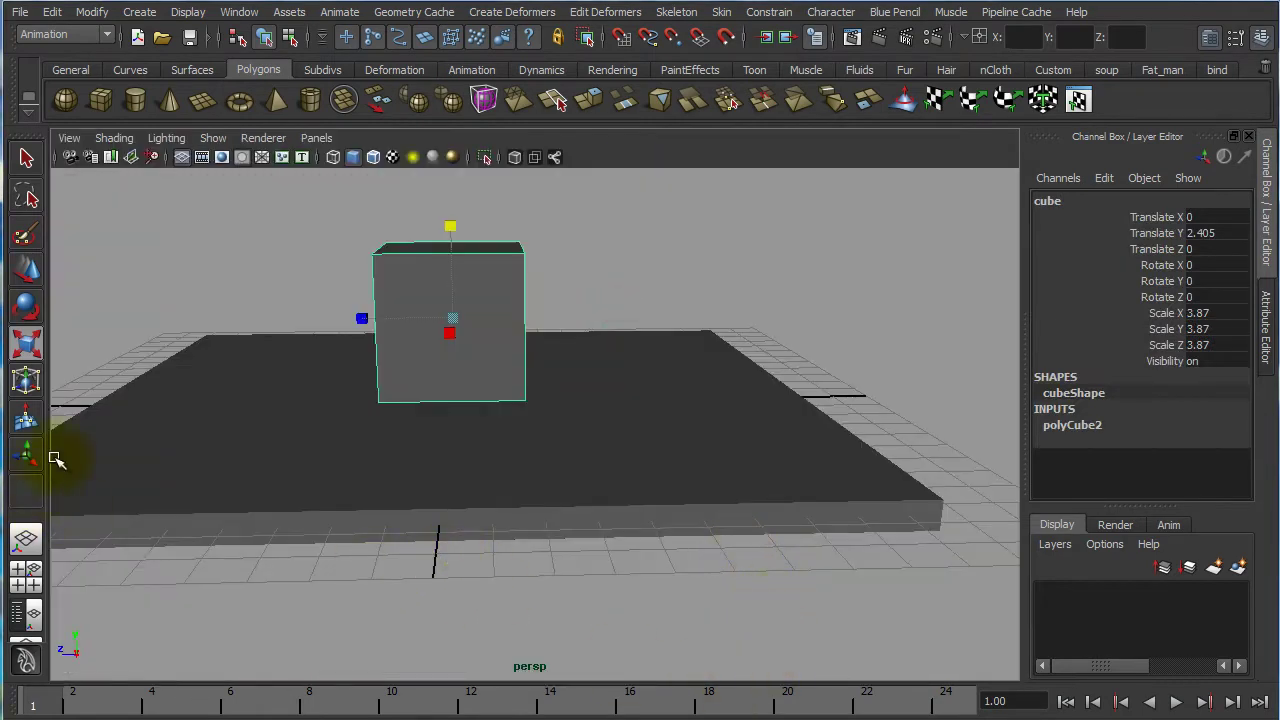
left_click(26, 576)
key("space")
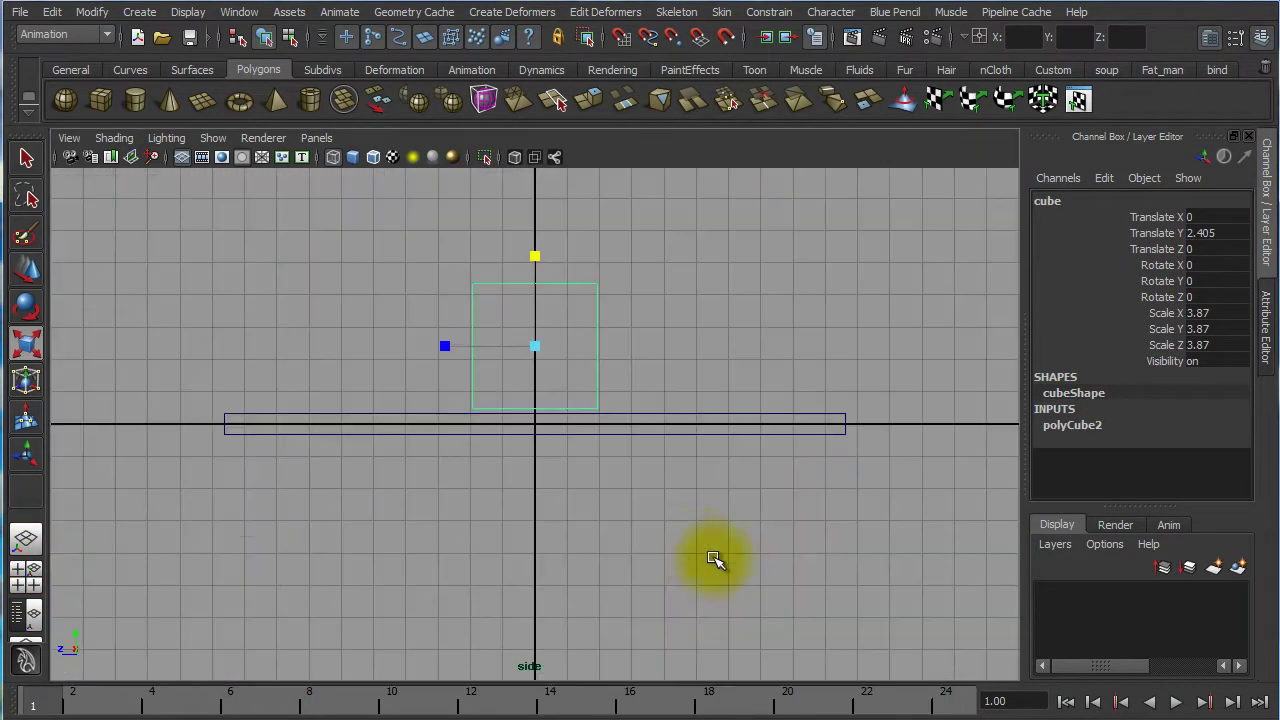
right_click_drag(454, 460, 765, 459, "alt")
middle_click_drag(710, 461, 703, 582, "alt")
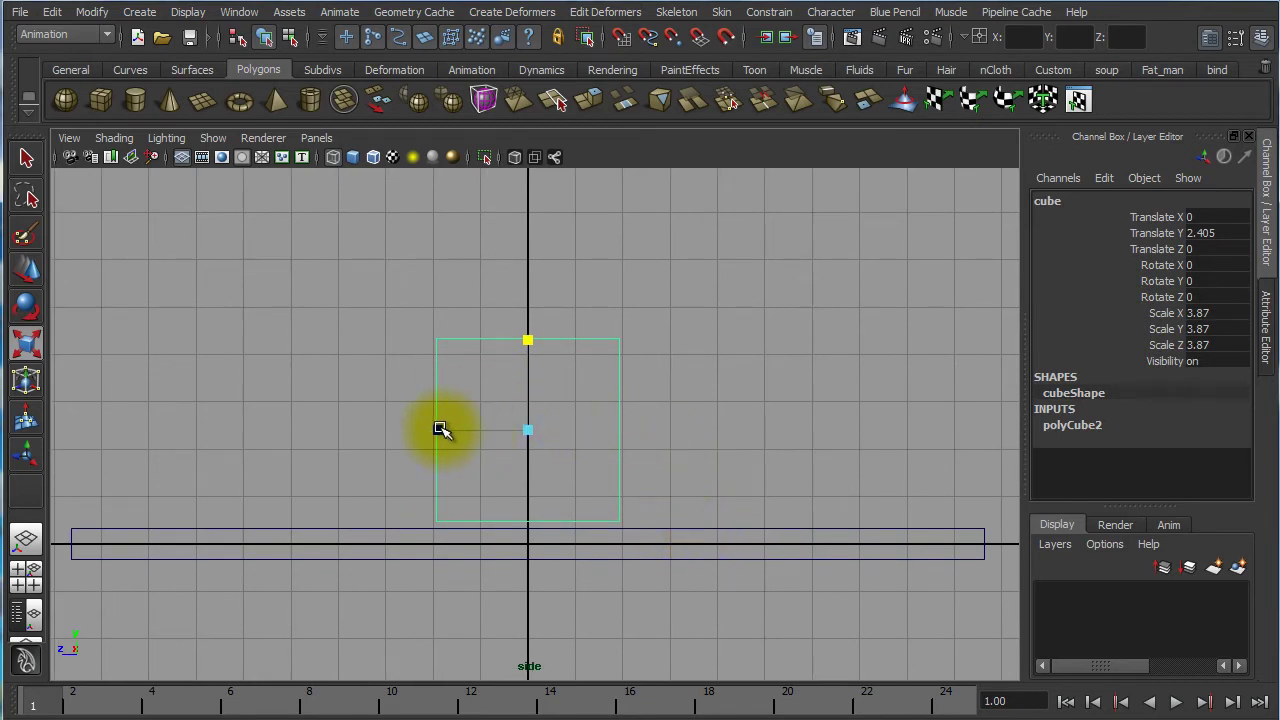
left_click_drag(440, 430, 472, 431)
Display the side view shaded and move the cube to about 2.24 in Y and 1.22 in Z
key("w")
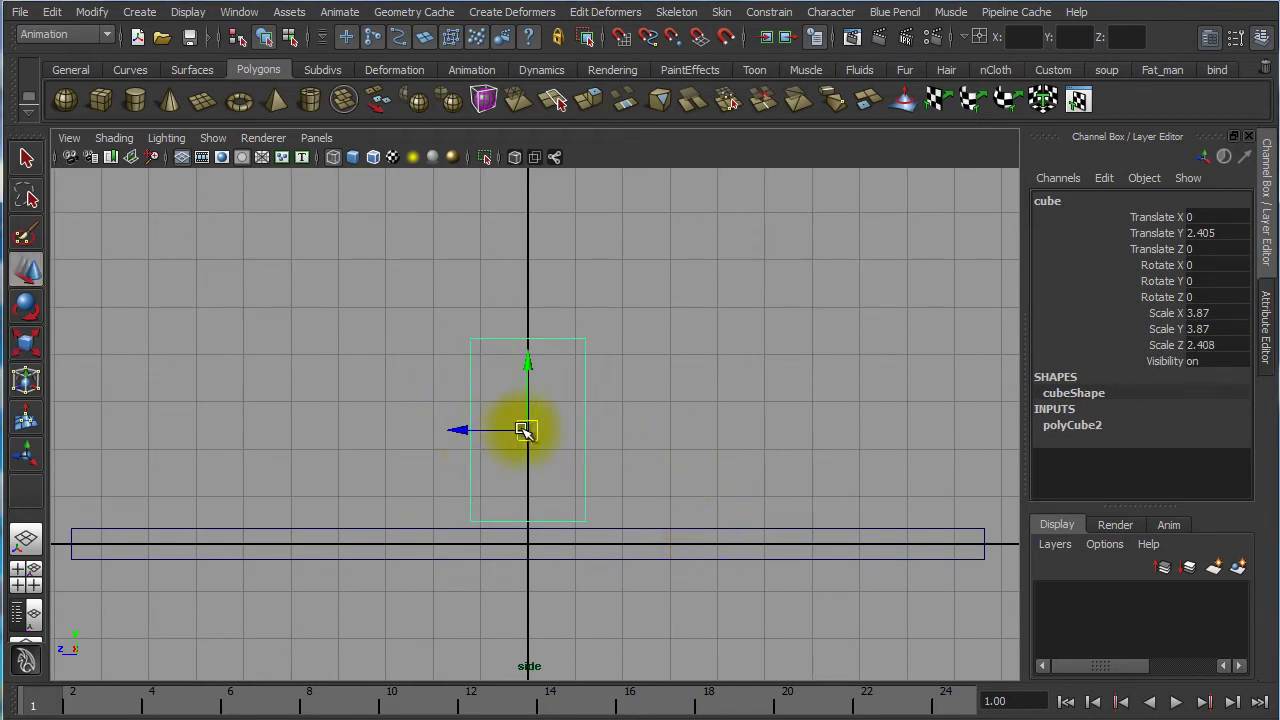
left_click_drag(527, 355, 521, 414)
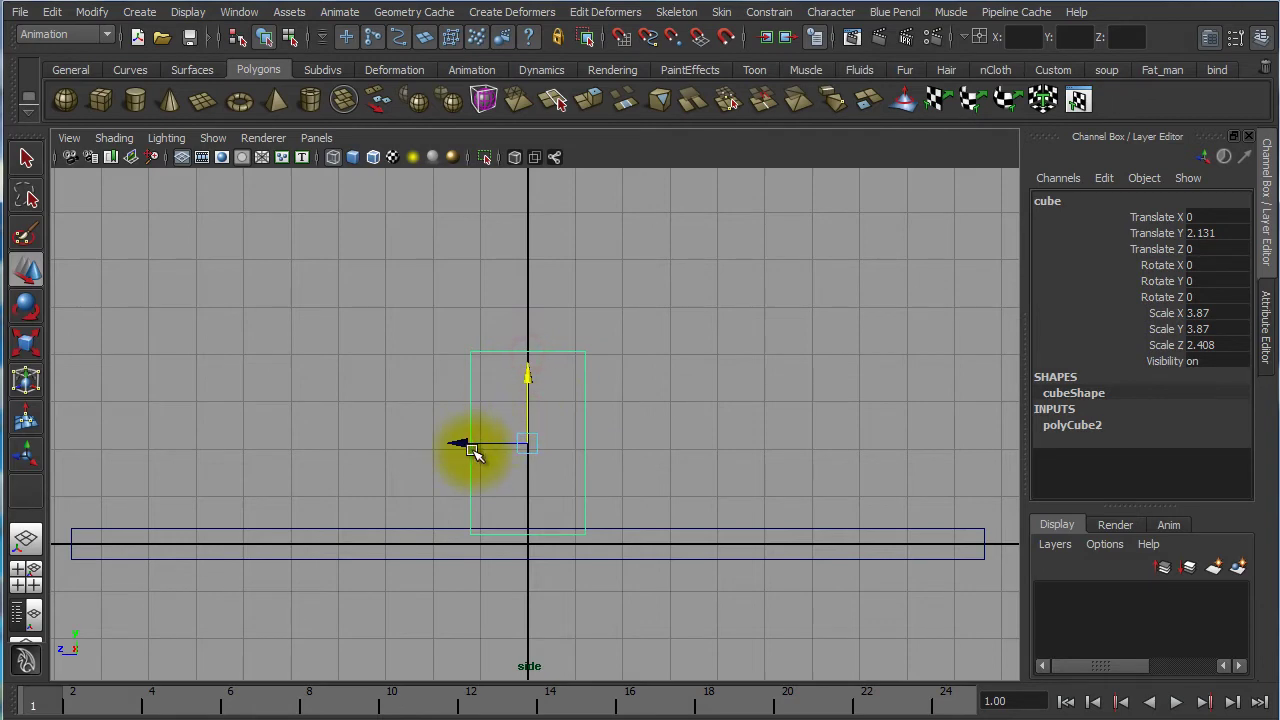
key("5")
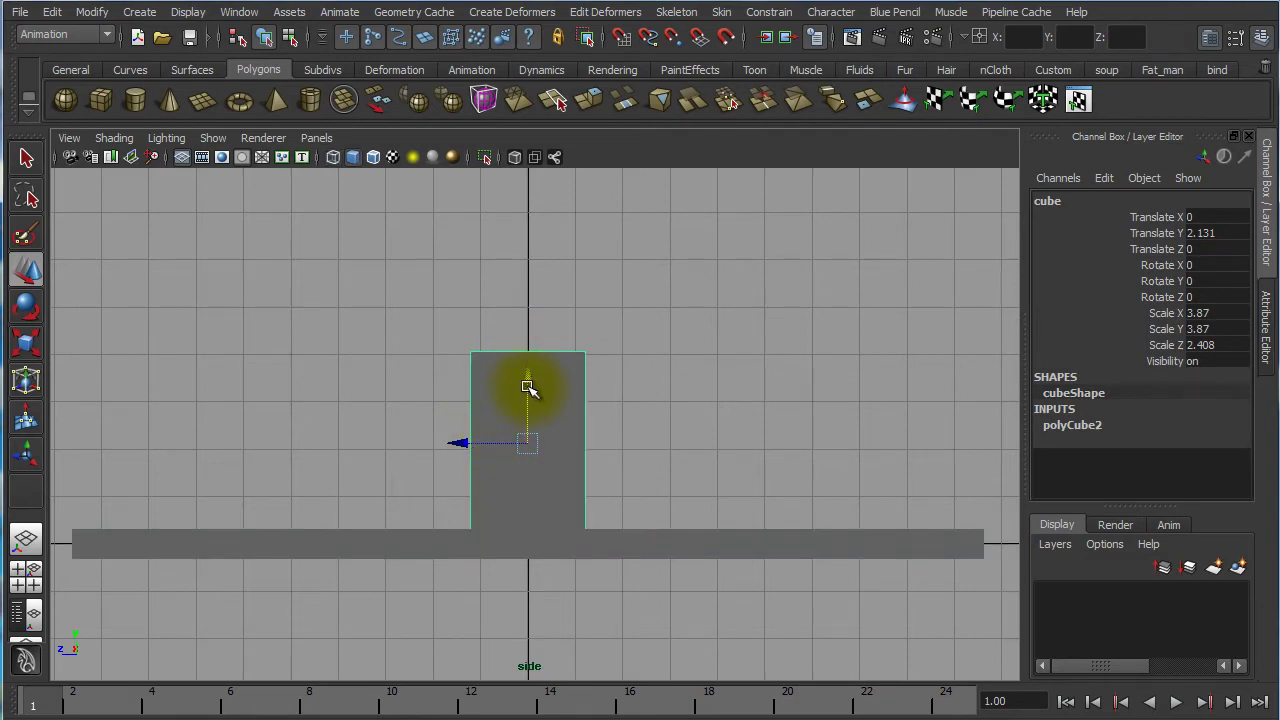
left_click_drag(528, 386, 527, 371)
left_click_drag(484, 437, 402, 443)
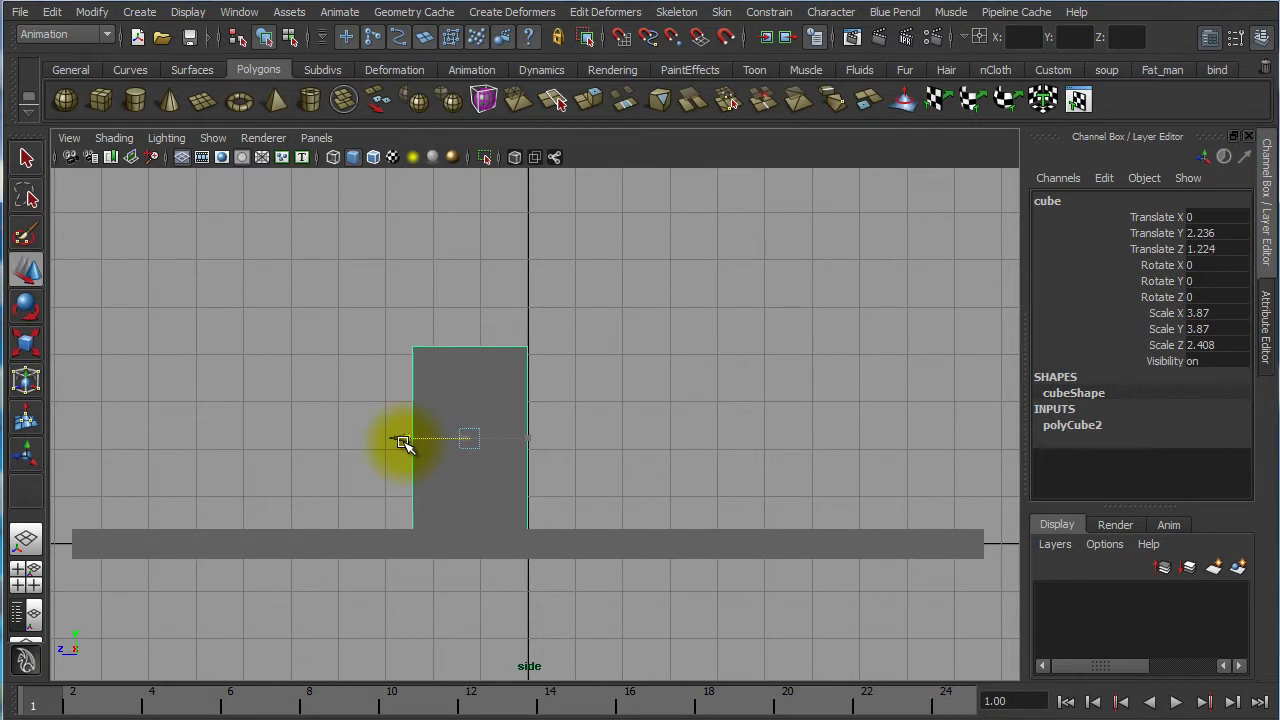
Set the cube's Scale X and Scale Y to 4 and its Scale Z to 2.5
left_click_drag(1224, 313, 1228, 327)
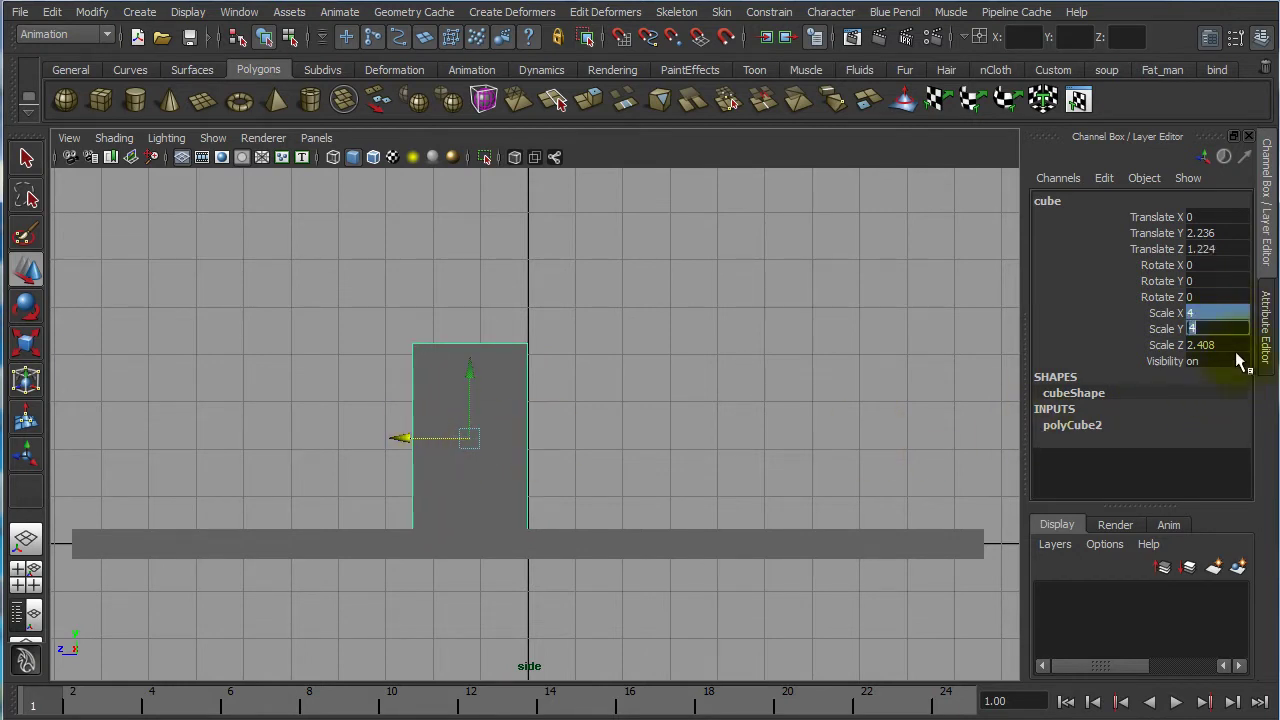
left_click(1230, 346)
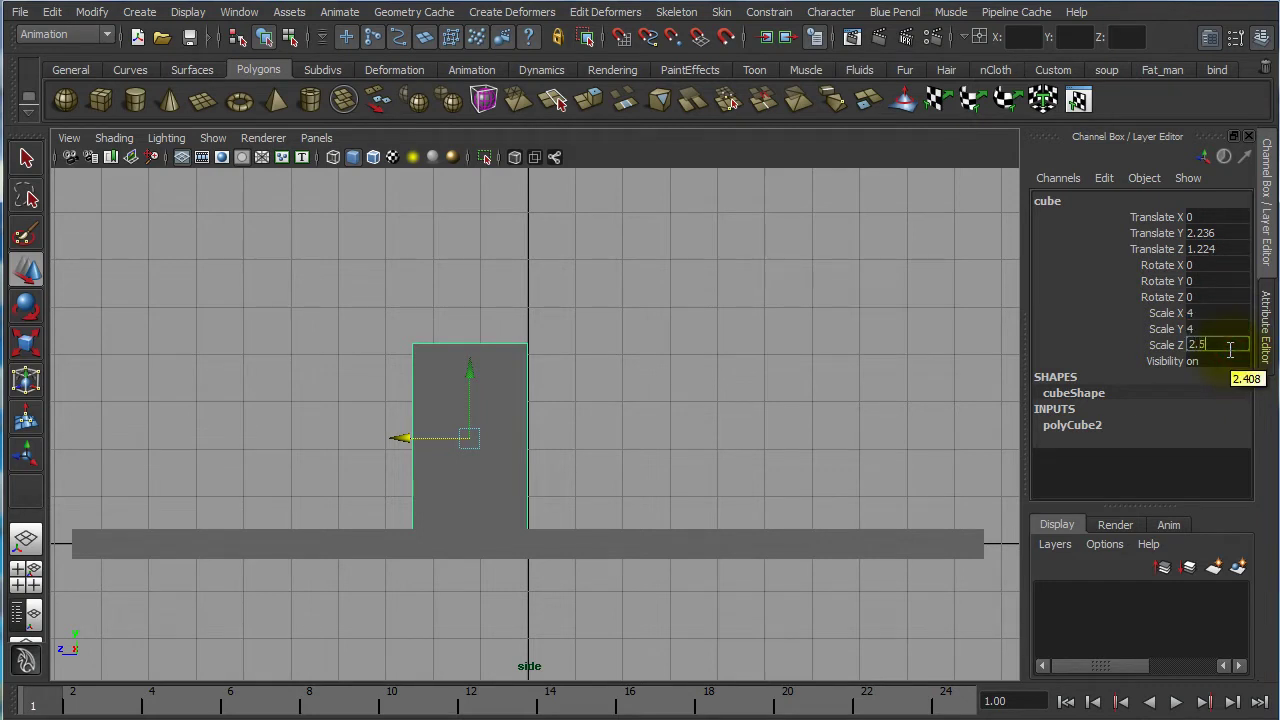
key("Return")
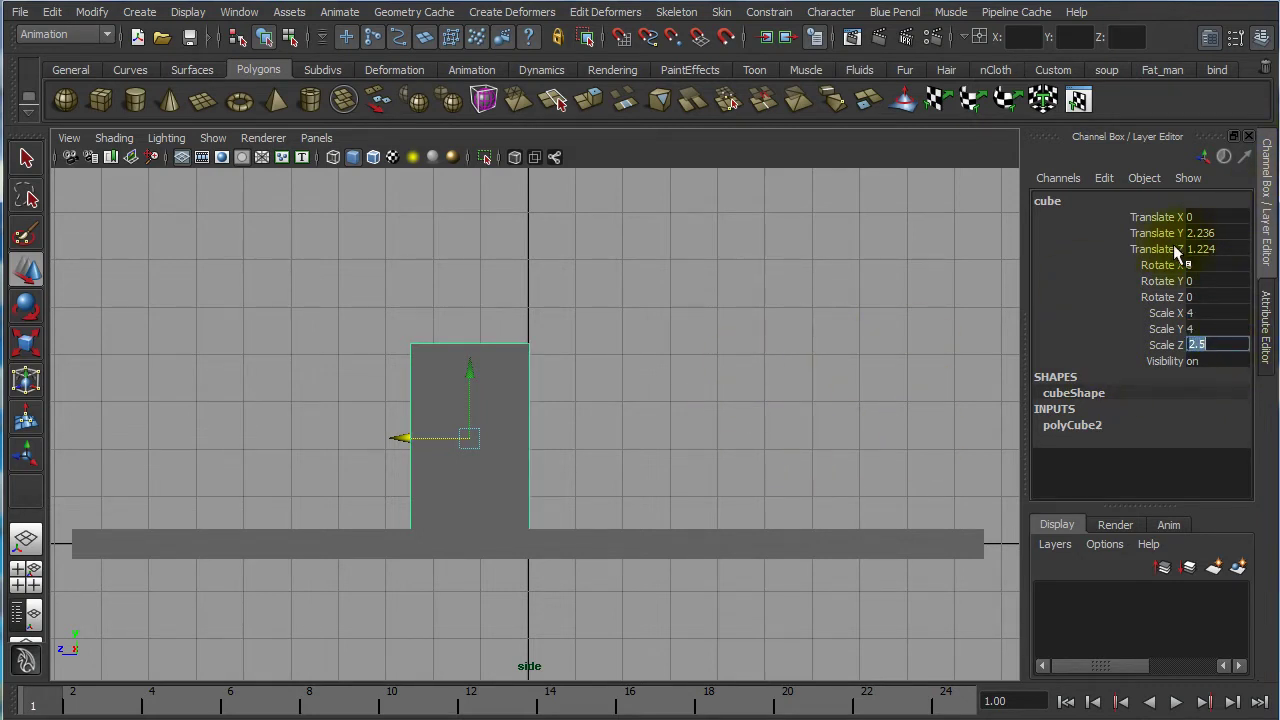
Align the cube's inner side with the vertical grid axis at a Translate Z of about 1.27, then deselect it
left_click_drag(408, 437, 401, 438)
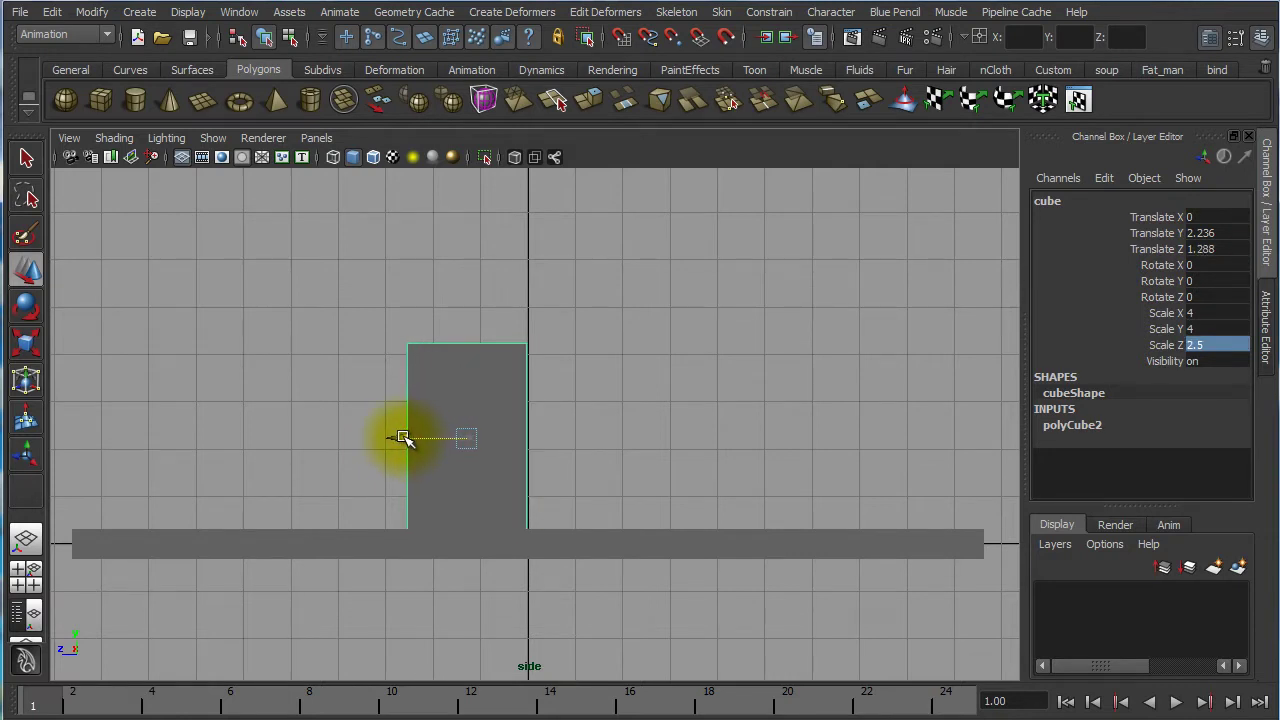
left_click_drag(401, 438, 400, 437)
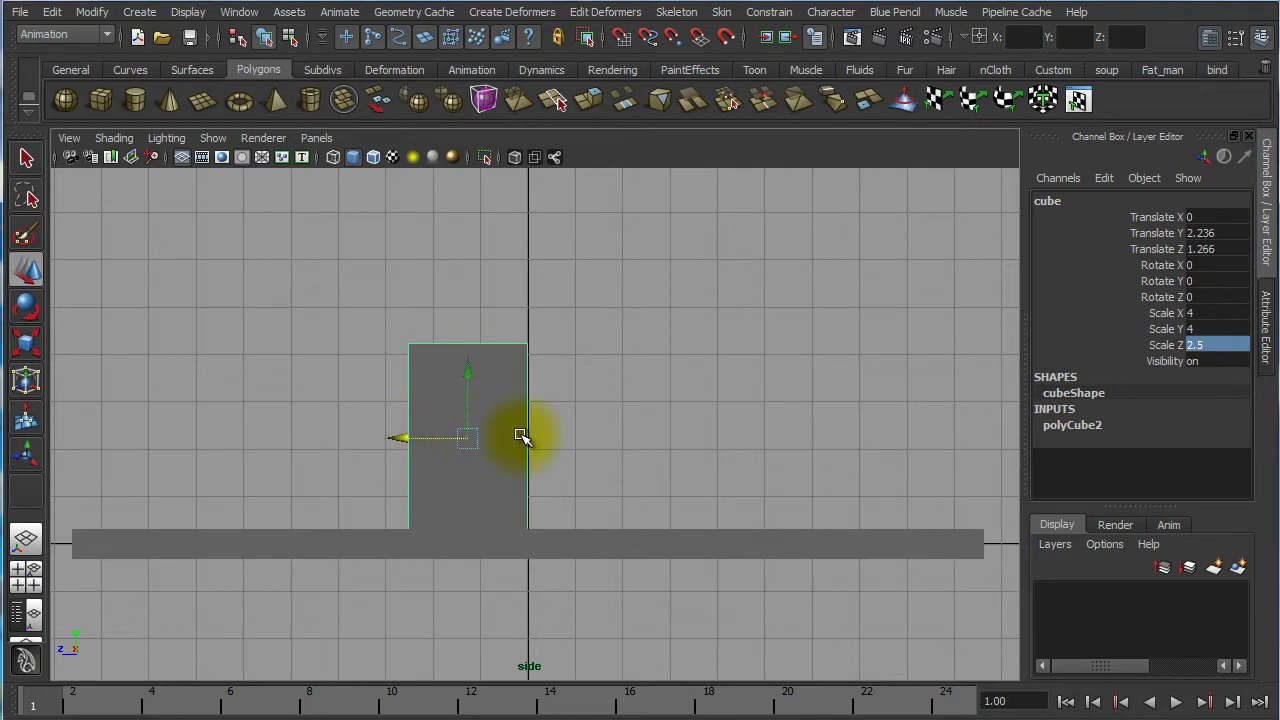
left_click(680, 392)
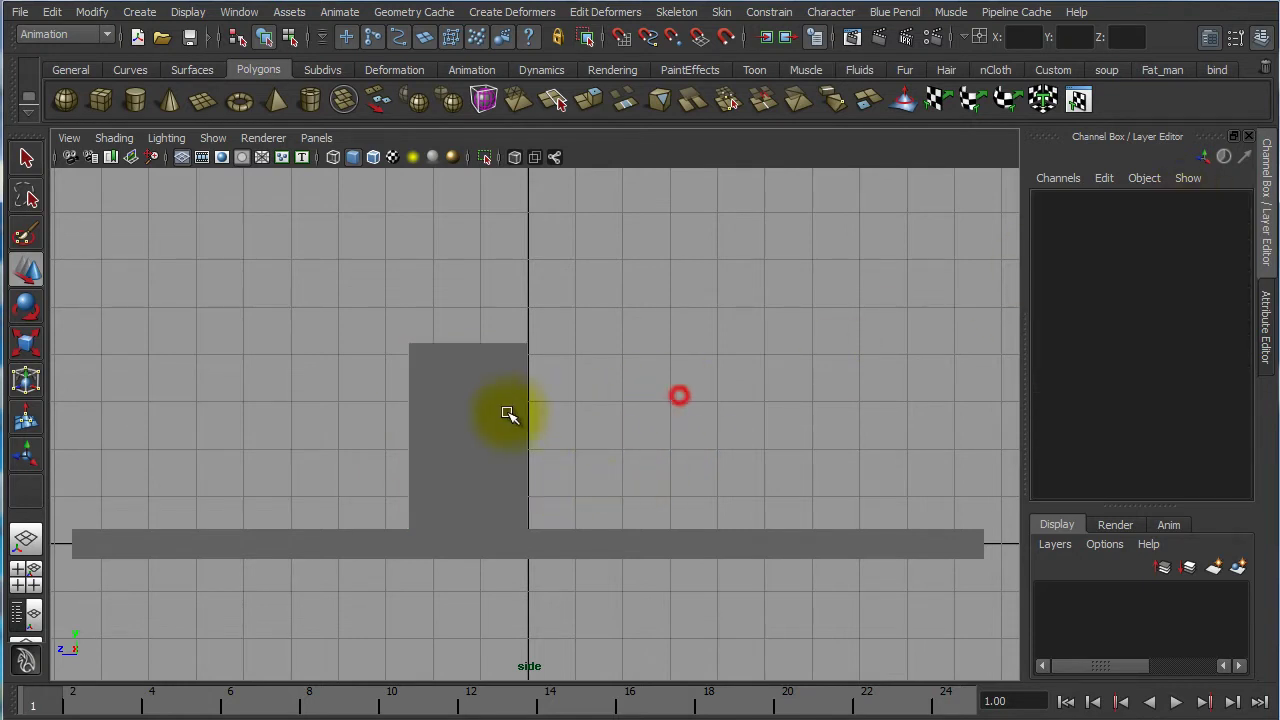
Move the cube's upper corner vertices on the positive Z side slightly inward and down, then return to object selection
left_click(510, 414)
right_click_drag(432, 360, 361, 320)
left_click(409, 350)
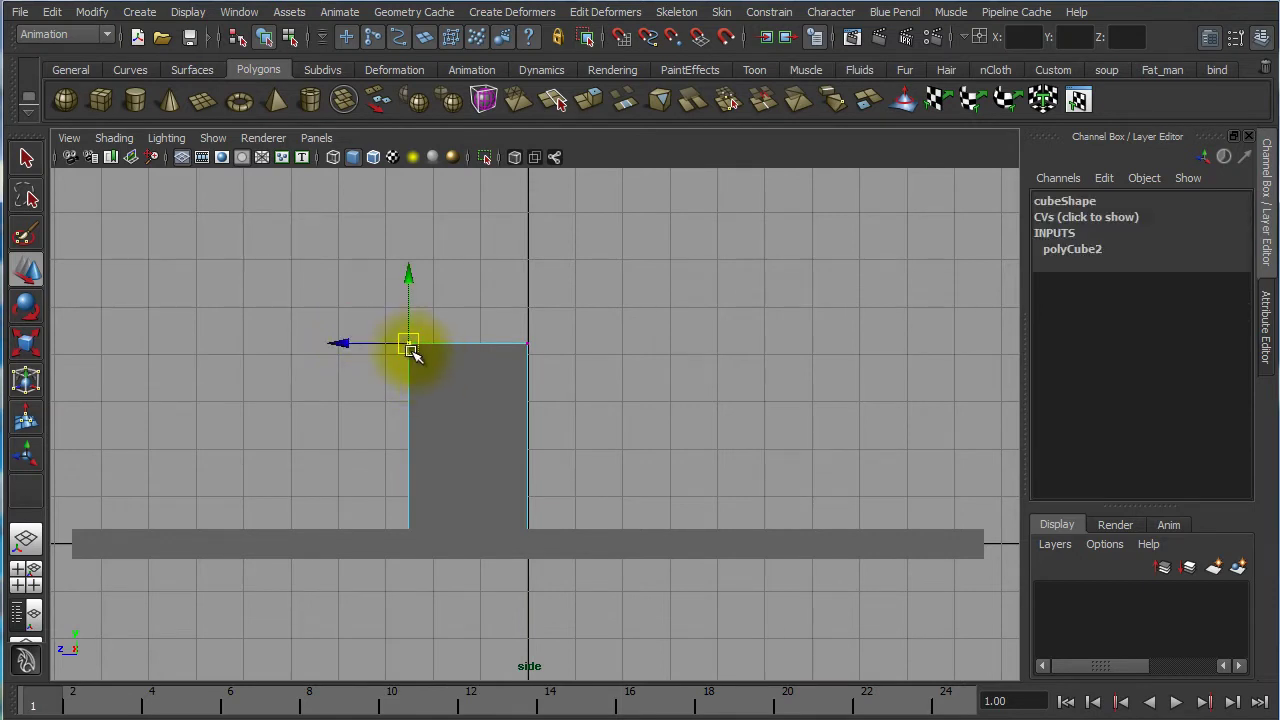
left_click_drag(411, 347, 423, 362)
left_click(620, 371)
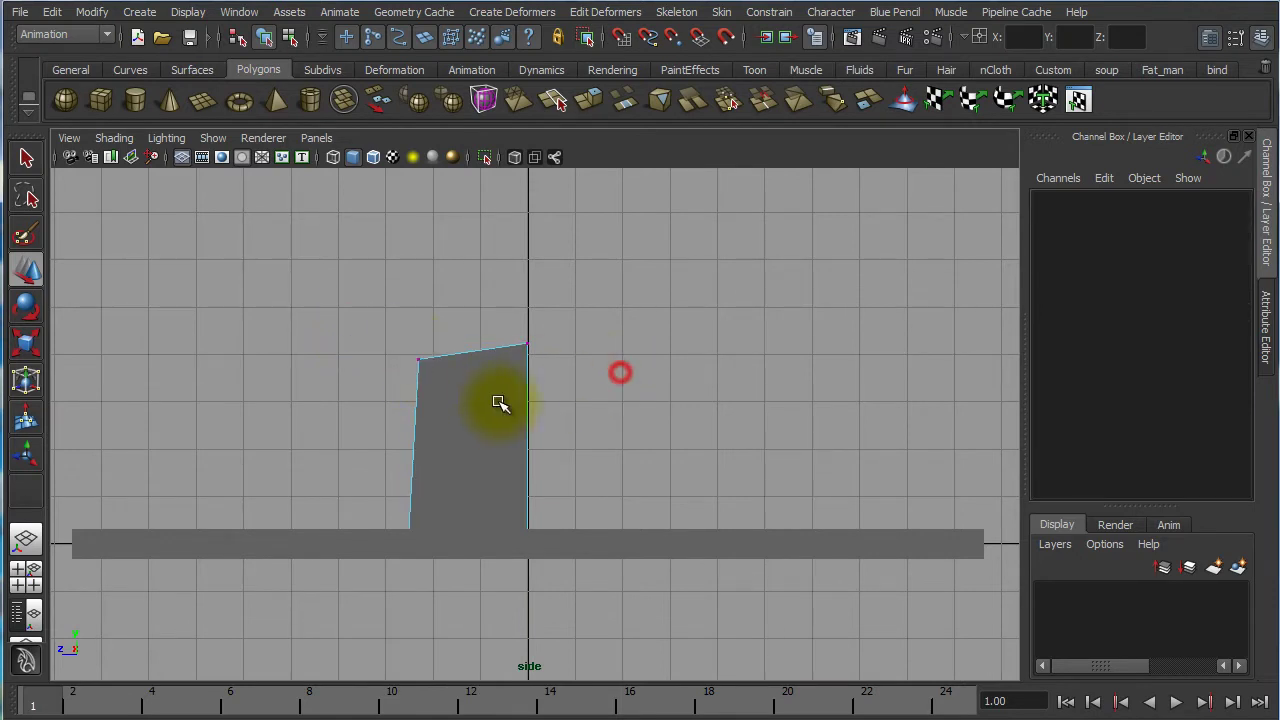
right_click_drag(486, 400, 545, 374)
left_click(510, 400)
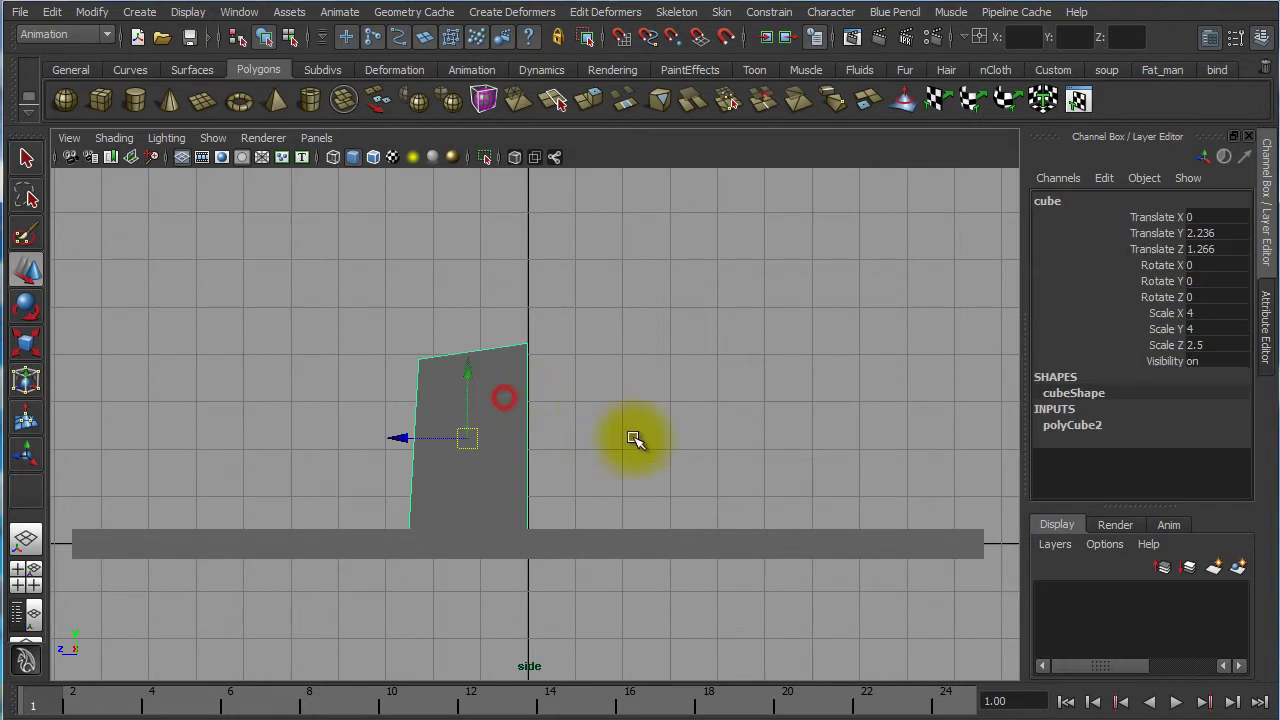
Raise the cube to a Translate Y of about 2.33 so its base rests on the floor slab
middle_click_drag(634, 437, 656, 489, "alt")
scroll(651, 380, "up", 3)
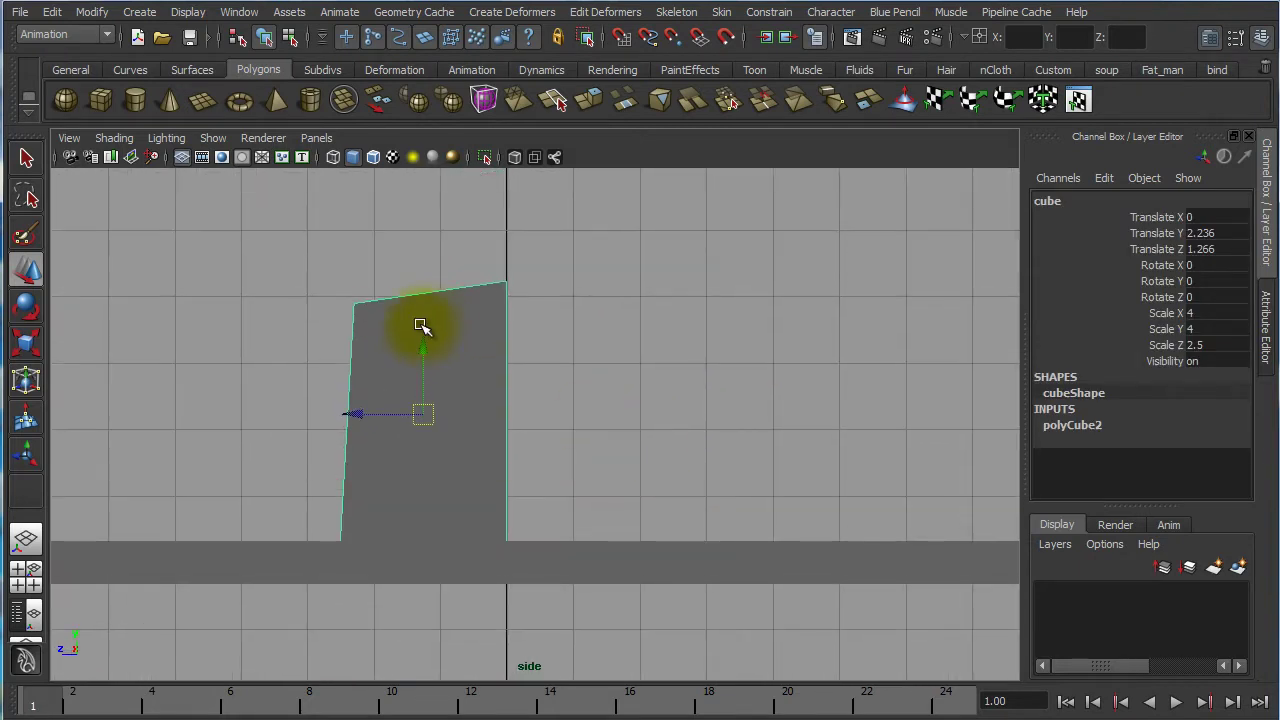
left_click_drag(423, 342, 424, 341)
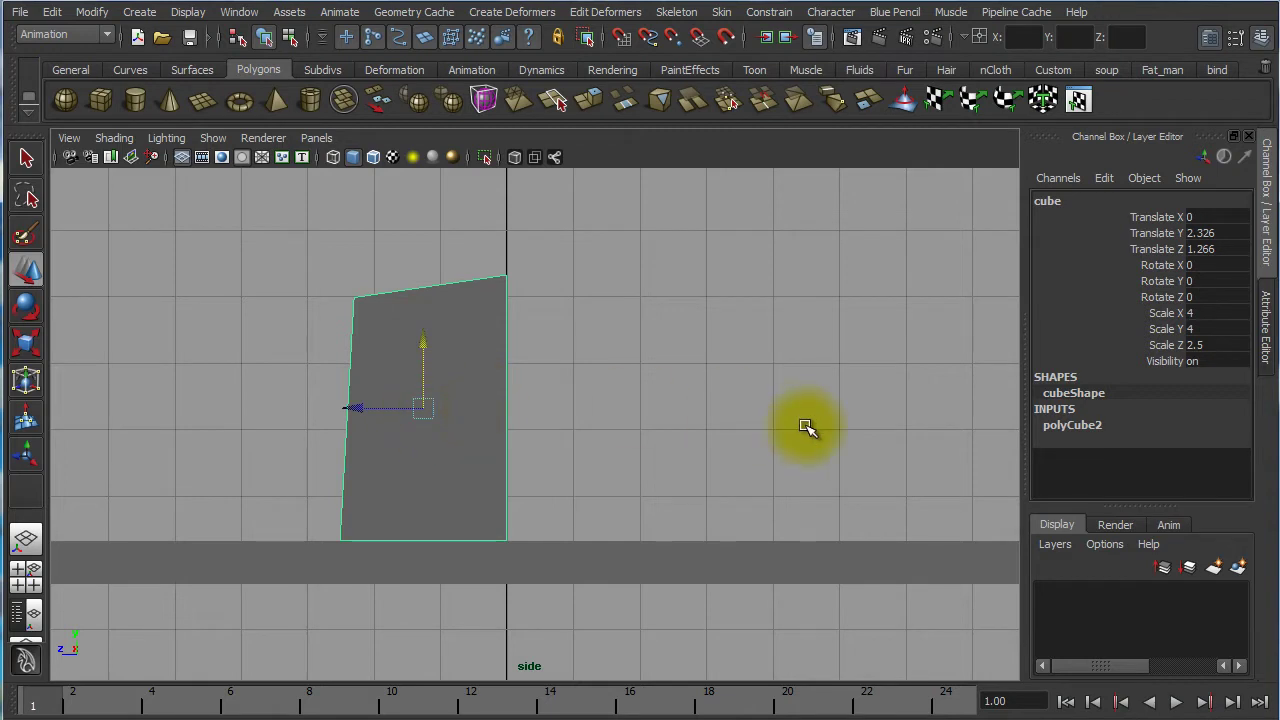
Set a keyframe on all the cube's channels at frame 1 and play the timeline
mouse_move(38, 705)
left_mouse_down()
mouse_move(971, 697)
mouse_move(35, 712)
left_mouse_up()
left_click(654, 415)
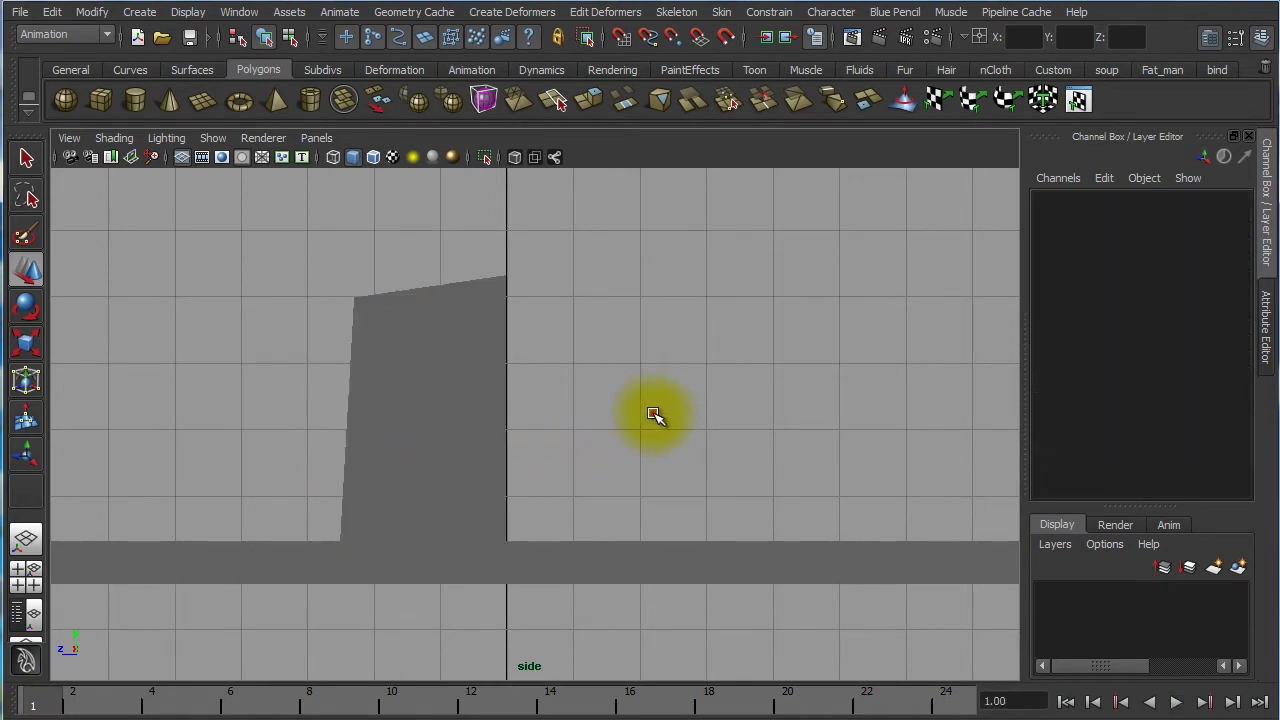
left_click(471, 408)
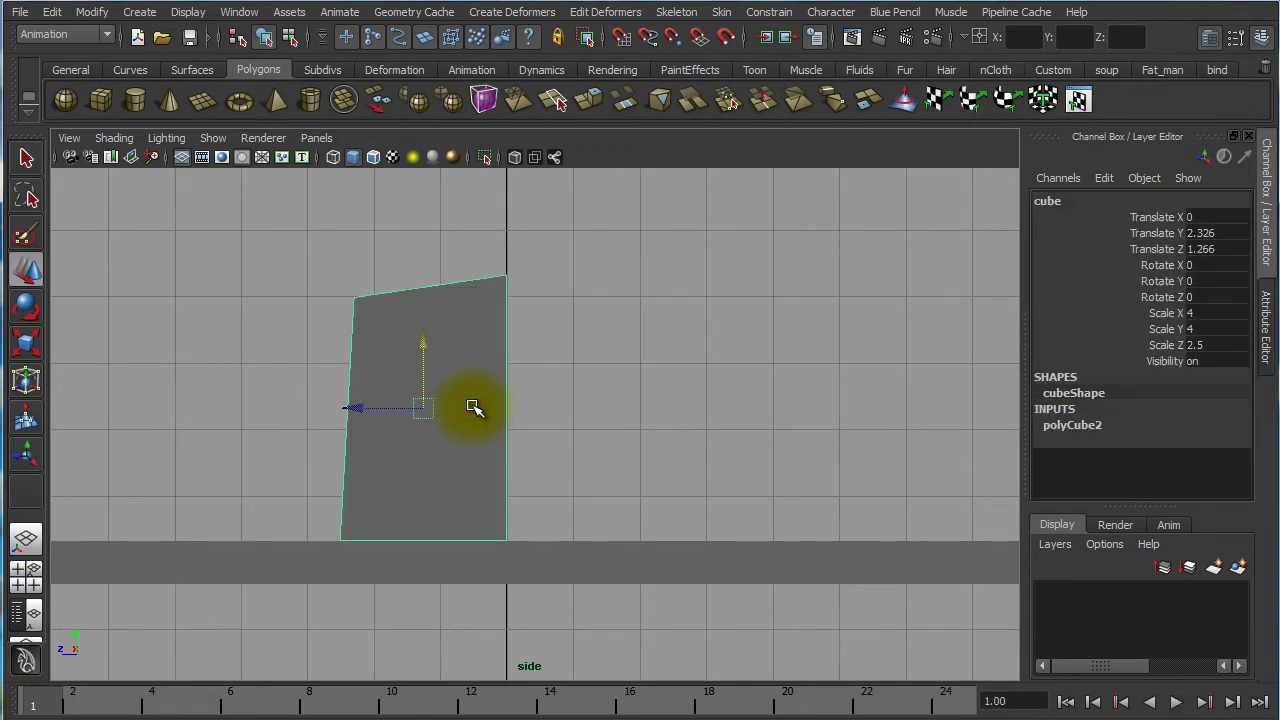
key("s")
key("alt+v")
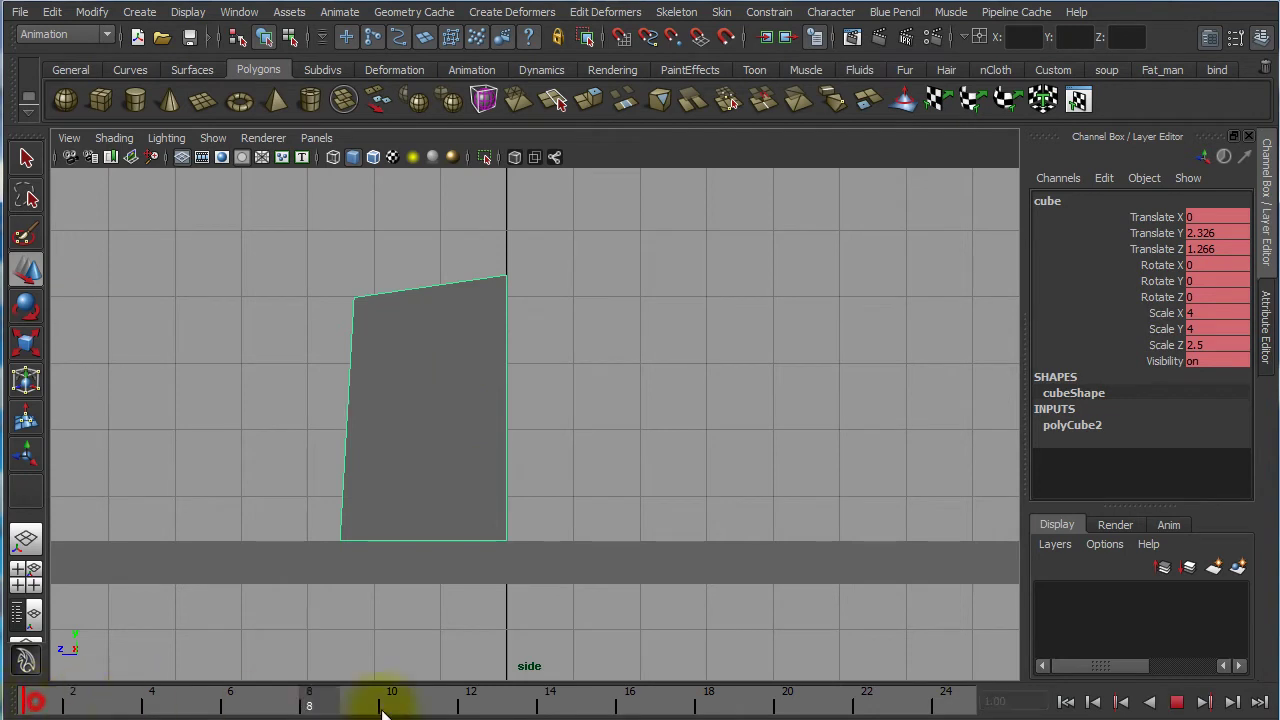
Stop playback, go to frame 24 and rotate the cube to a Rotate X of -90
left_click_drag(1060, 712, 1056, 710)
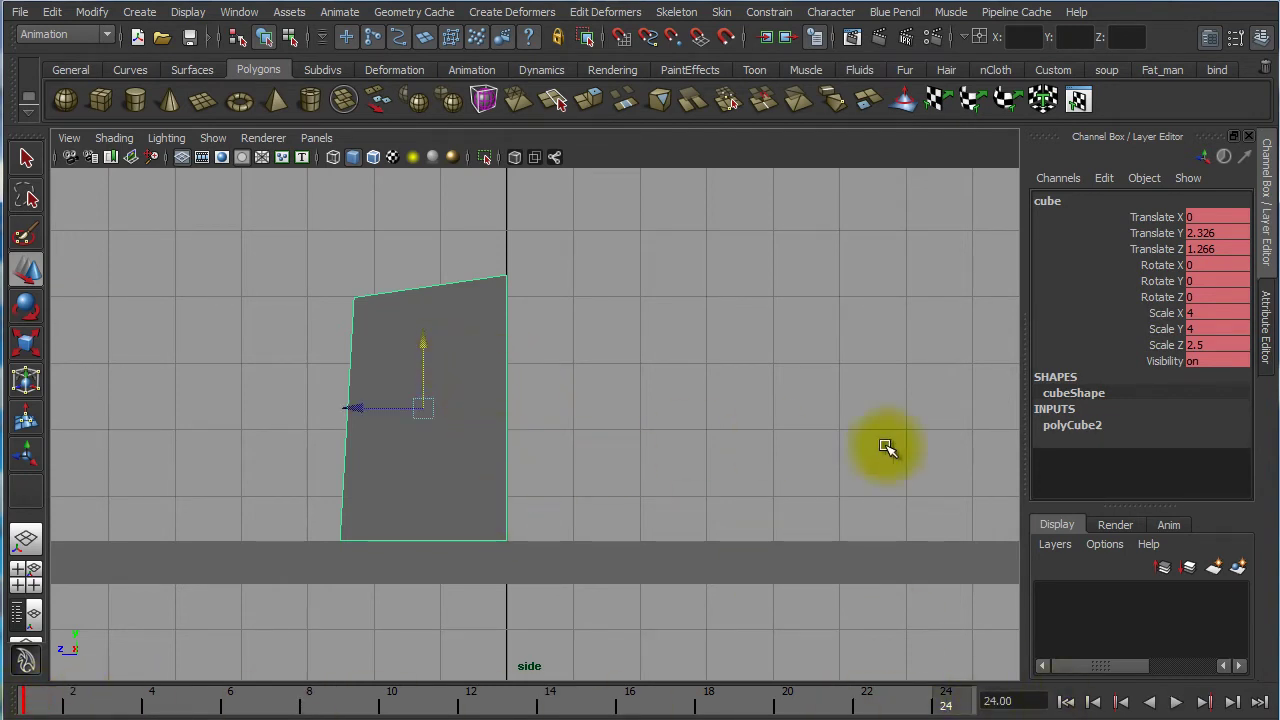
key("e")
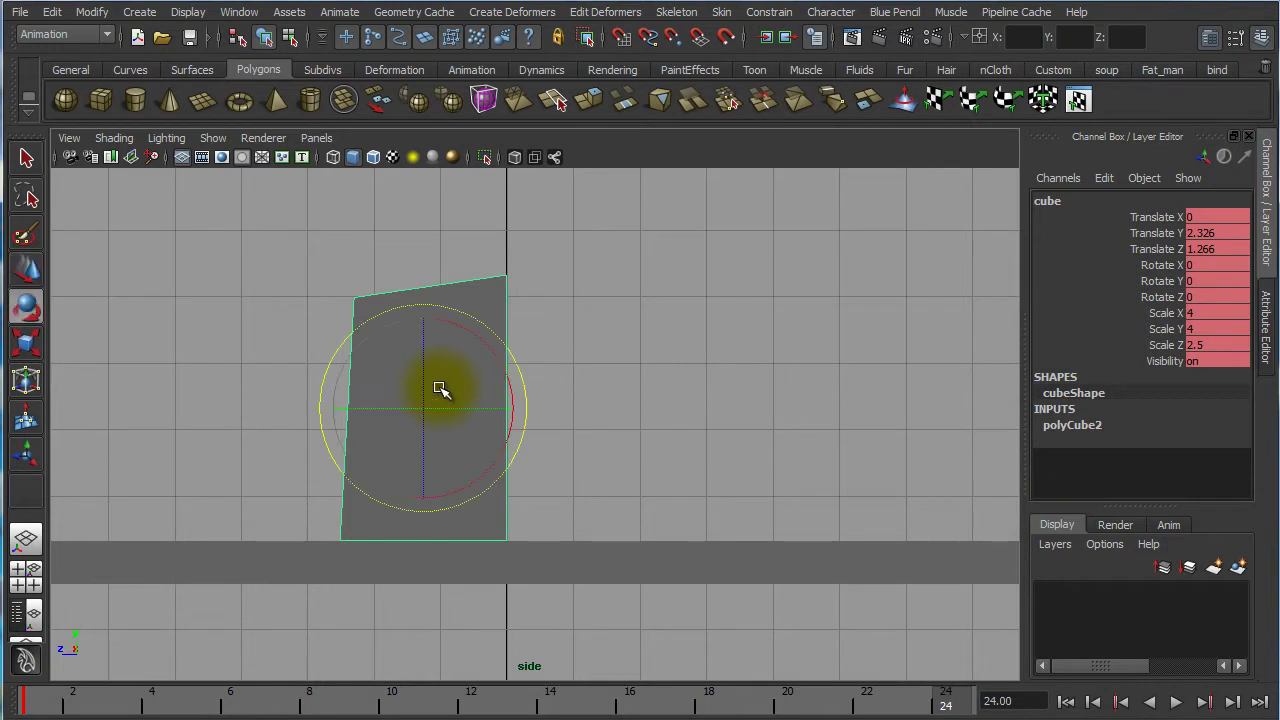
left_click(497, 358)
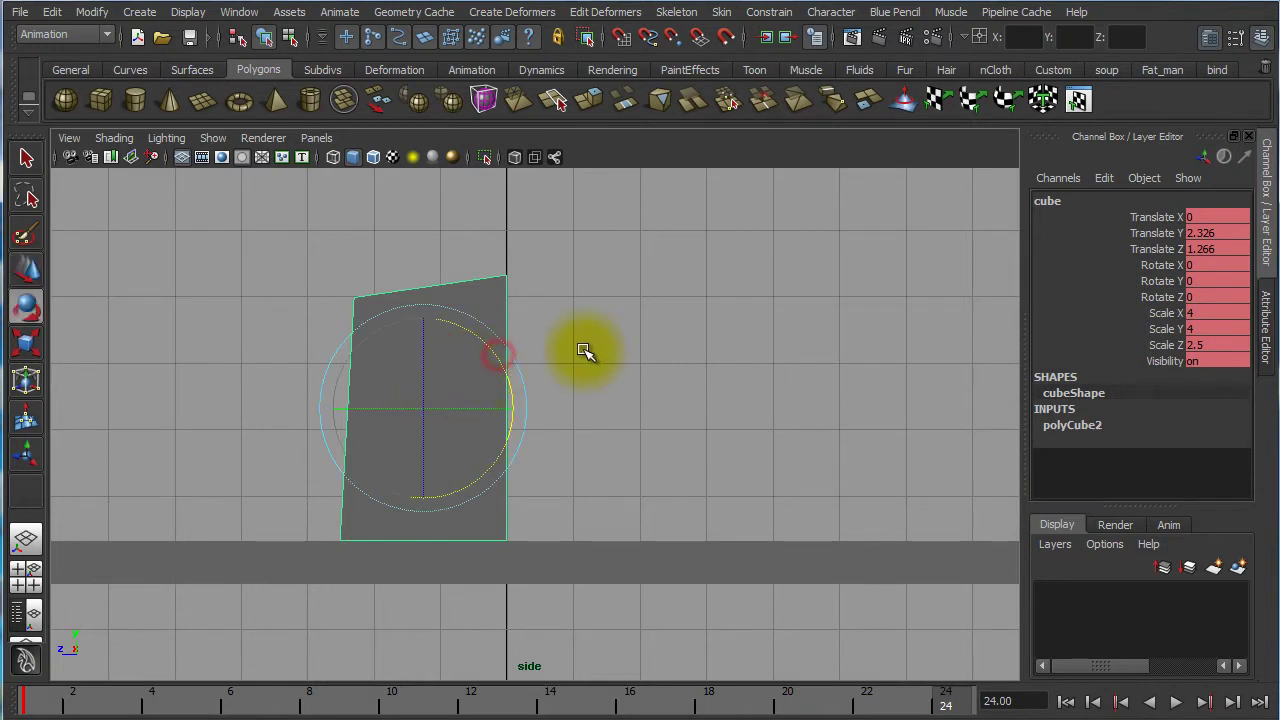
middle_click_drag(600, 350, 708, 566)
Move the cube onto the floor slab beyond the vertical grid axis, at Translate Y about 1.59 and Translate Z about -2
key("w")
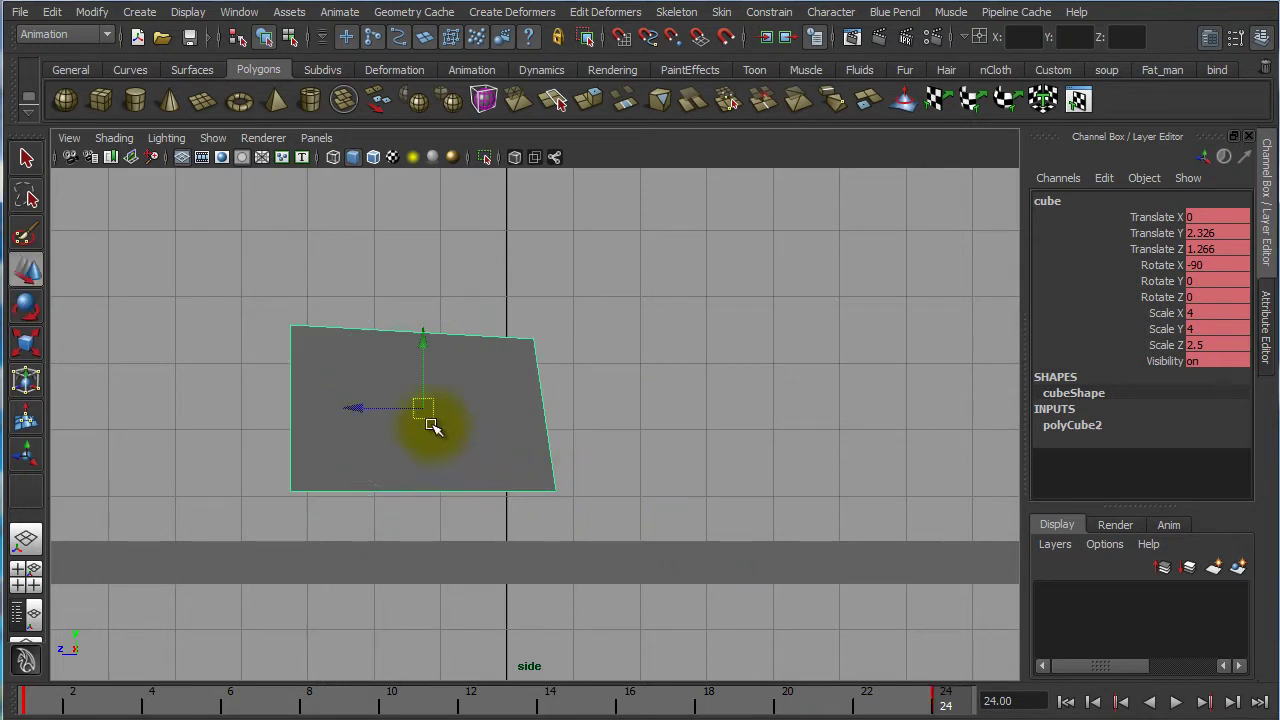
middle_click_drag(457, 429, 635, 449)
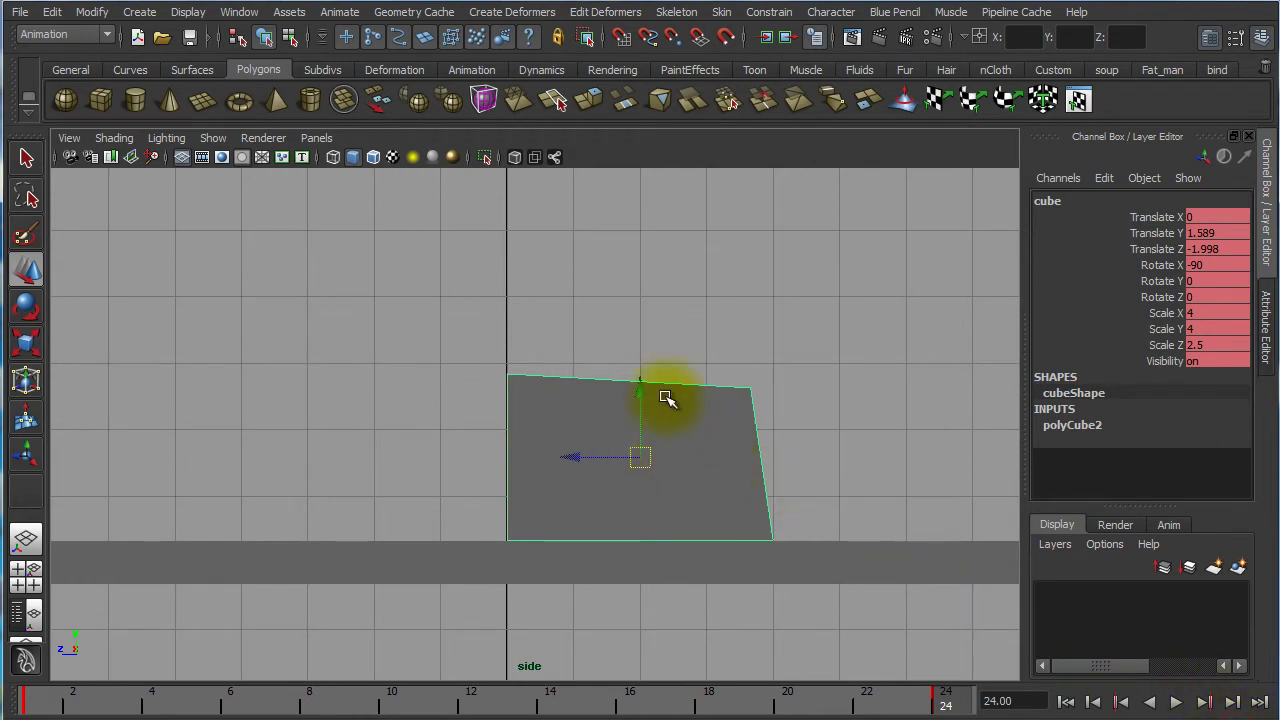
left_click(778, 360)
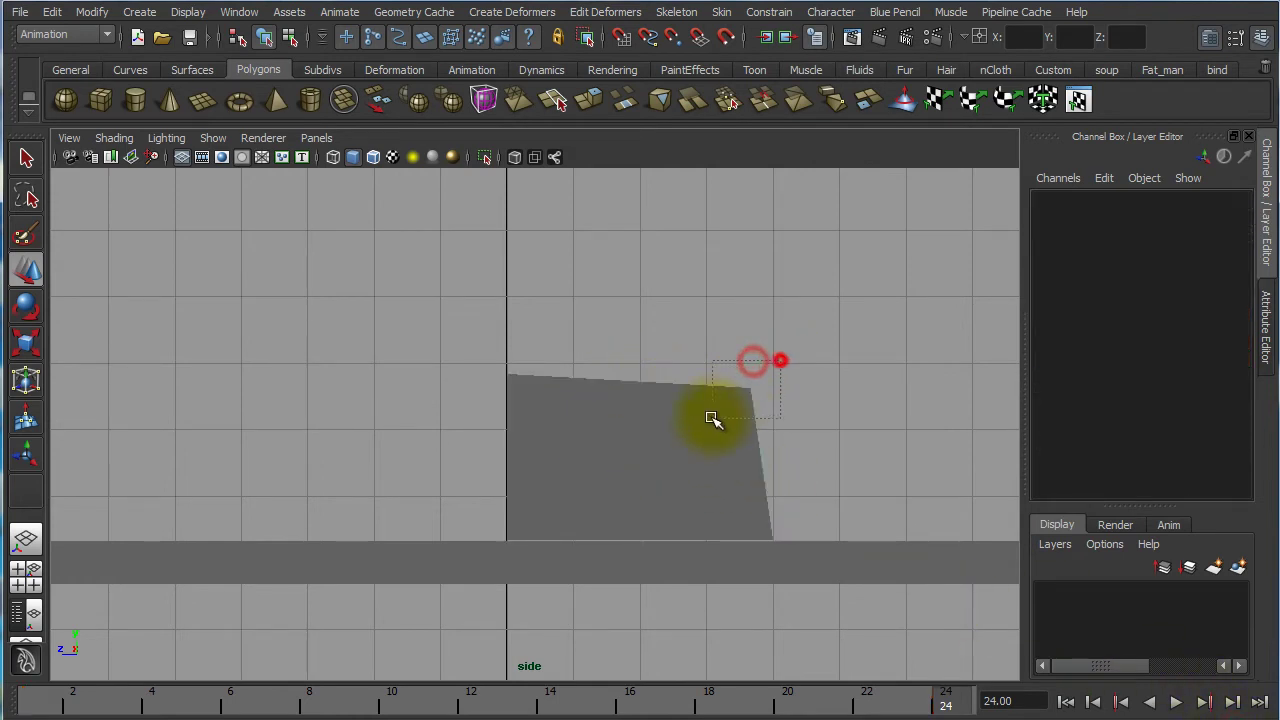
left_click(710, 420)
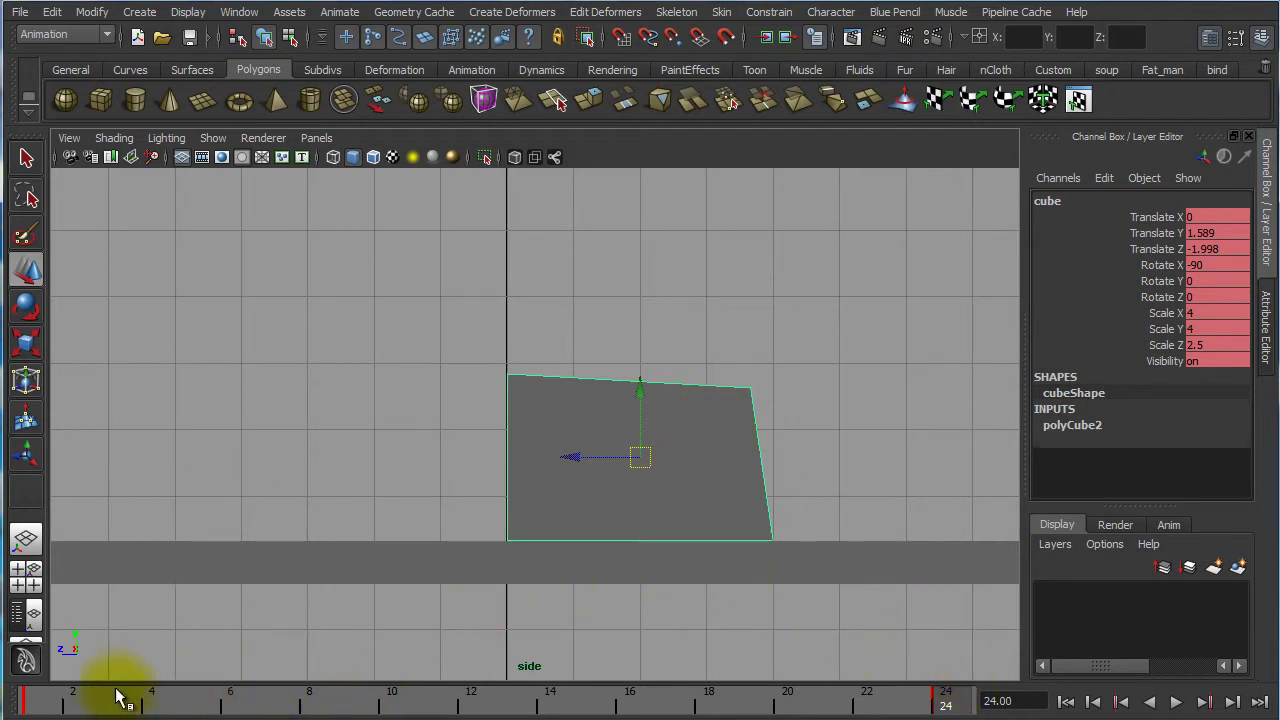
Switch repeatedly between the keyframes at frames 1 and 24 to compare the cube's start and end poses
left_click(38, 703)
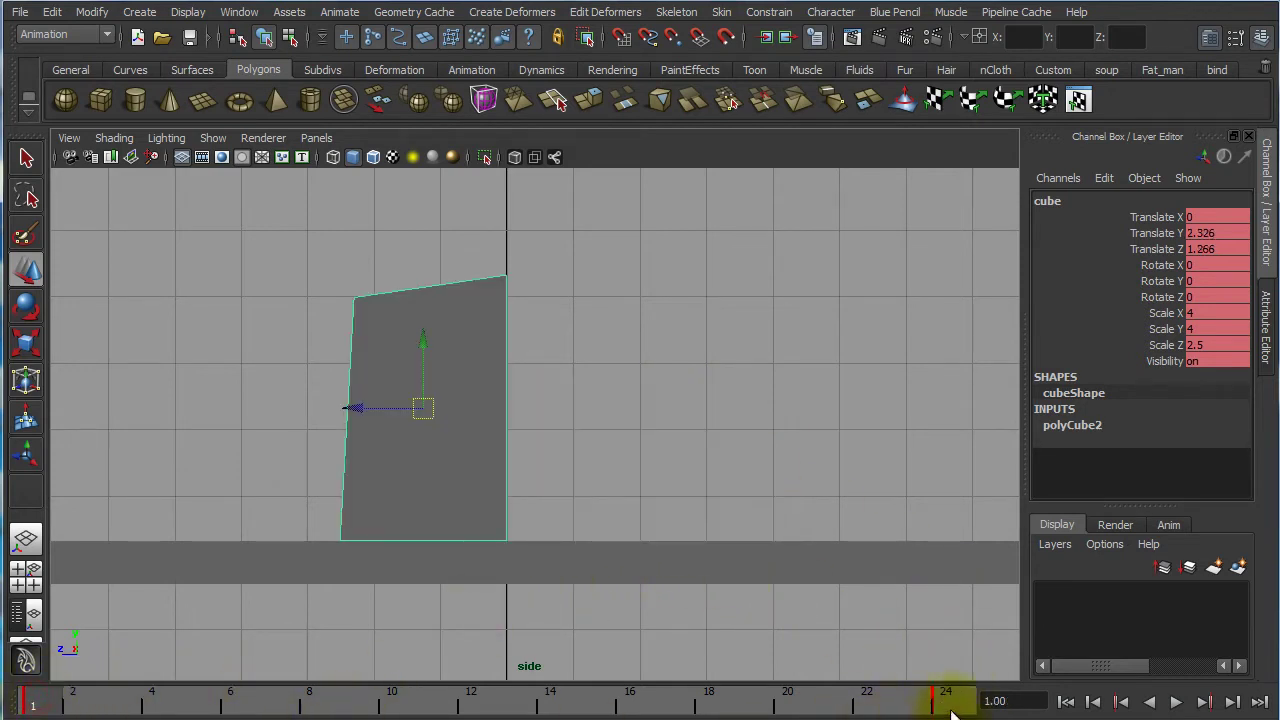
left_click(945, 700)
left_click(684, 445)
key("comma")
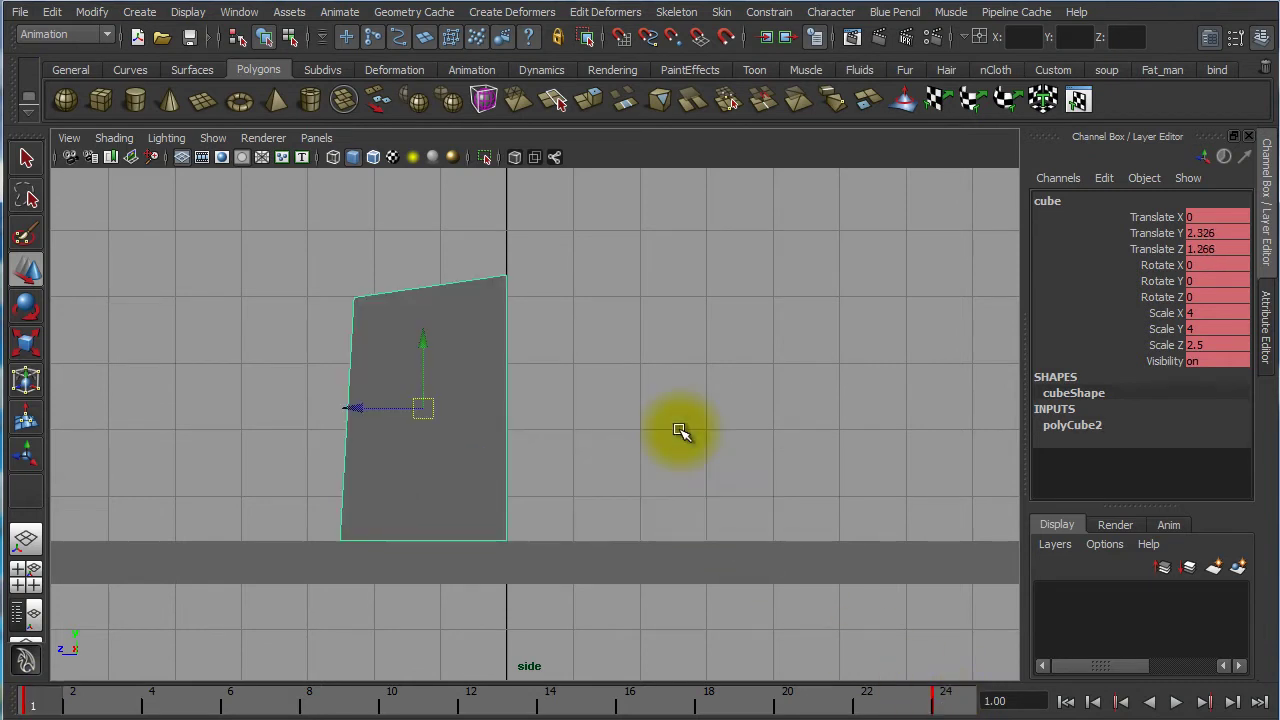
key("period")
key("comma")
key("period")
key("comma")
key("period")
key("comma")
key("period")
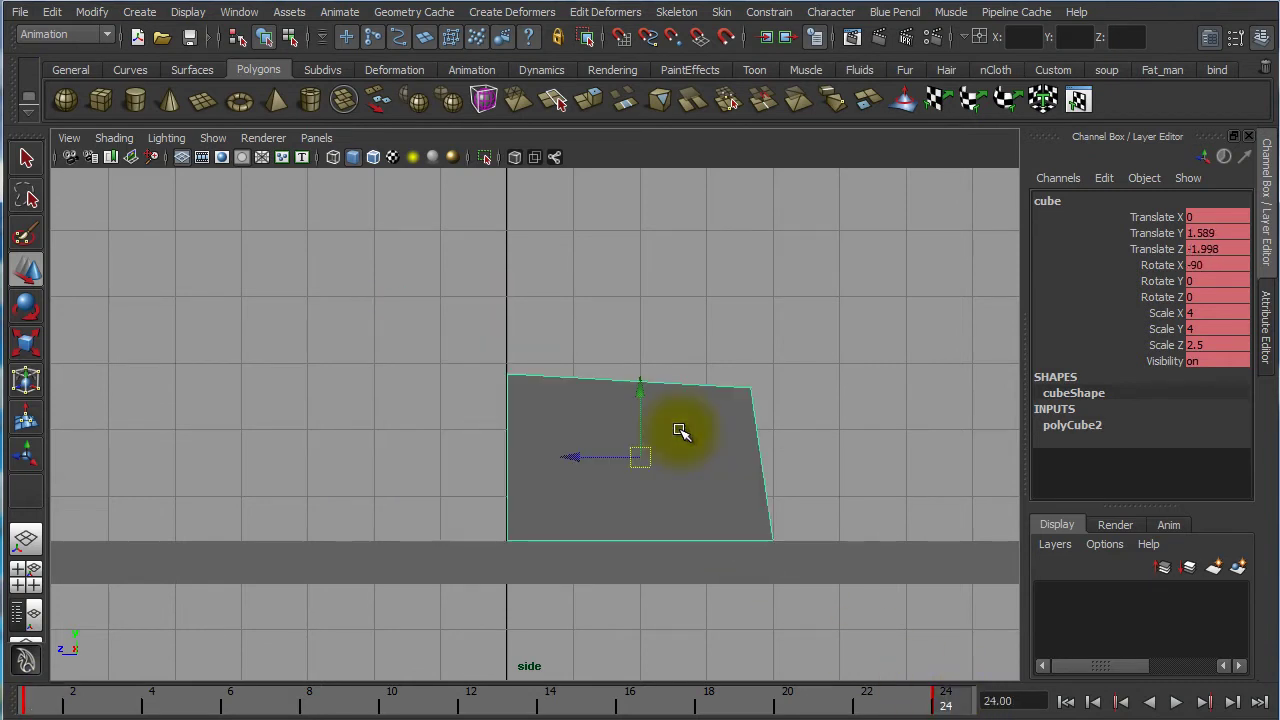
key("comma")
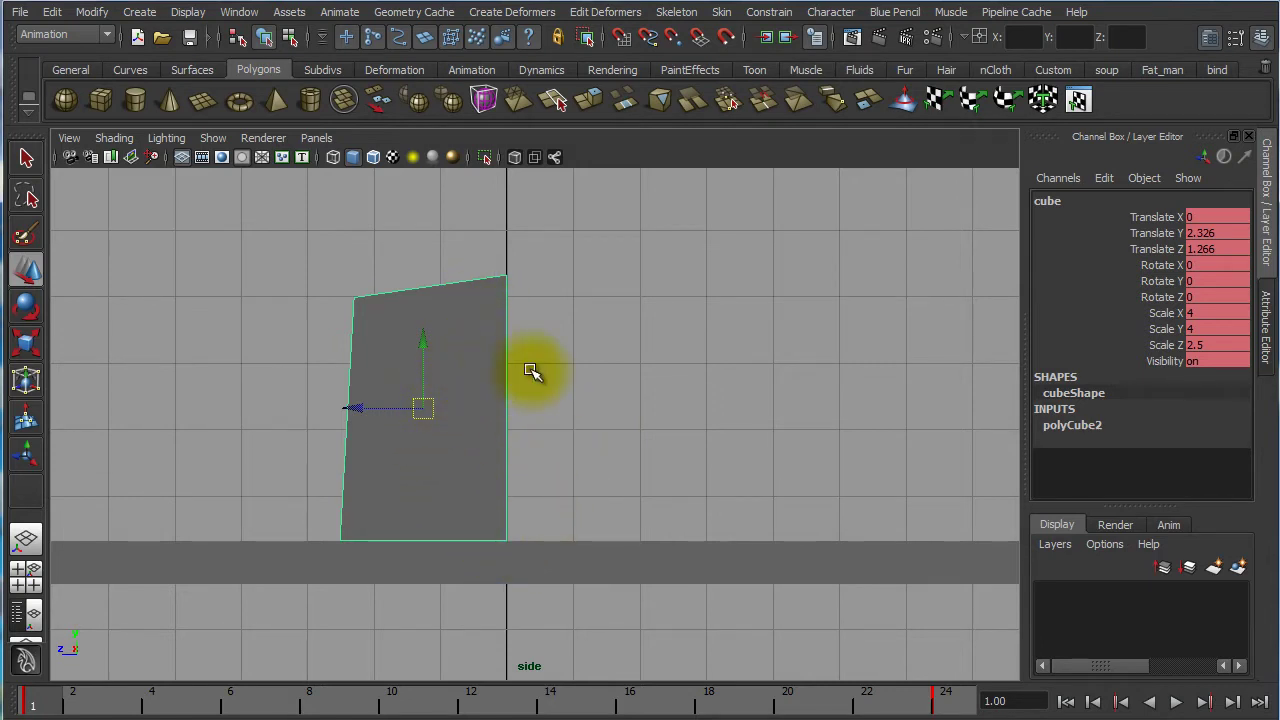
key("period")
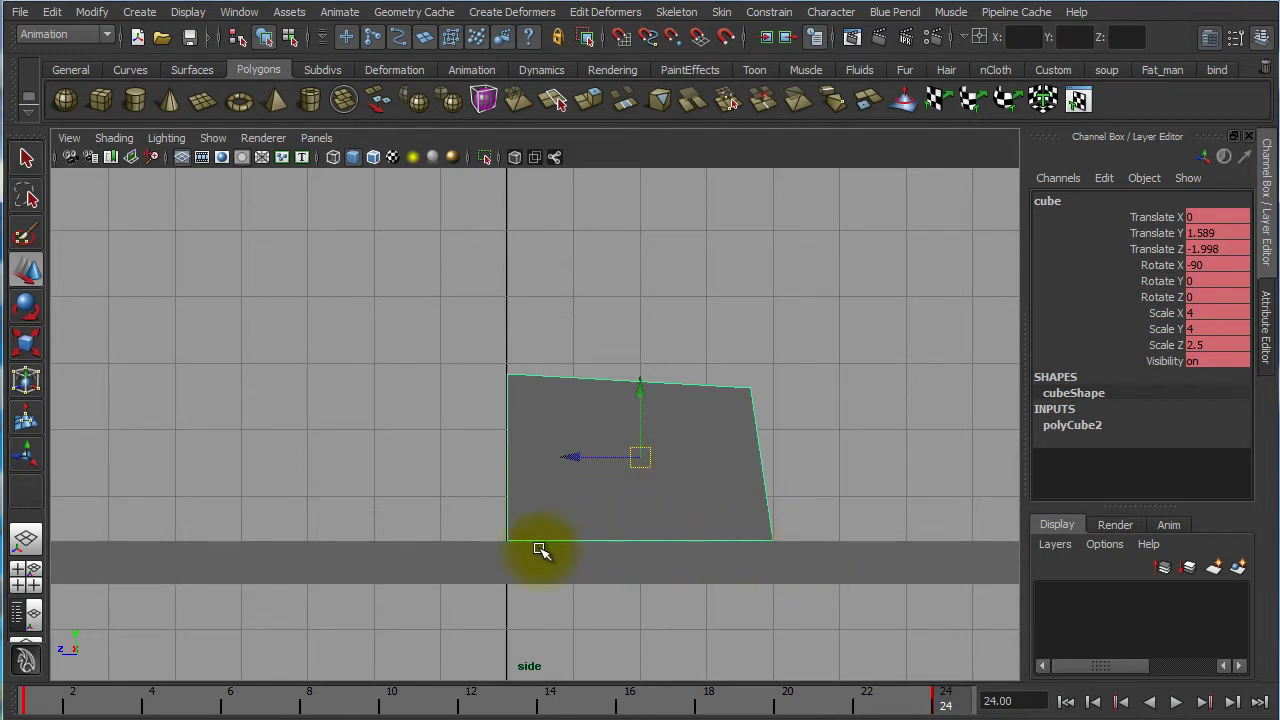
key("comma")
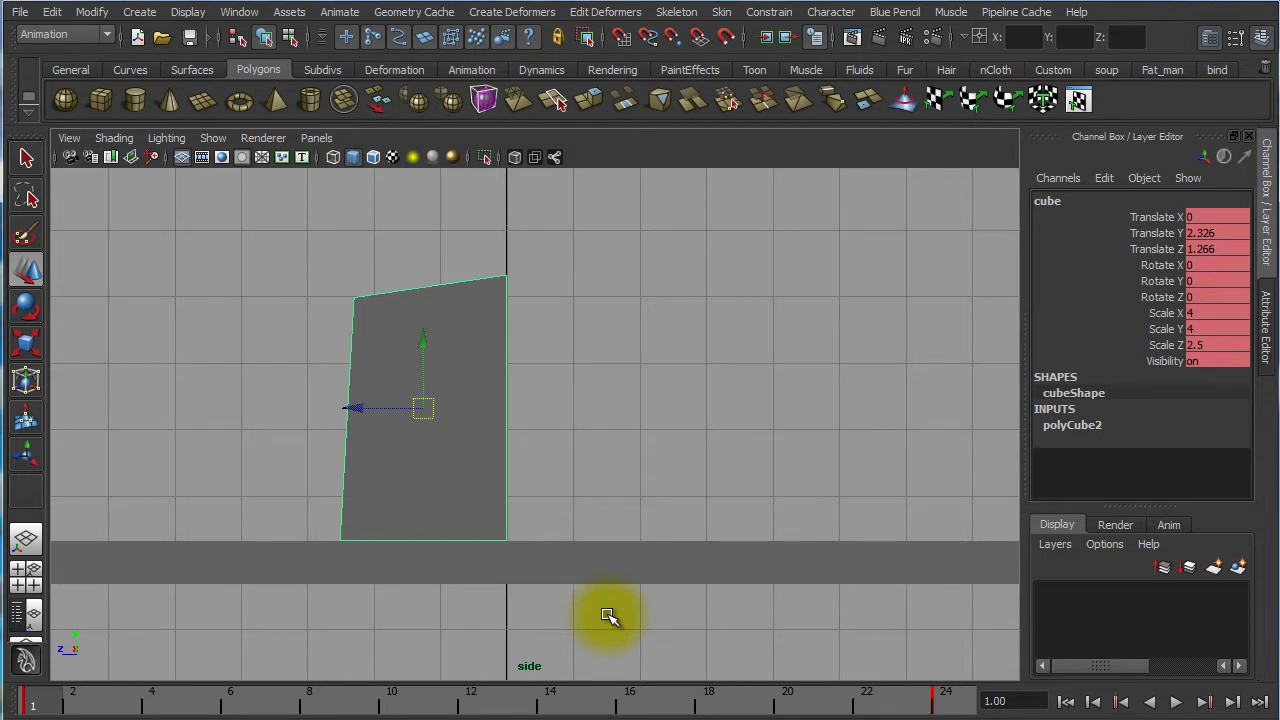
key("period")
key("comma")
key("period")
key("comma")
key("period")
key("comma")
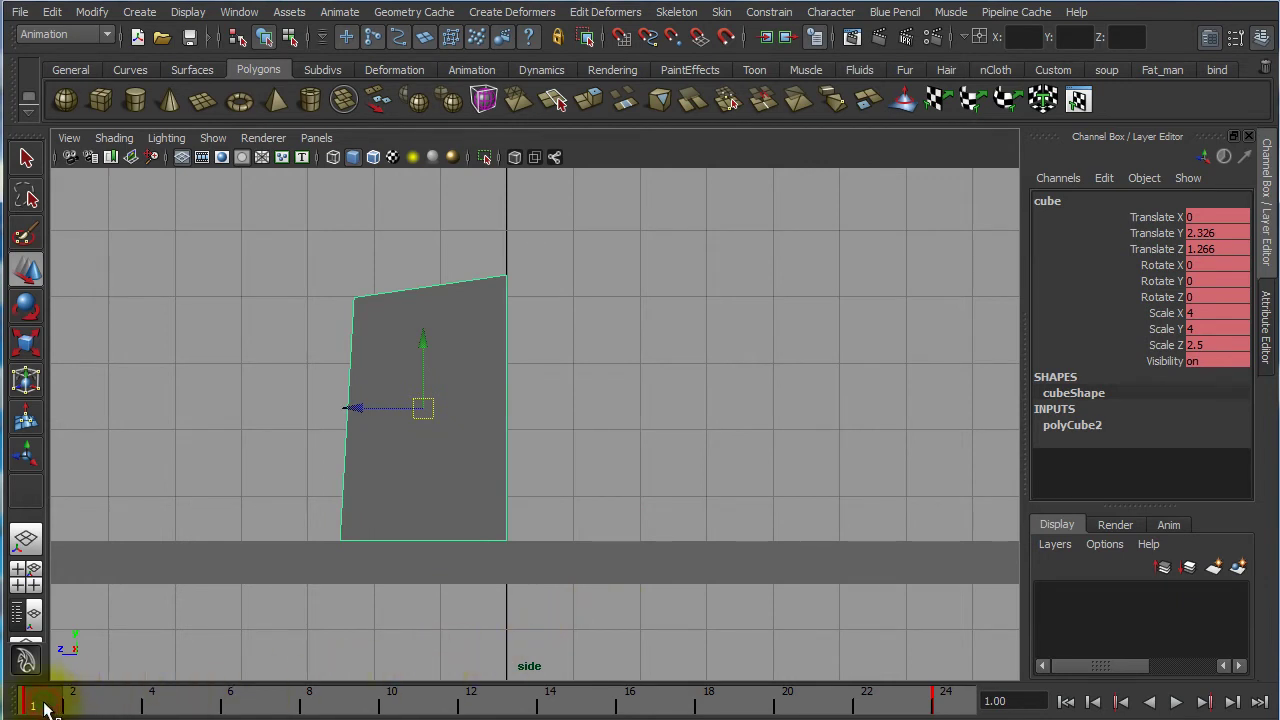
Scrub through and play the cube's motion in wireframe, then restore the shaded display and replay it
left_click_drag(55, 708, 297, 709)
key("4")
left_click(281, 697)
key("alt+v")
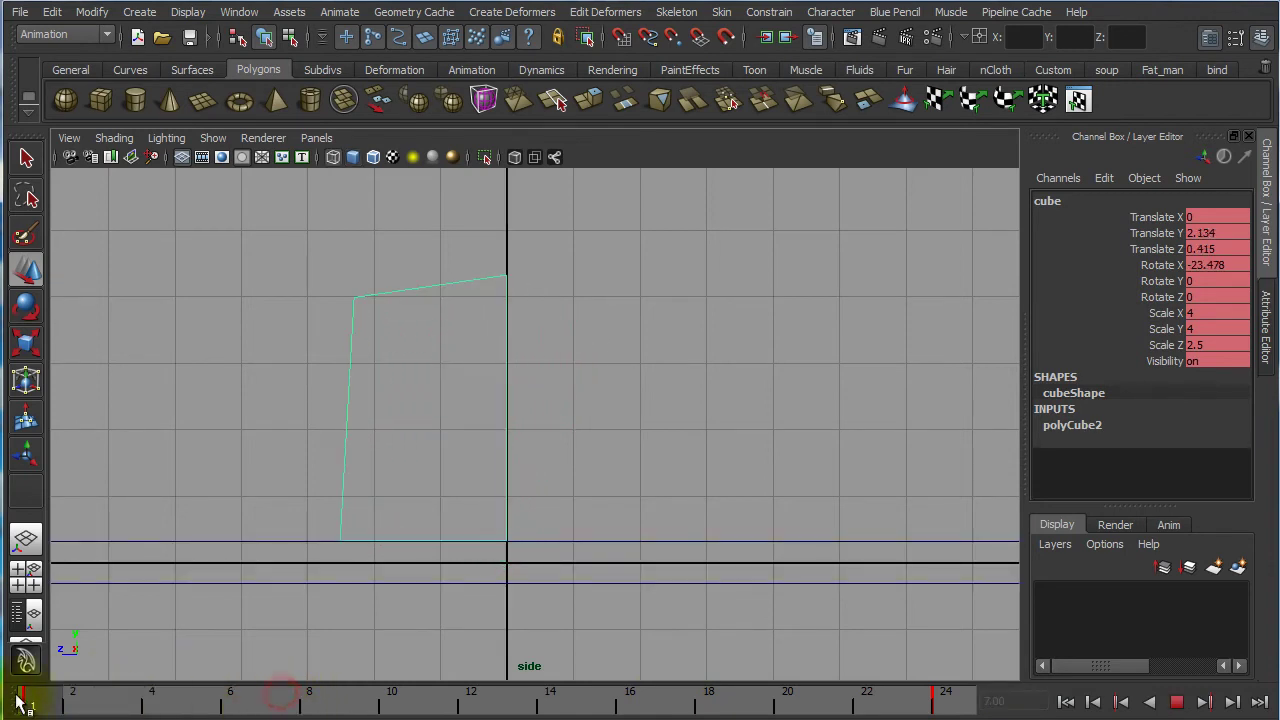
key("alt+v")
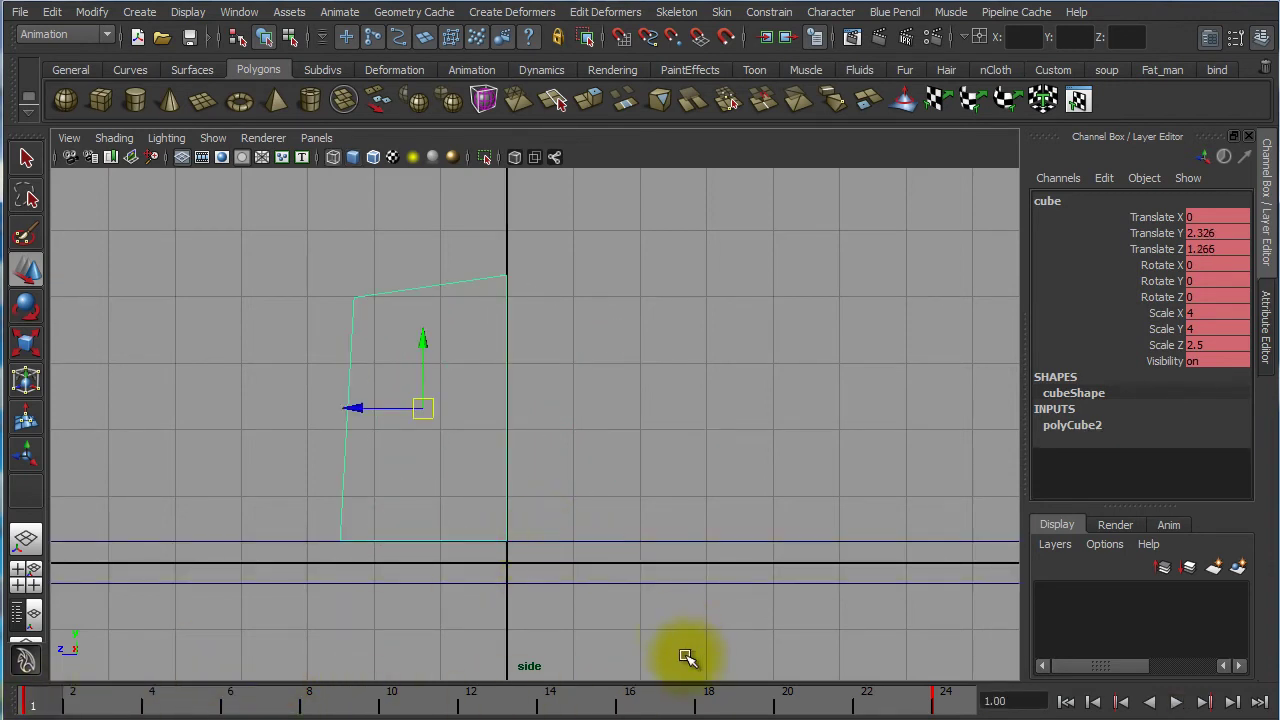
key("5")
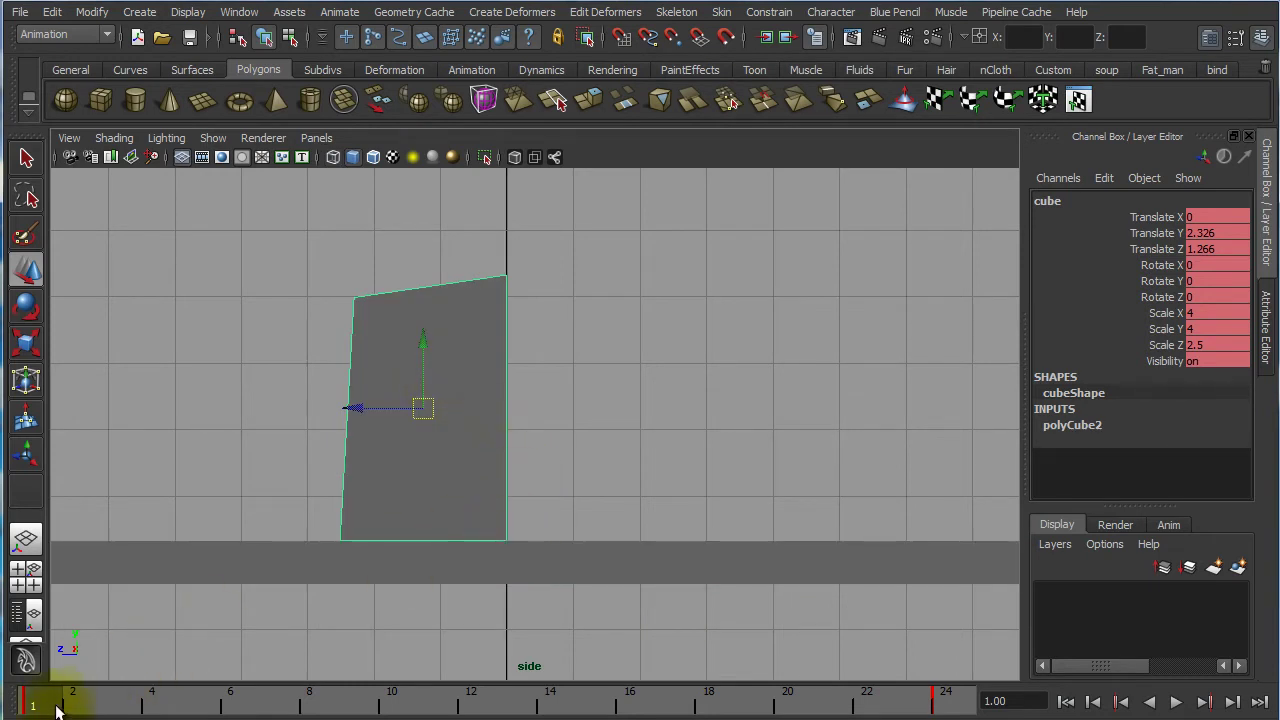
key("alt+v")
key("alt+v")
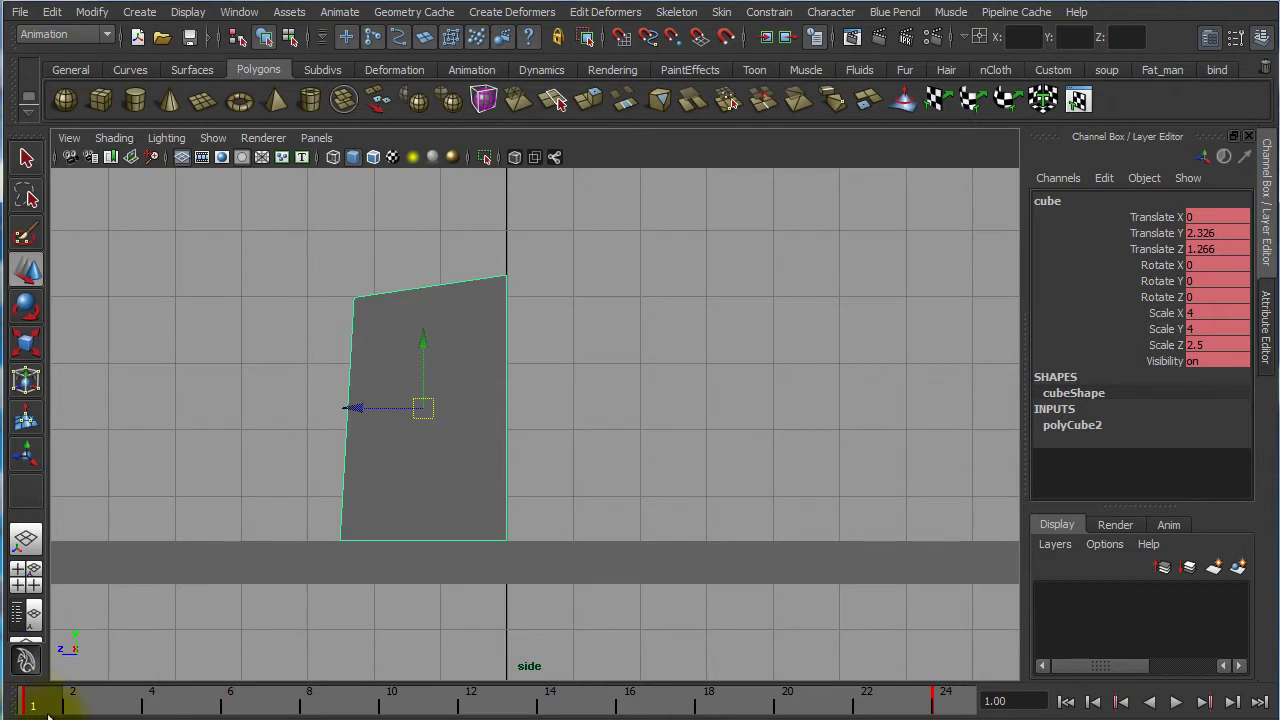
At frame 12, pose the cube on its corner with Rotate X about -46.1, Translate Y about 2.62 and Translate Z about -0.57
left_click_drag(55, 706, 471, 704)
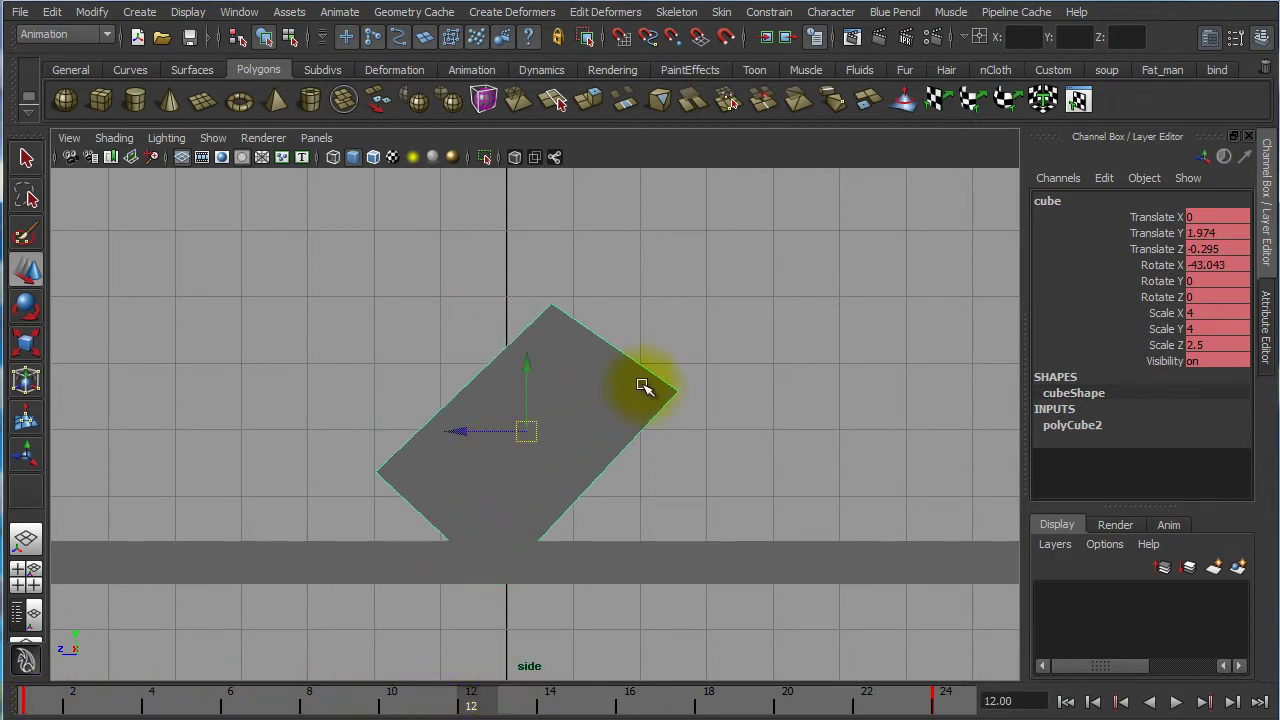
left_click(709, 351)
left_click(567, 430)
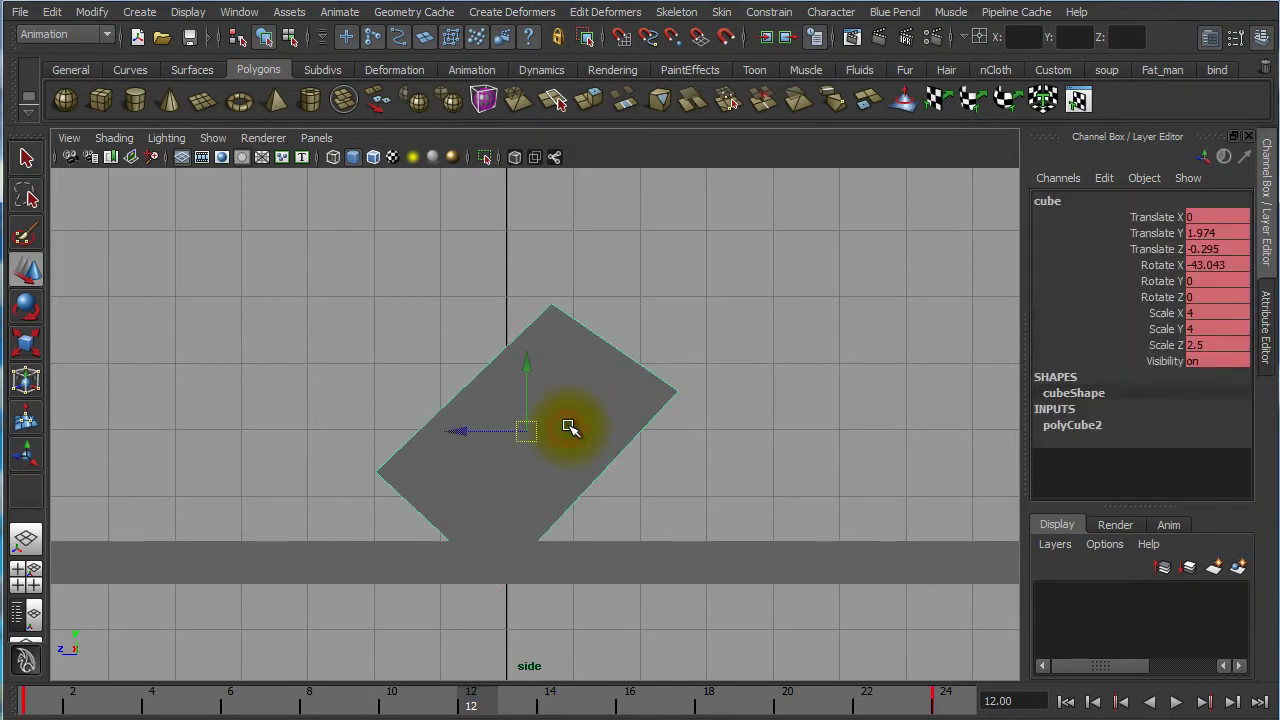
key("e")
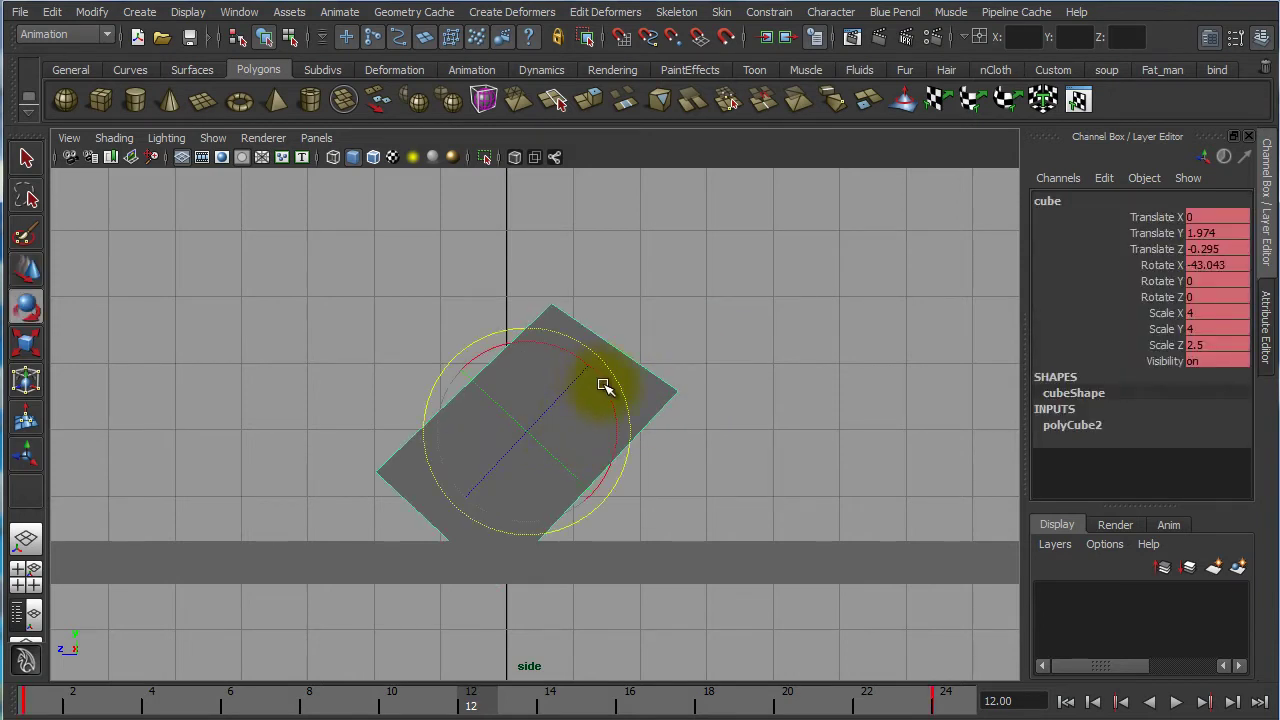
left_click_drag(606, 386, 610, 390)
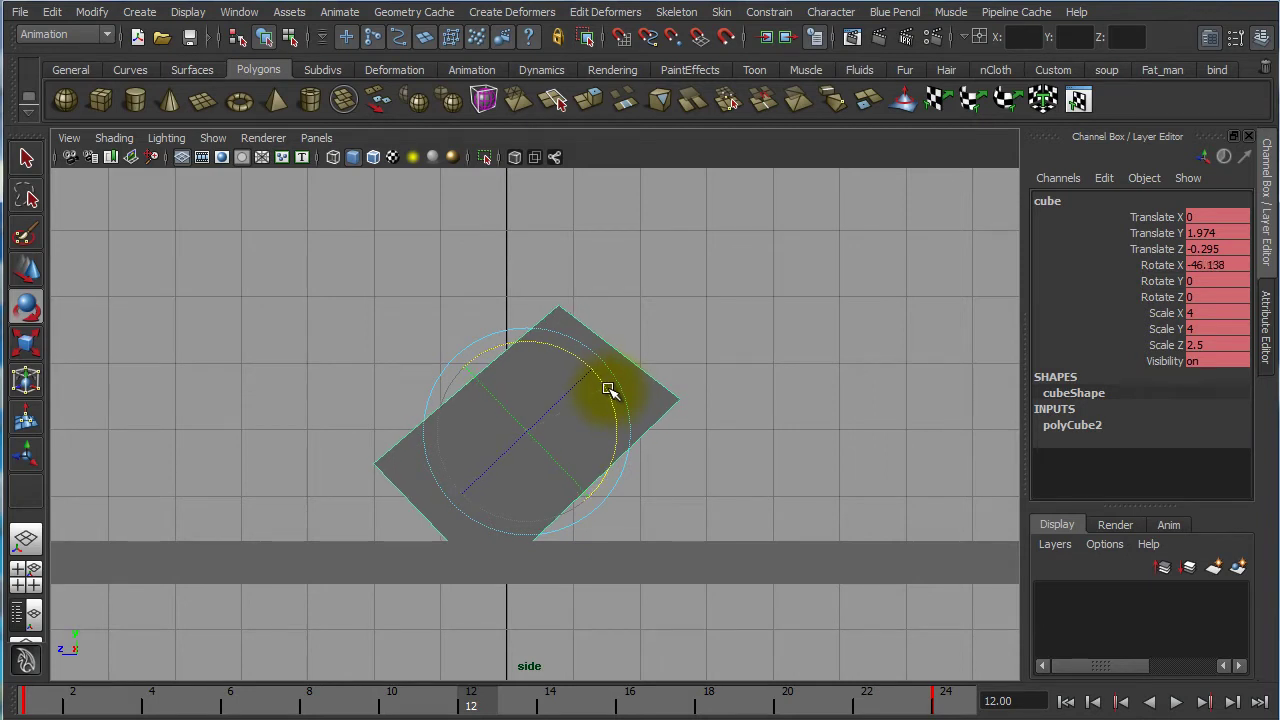
key("w")
left_click_drag(520, 437, 533, 399)
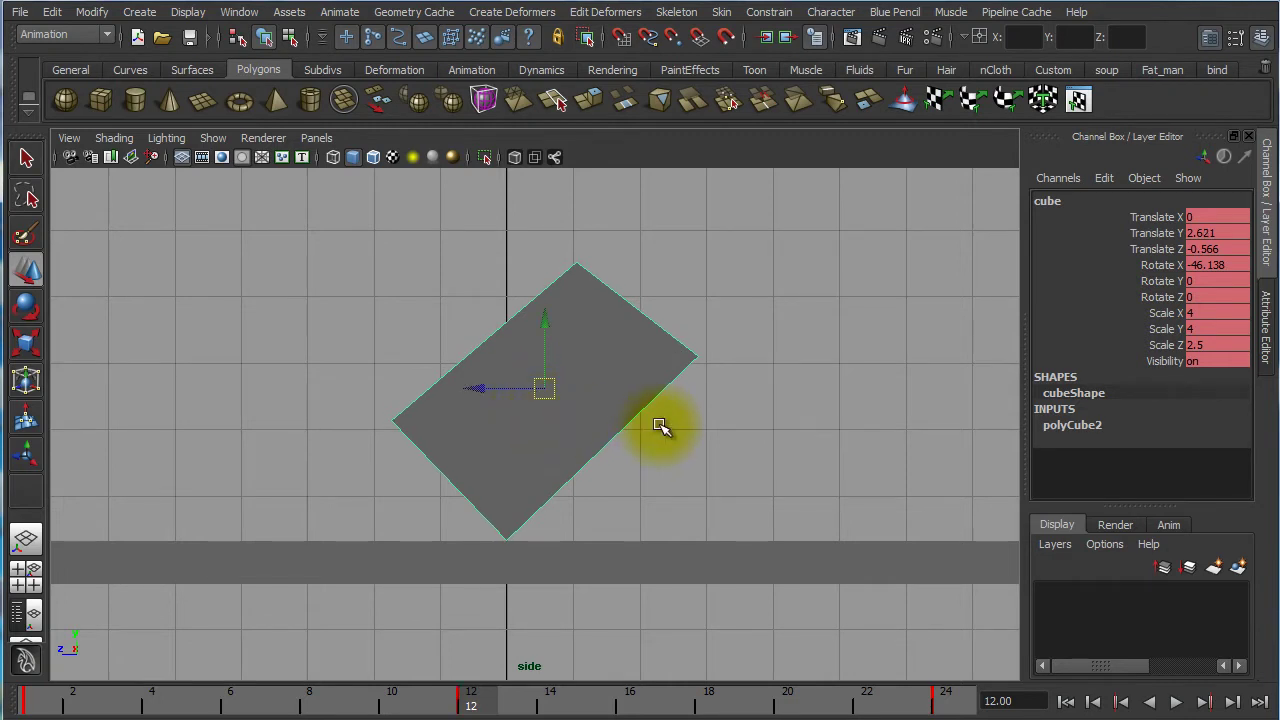
Step through the keyframes at frames 1, 12 and 24, play the animation and scrub back to frame 1
key("alt+shift+v")
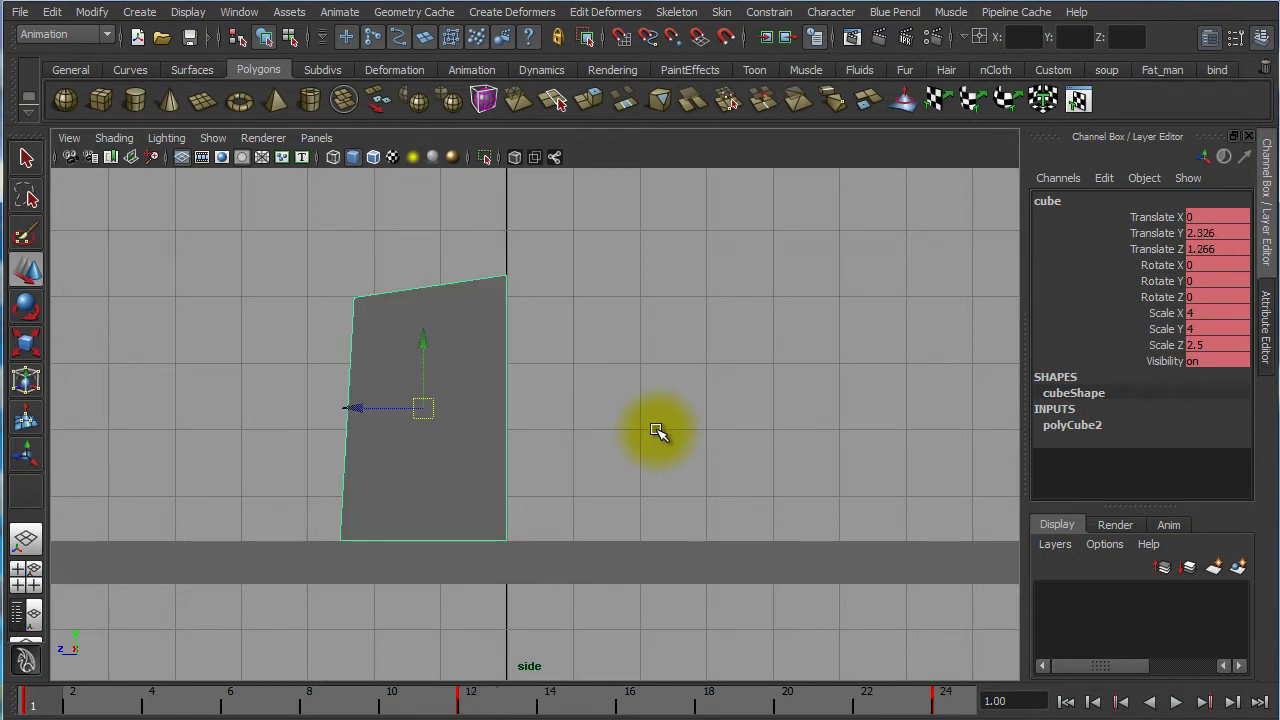
key("period")
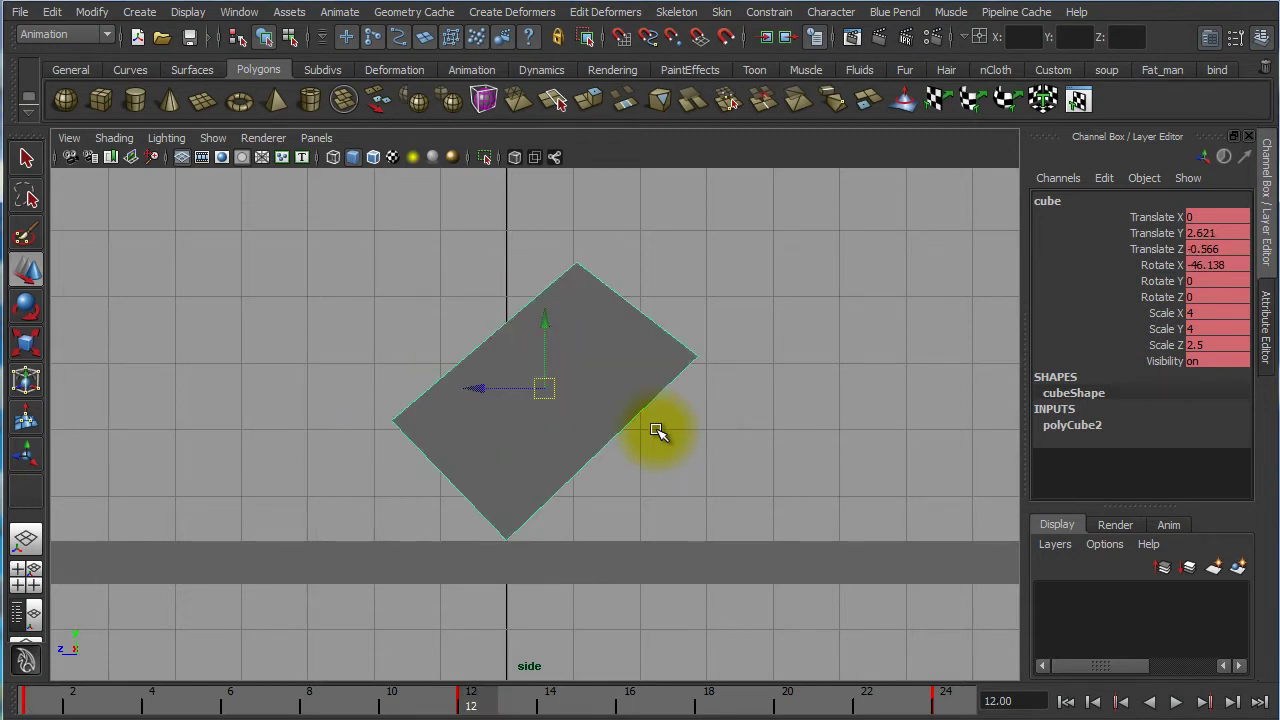
key("period")
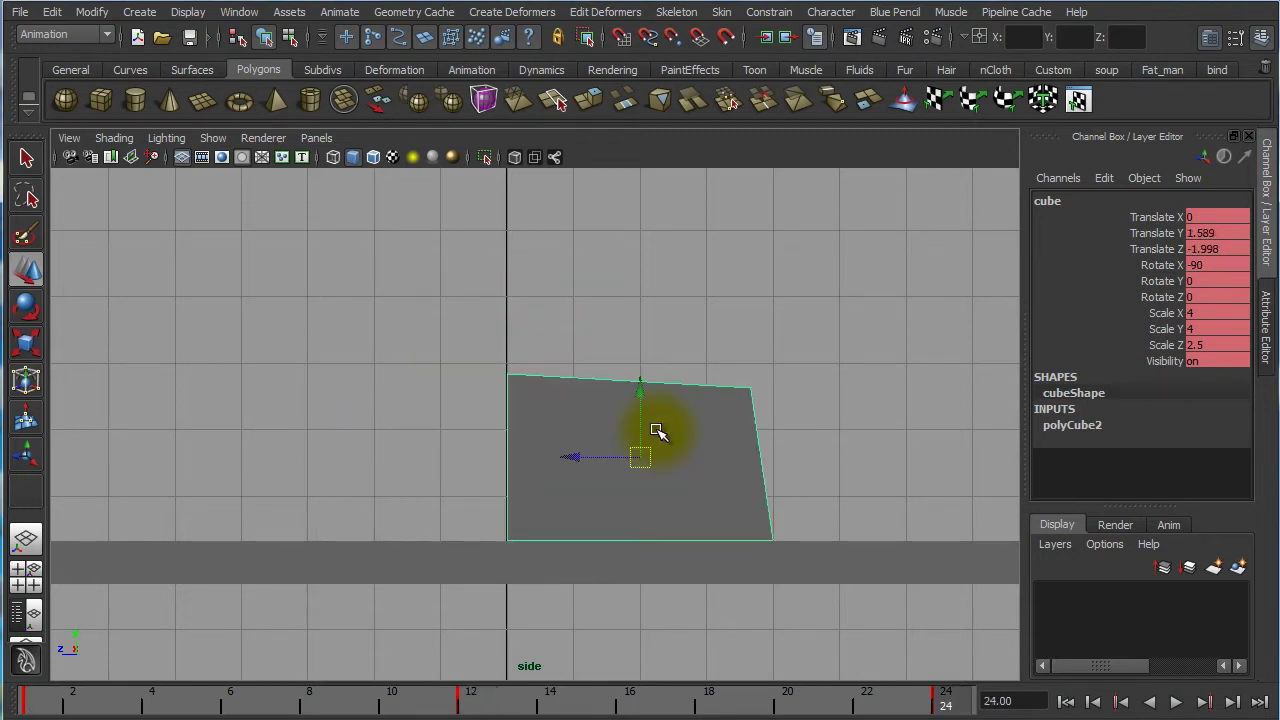
key("comma")
key("comma")
key("comma")
key("comma")
key("comma")
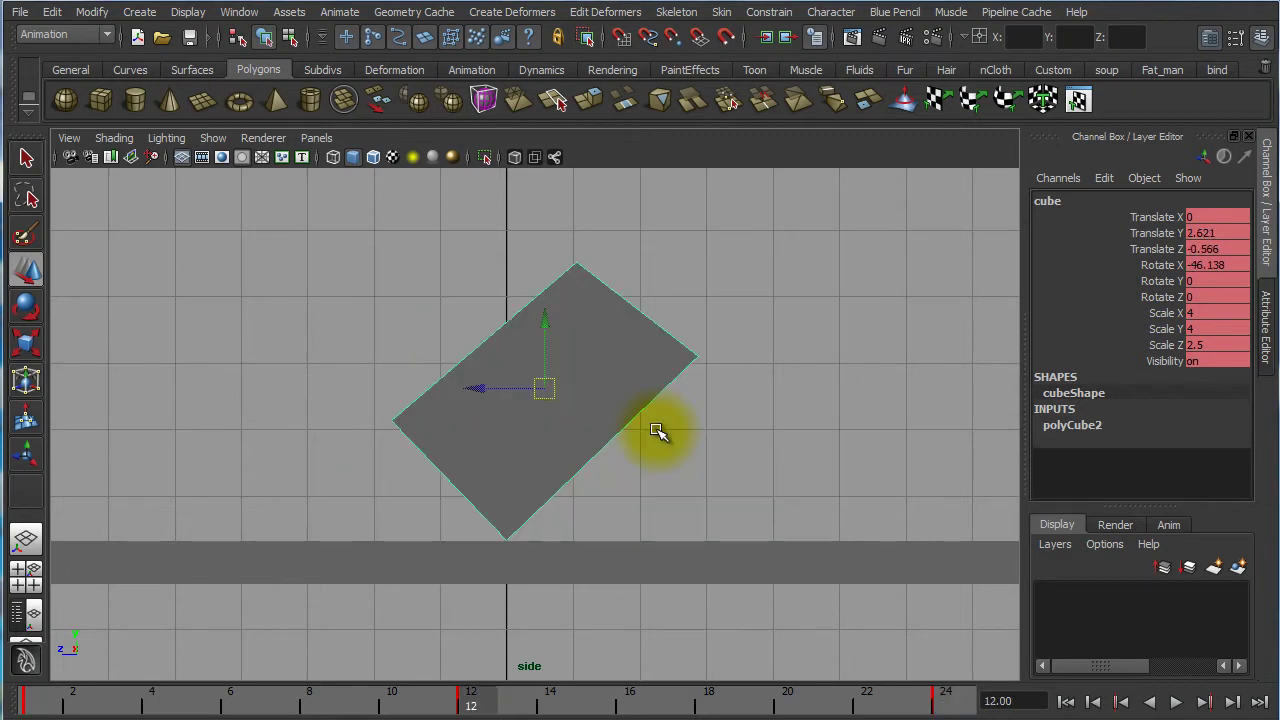
key("period")
key("comma")
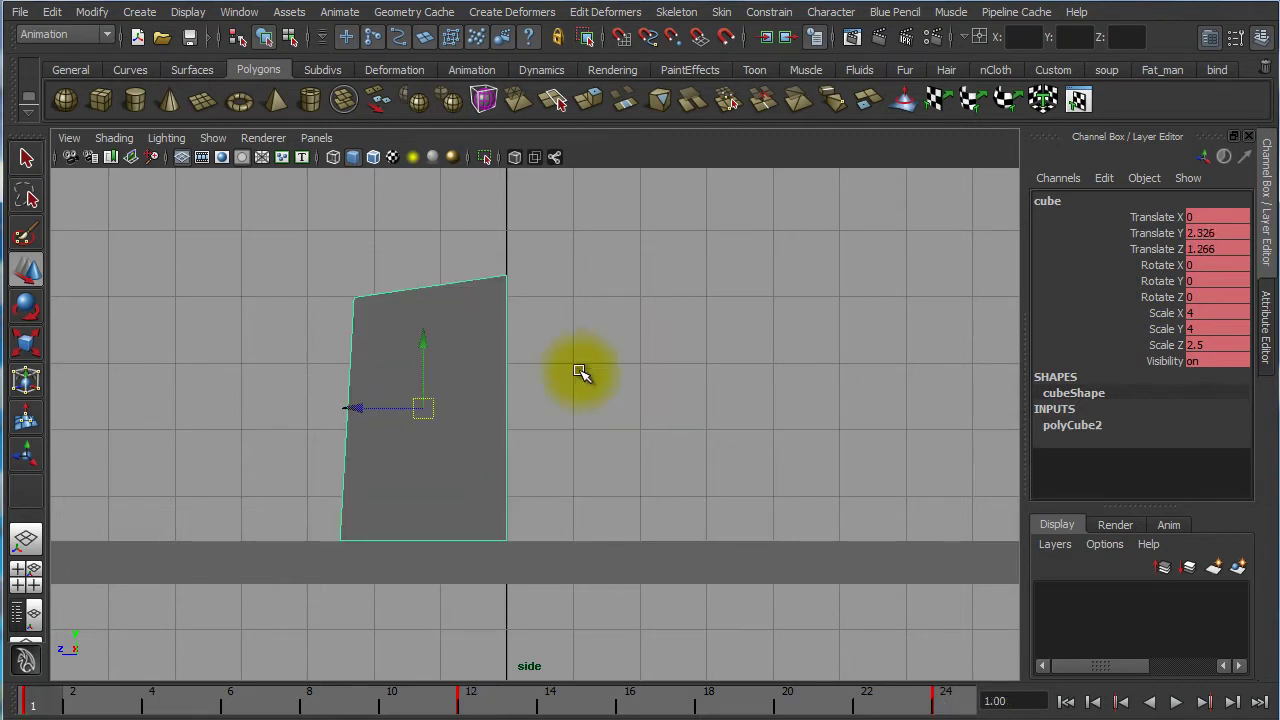
left_click(1176, 702)
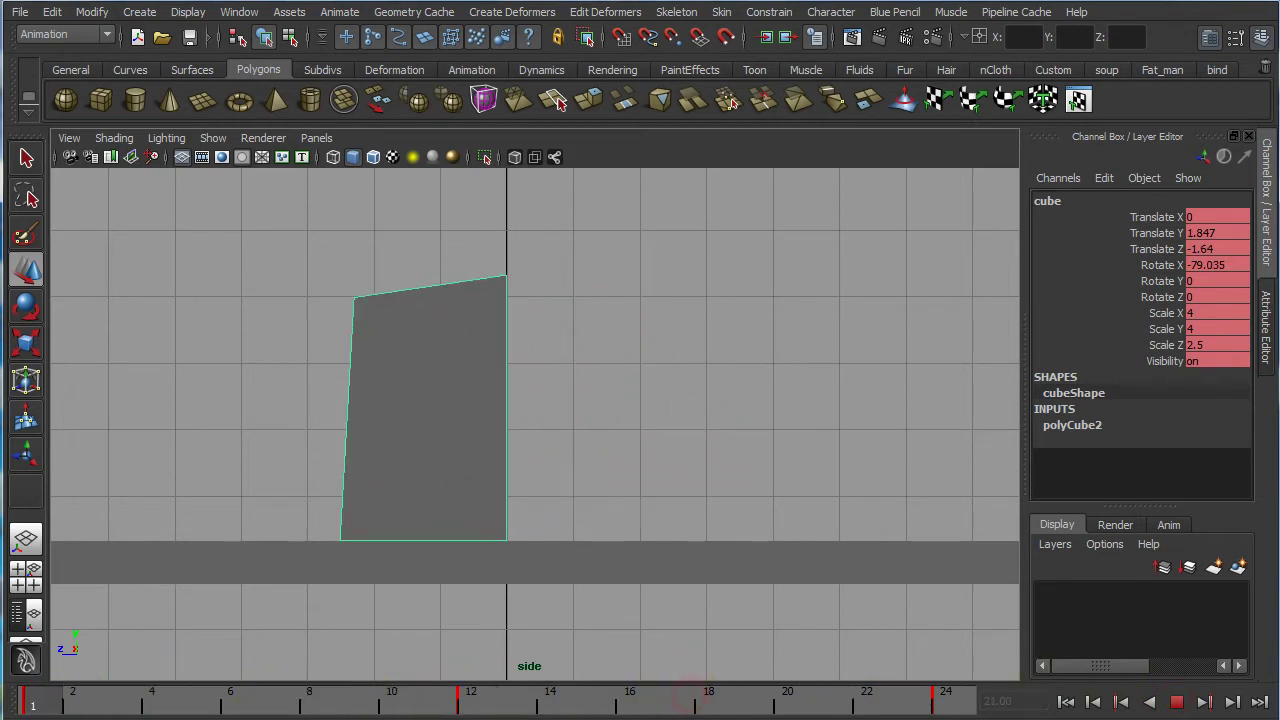
mouse_move(410, 700)
left_mouse_down()
mouse_move(943, 700)
mouse_move(8, 690)
left_mouse_up()
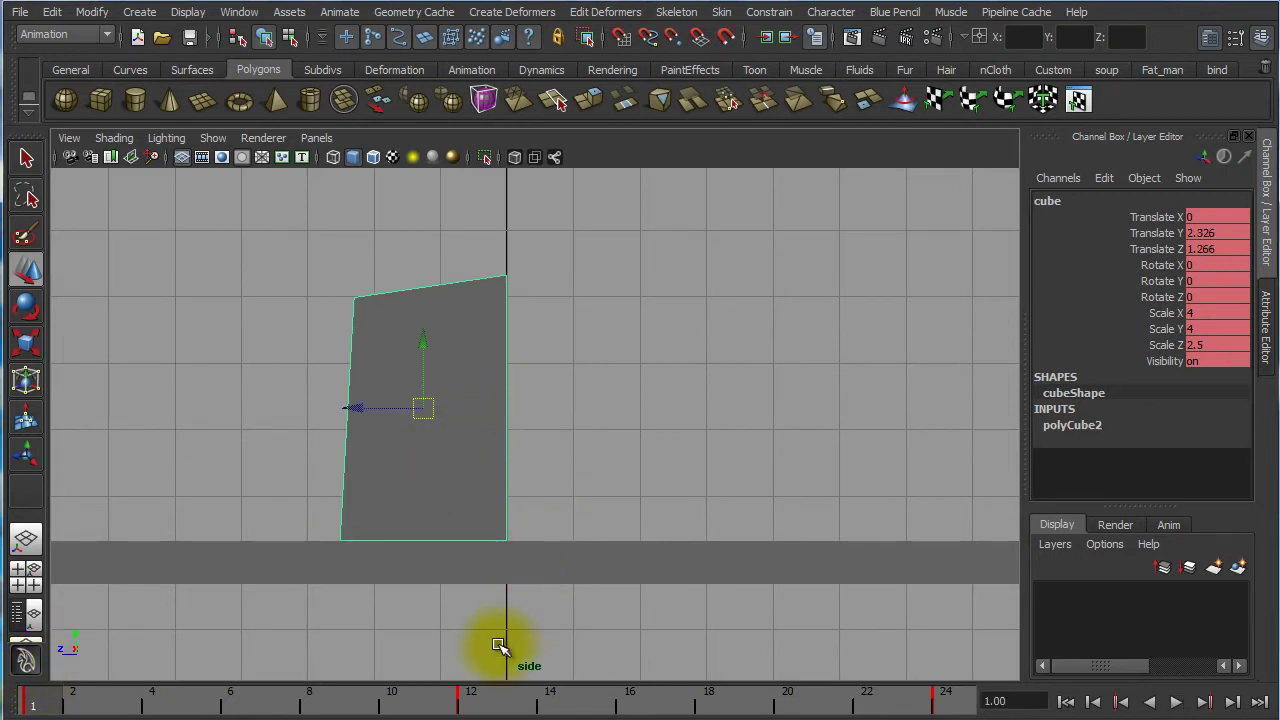
left_click(475, 695)
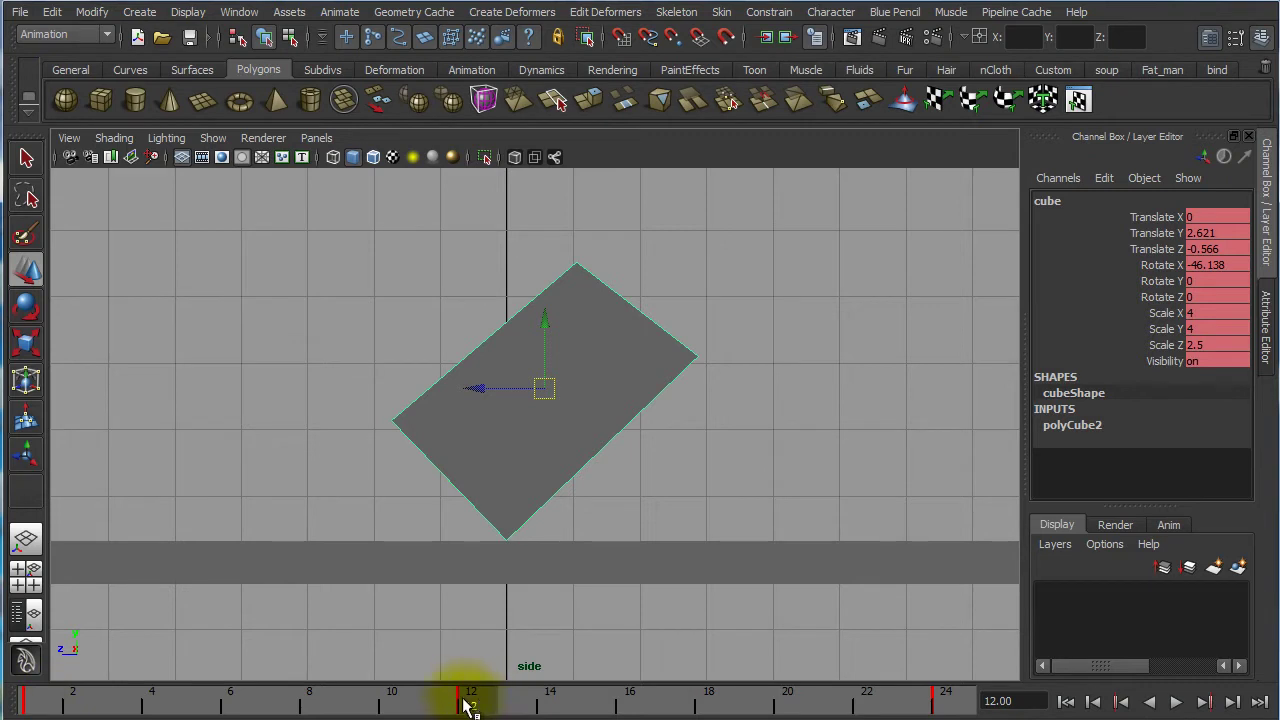
left_click(948, 700)
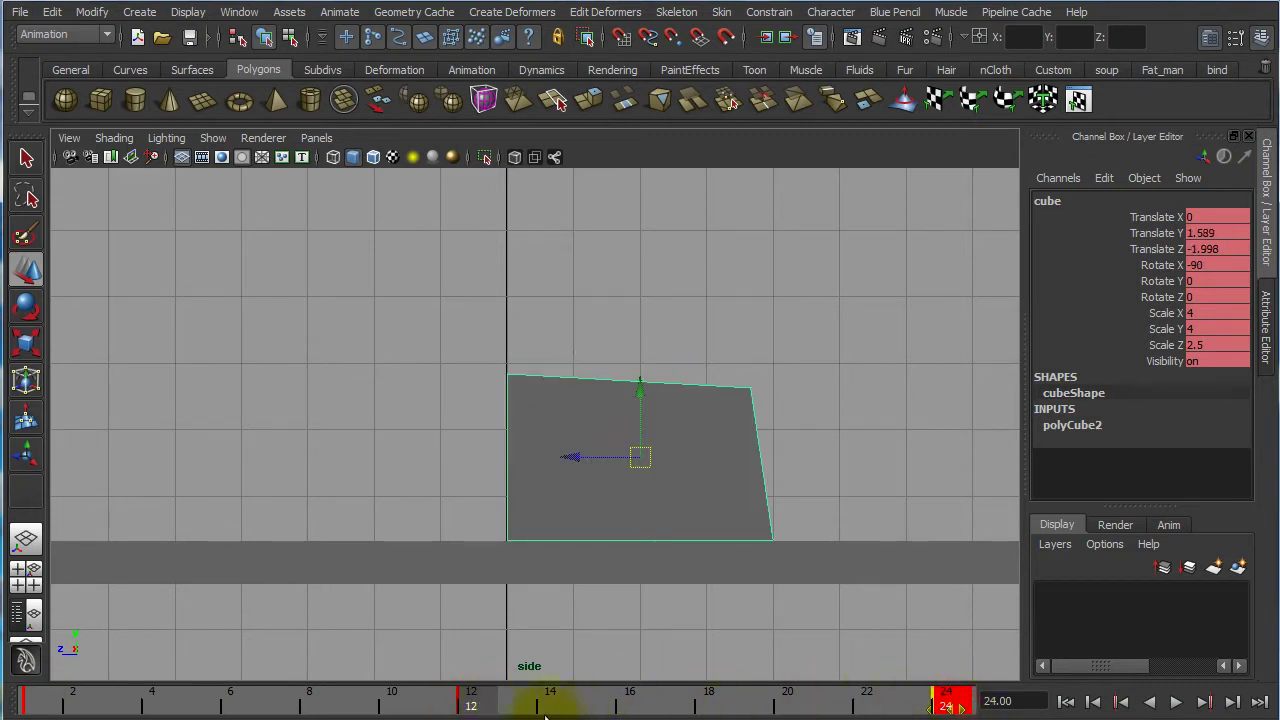
left_click(474, 705)
left_click_drag(474, 705, 965, 700, "shift")
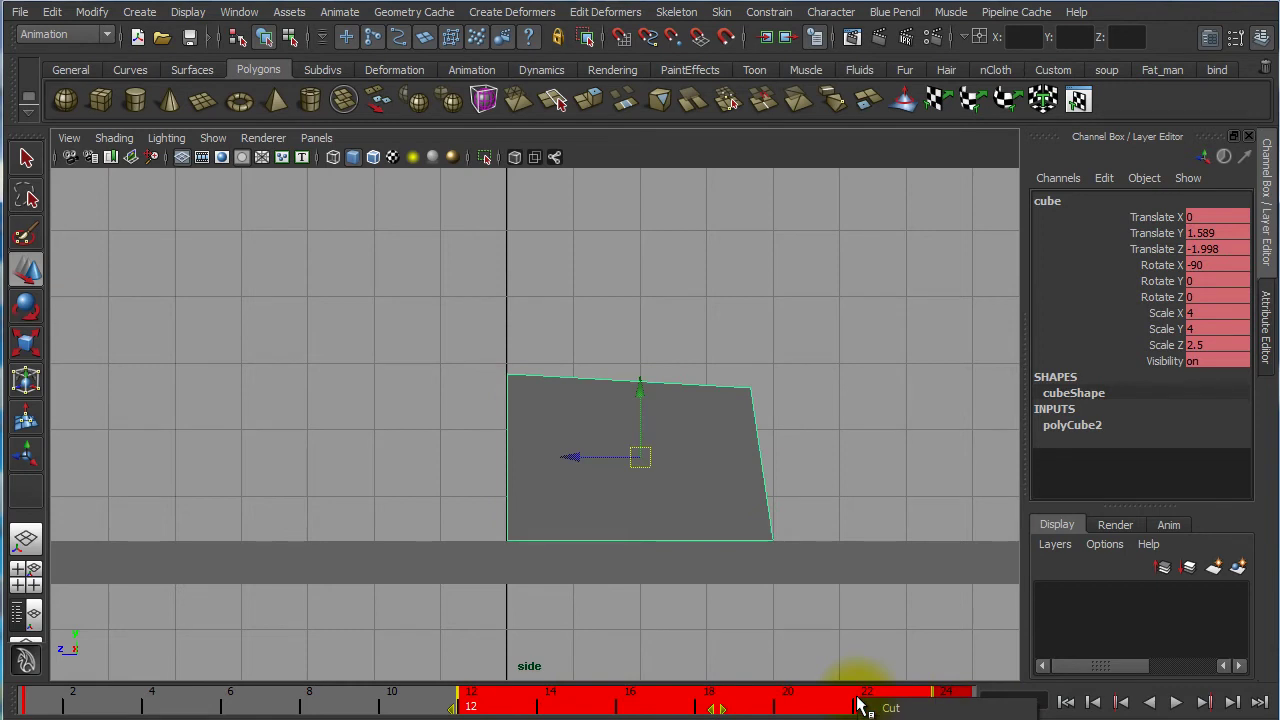
Clear the timeline range selection and scrub to frame 10 to inspect the cube's in-between pose
left_click(371, 700)
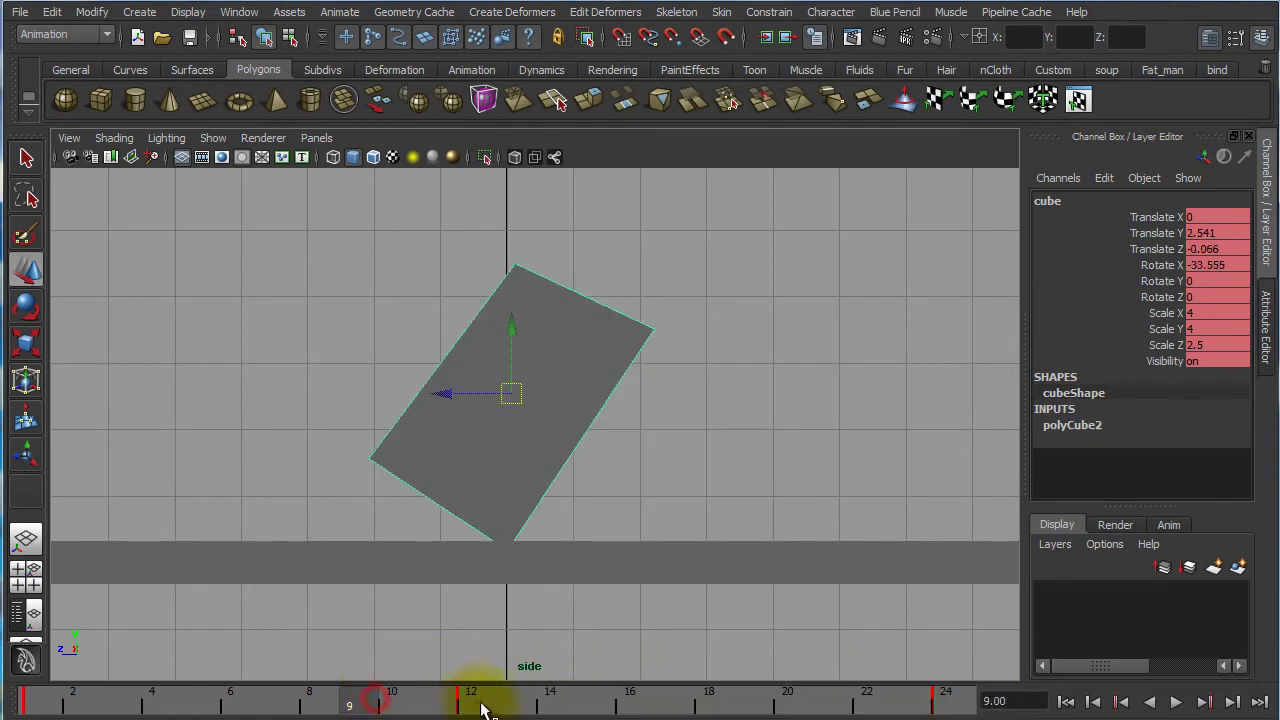
left_click_drag(393, 697, 417, 708)
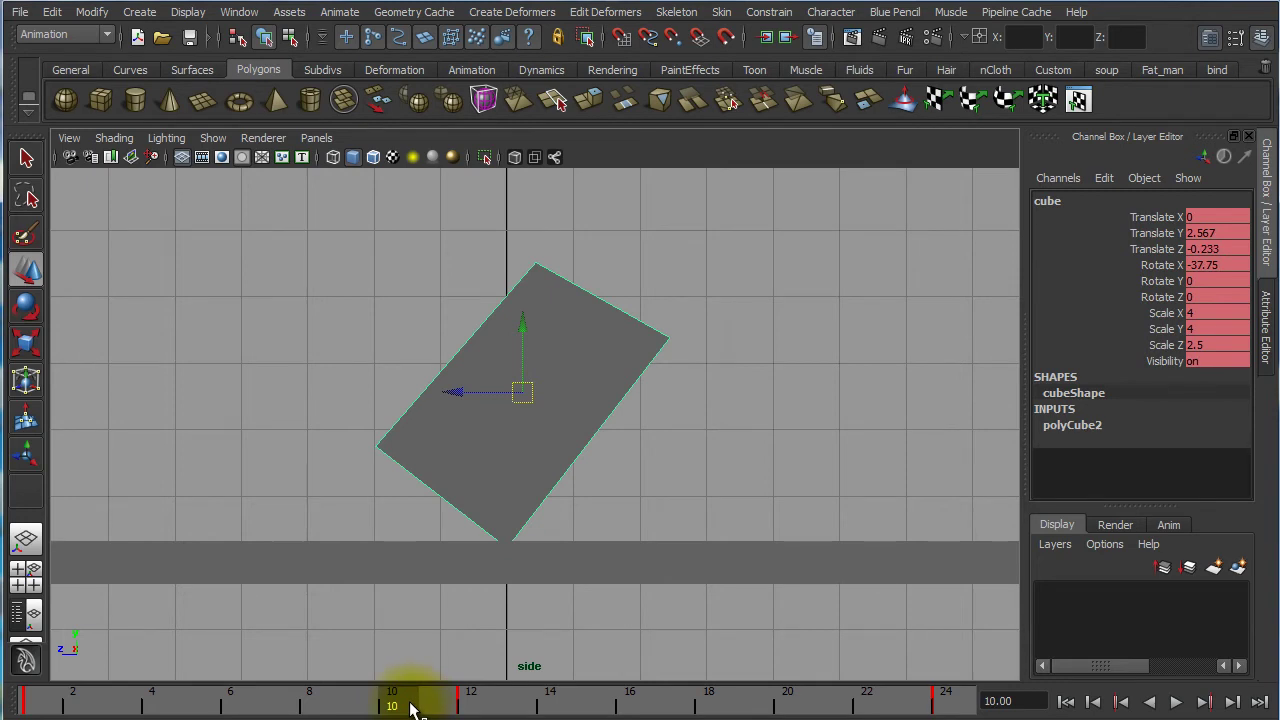
Cut the cube's keyframes at frames 12 and 24, keeping only the key at frame 1
left_click_drag(399, 707, 910, 712, "shift")
right_click(862, 706)
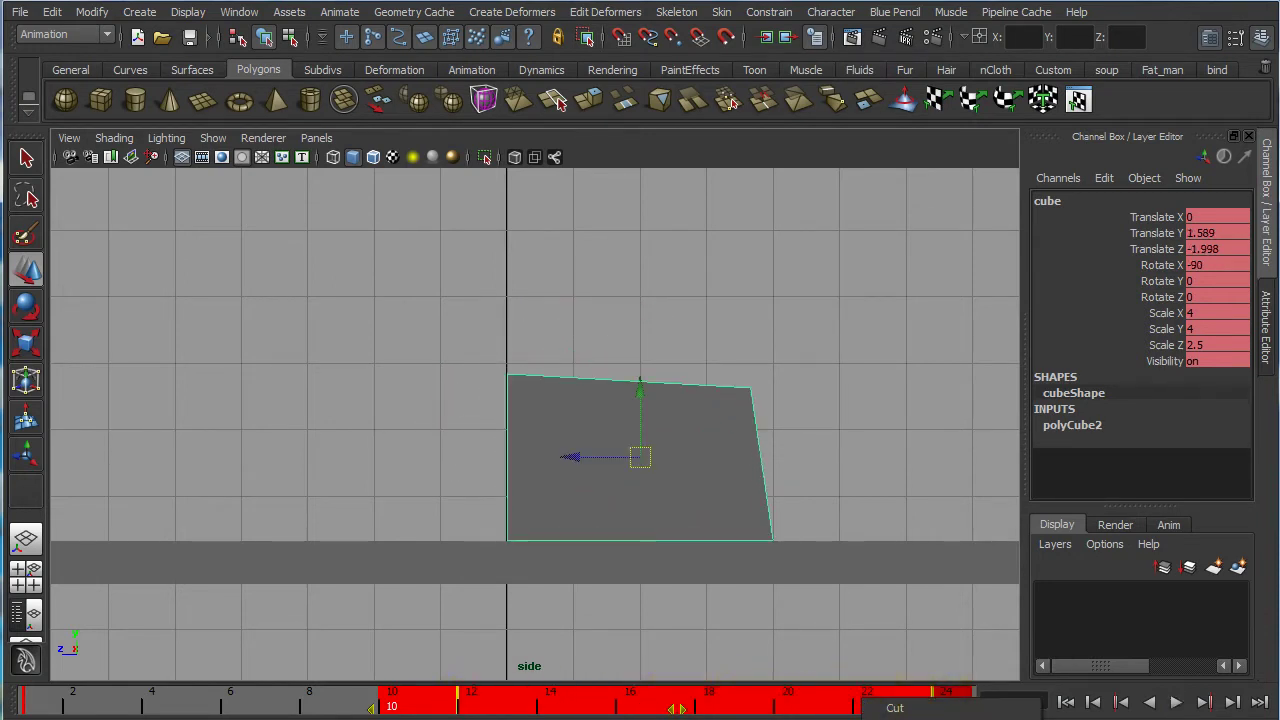
left_click(895, 707)
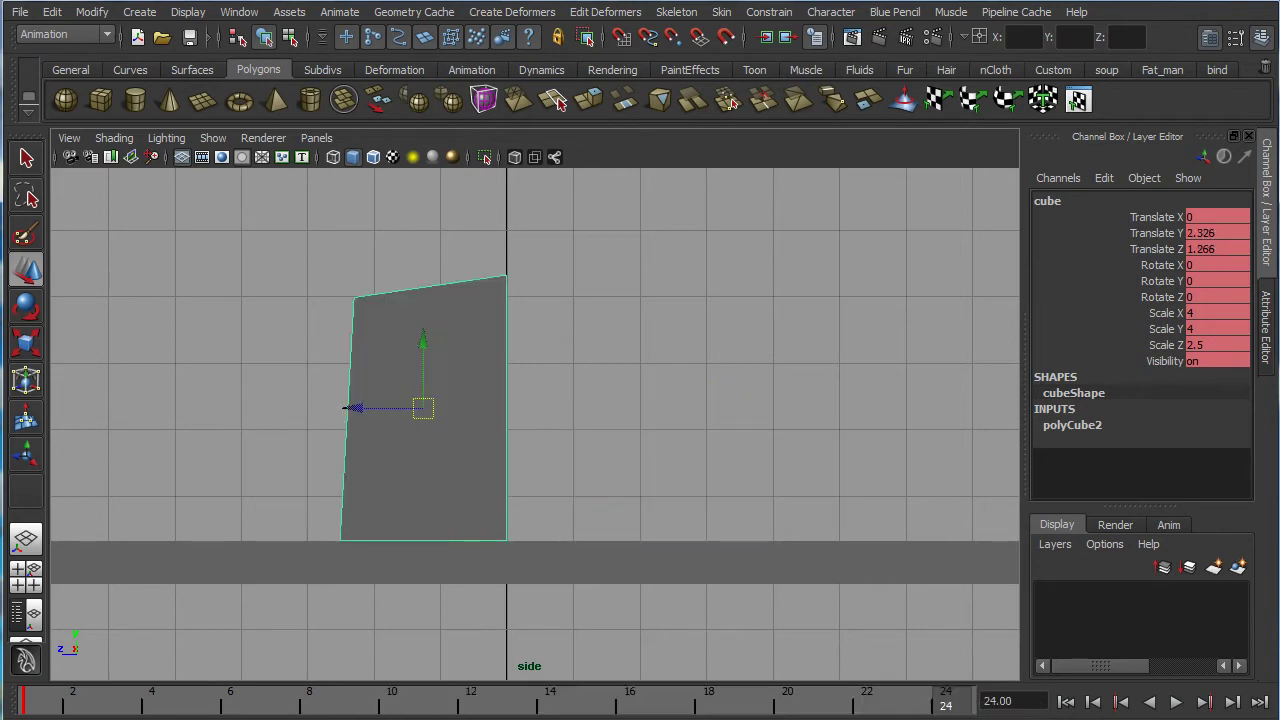
At frame 1, snap the cube's pivot to its lower-right corner vertex on the floor slab in the side view
left_click_drag(654, 705, 24, 700)
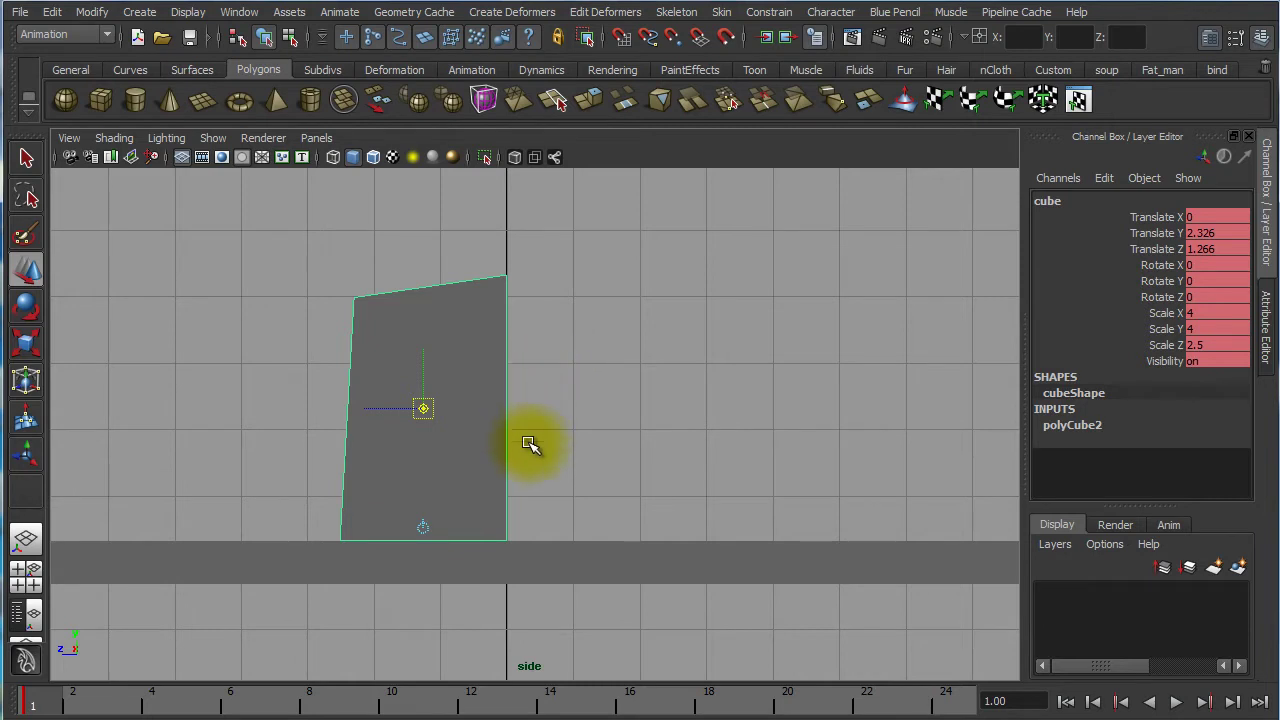
key("v")
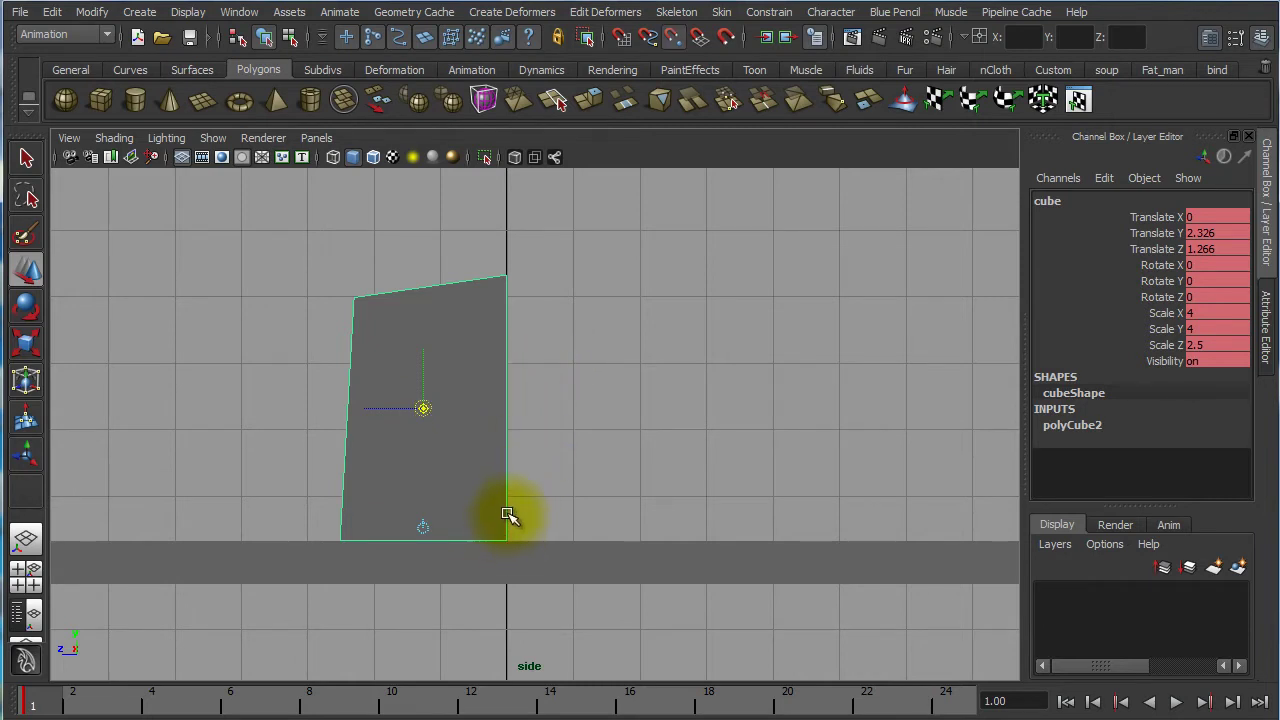
middle_click_drag(507, 517, 508, 540)
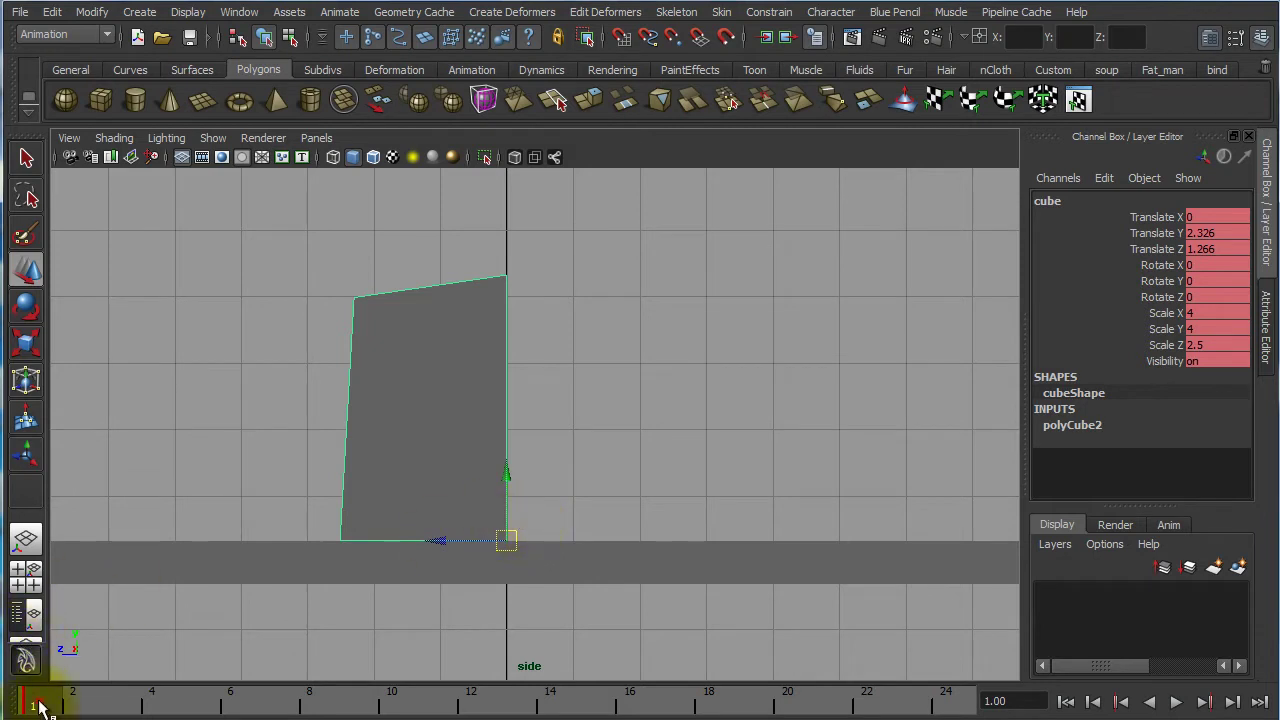
At frame 24, rotate the cube about its corner pivot to Rotate X about -89.8 so it lies on its side
mouse_move(40, 707)
left_mouse_down()
mouse_move(777, 710)
mouse_move(36, 712)
left_mouse_up()
left_click_drag(40, 707, 980, 703)
key("e")
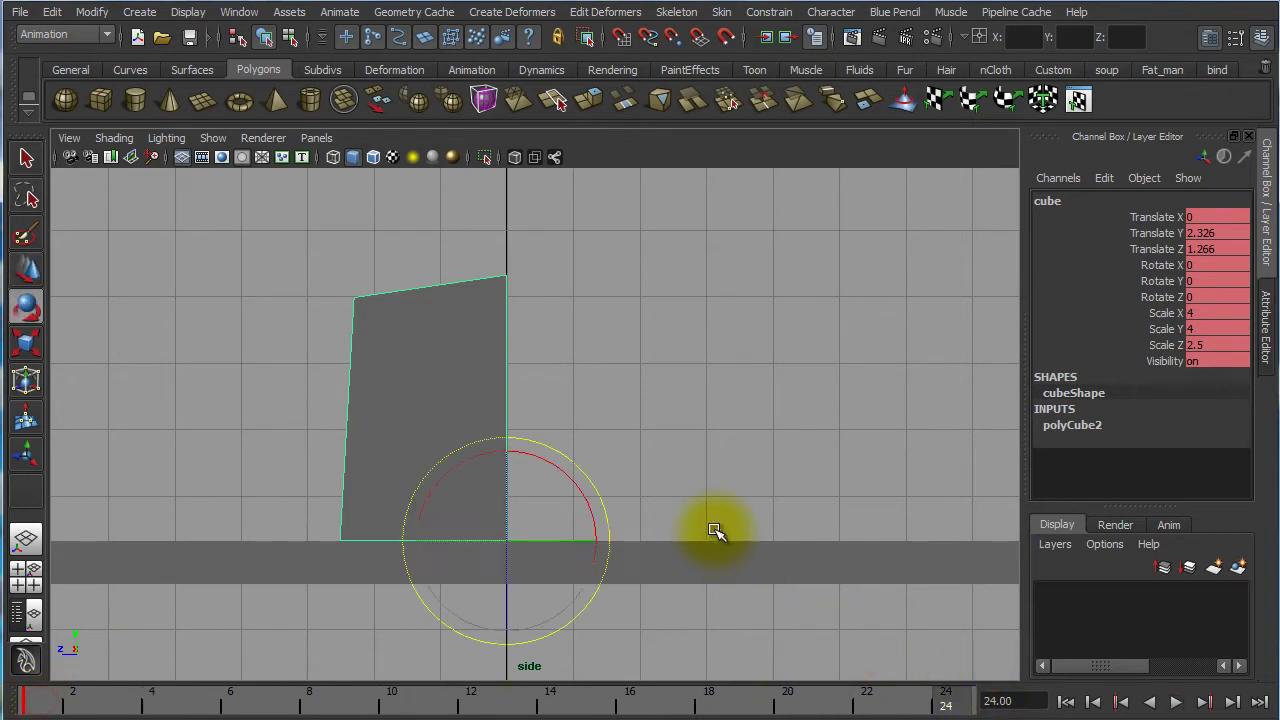
left_click_drag(566, 470, 838, 469)
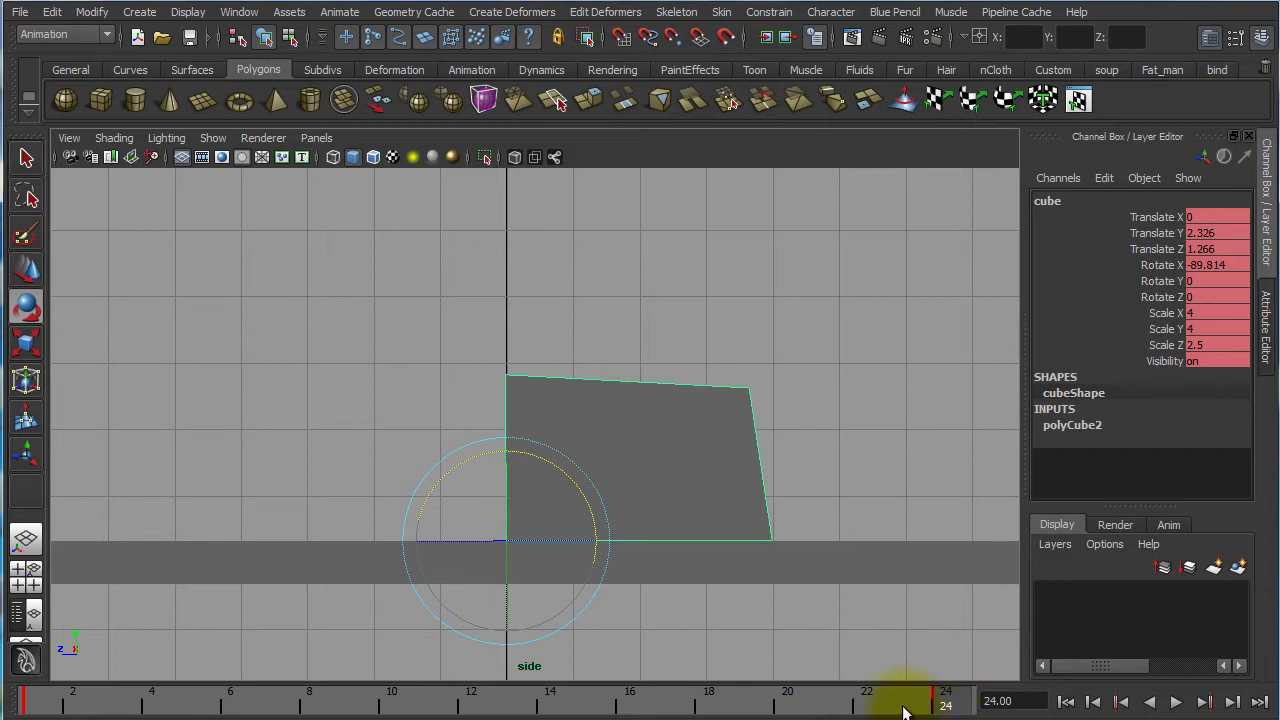
Step between the keyframes at frames 1 and 24, play the animation and return to frame 24
key("comma")
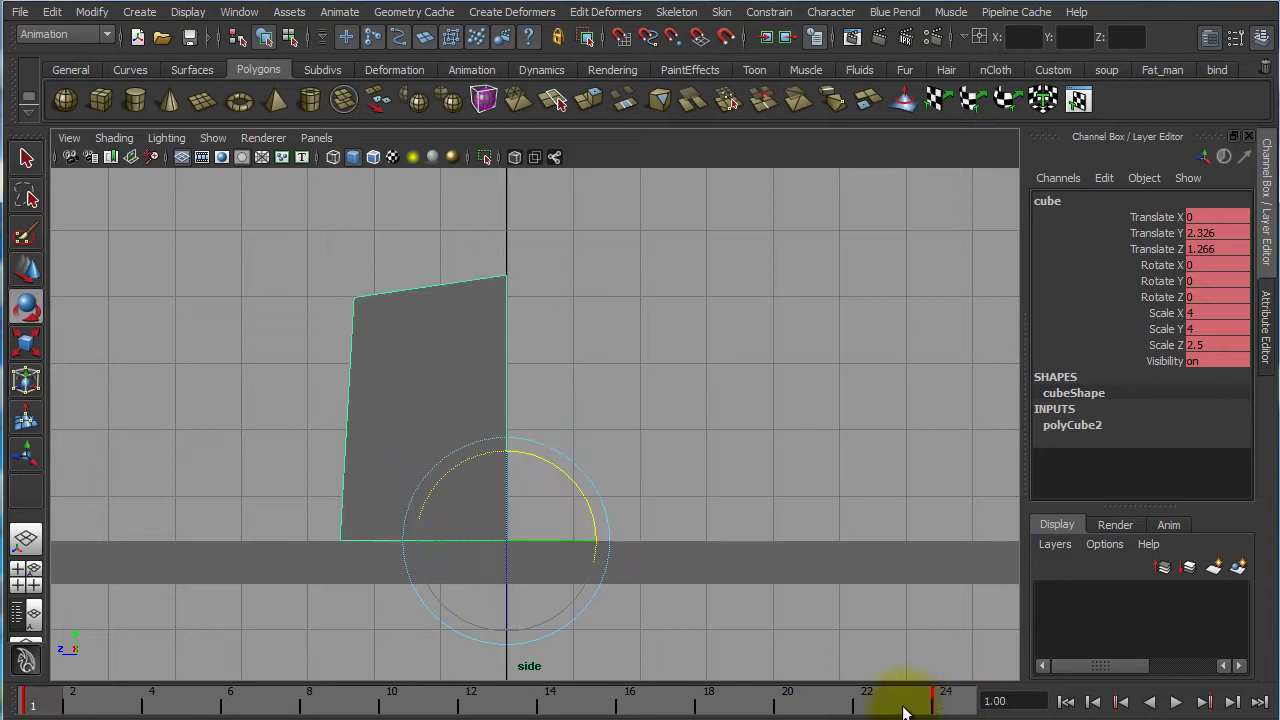
key("period")
key("comma")
key("alt+v")
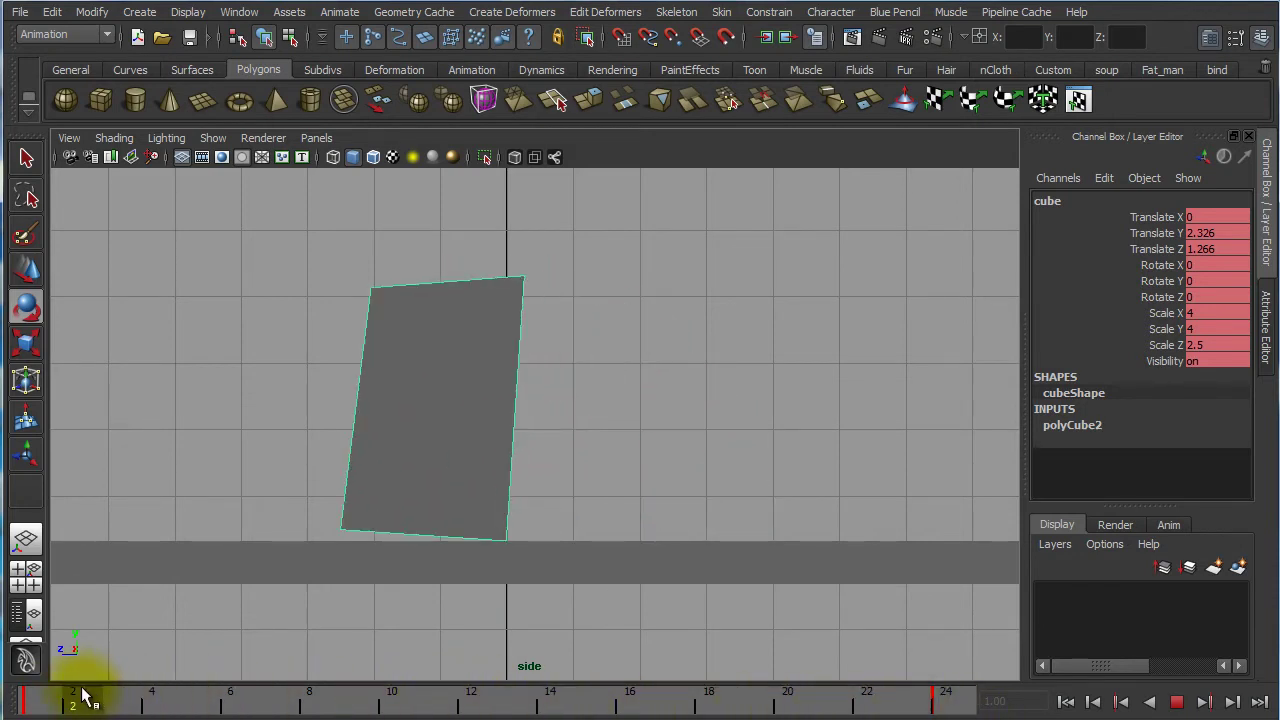
left_click(946, 699)
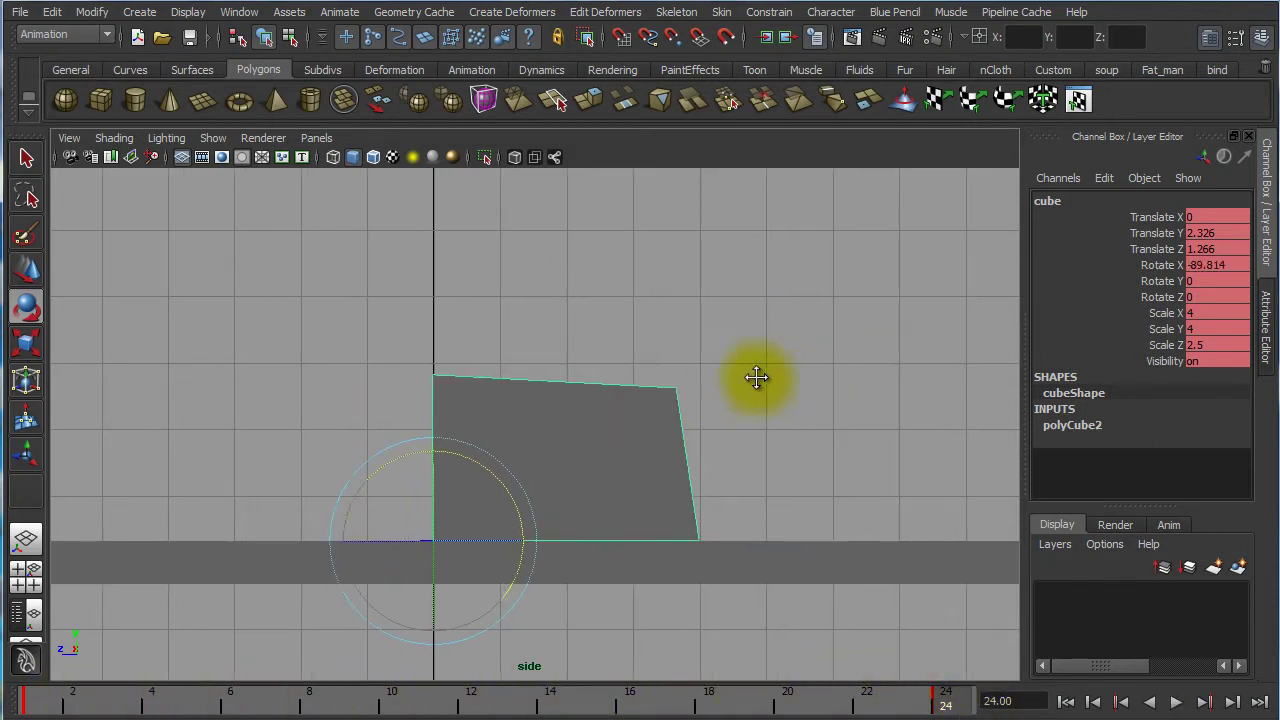
Extend the timeline's playback range to frame 48 and go to frame 48
middle_click_drag(756, 377, 569, 366, "alt")
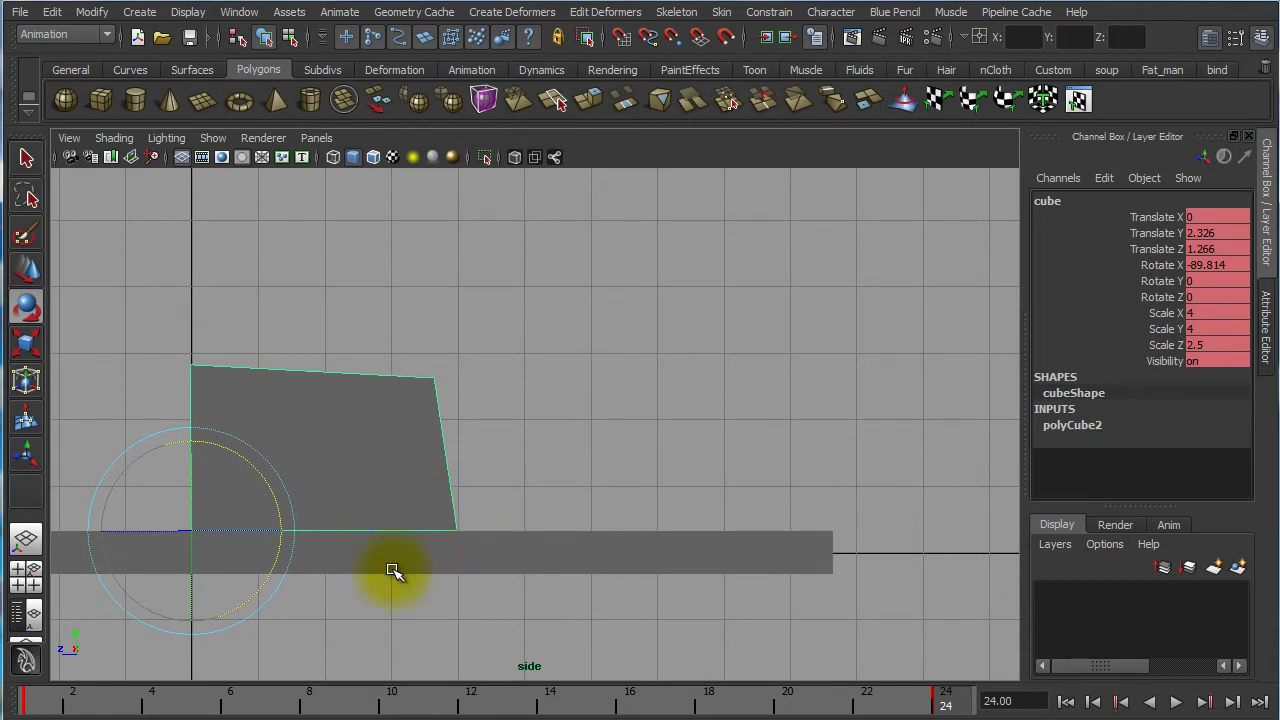
left_click_drag(506, 719, 893, 719)
left_click_drag(500, 705, 975, 705)
At frame 48, pose the cube upright on the floor with Rotate X about -188.2, Translate Y about 6.28 and Translate Z about -3.35
key("e")
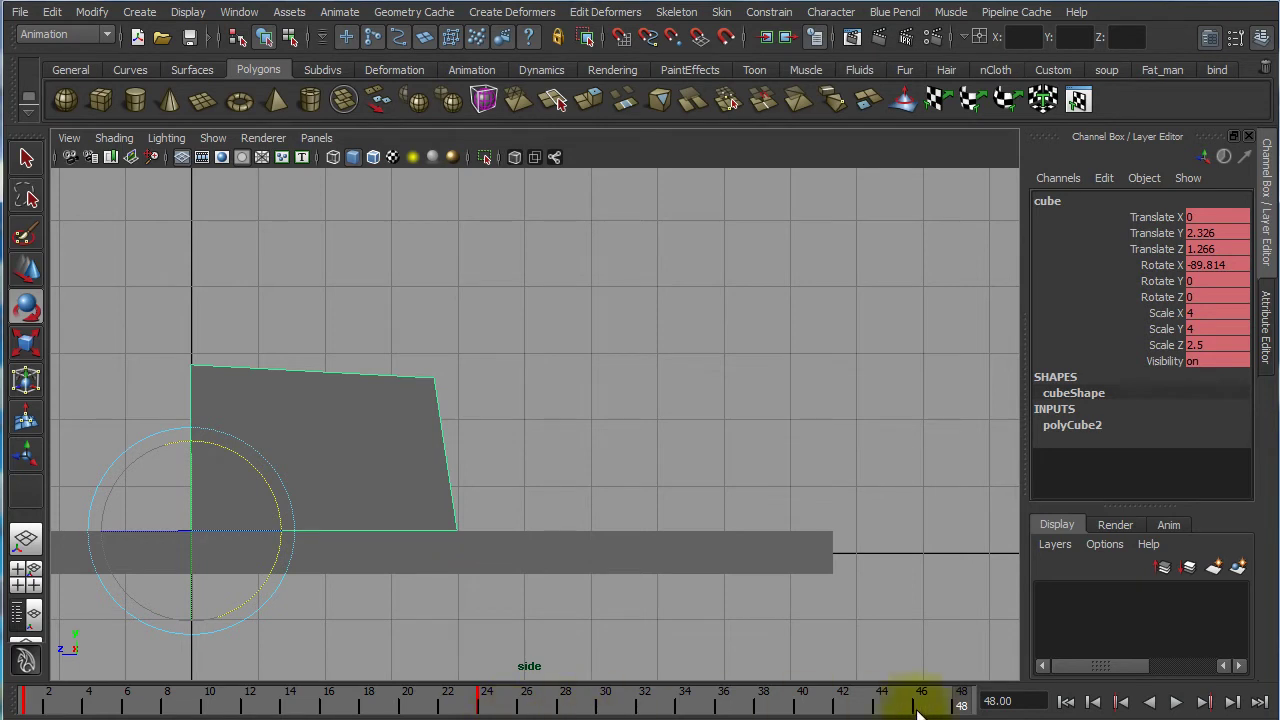
key("w")
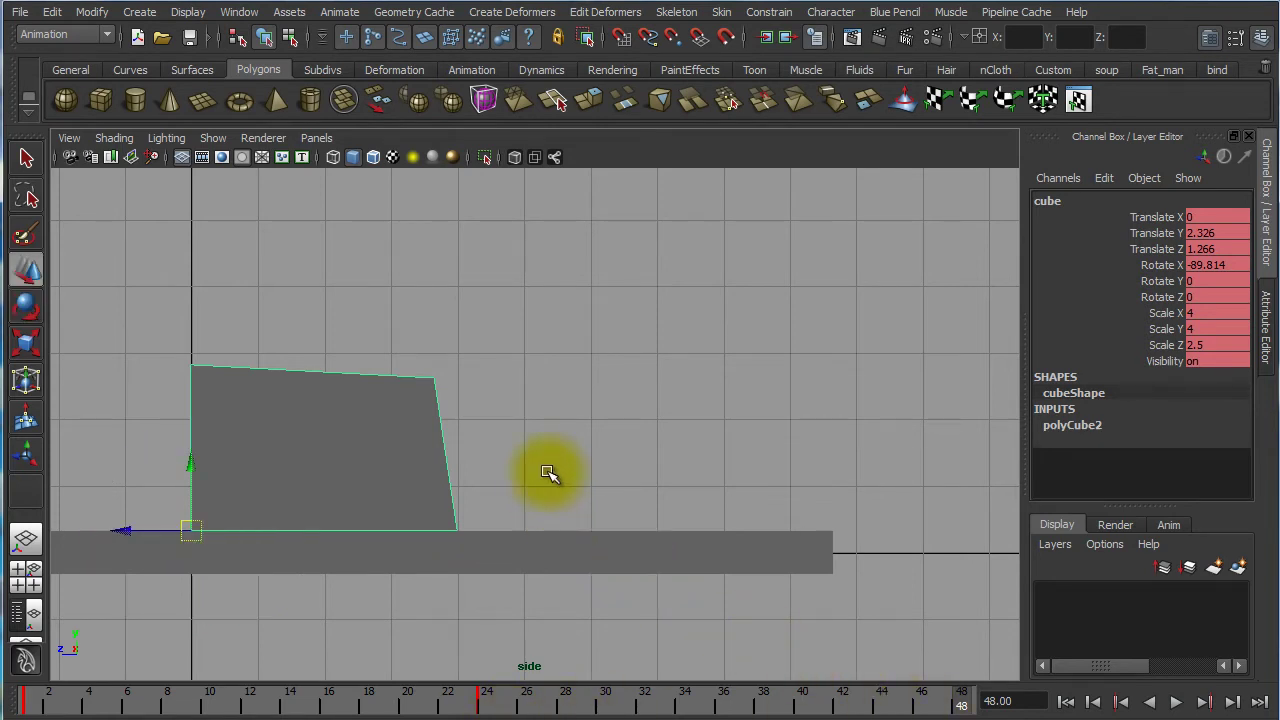
key("e")
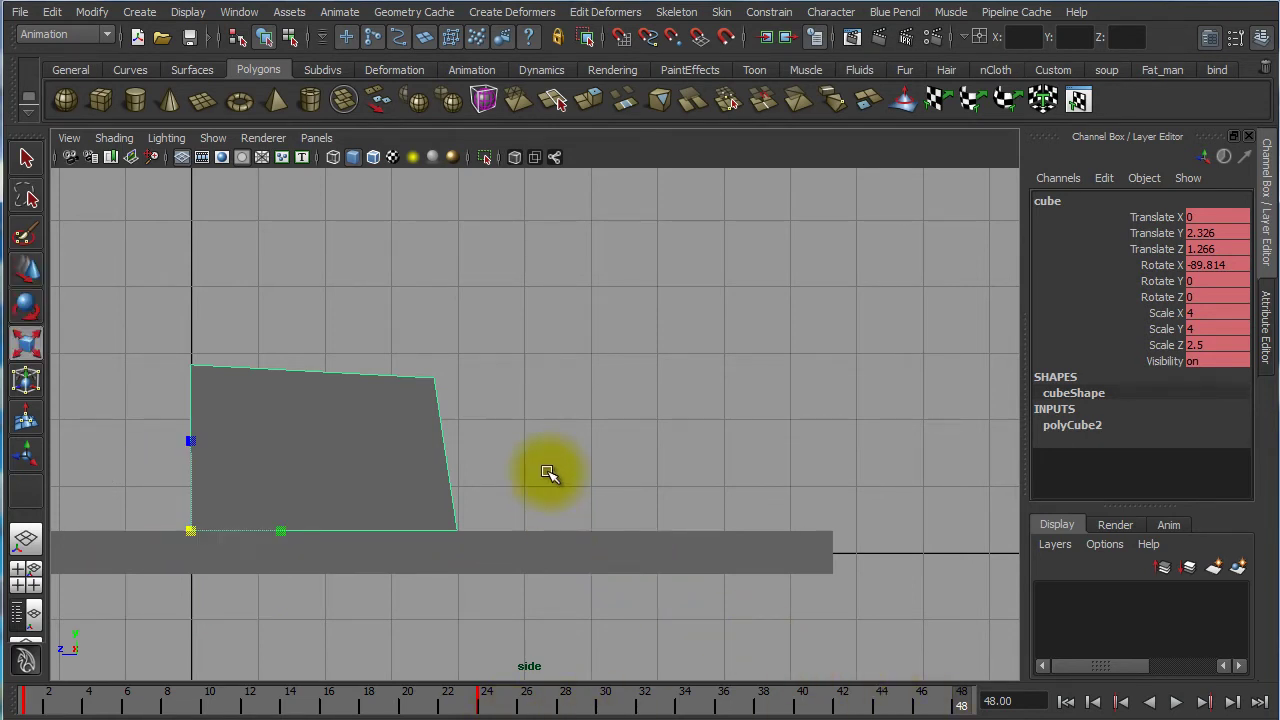
left_click_drag(260, 468, 320, 670)
key("w")
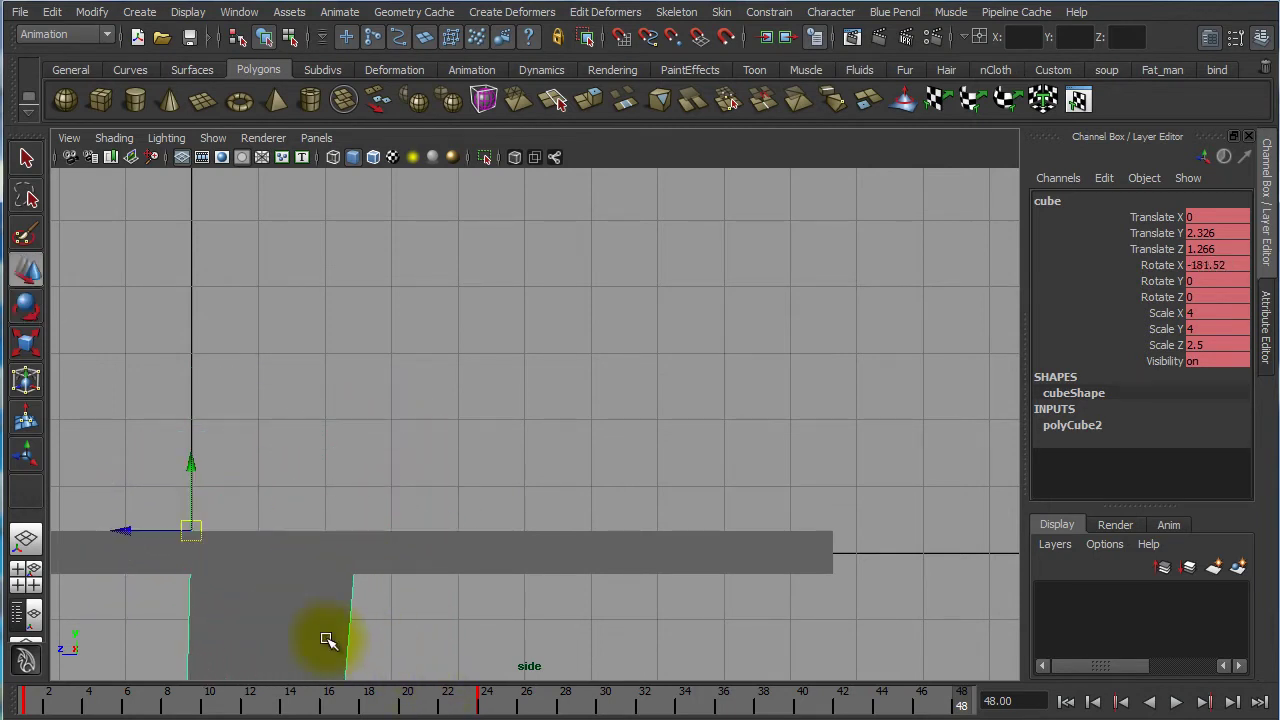
middle_click_drag(300, 629, 573, 368)
key("e")
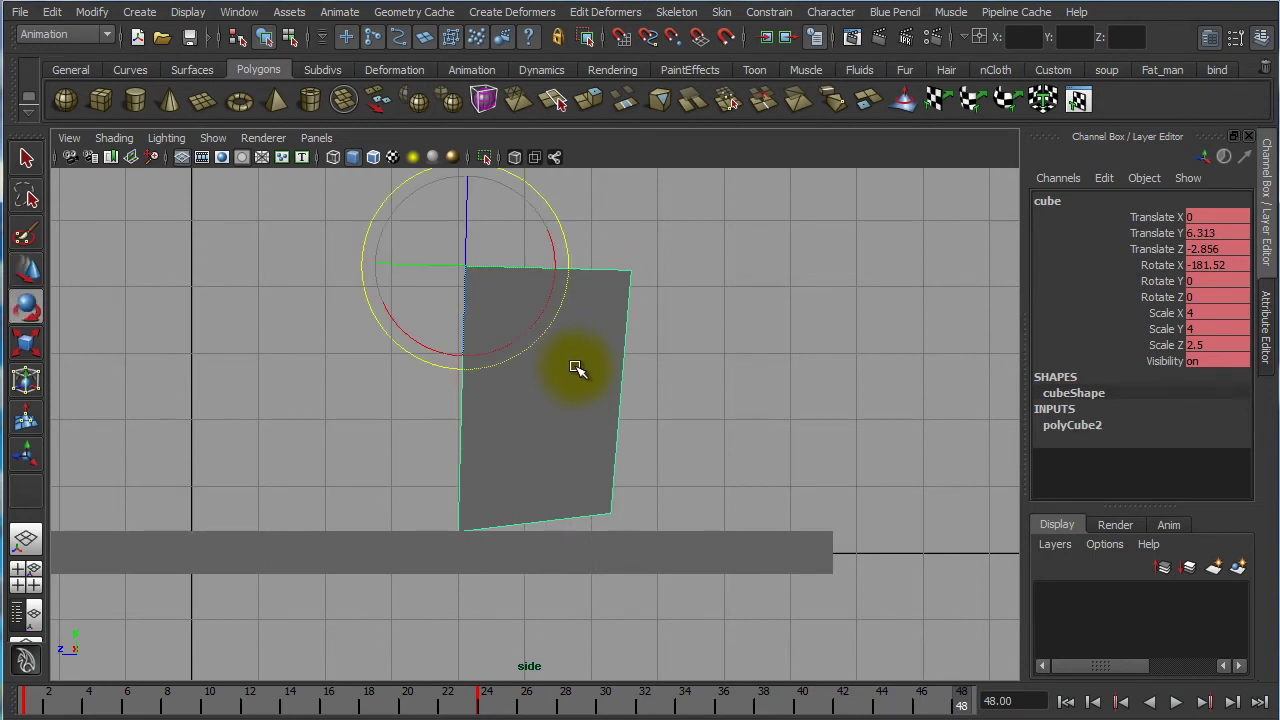
key("r")
key("e")
left_click_drag(547, 302, 558, 320)
key("w")
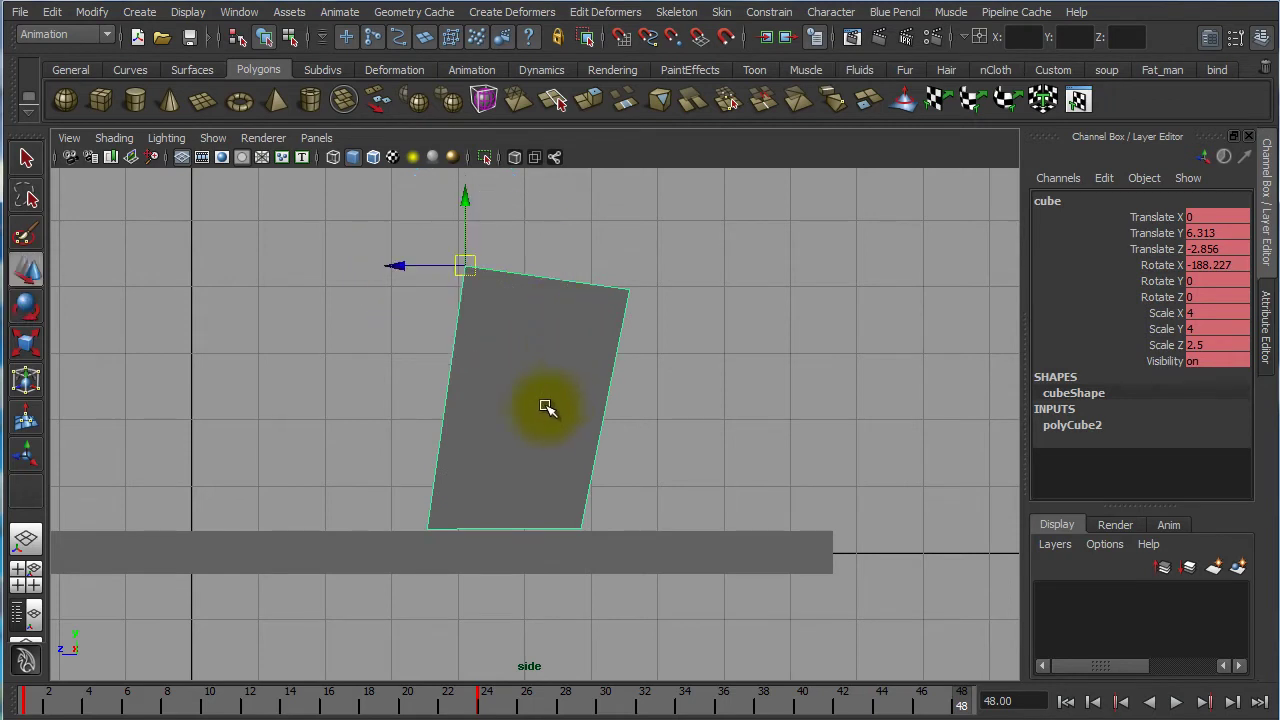
middle_click_drag(540, 418, 570, 418)
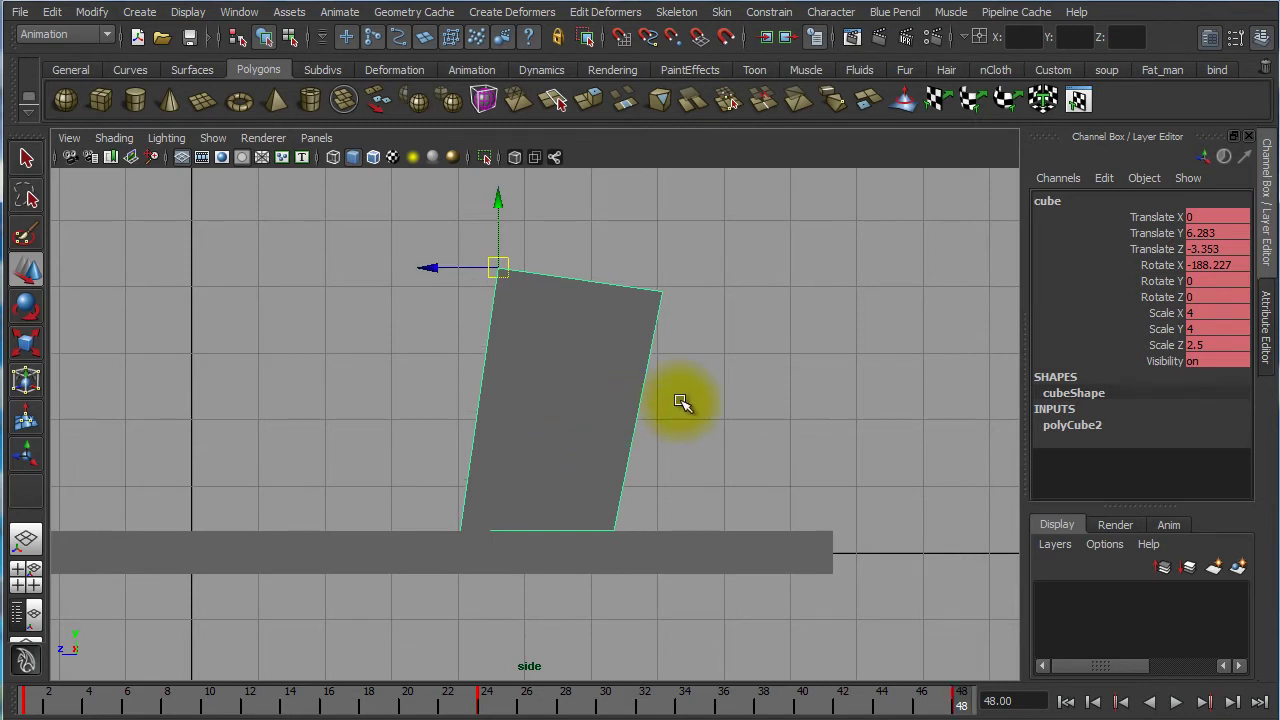
Step back and forth through the cube's keyframes at frames 1, 24 and 48, ending on frame 24
key("comma")
key("period")
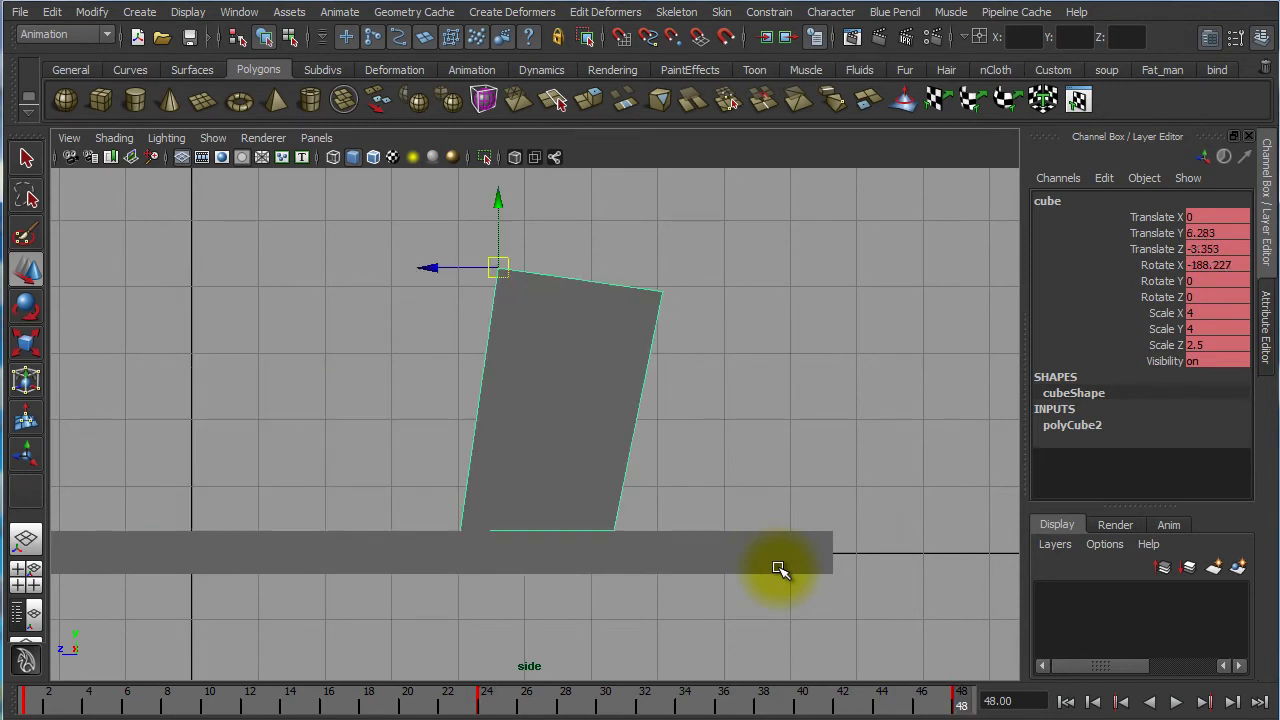
key("comma")
key("period")
key("period")
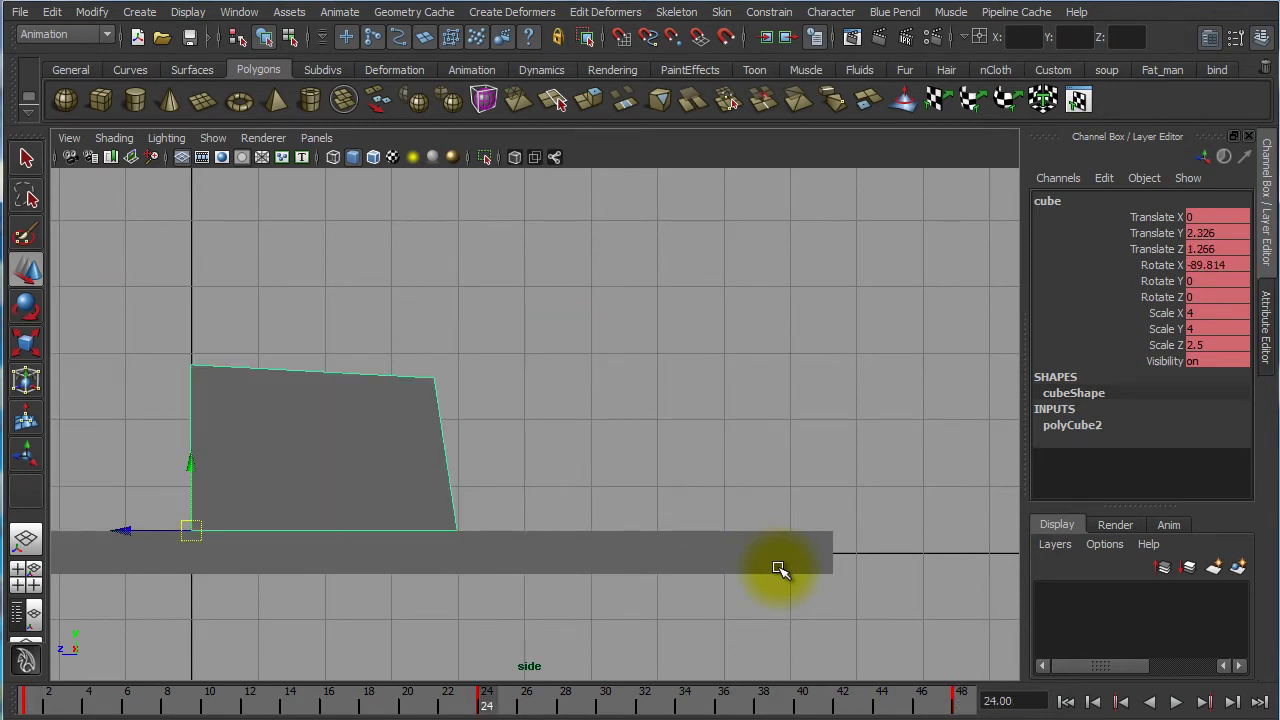
key("comma")
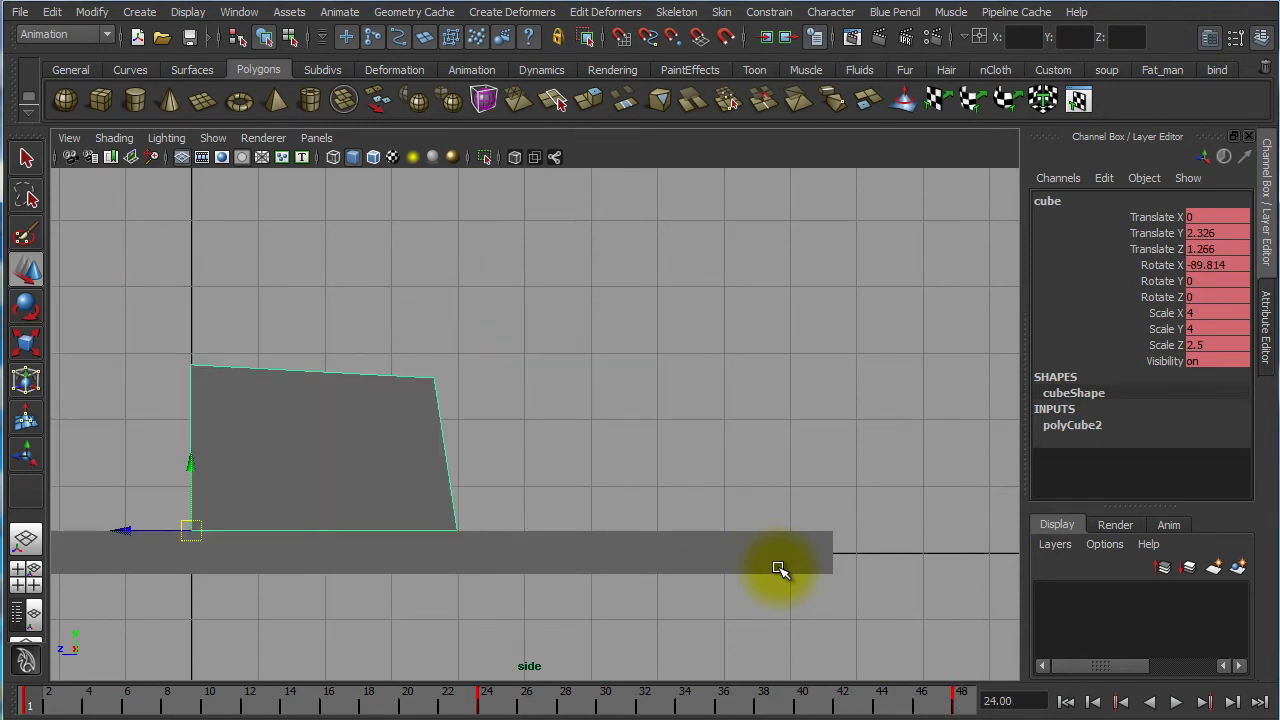
key("comma")
key("period")
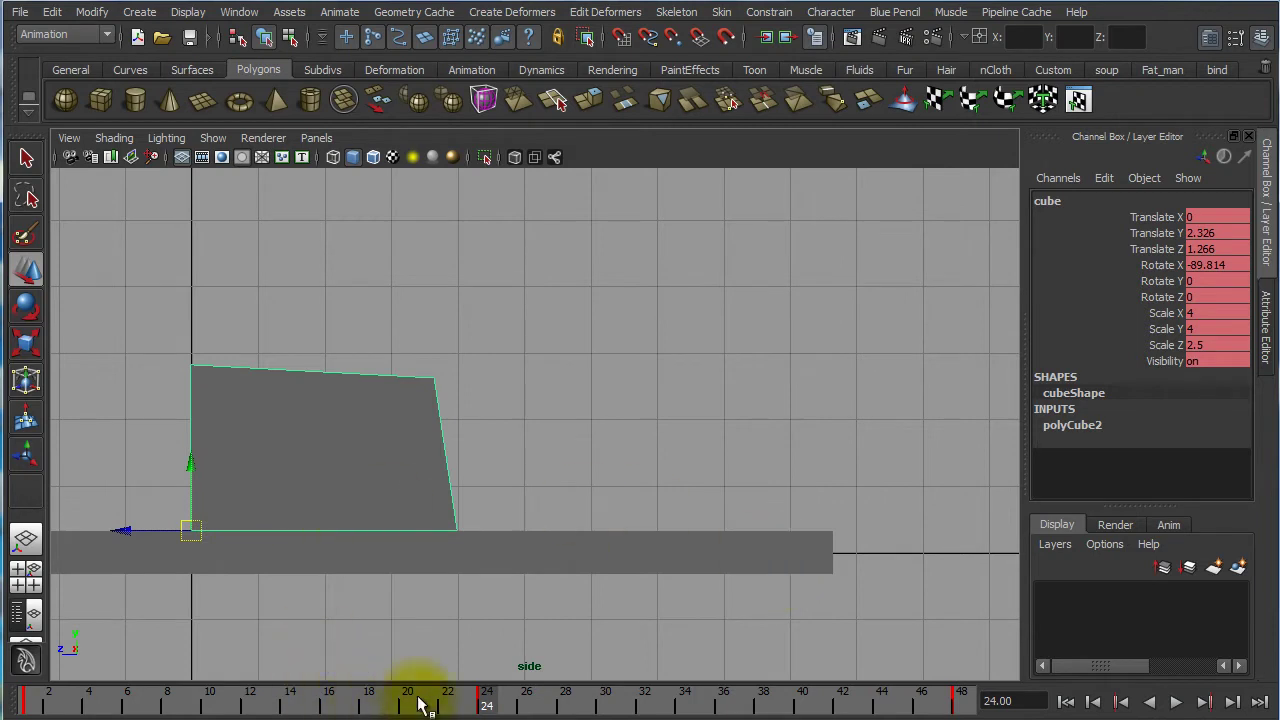
At frame 24, snap the pivot of the tipped cube to its lower-right corner vertex on the floor
mouse_move(484, 695)
left_mouse_down()
mouse_move(252, 698)
mouse_move(955, 702)
mouse_move(368, 700)
mouse_move(487, 704)
left_mouse_up()
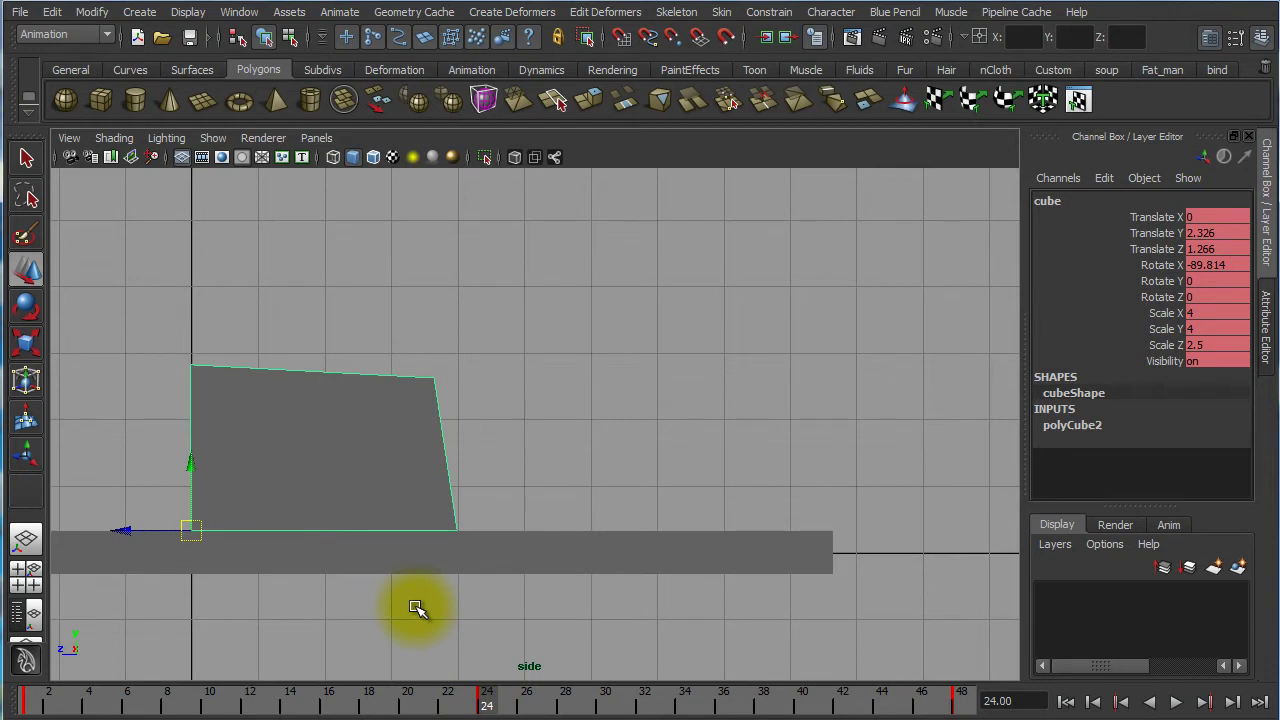
key("Insert")
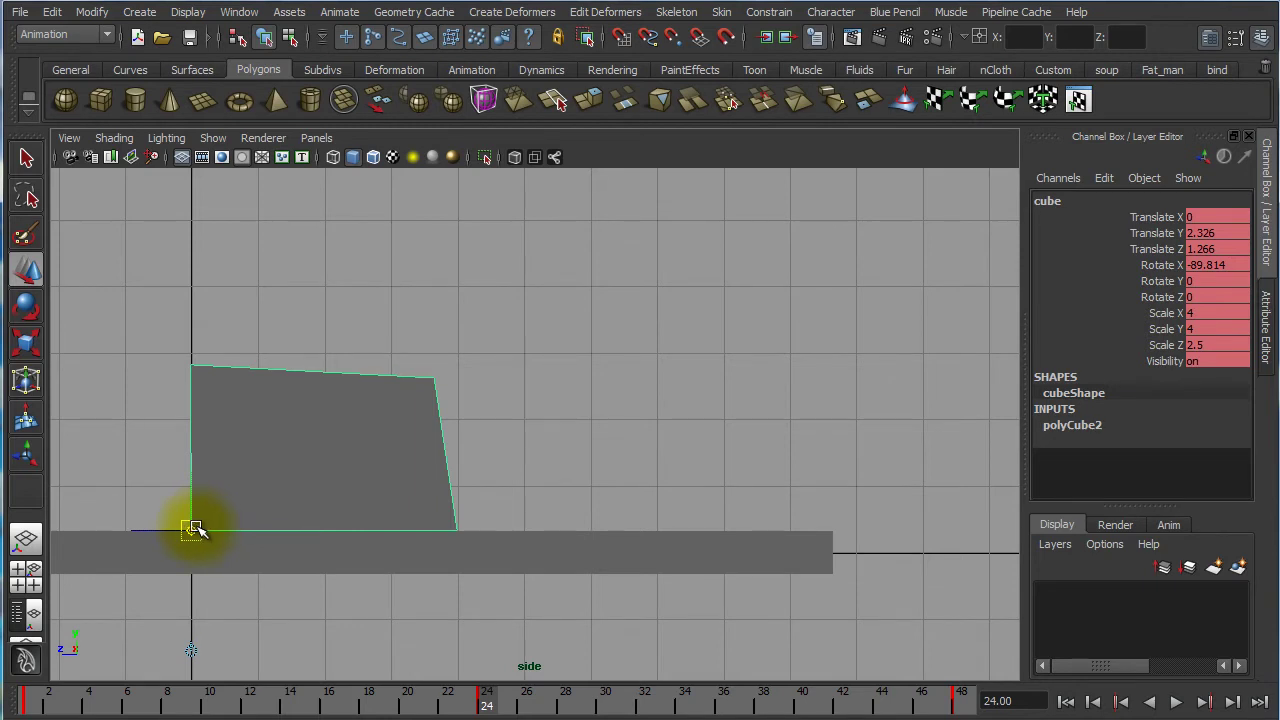
left_click_drag(195, 528, 191, 530)
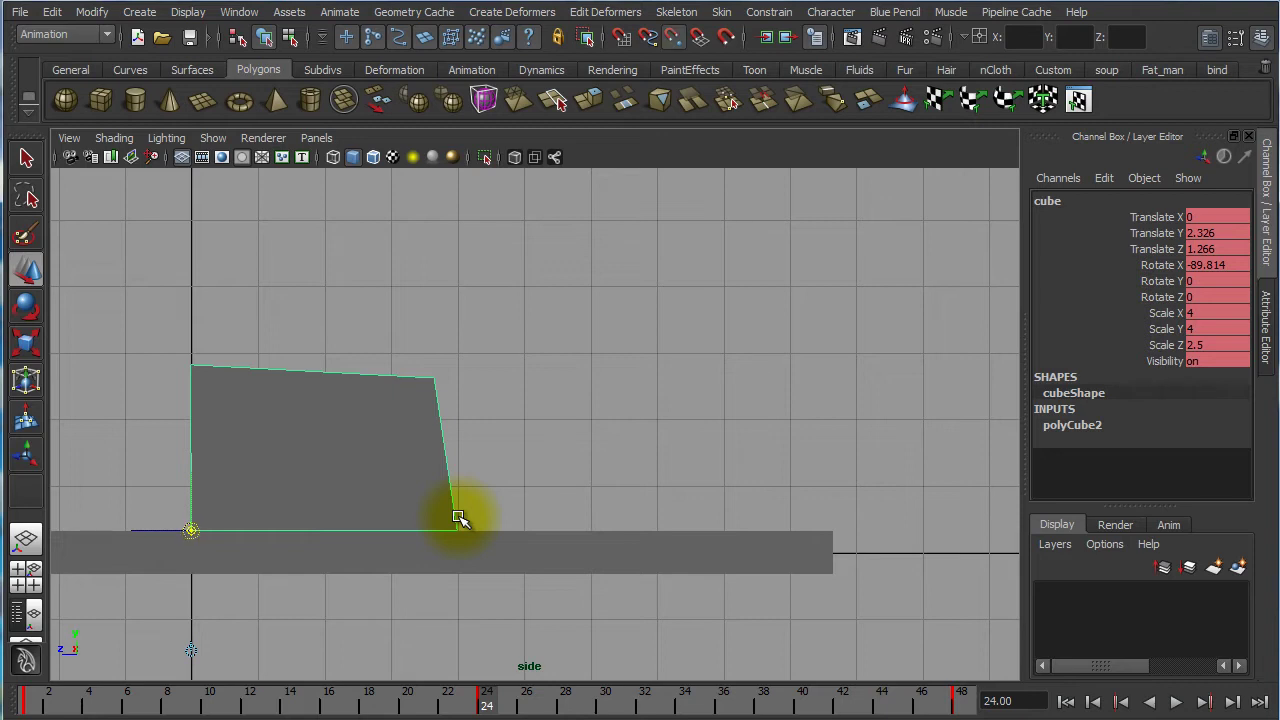
left_click_drag(458, 518, 463, 531)
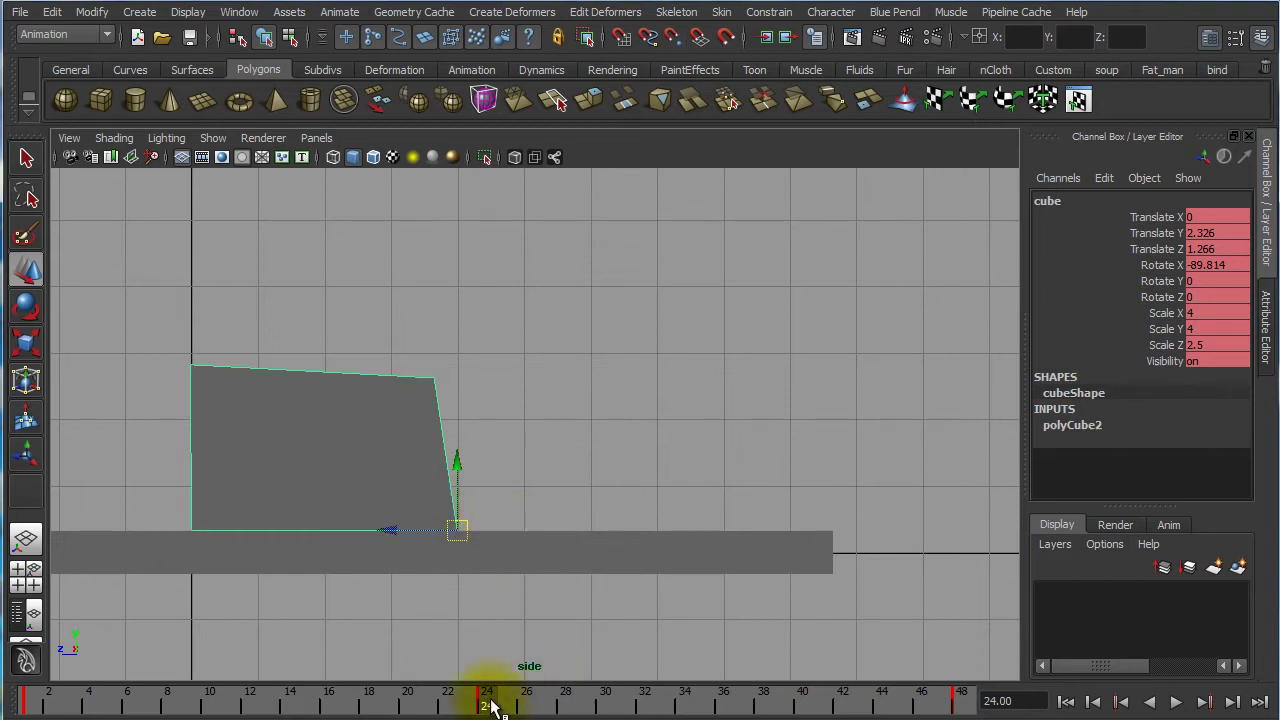
Check the cube's position at frame 48 and cut the keyframe there
left_click_drag(490, 706, 971, 700)
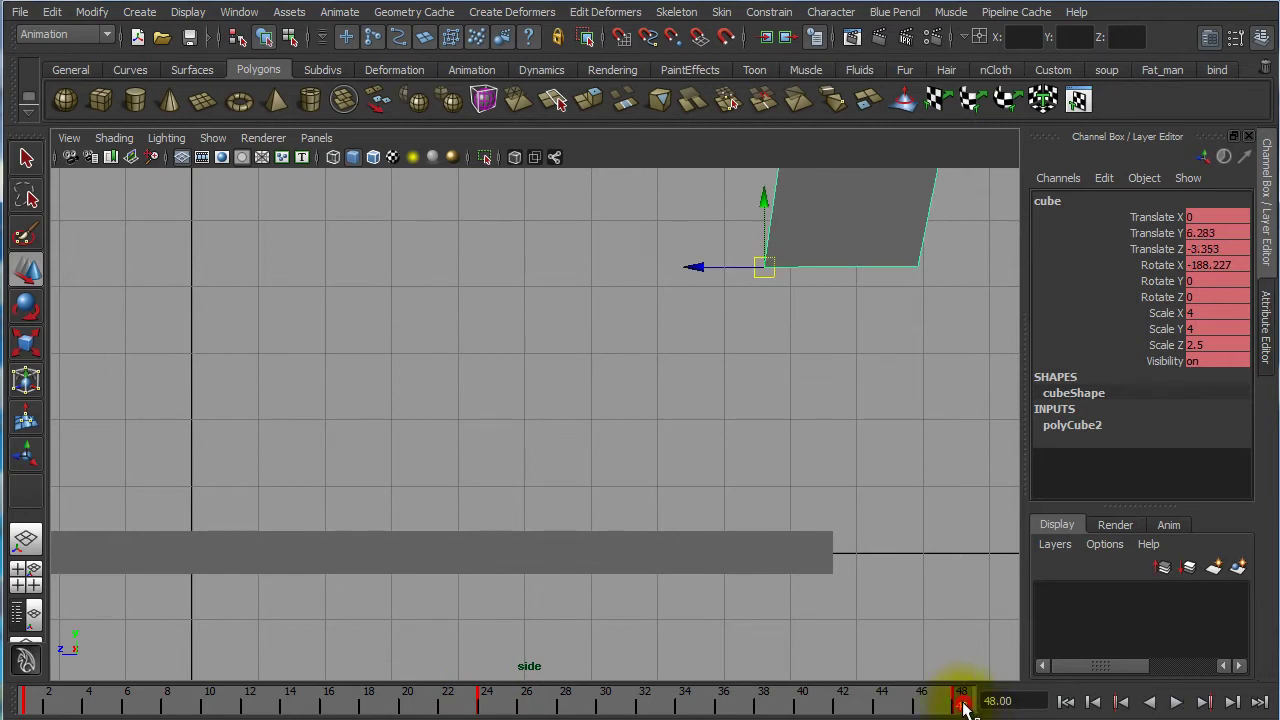
right_click(963, 707)
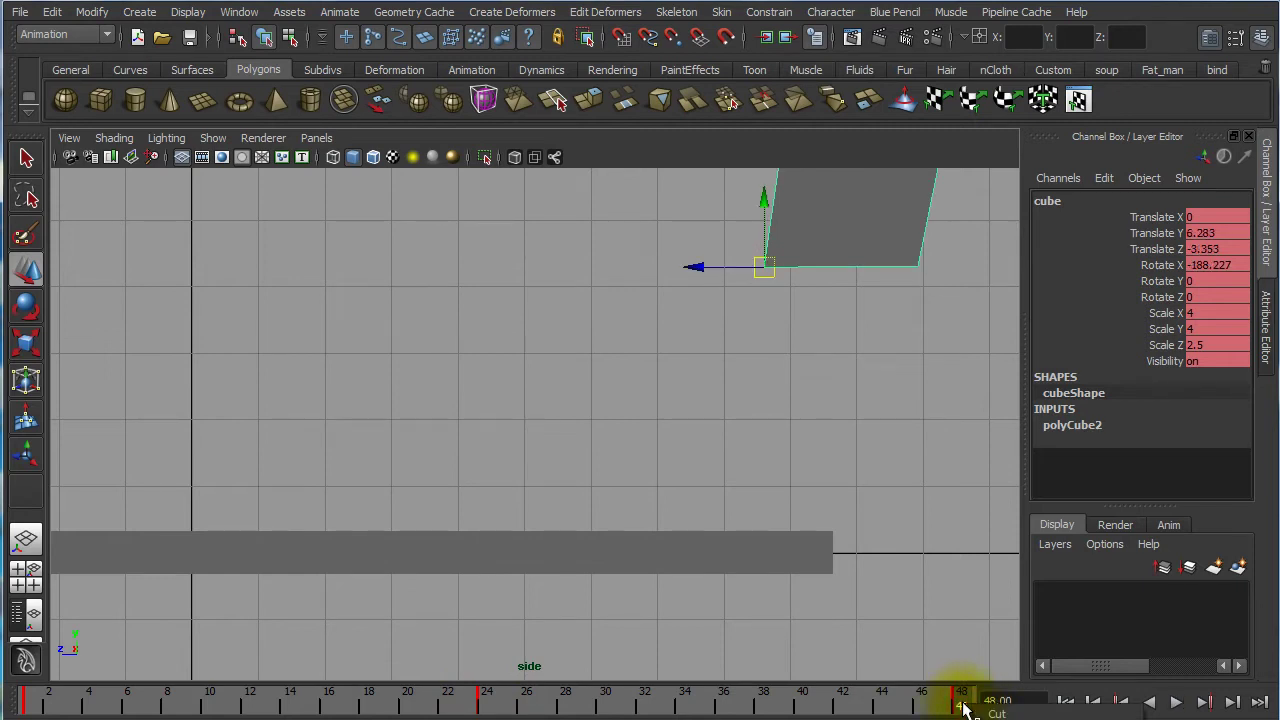
left_click(997, 719)
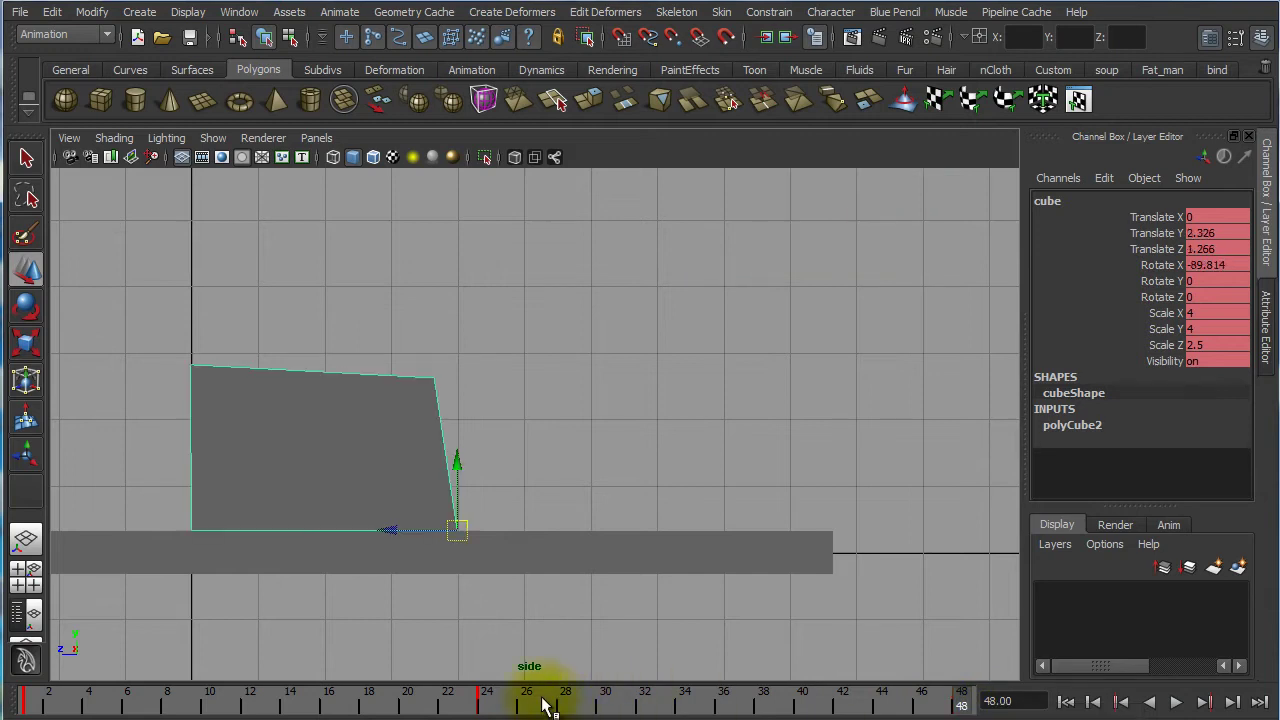
At frame 48, rotate the cube about its moved pivot to Rotate X about -188.5, then play and scrub the second tip
left_click(491, 701)
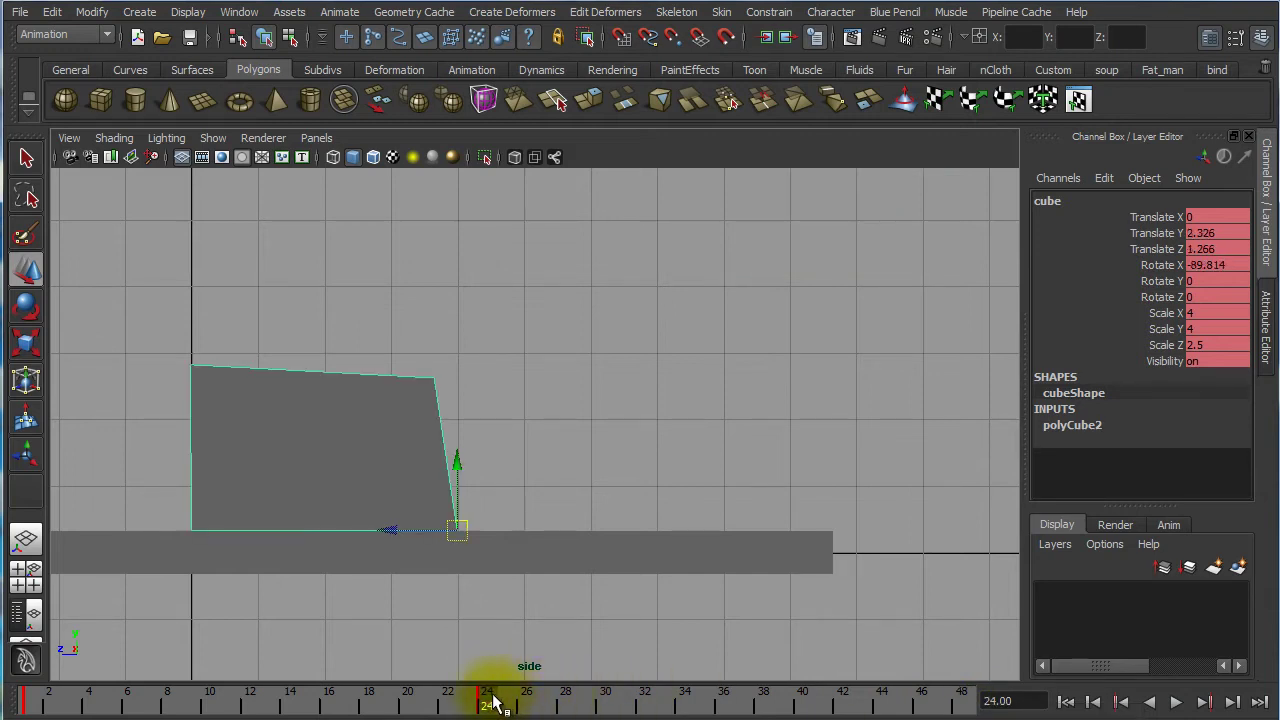
left_click_drag(497, 706, 961, 698)
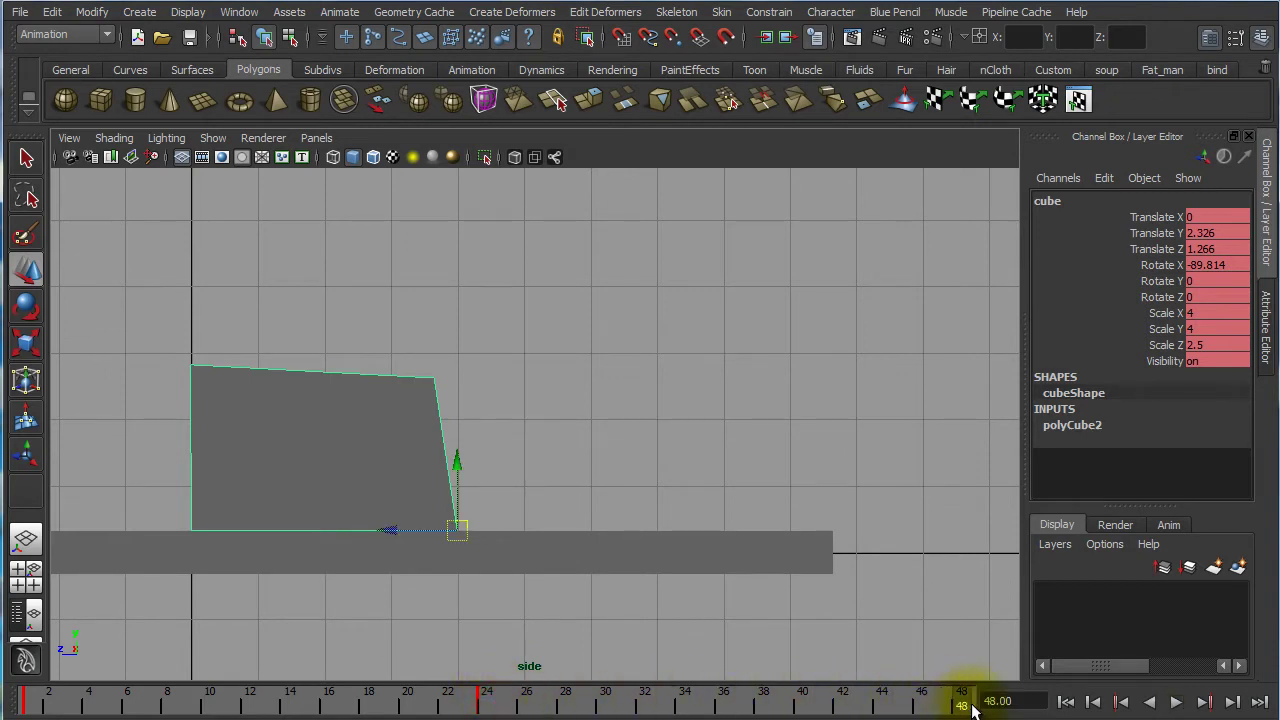
key("e")
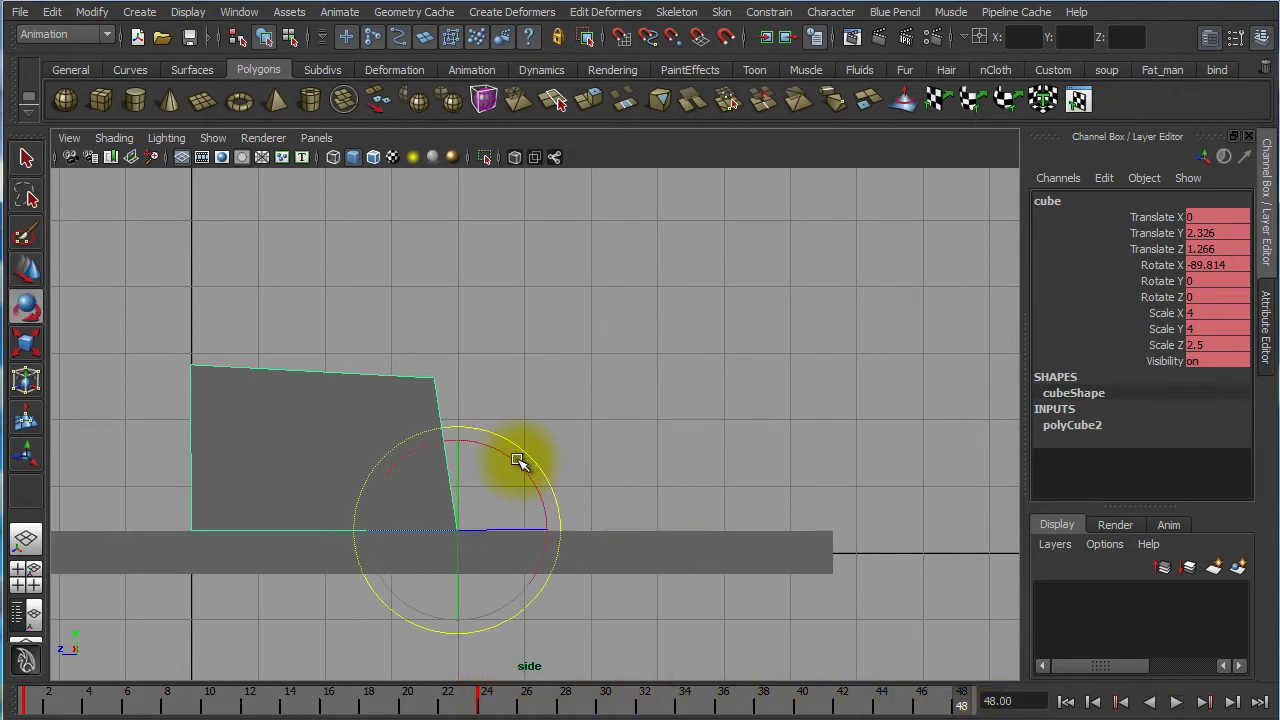
left_click_drag(517, 460, 556, 517)
middle_click_drag(620, 600, 686, 452)
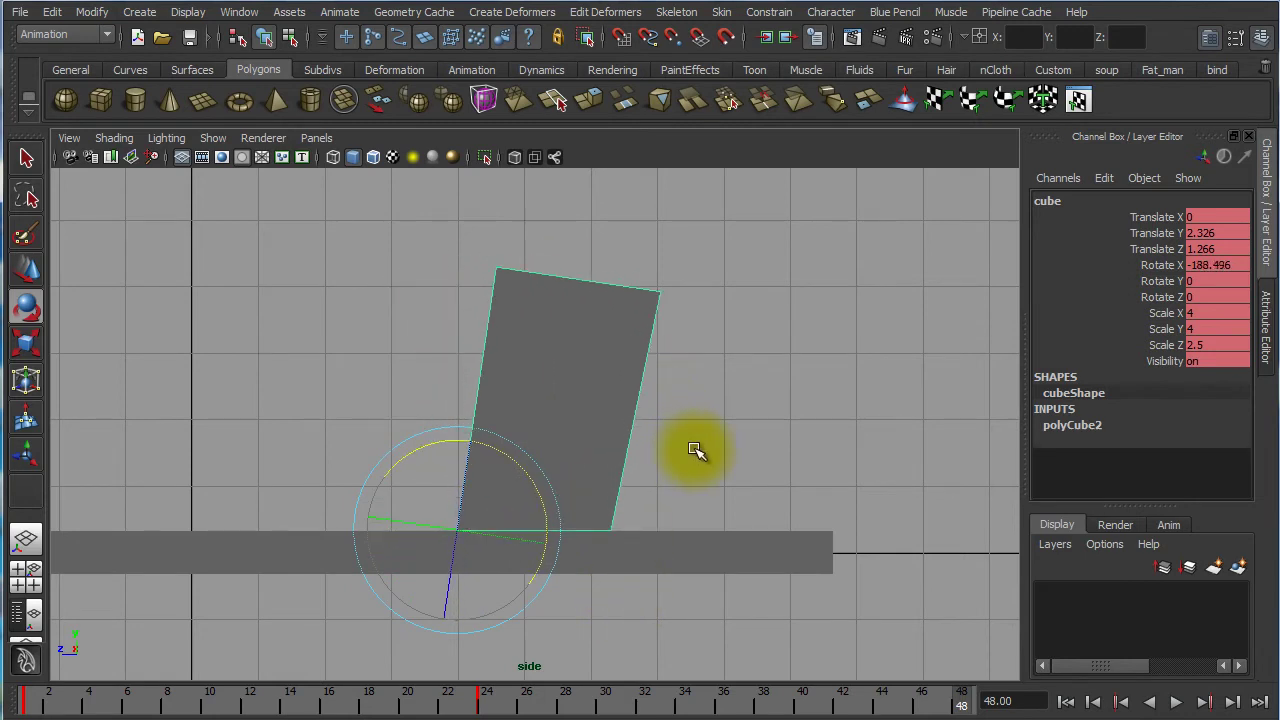
key("alt+v")
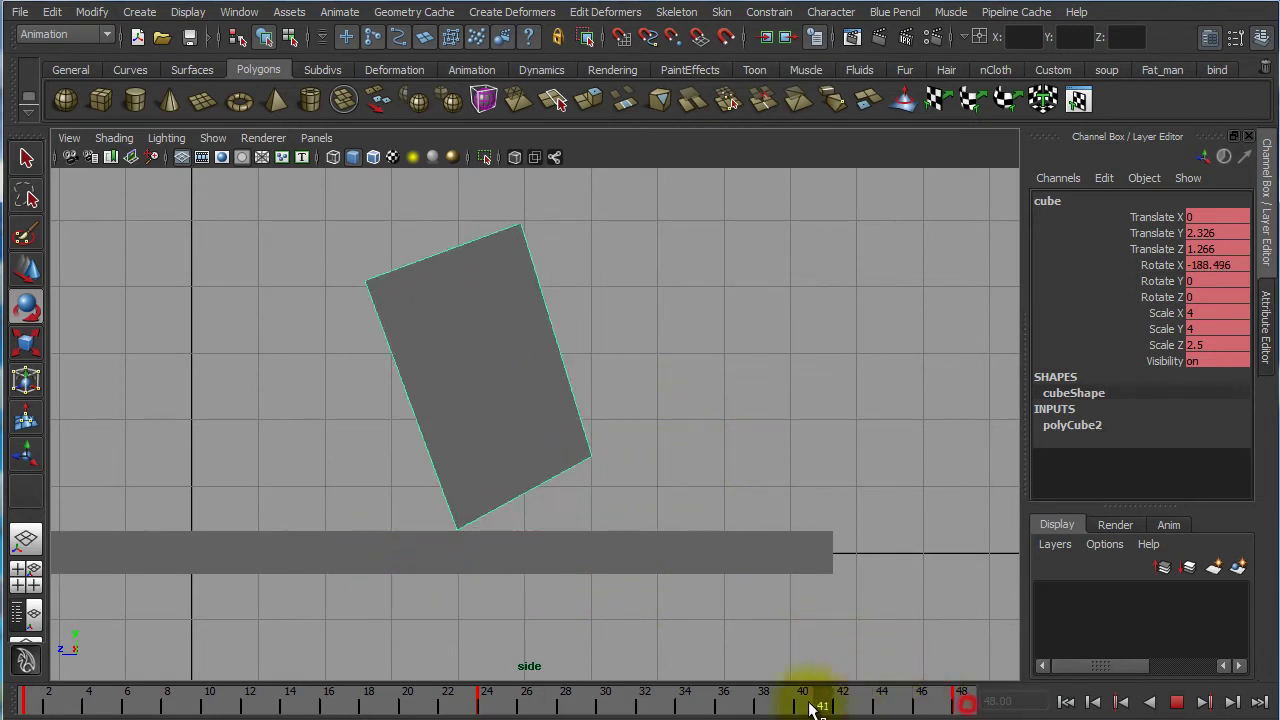
mouse_move(582, 706)
left_mouse_down()
mouse_move(491, 704)
mouse_move(935, 705)
mouse_move(514, 702)
left_mouse_up()
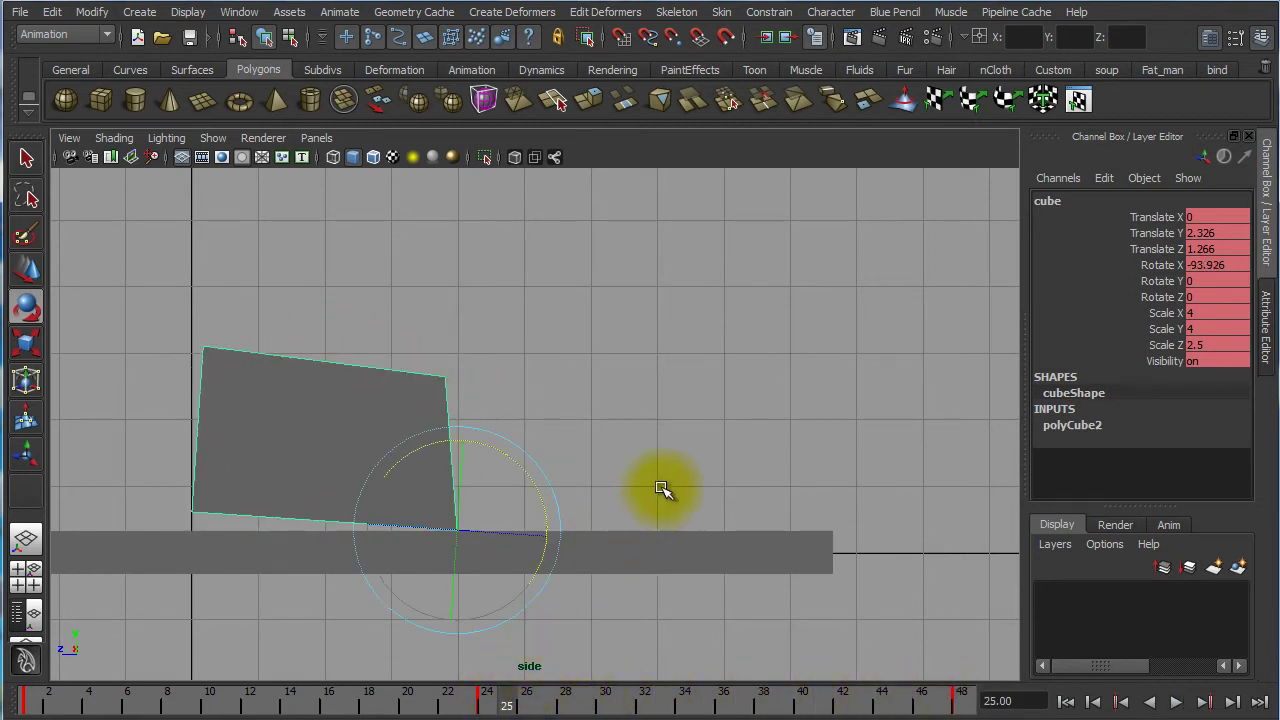
Play the animation and compare frames 1, 24, 35 and 48 to examine how the moved pivot affects both tips
right_click_drag(661, 484, 580, 467, "alt")
middle_click_drag(582, 470, 740, 371, "alt")
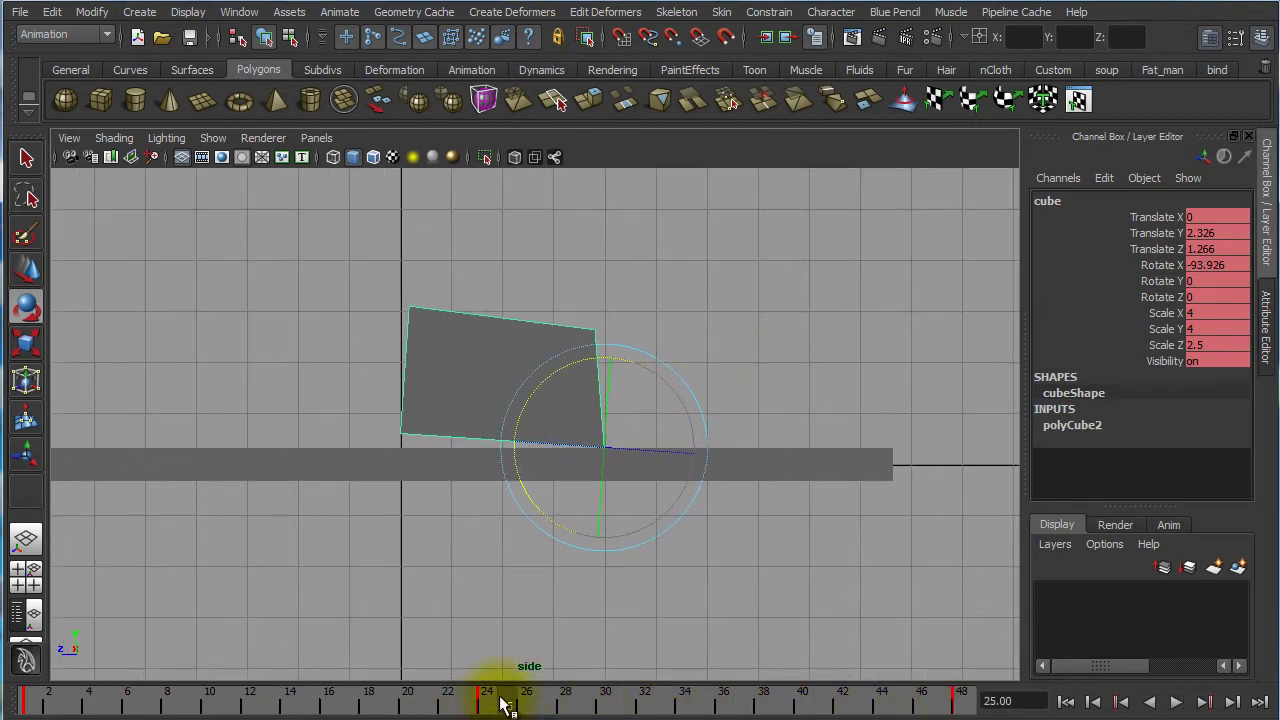
key("alt+v")
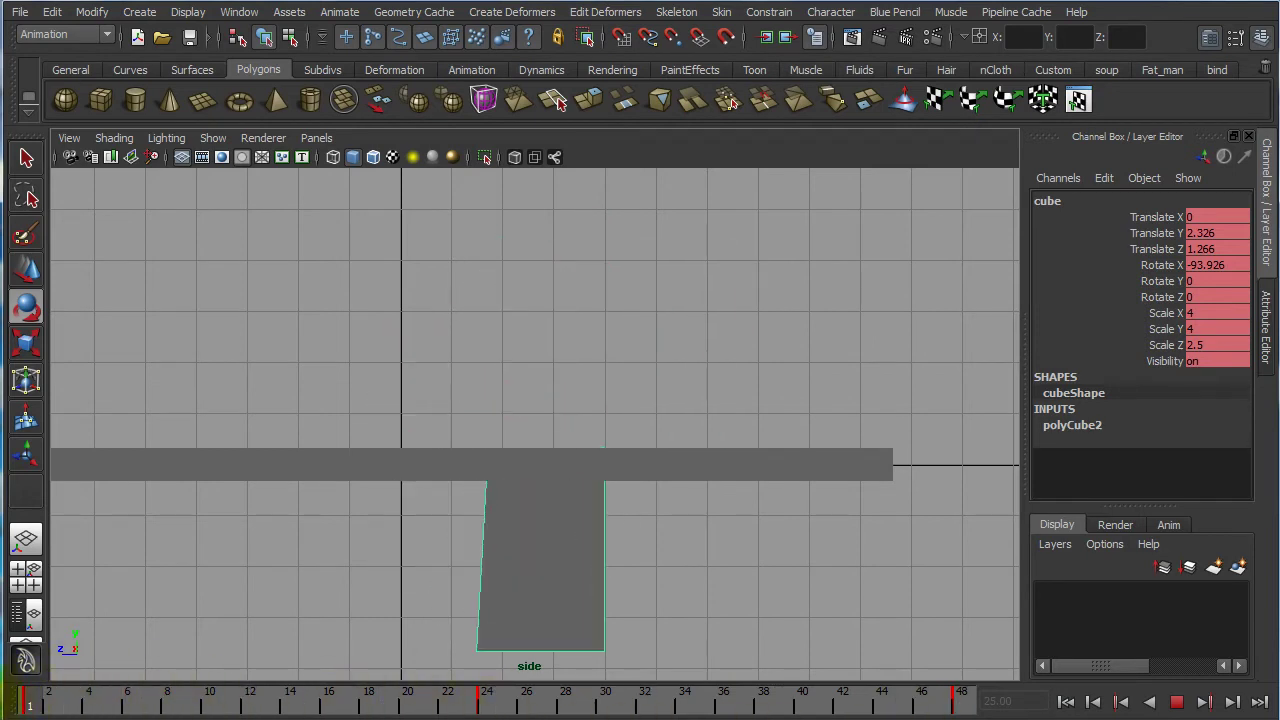
mouse_move(961, 706)
left_mouse_down()
mouse_move(26, 708)
mouse_move(961, 706)
left_mouse_up()
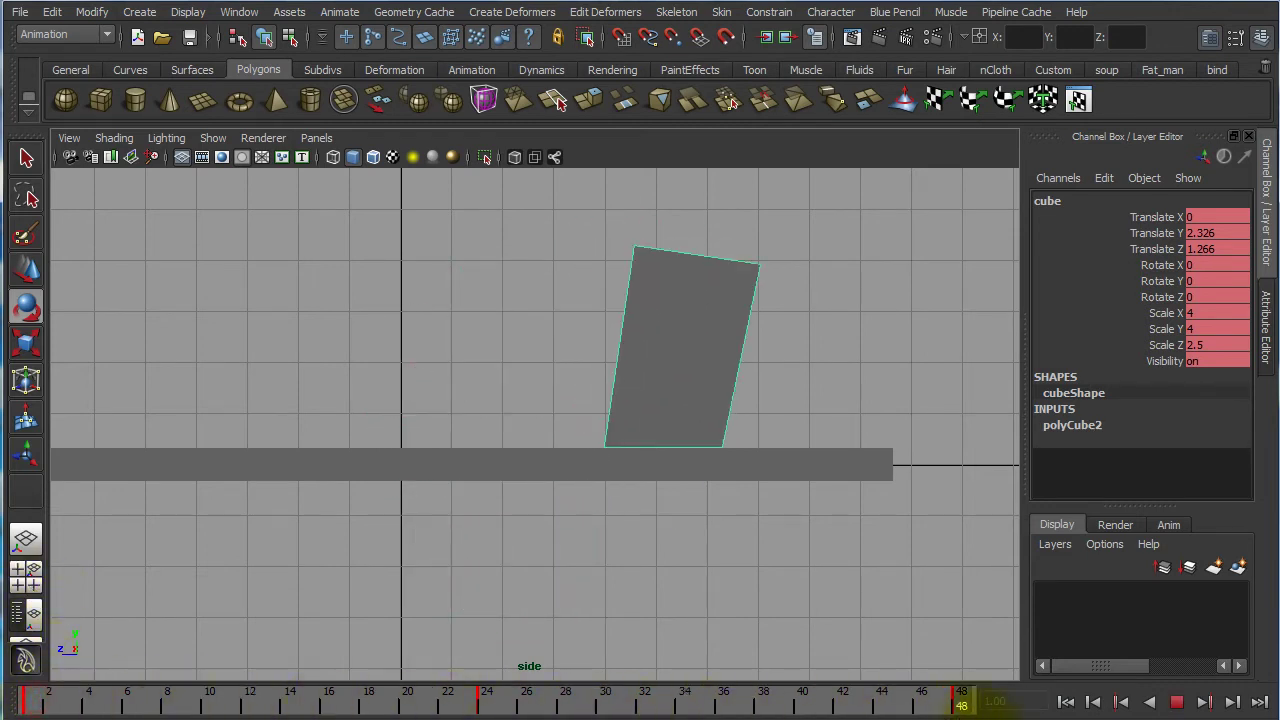
left_click(703, 703)
left_click_drag(723, 703, 491, 705)
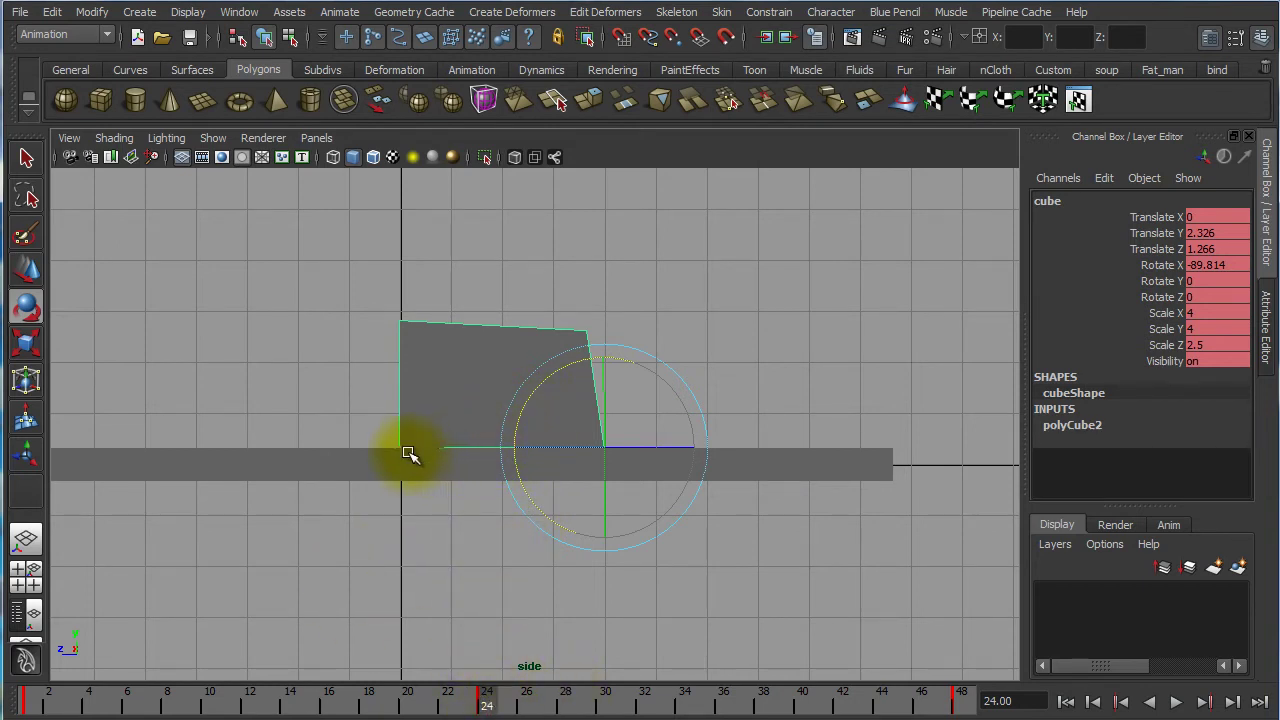
left_click_drag(457, 700, 705, 690)
key("e")
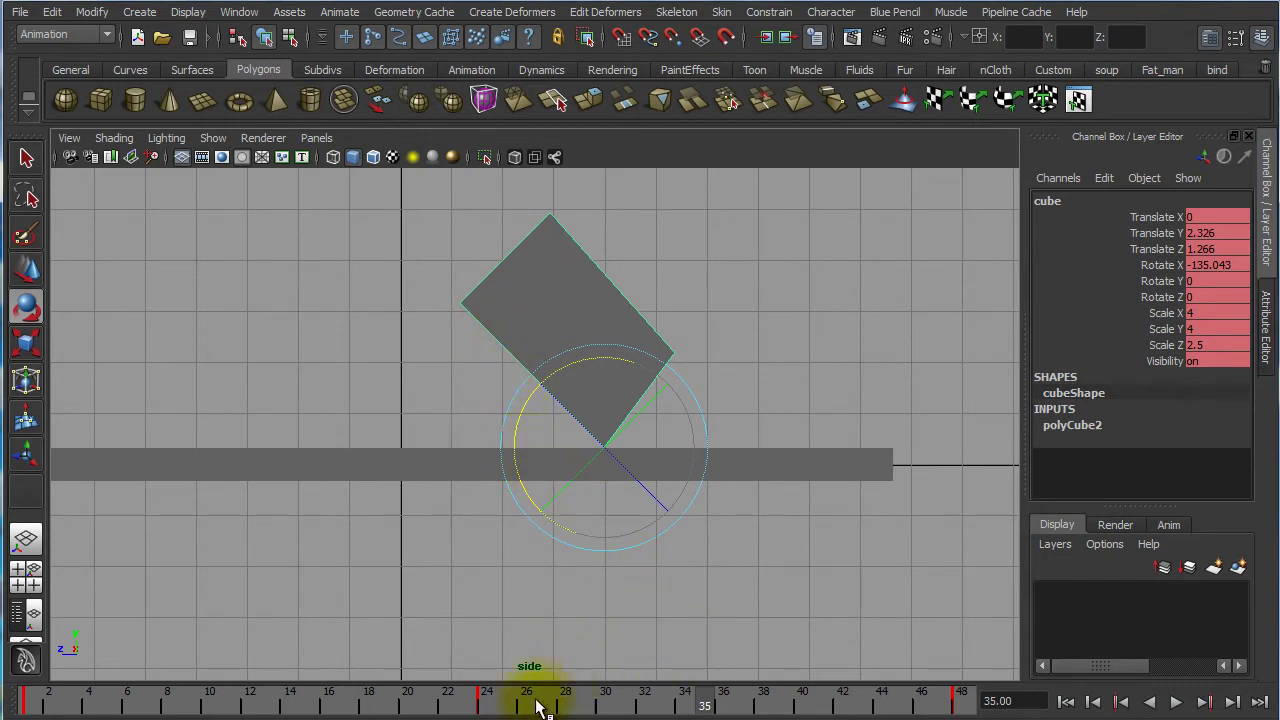
left_click(495, 707)
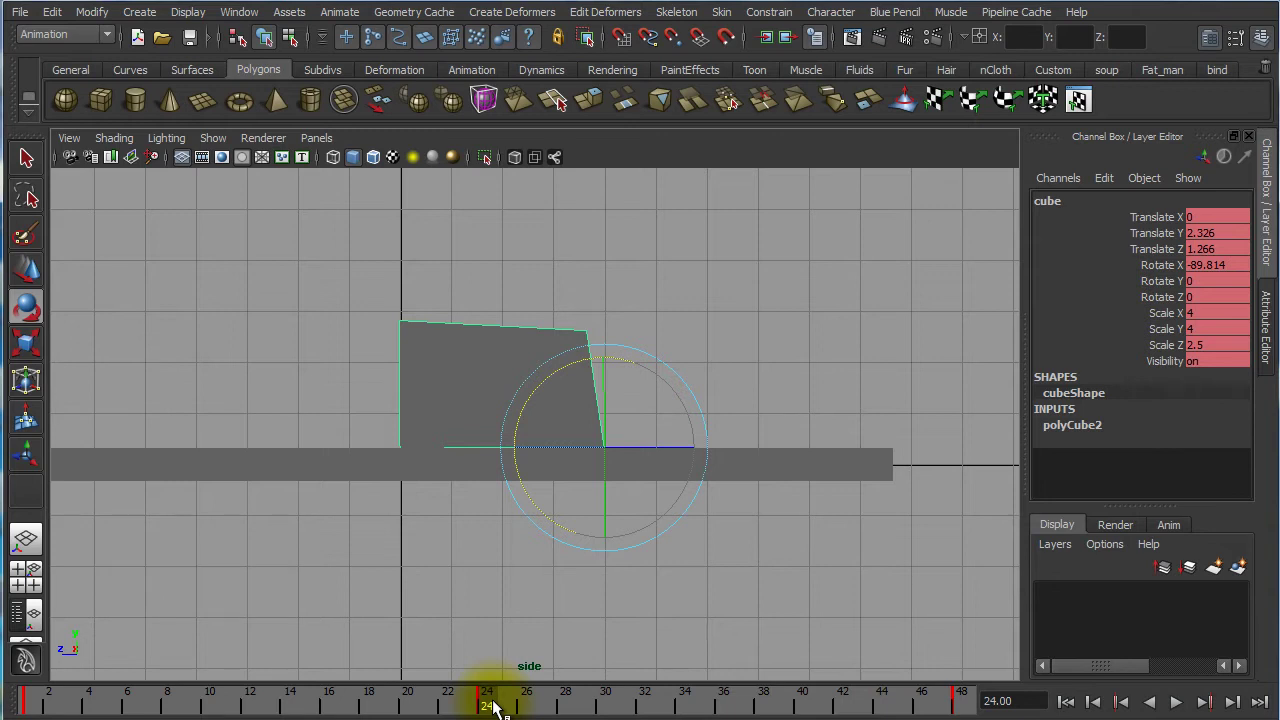
Delete the animated cube and create a new polygon cube at the origin
left_click(753, 272)
left_click(561, 362)
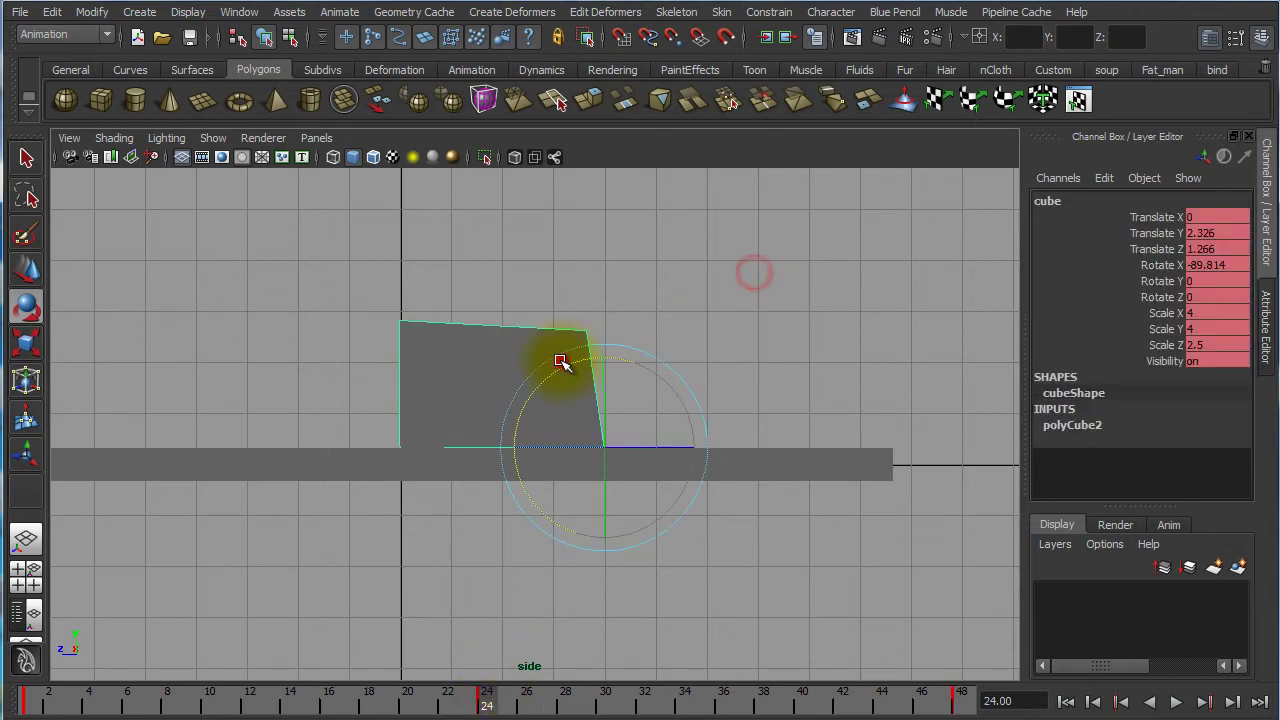
key("Delete")
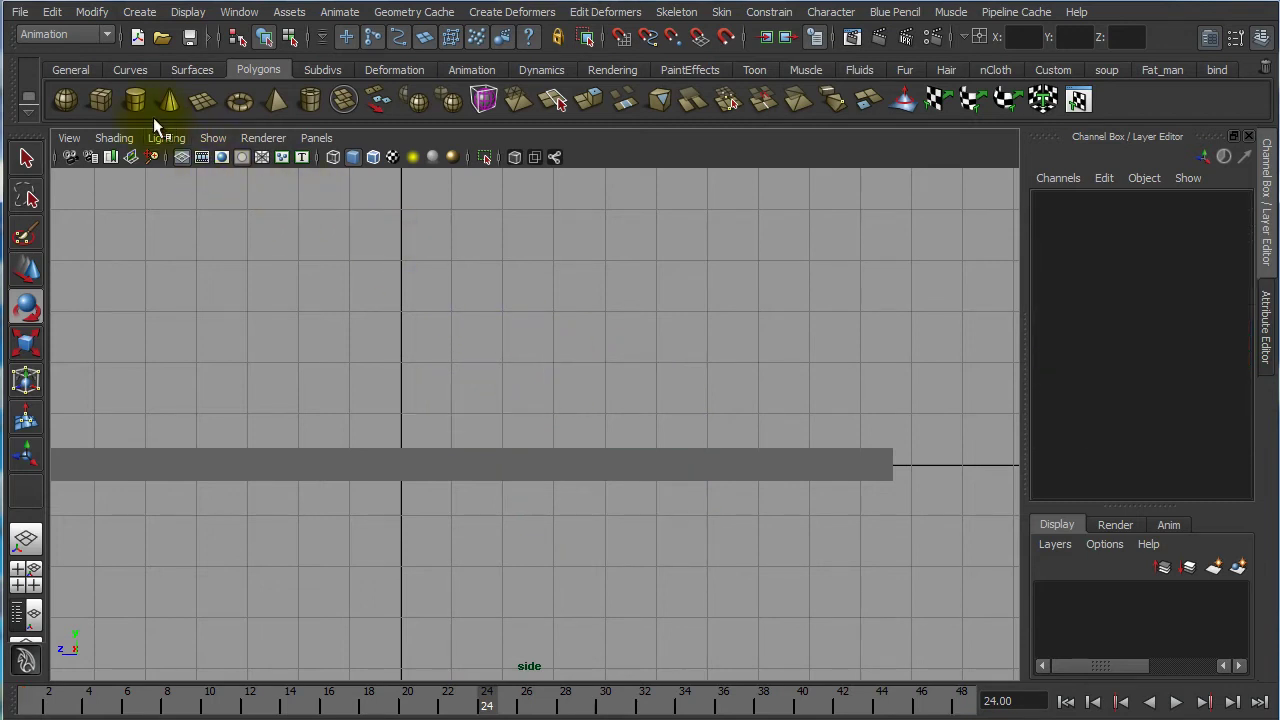
left_click(100, 100)
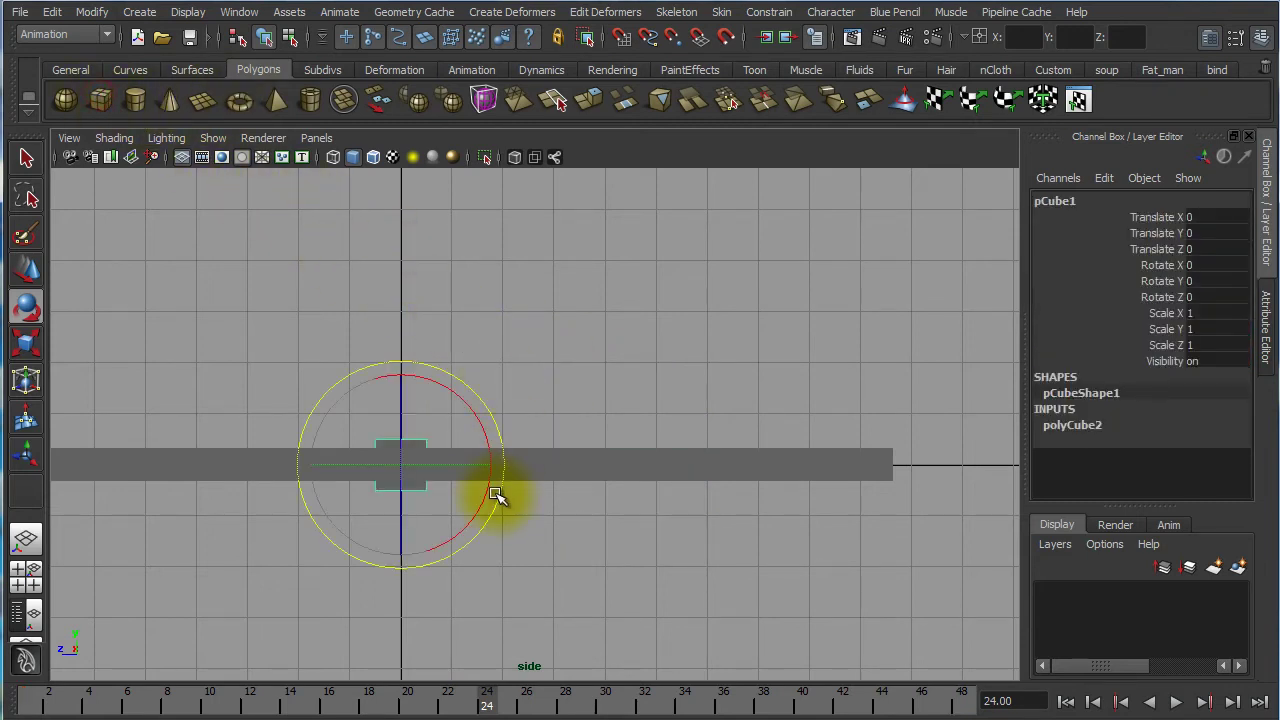
Stretch the new cube into a tall block with Scale X 3, Scale Y 6 and Scale Z 3
key("w")
key("e")
key("w")
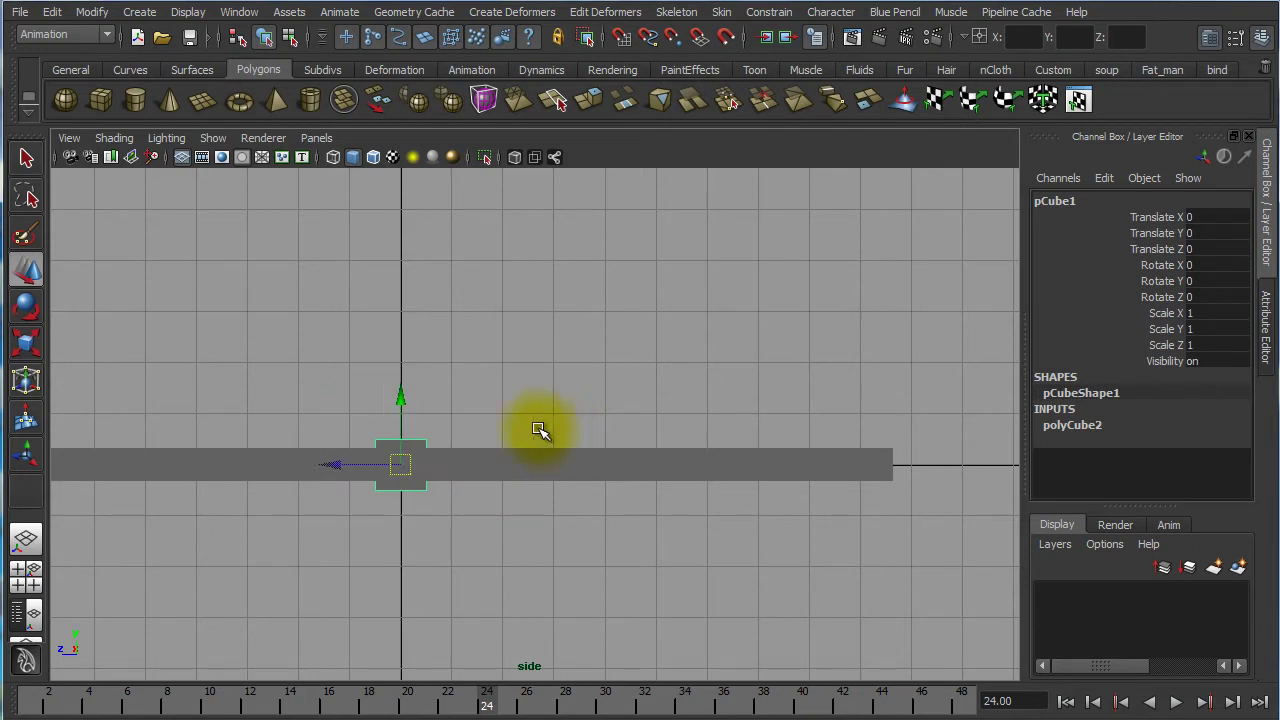
middle_click_drag(531, 416, 590, 392)
key("r")
left_click_drag(412, 340, 409, 269)
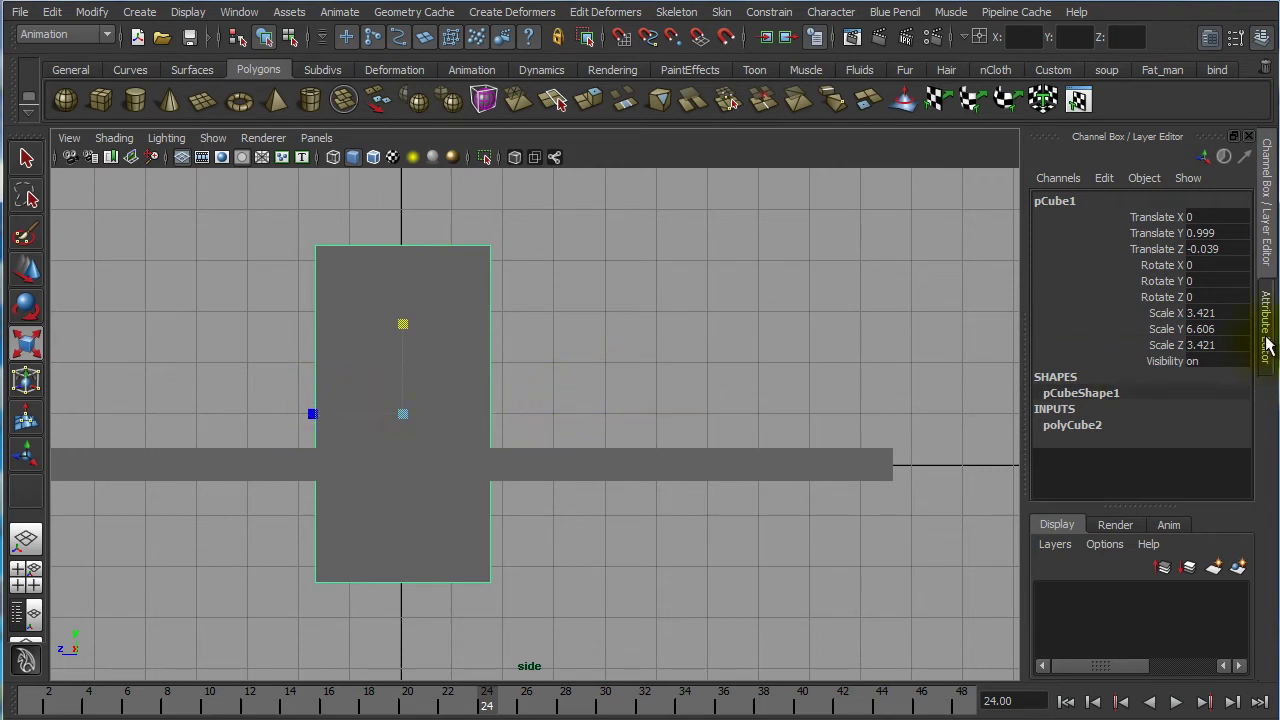
double_click(1231, 313)
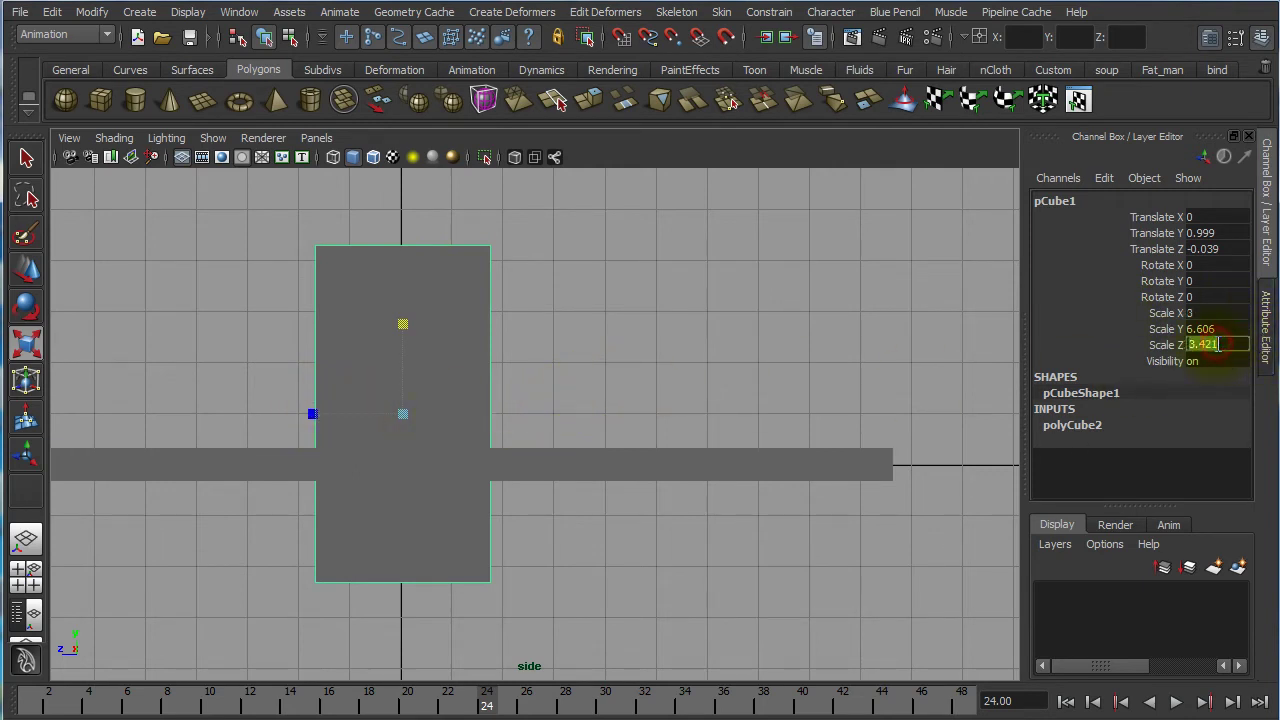
double_click(1210, 328)
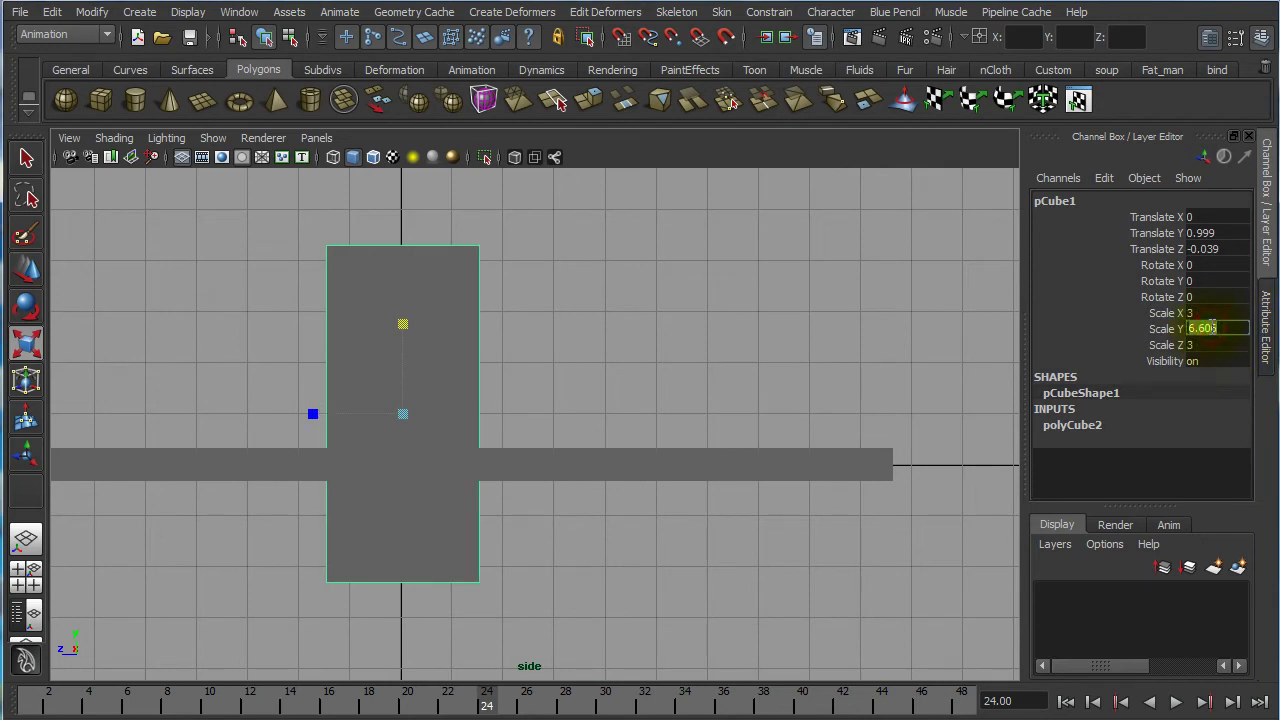
key("Return")
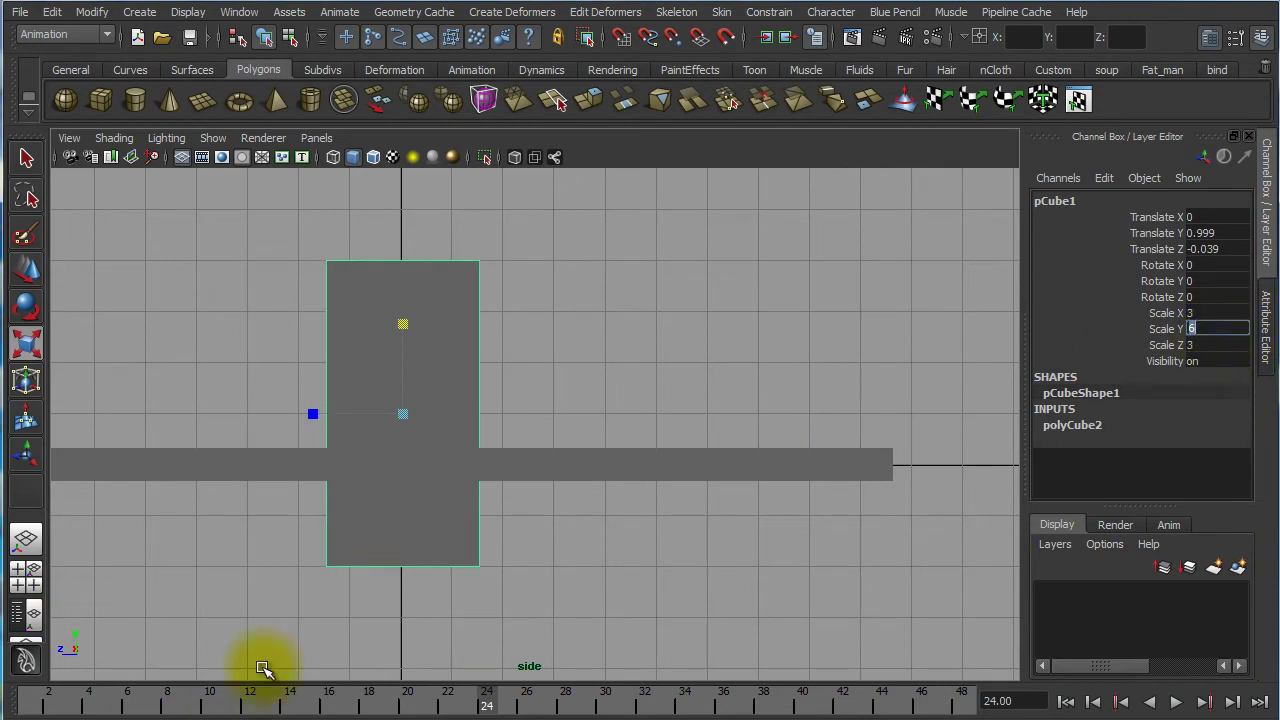
Stand the block on the floor slab at Translate Y about 3.315 and set its Translate Z to 1.5
left_click(586, 363)
left_click(423, 366)
key("w")
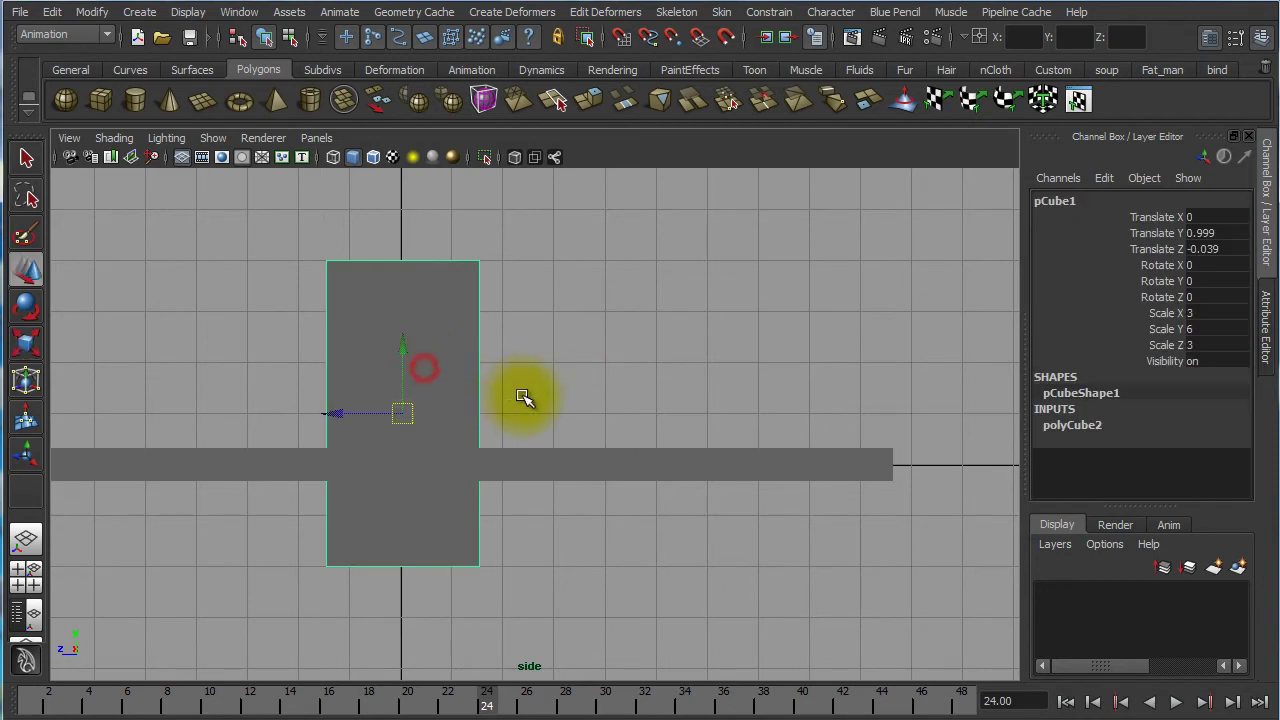
middle_click_drag(438, 398, 429, 451, "alt")
right_click_drag(470, 434, 545, 432, "alt")
middle_click_drag(584, 439, 667, 470, "alt")
middle_click_drag(475, 463, 391, 335)
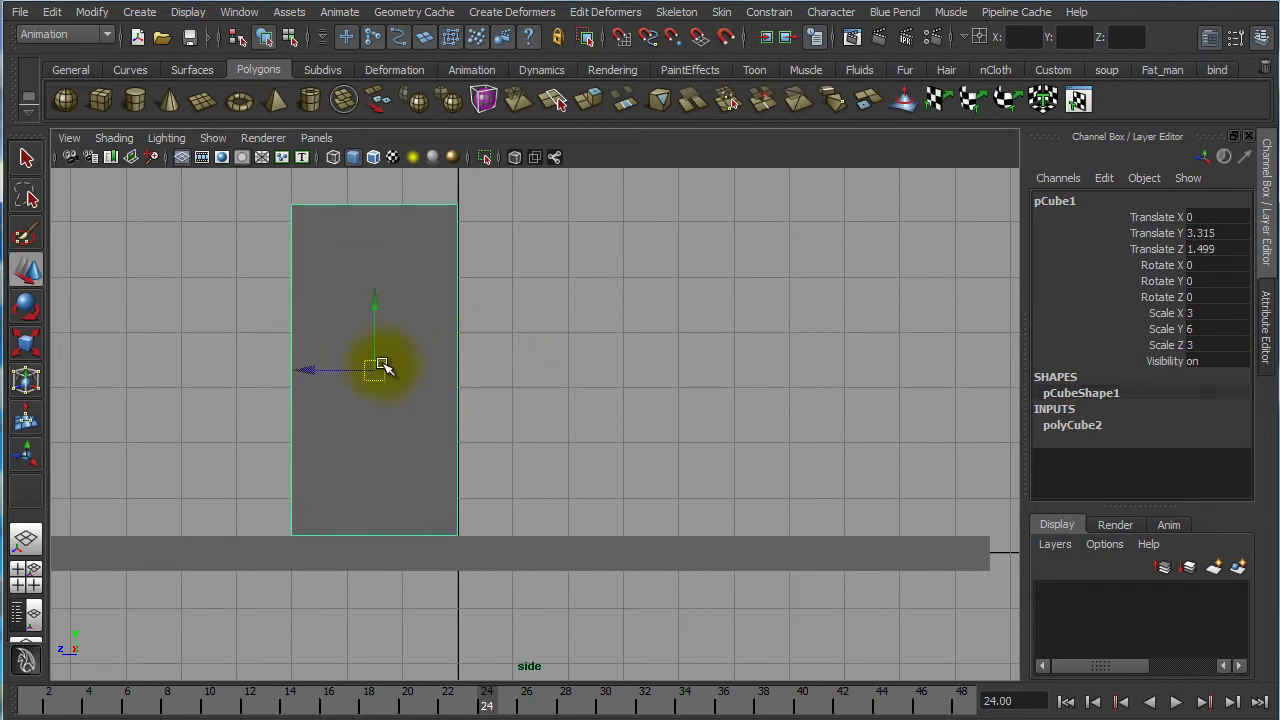
double_click(1222, 249)
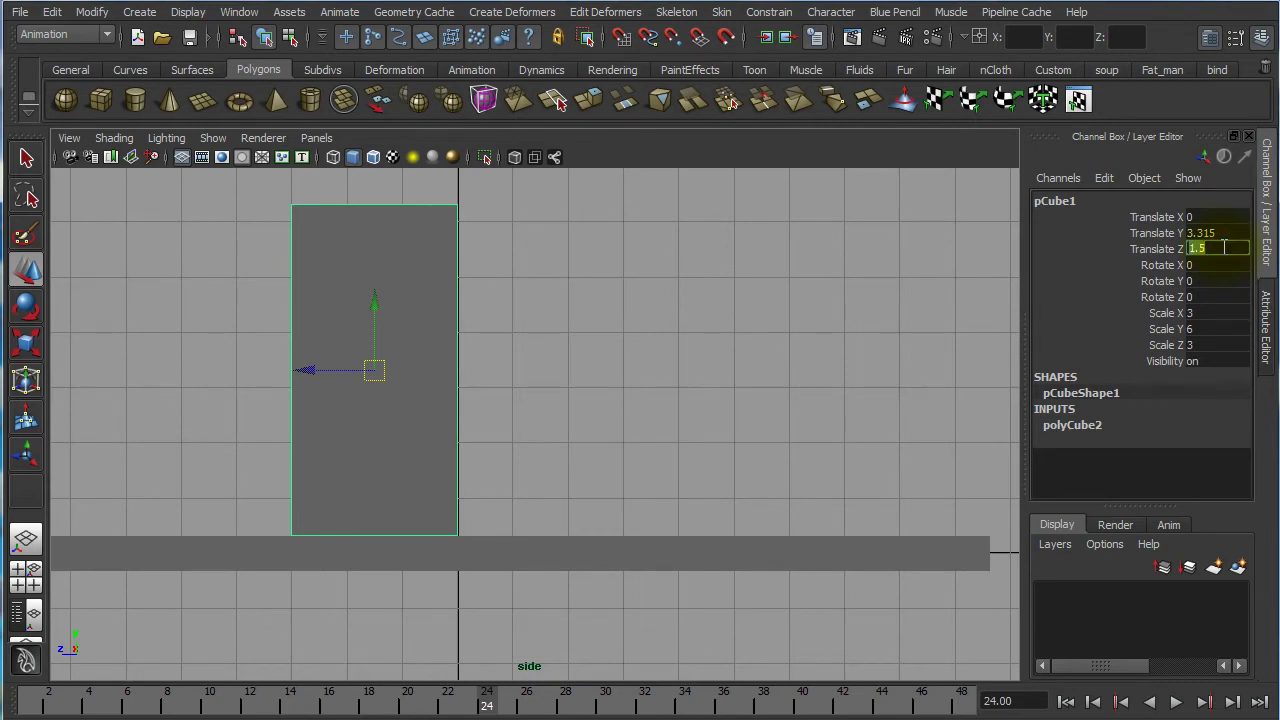
left_click(583, 369)
left_click(386, 400)
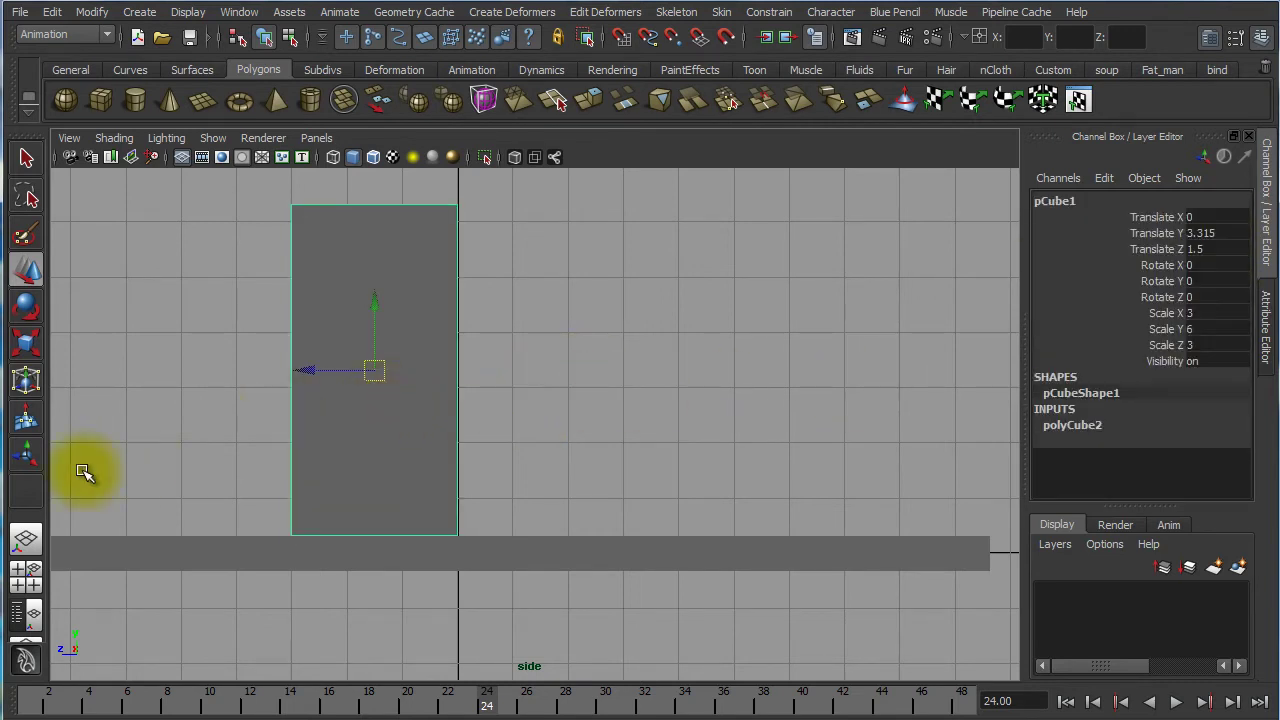
In the side view, lower the block's top vertices farthest from the origin axis and shift them slightly inward to slant the top
left_click(26, 613)
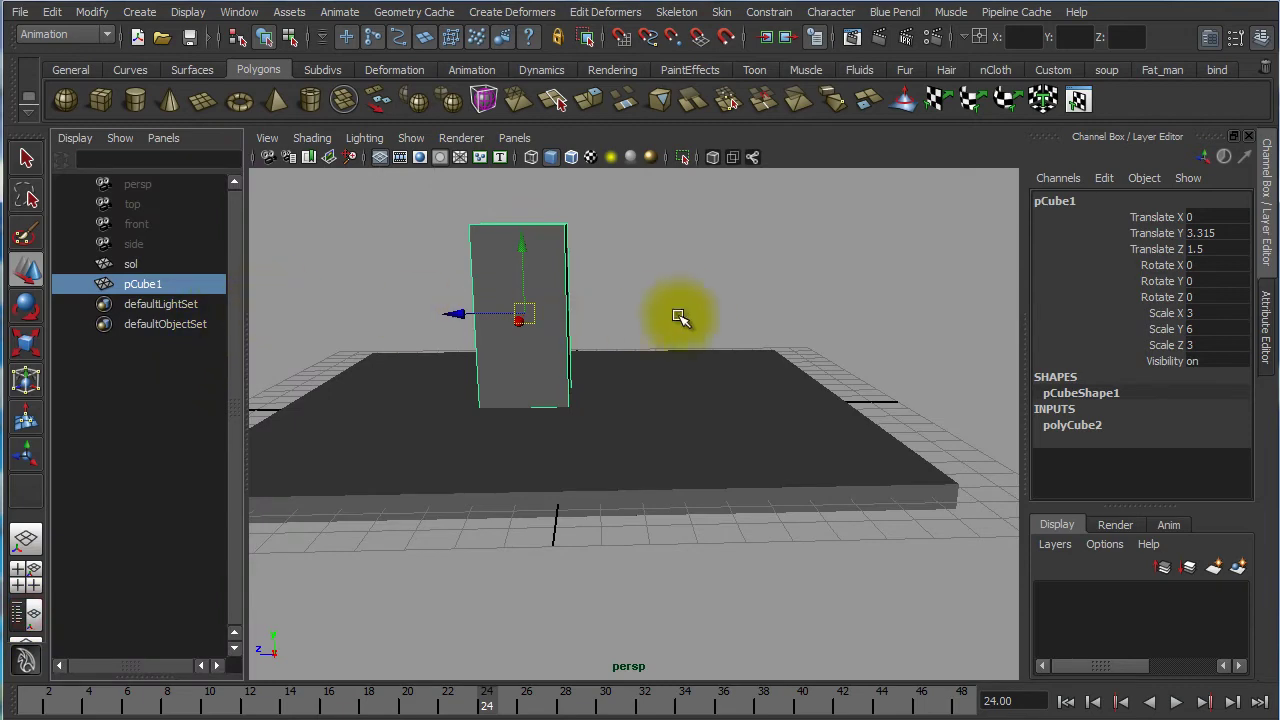
left_click_drag(680, 314, 640, 394, "alt")
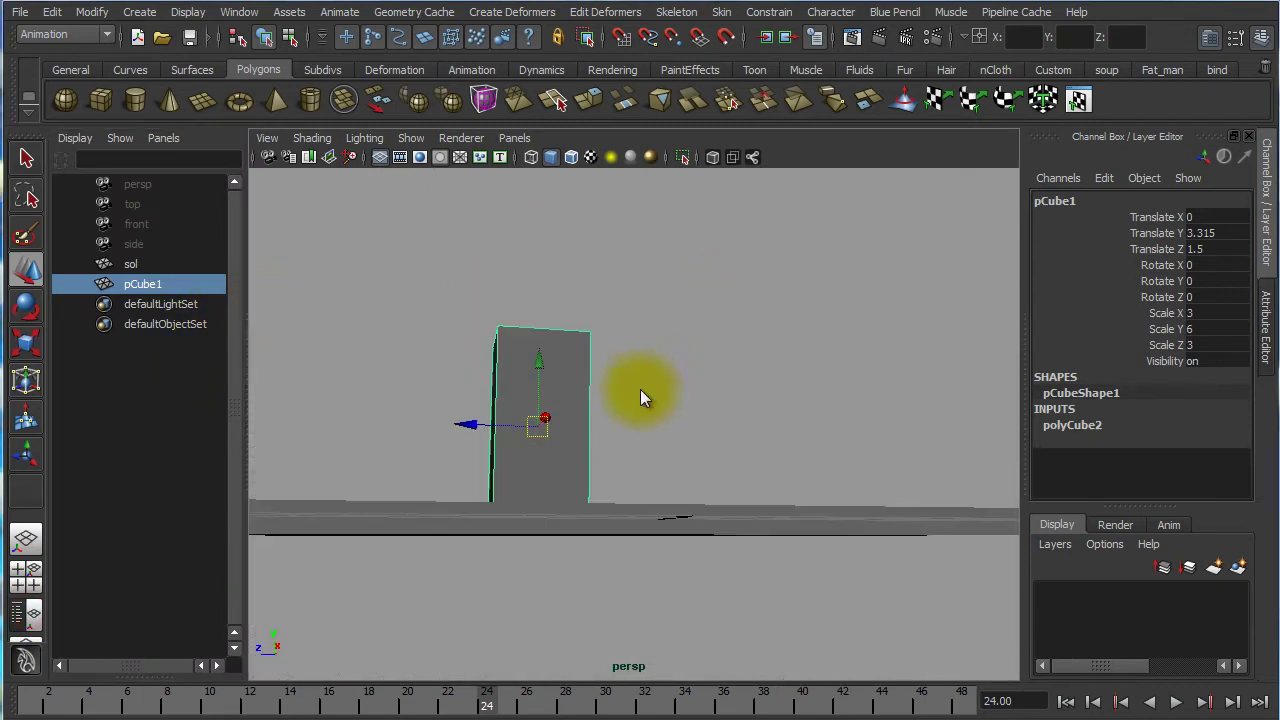
key("space")
left_click(18, 577)
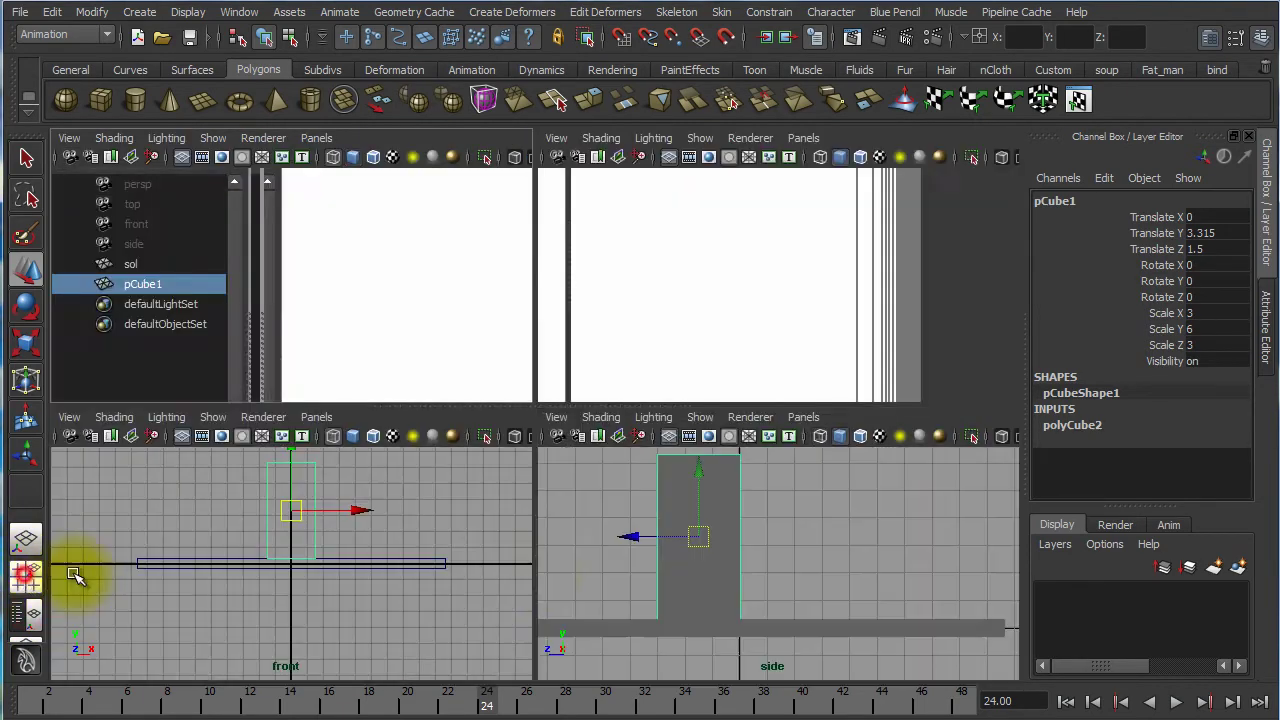
key("space")
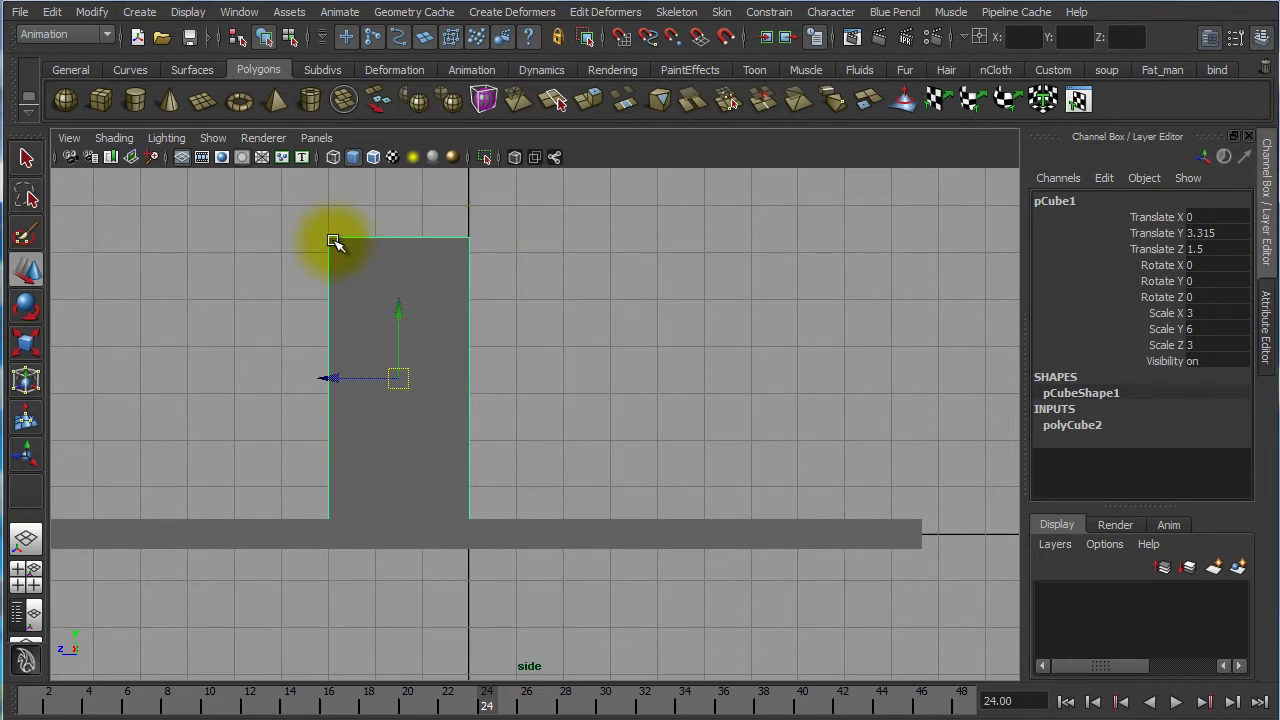
left_click(266, 261)
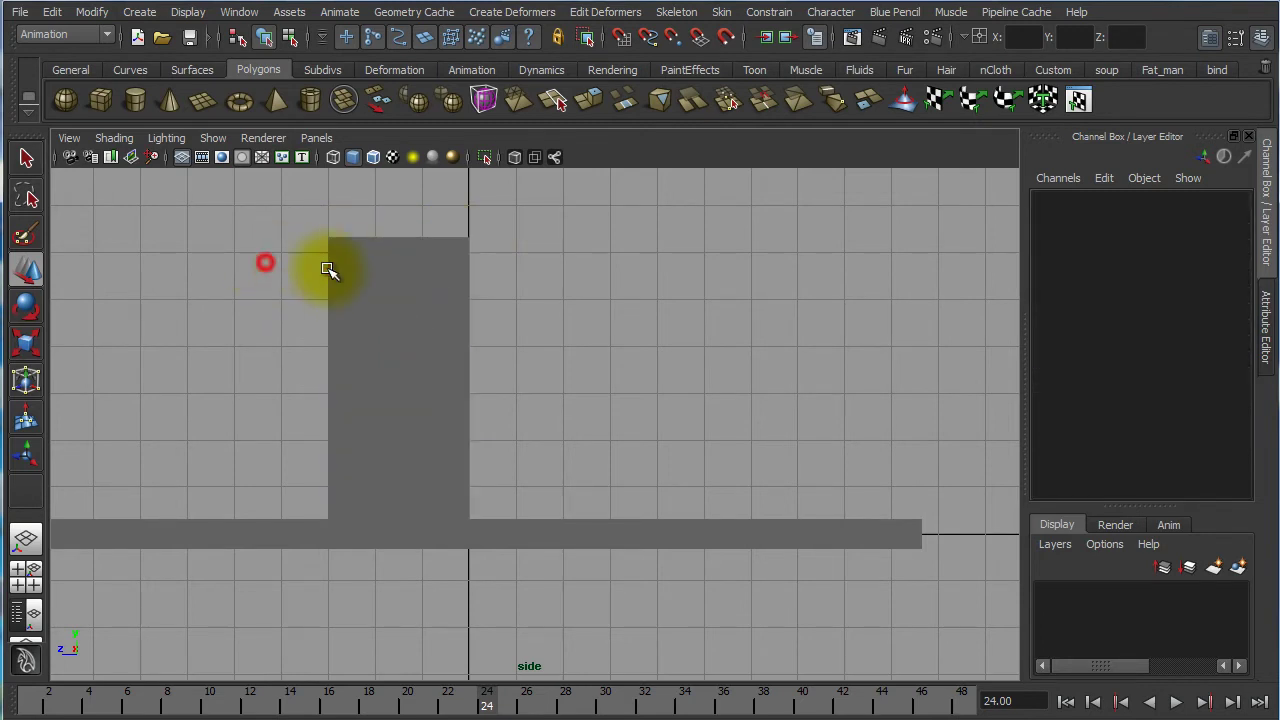
left_click(360, 272)
right_click_drag(360, 272, 306, 263)
left_click_drag(322, 222, 345, 248)
left_click_drag(329, 179, 334, 229)
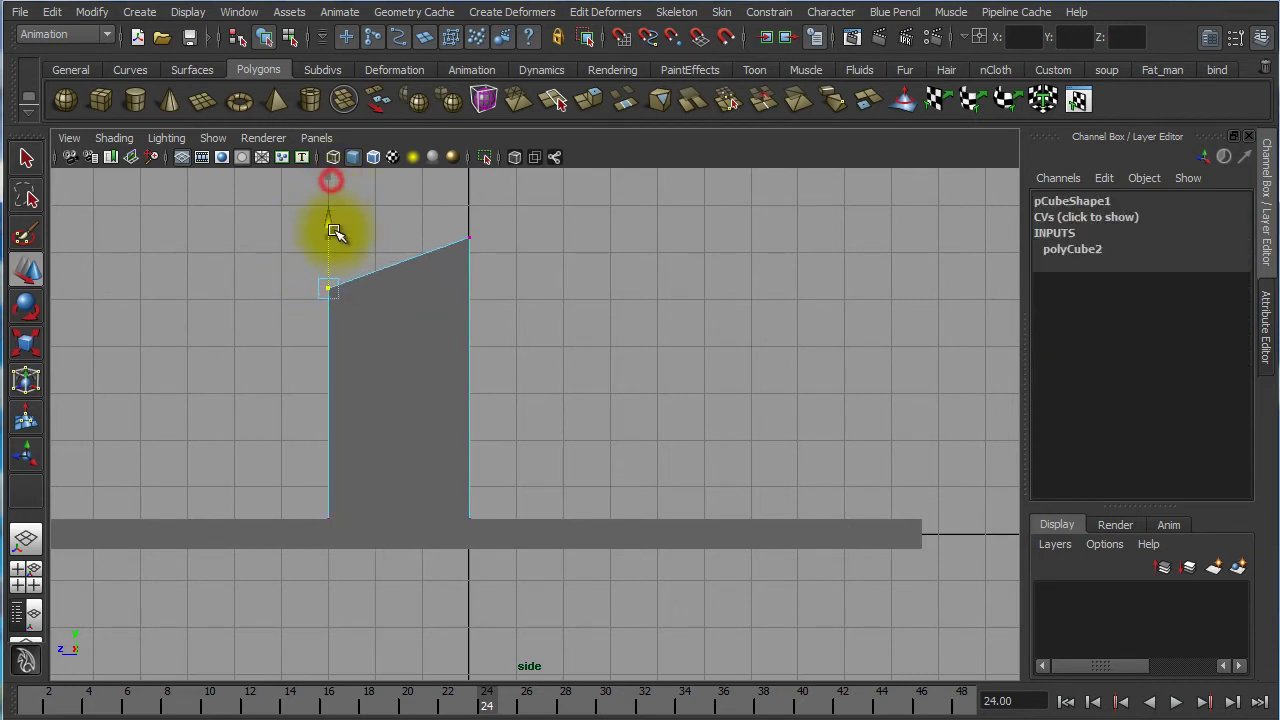
left_click_drag(258, 289, 272, 289)
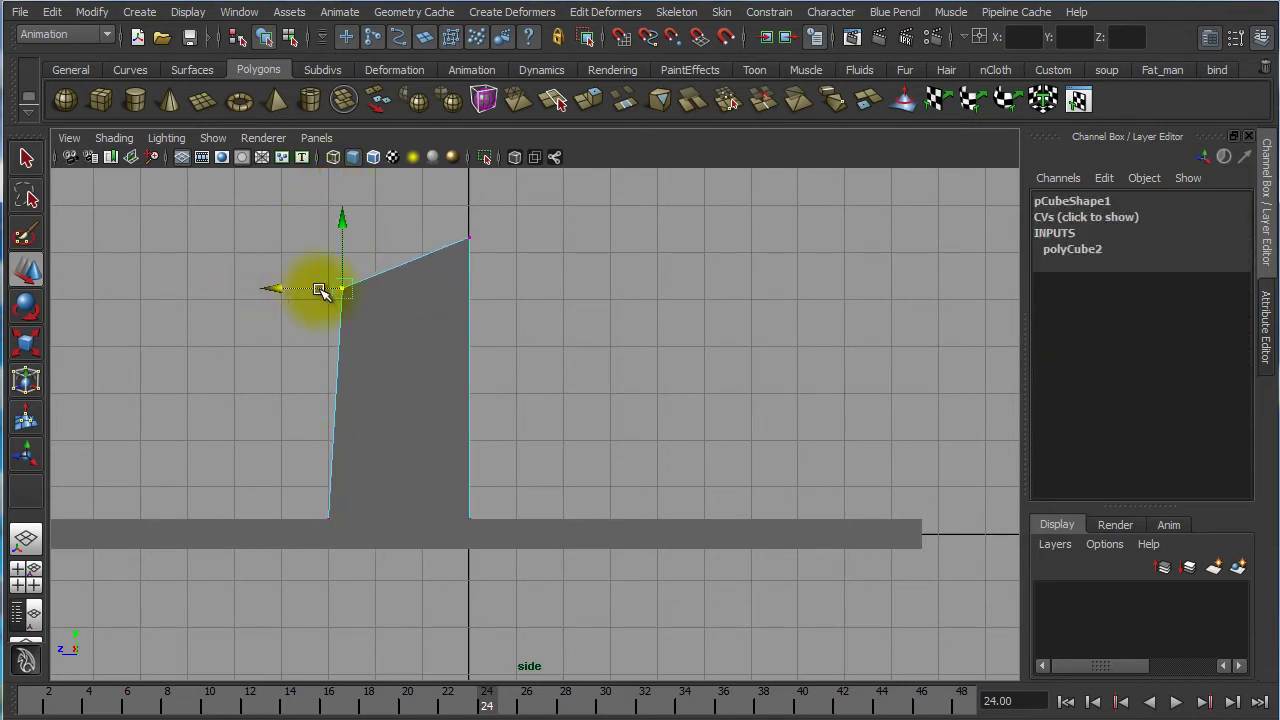
Return the block from vertex editing to object mode and clear the selection
left_click(514, 297)
right_click_drag(437, 294, 523, 272)
left_click(447, 286)
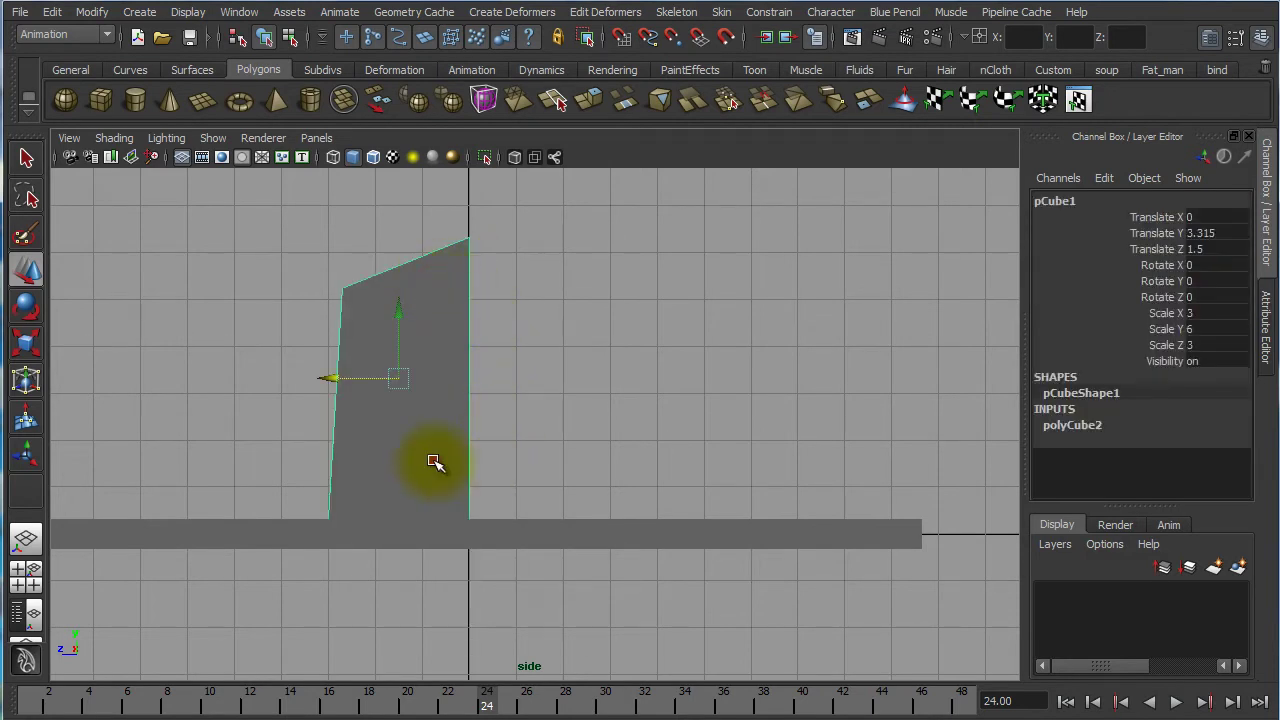
left_click(551, 387)
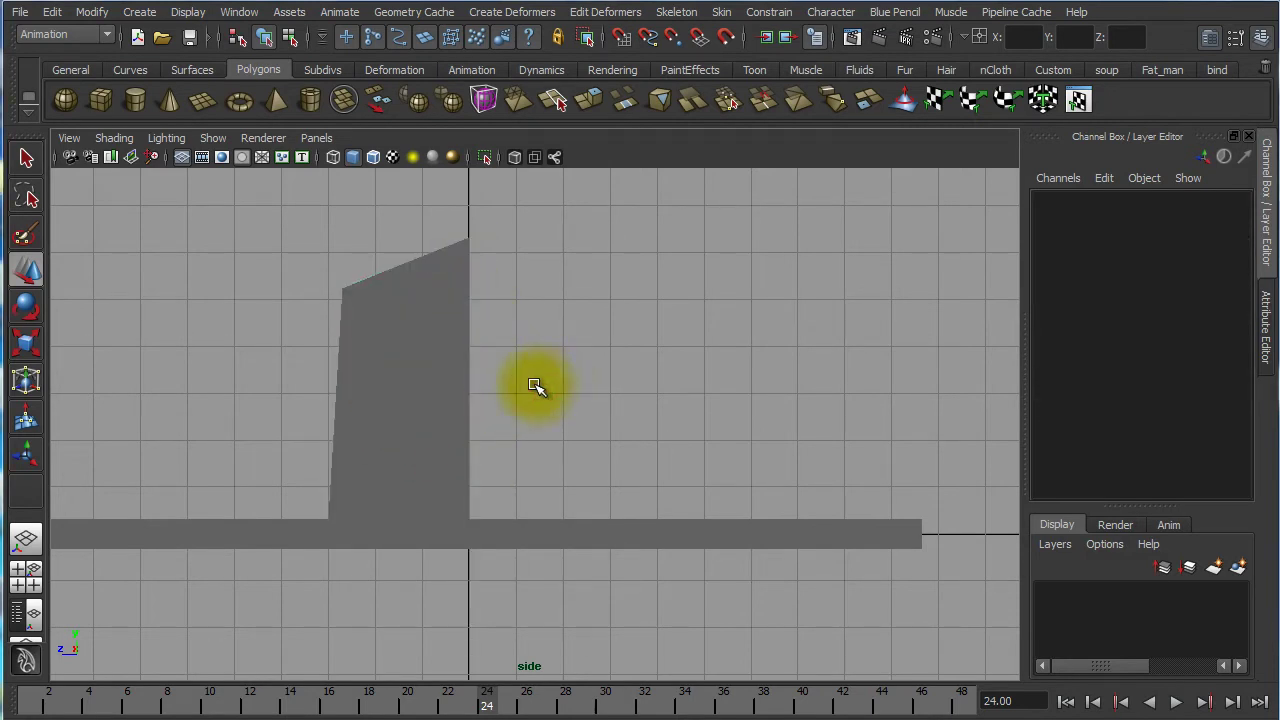
Show the Outliner beside the perspective view and group pCube1 on its own
key("space")
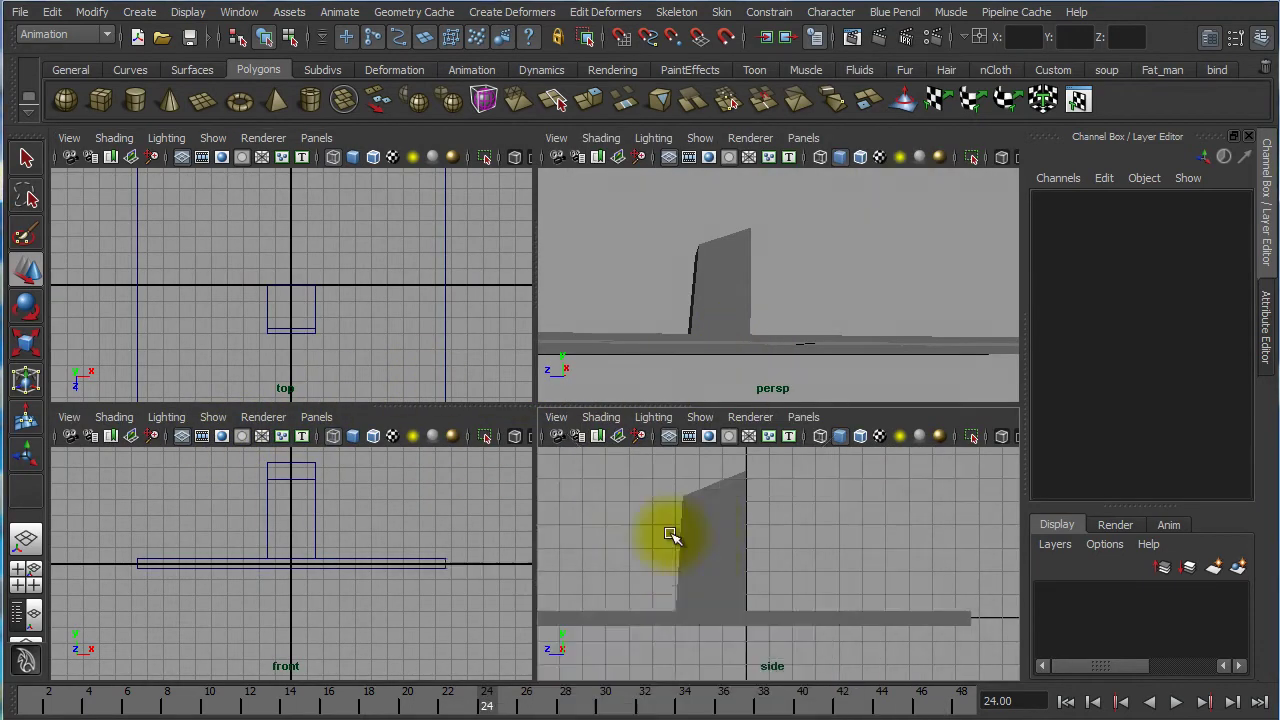
key("space")
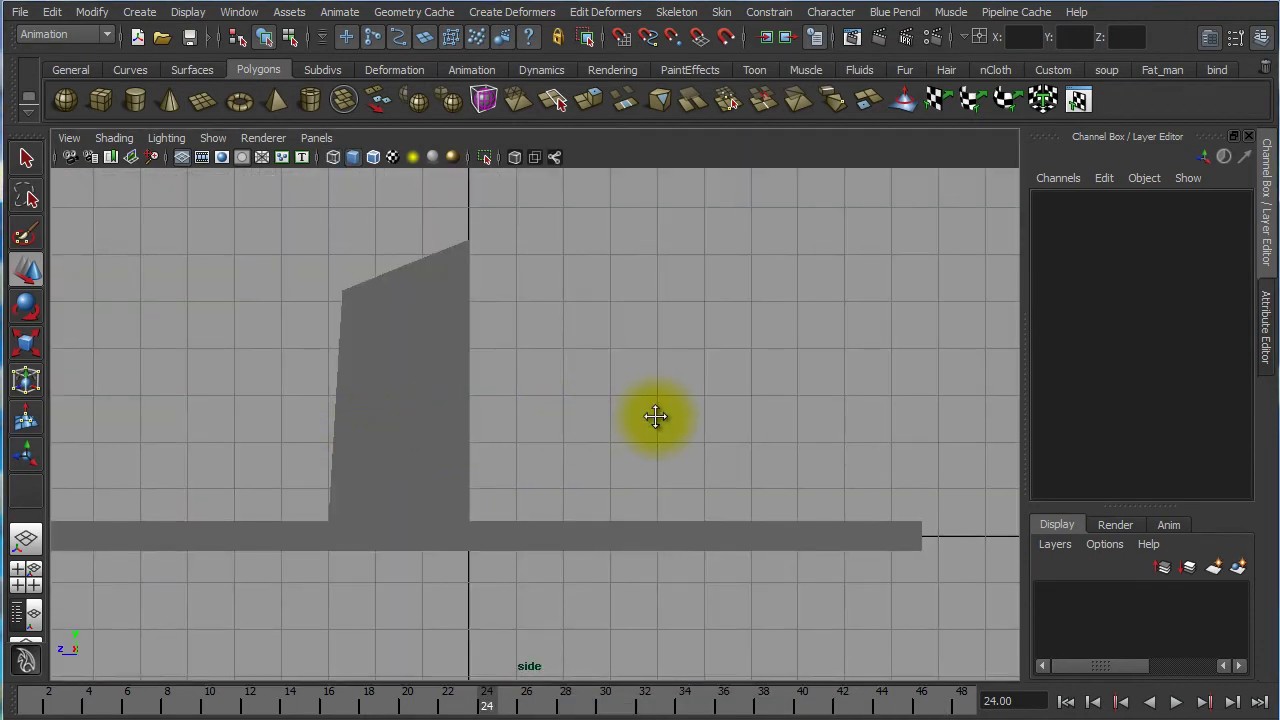
middle_click_drag(657, 417, 549, 434, "alt")
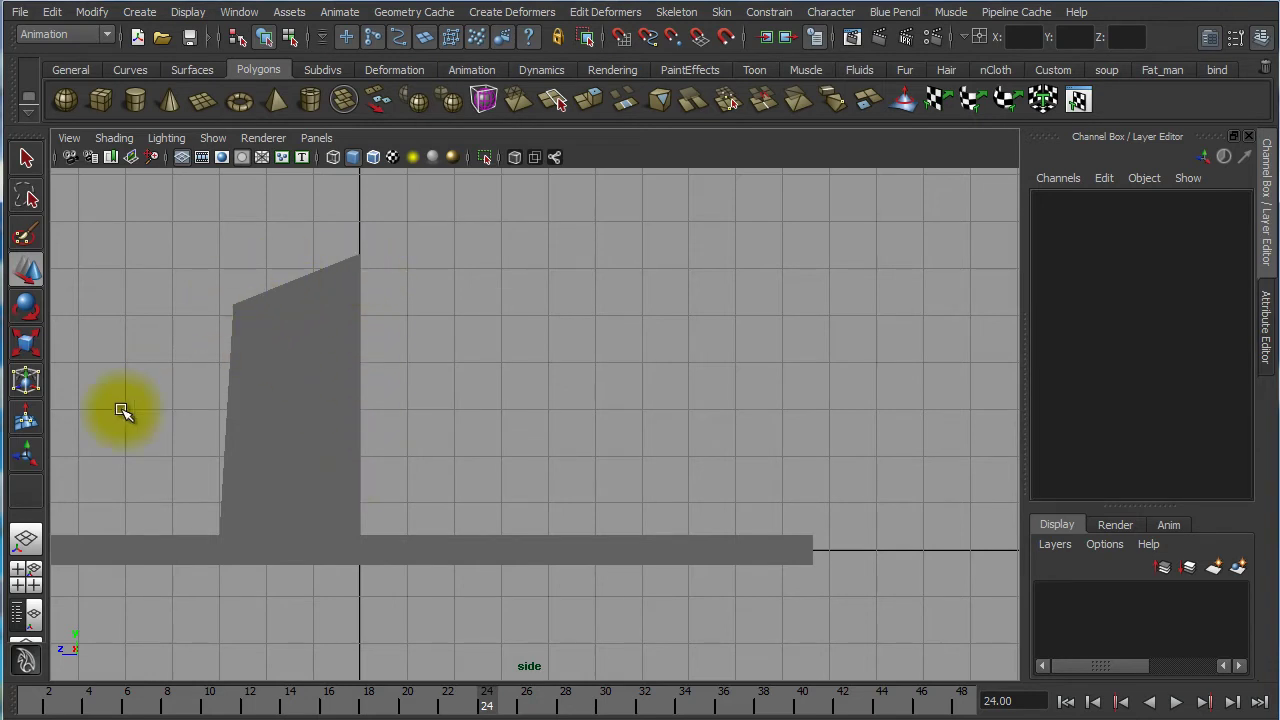
left_click(30, 620)
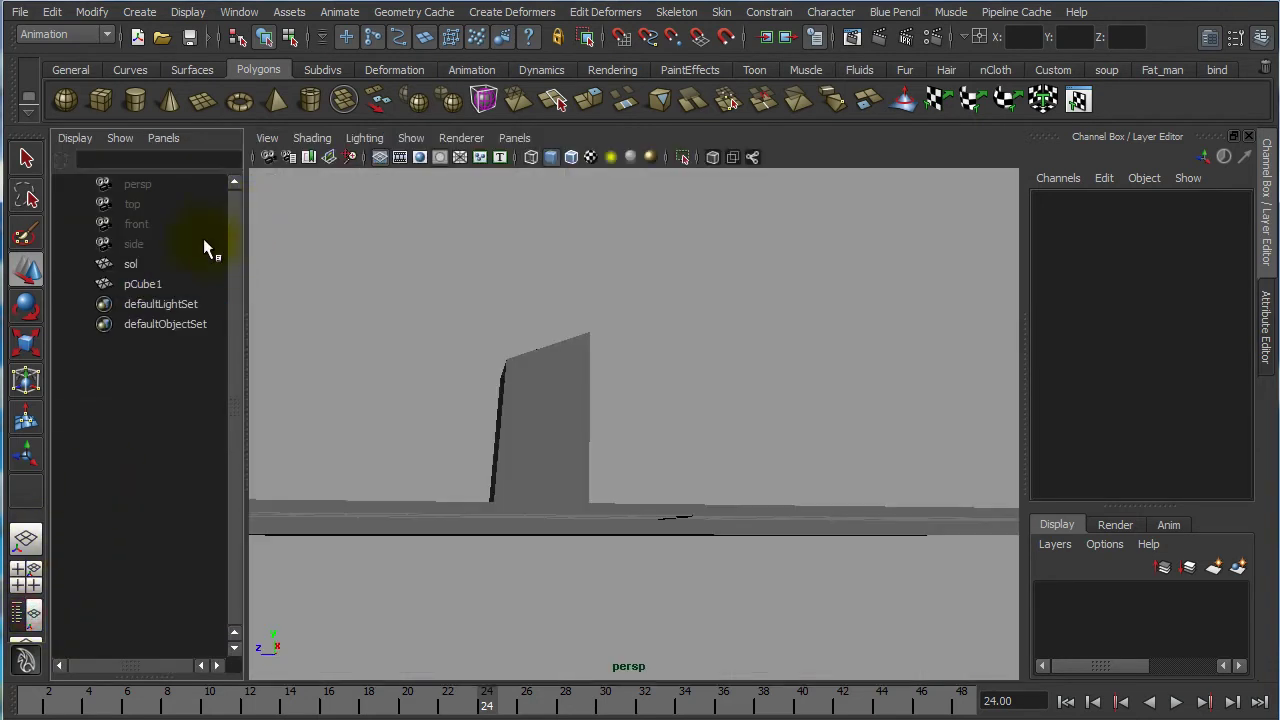
left_click(166, 283)
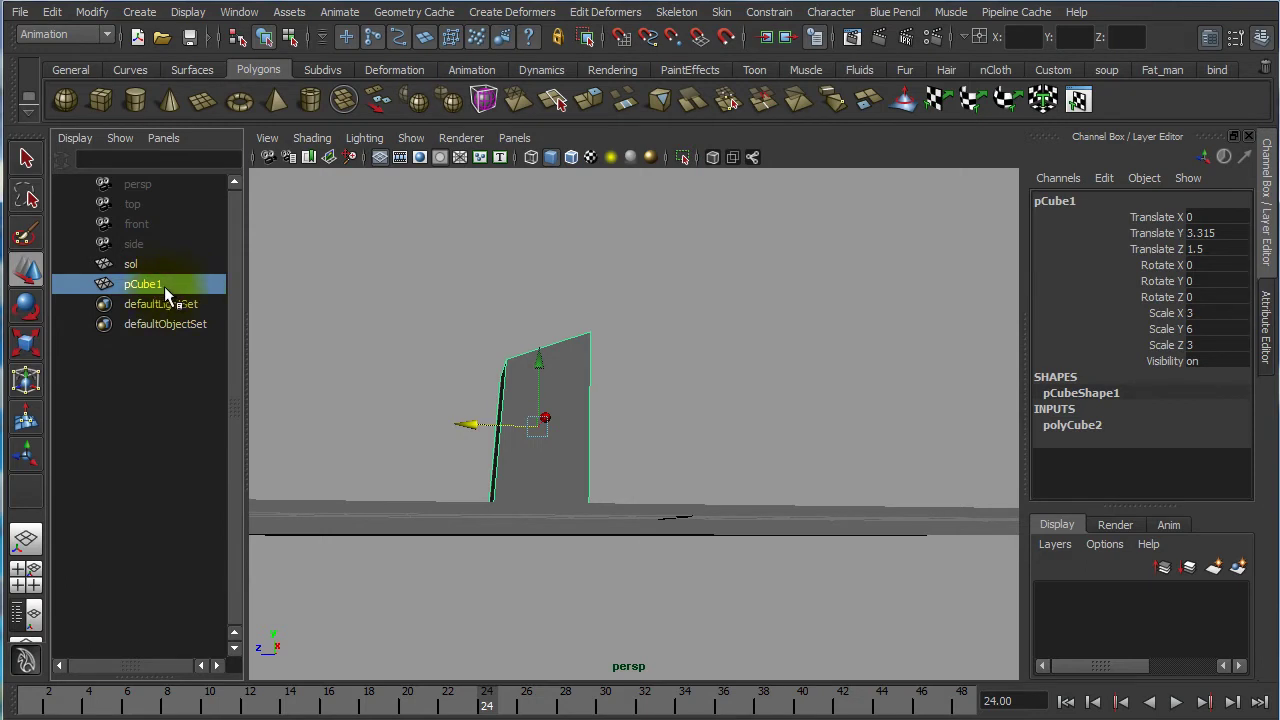
key("ctrl+g")
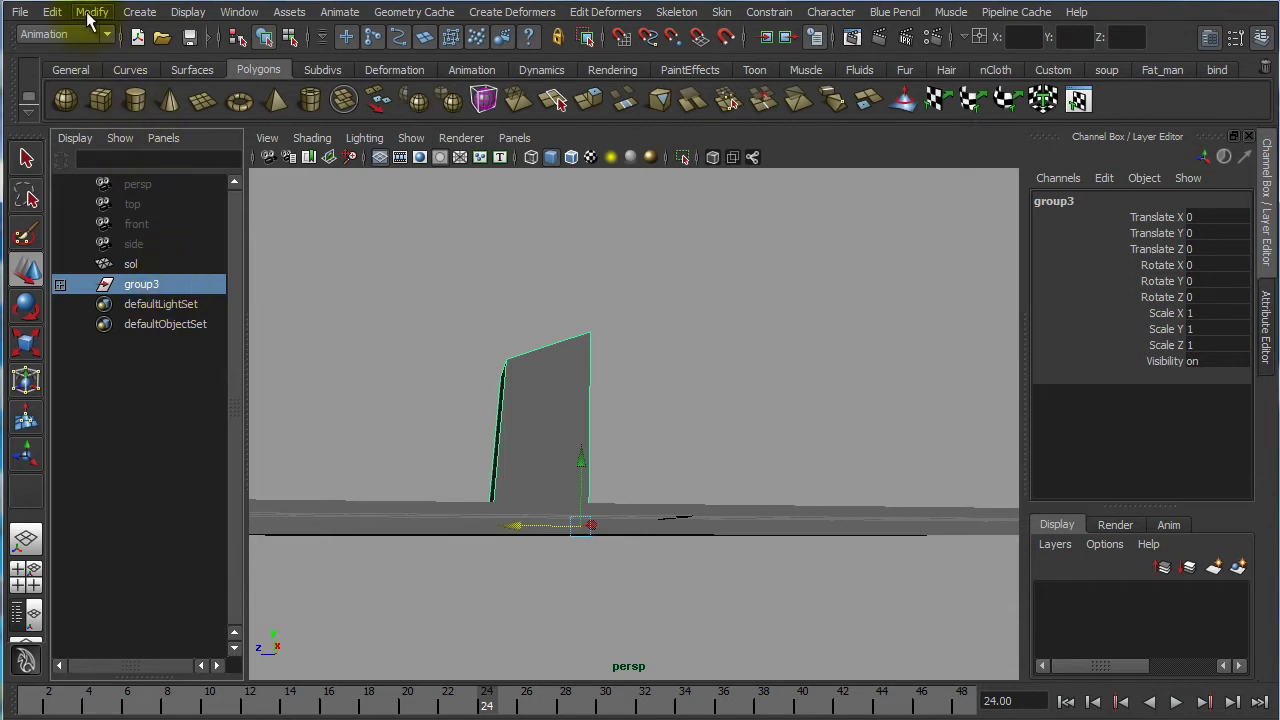
left_click(691, 340)
left_click(573, 355)
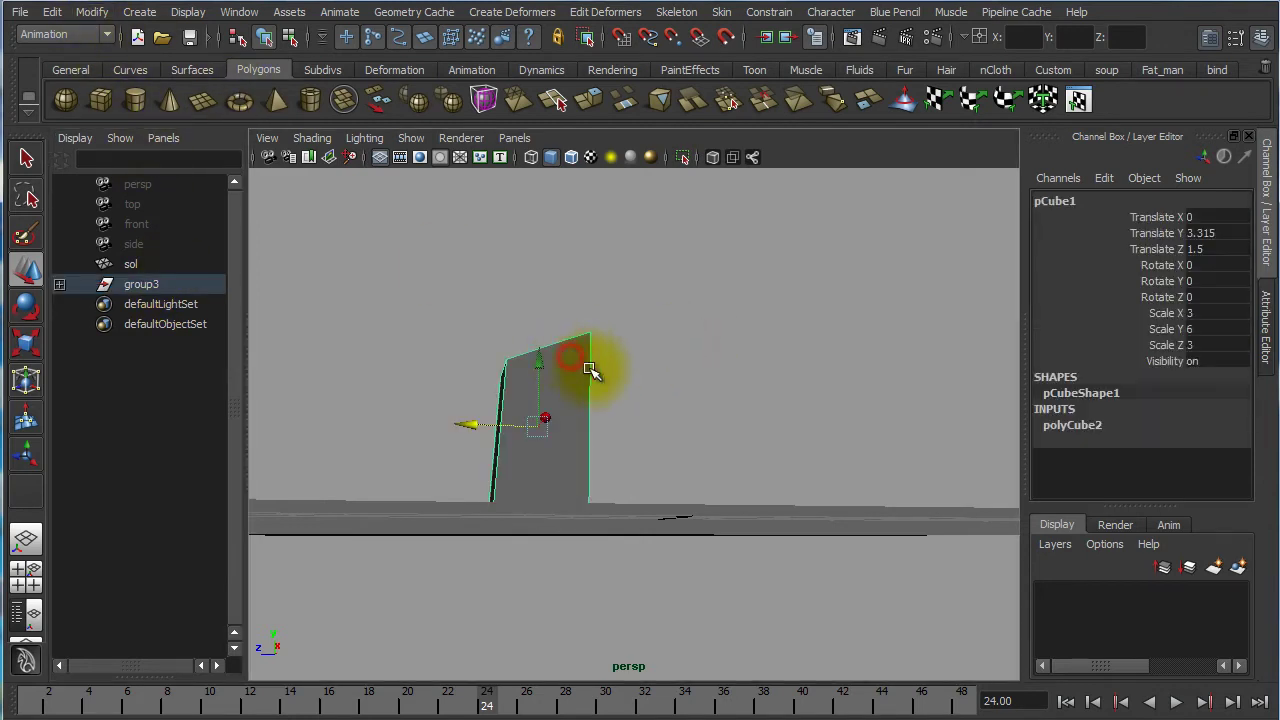
left_click(52, 12)
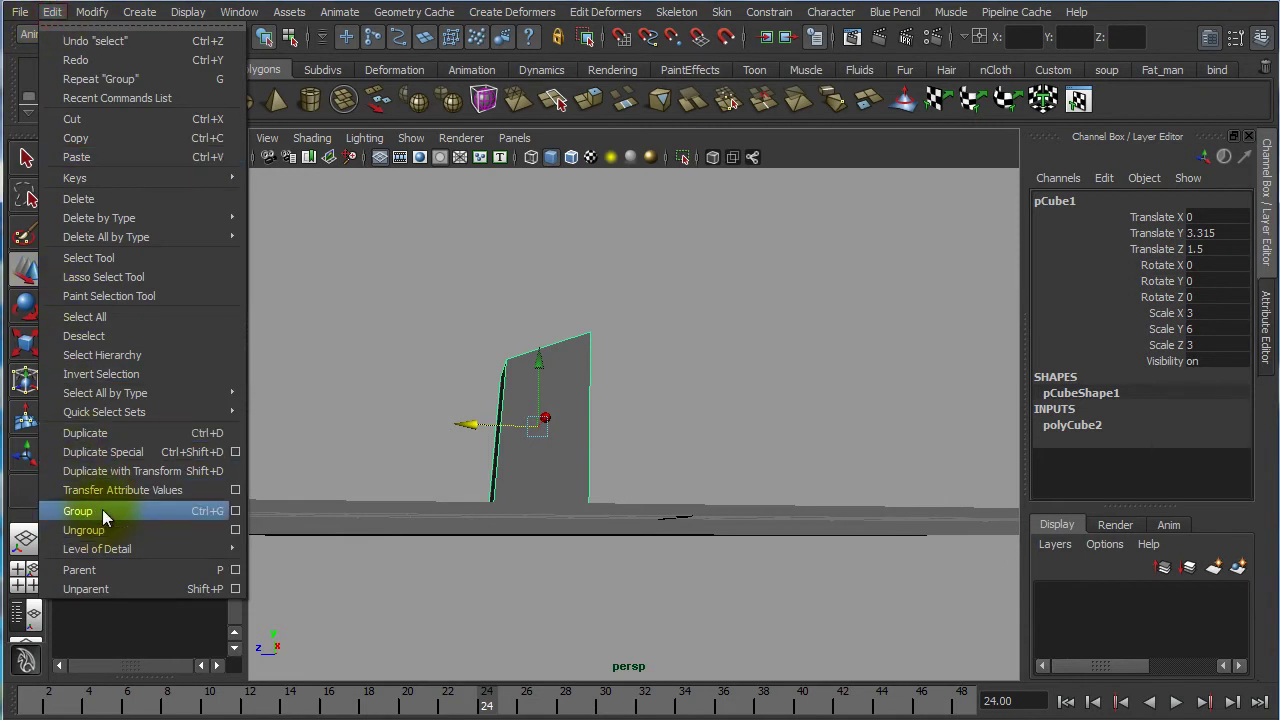
left_click(514, 222)
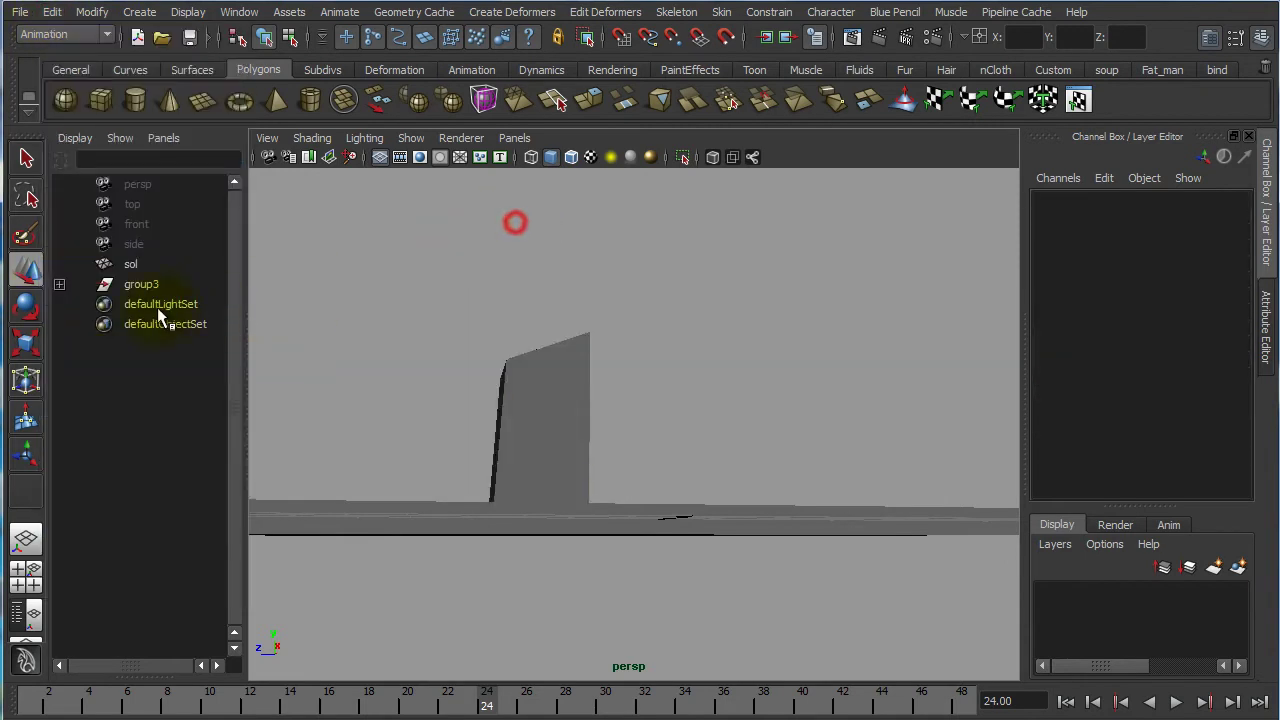
Expand the whole group3 hierarchy down to pCube1 and widen the Outliner
left_click(59, 284, "shift")
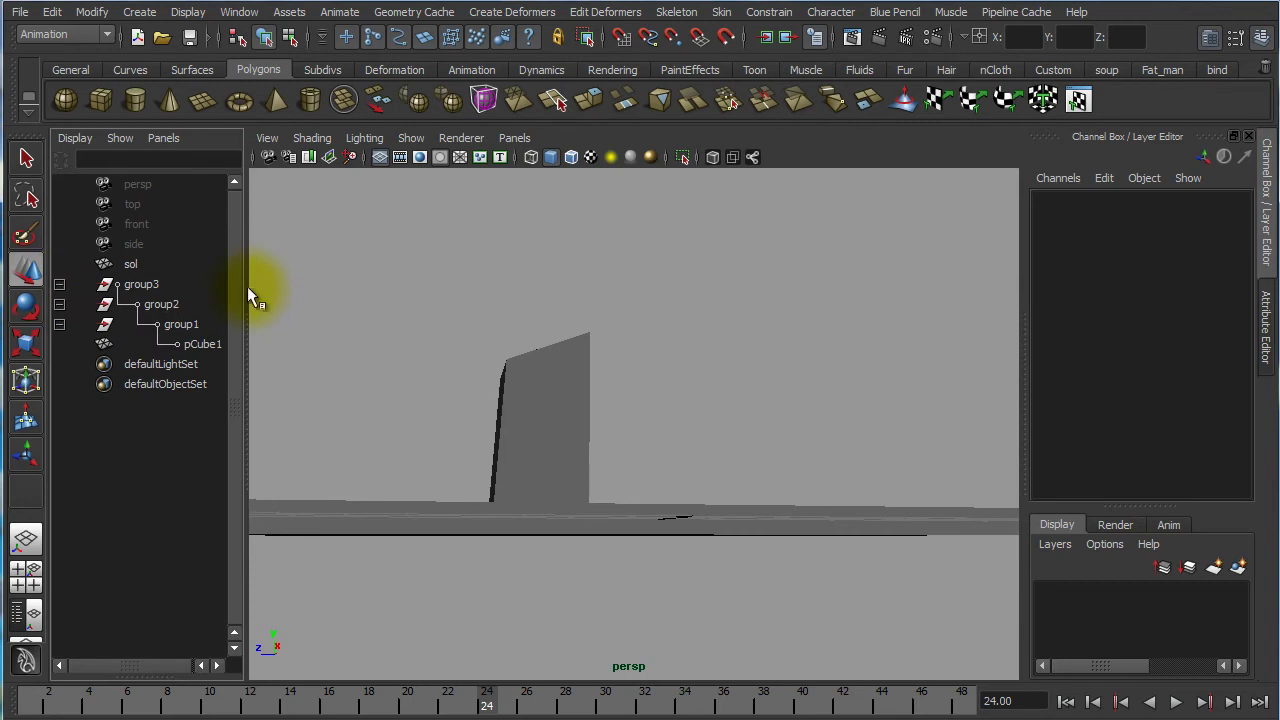
left_click_drag(246, 287, 392, 291)
Examine pCube1, each of its nested parent groups and the sol slab by selecting them one after another
left_click(202, 344)
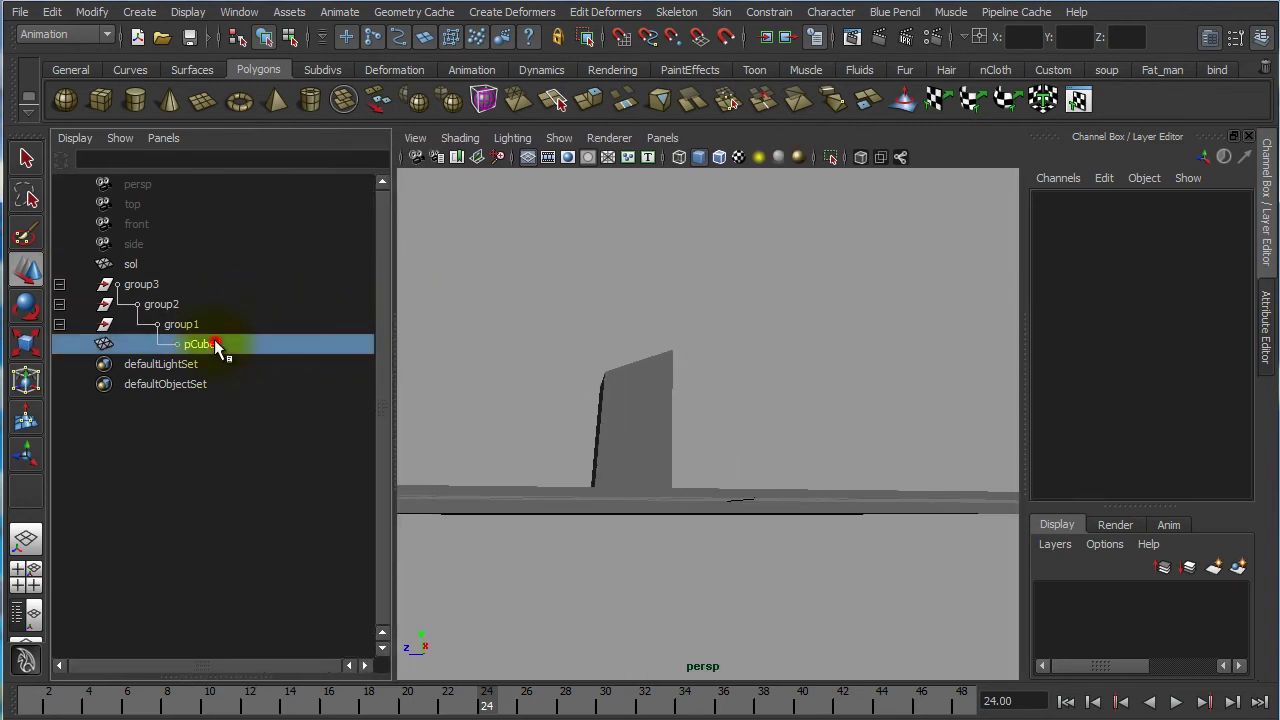
left_click(204, 322)
left_click(201, 304)
left_click(188, 284)
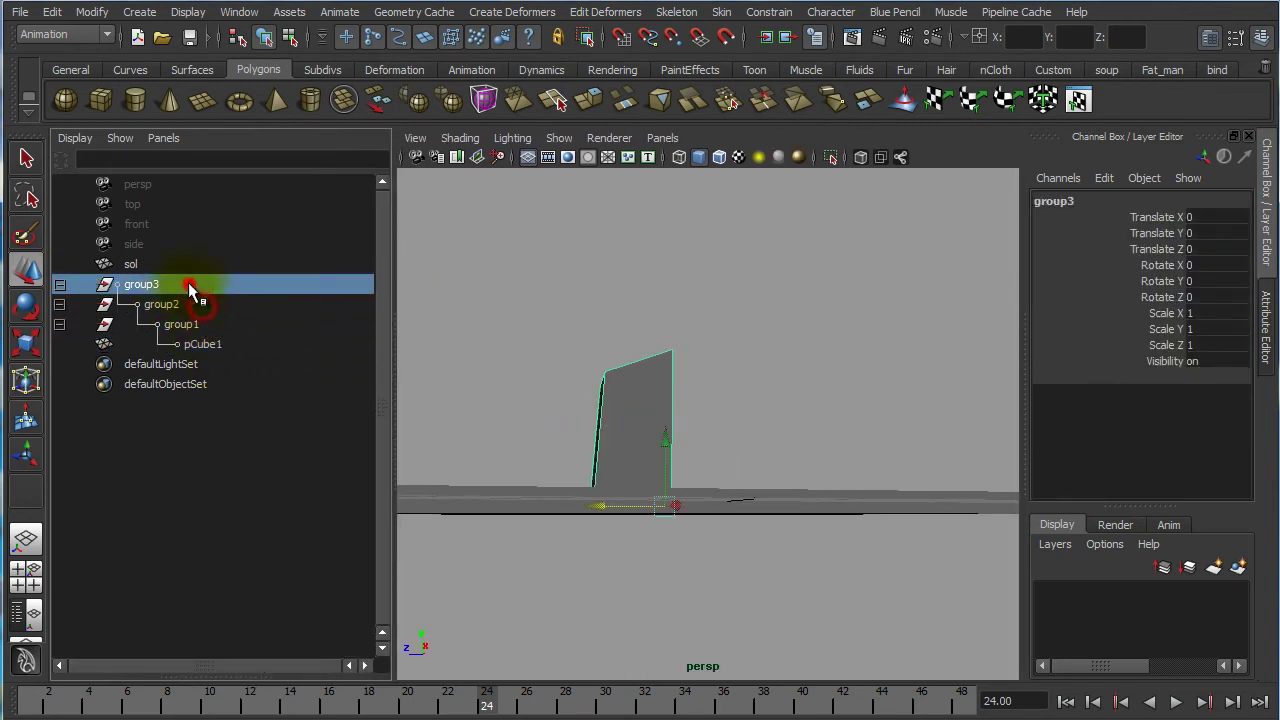
left_click(209, 324)
left_click(193, 303)
left_click(177, 266)
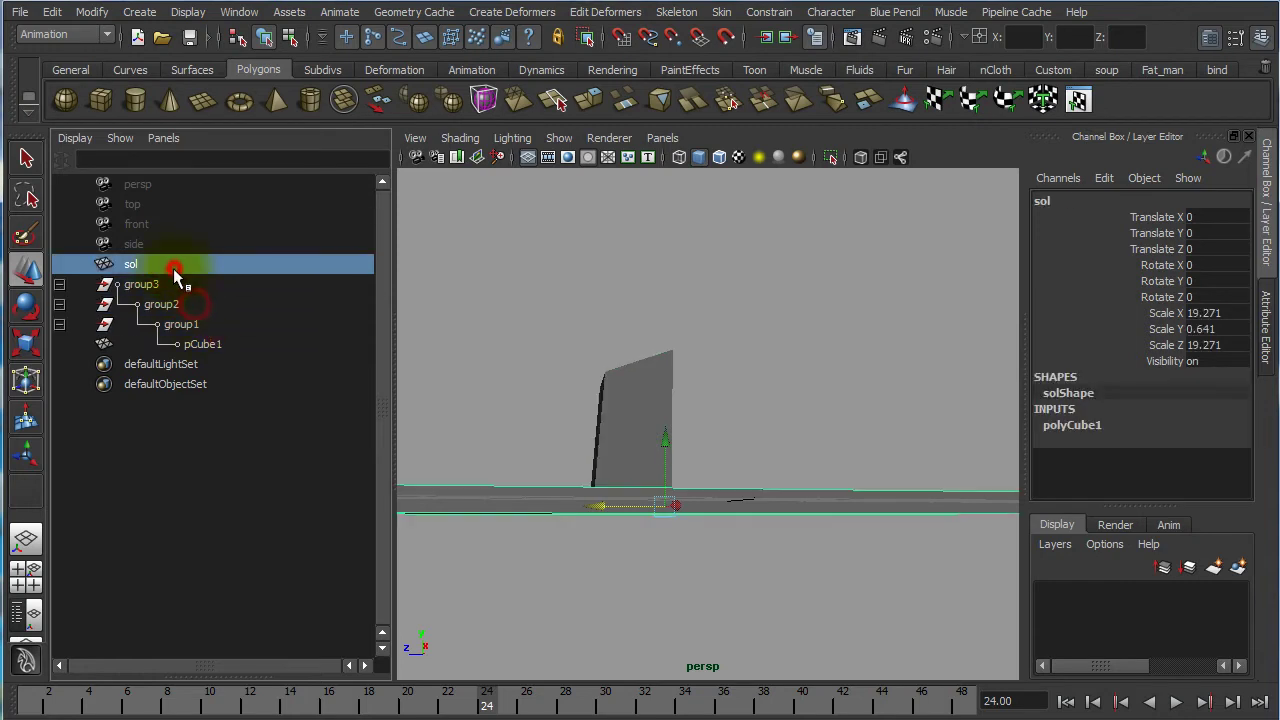
left_click(179, 284)
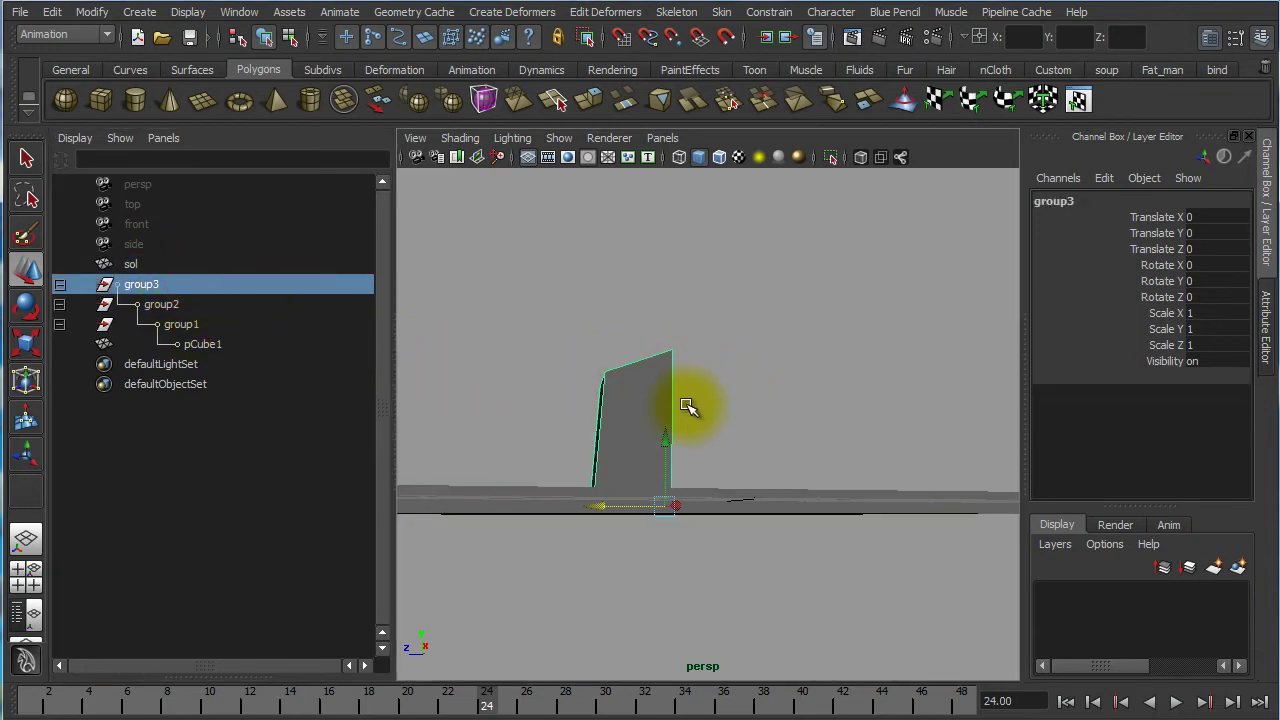
Show the side view at the block's bottom corner on the origin axis and clear the selection
left_click_drag(689, 403, 666, 420, "alt")
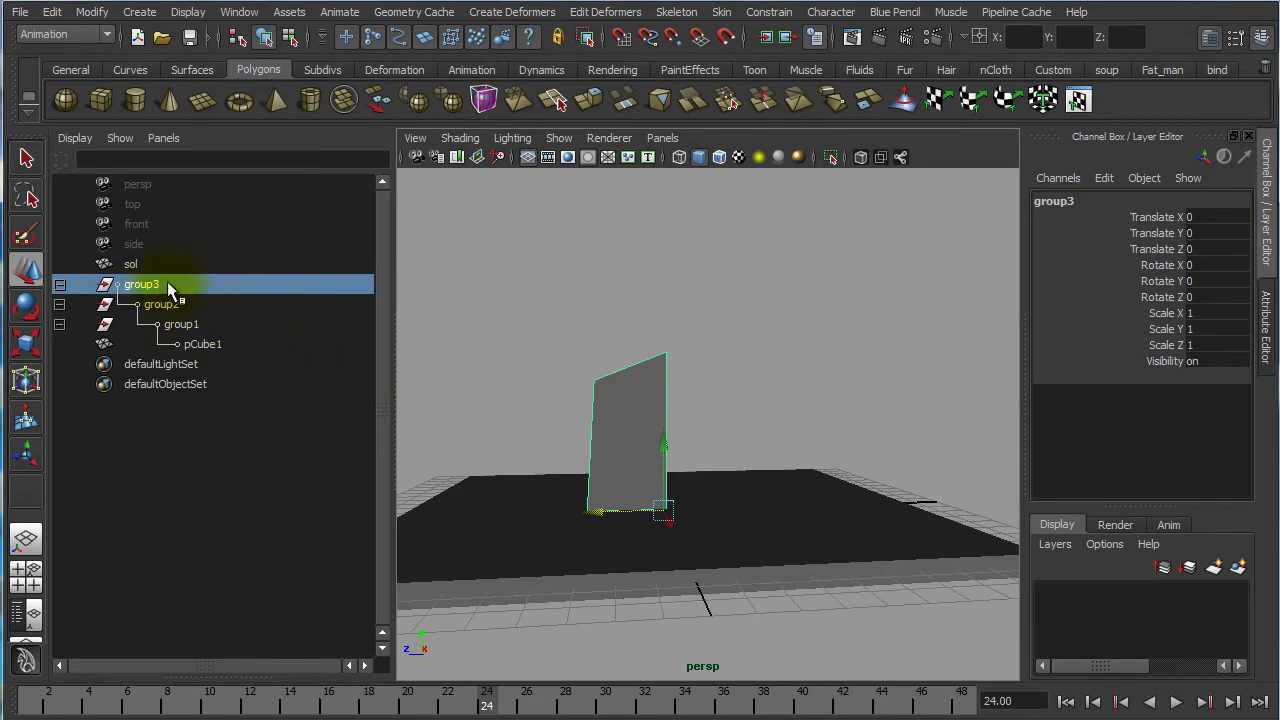
left_click_drag(430, 345, 549, 375, "alt")
key("space")
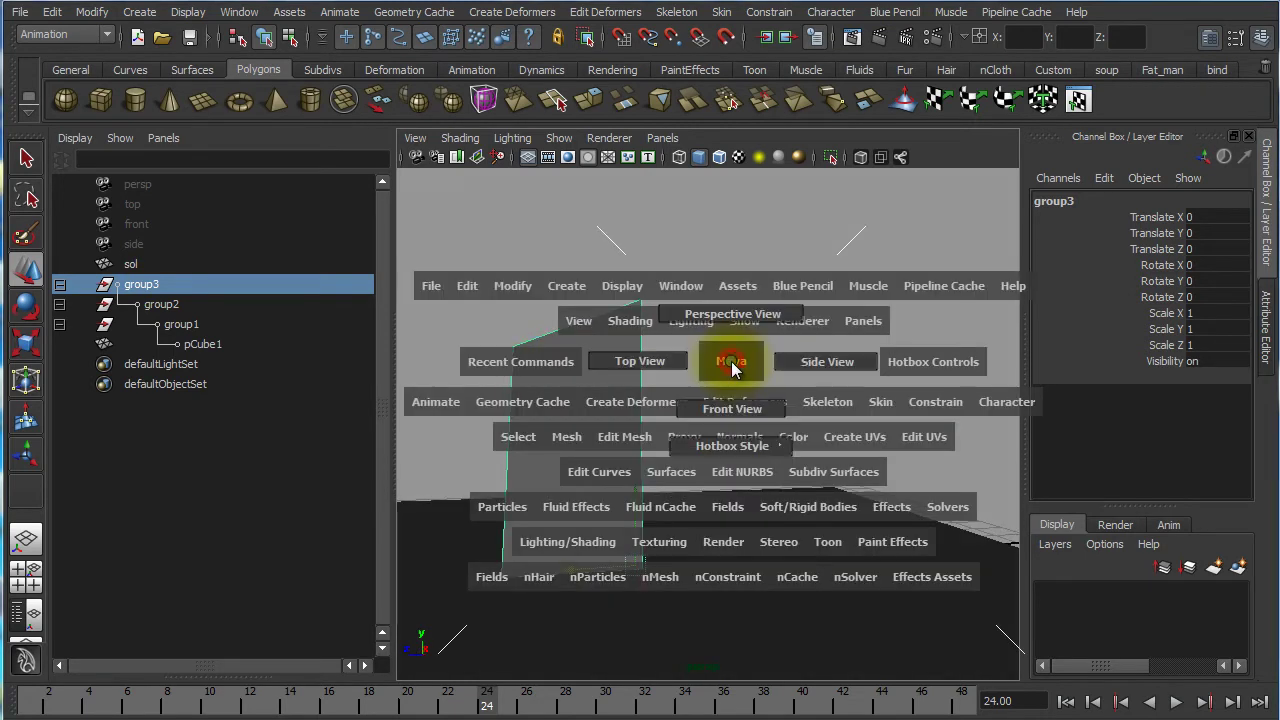
left_click_drag(810, 370, 811, 371)
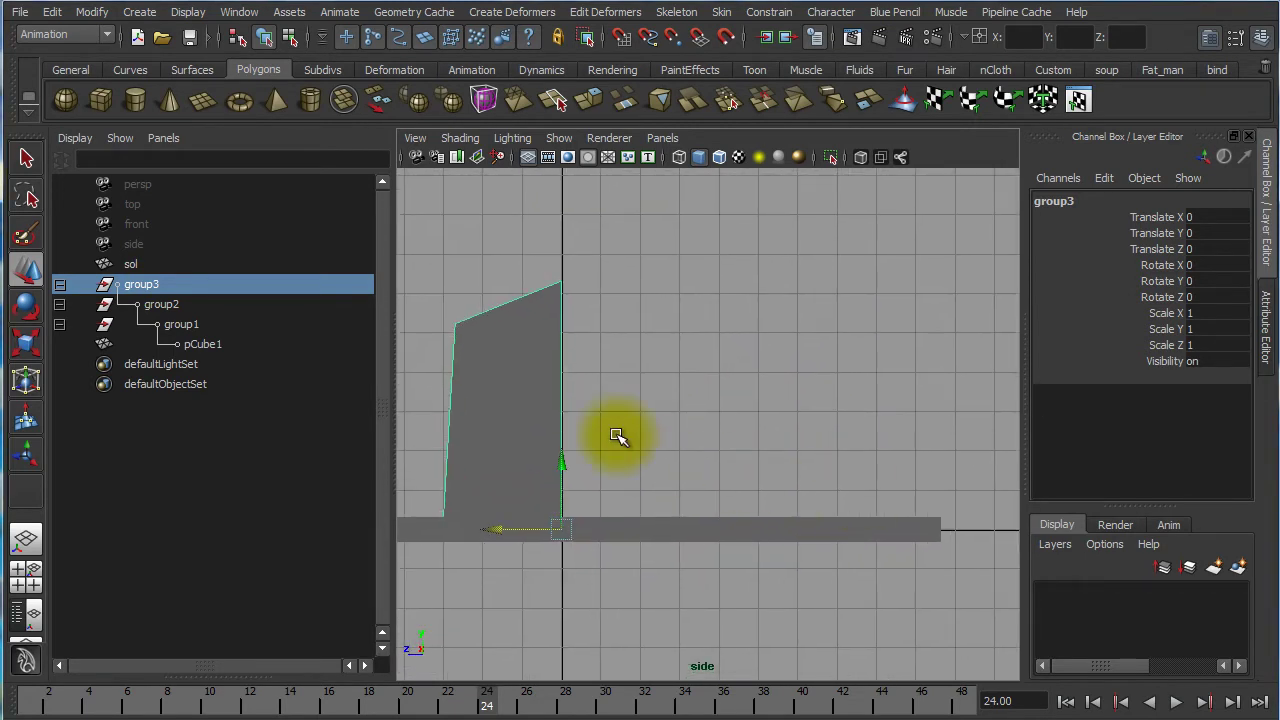
key("f")
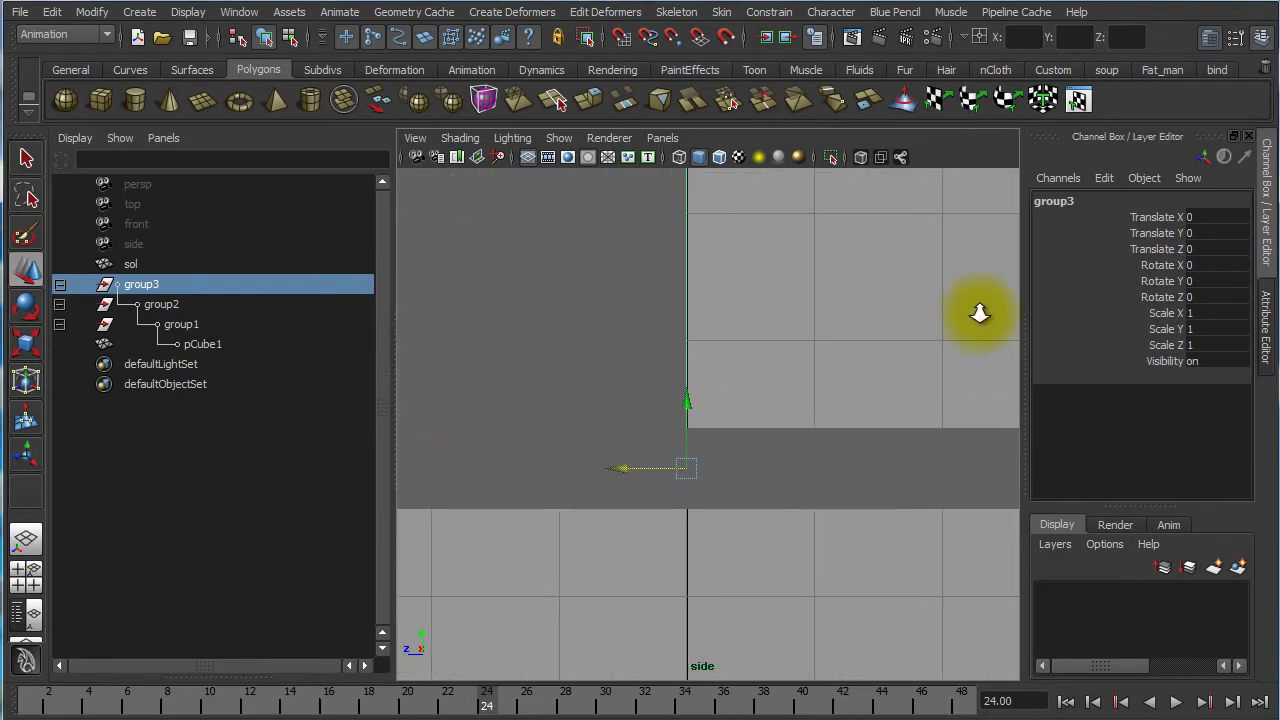
left_click(771, 375)
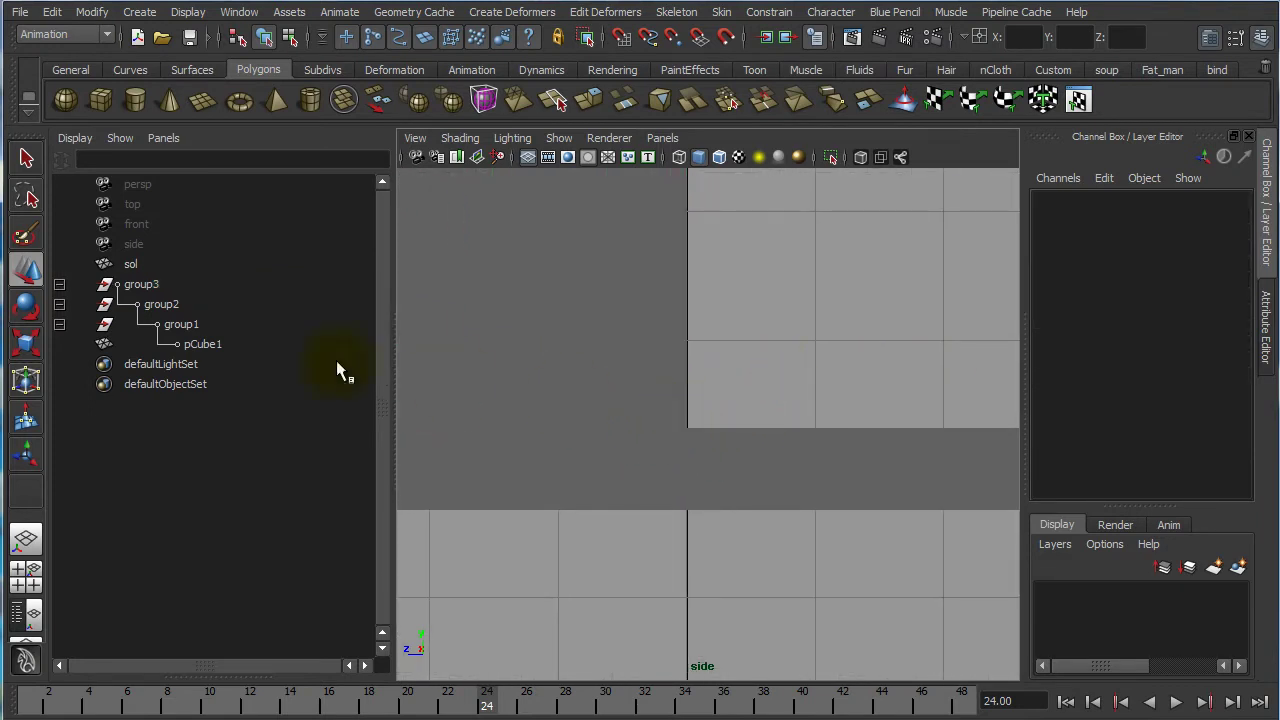
Rename the outermost group, group3, as pivot1
left_click(145, 285)
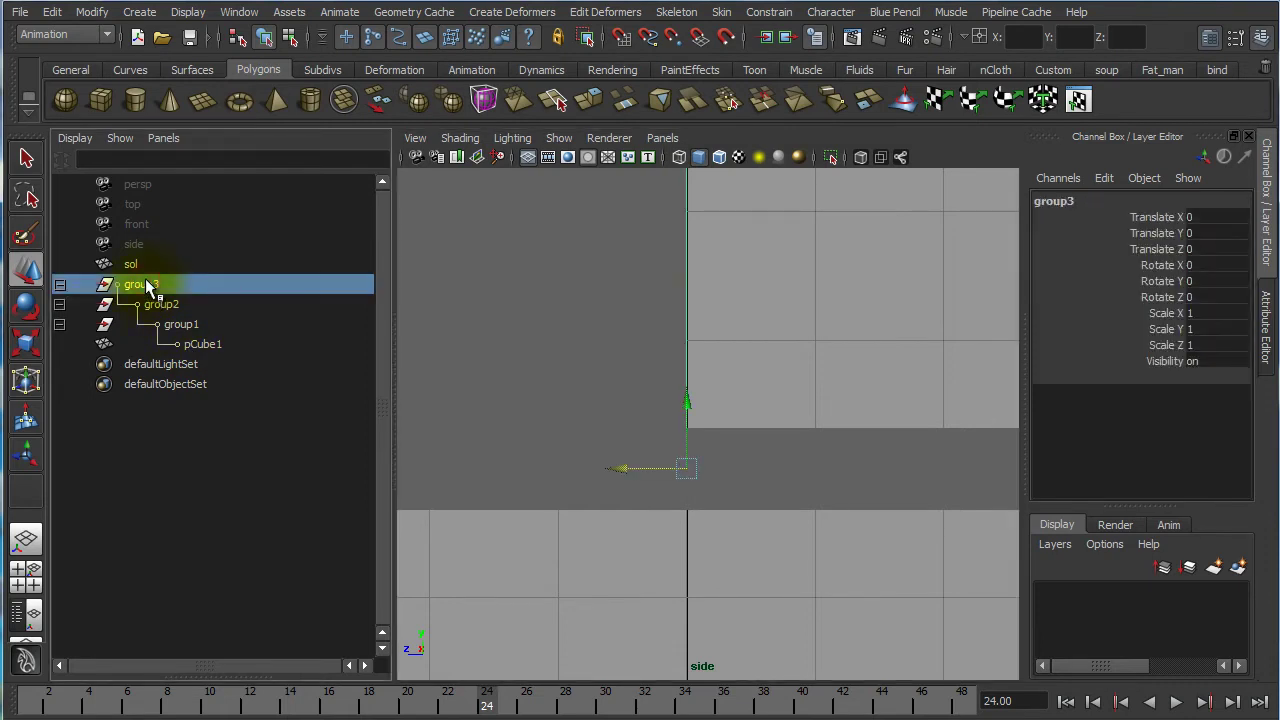
double_click(147, 285)
type("pivo")
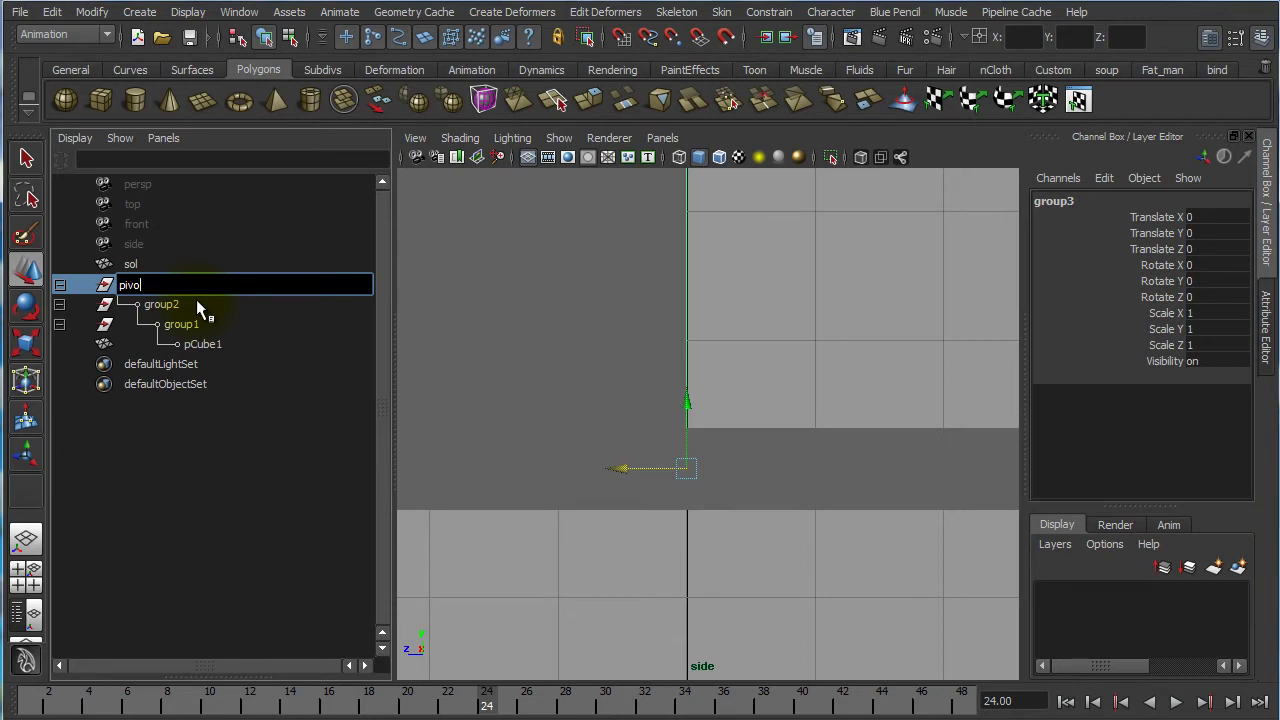
type("t1")
key("Return")
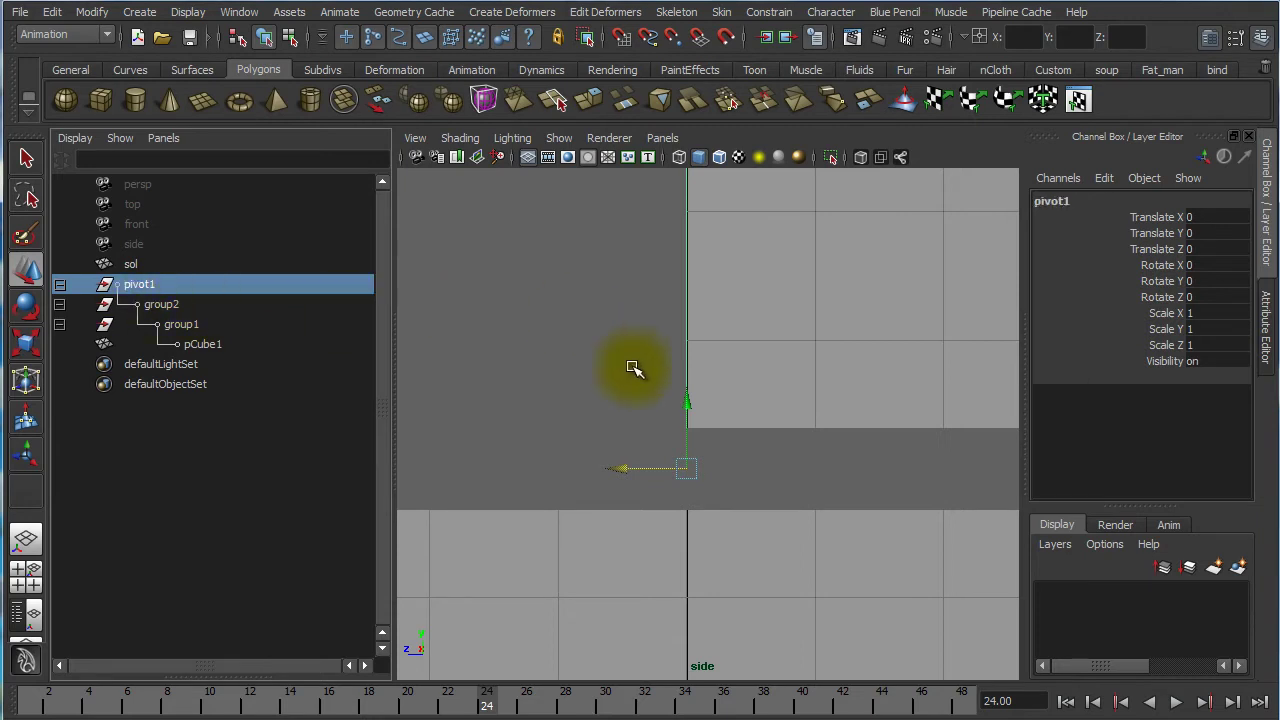
Snap pivot1's pivot point to the block's bottom corner on the origin axis
left_click(688, 385)
middle_click_drag(727, 376, 751, 300)
middle_click_drag(718, 378, 686, 425)
Leave pivot editing and lower the sol slab to a Translate Y of about -1.137, clear of the block
left_click(783, 452)
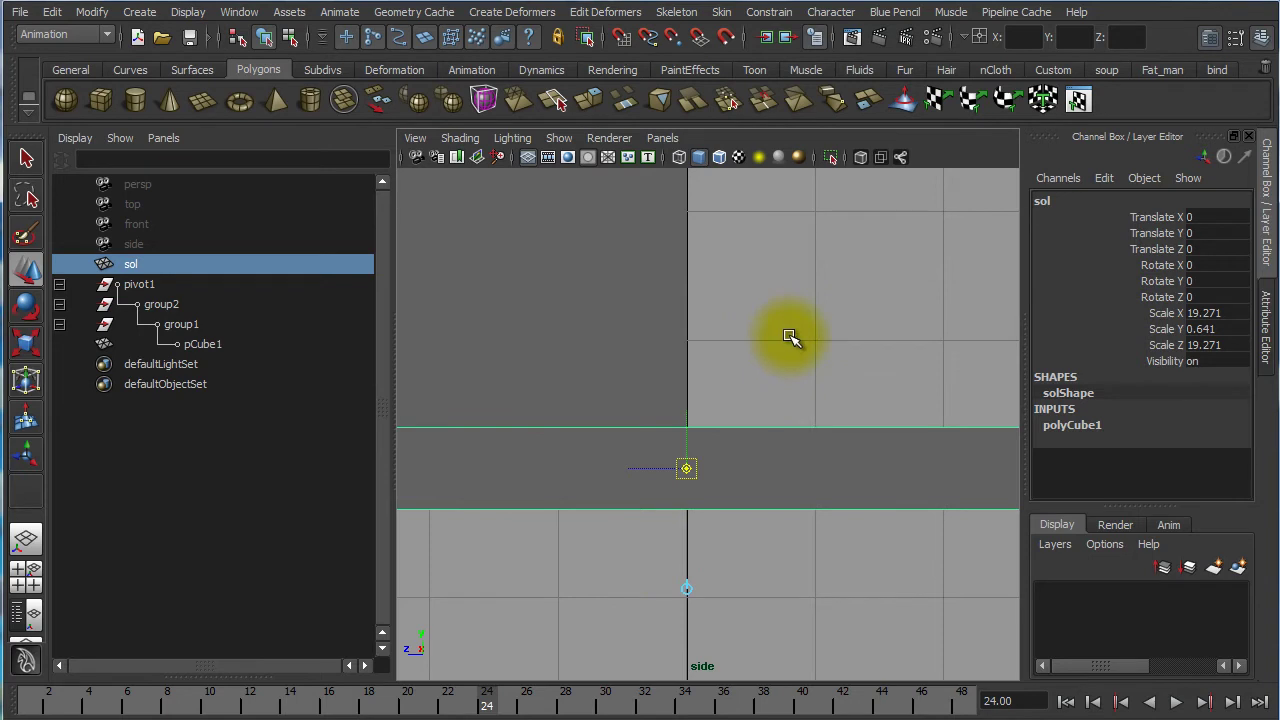
key("Insert")
left_click(769, 467)
left_click_drag(686, 408, 692, 552)
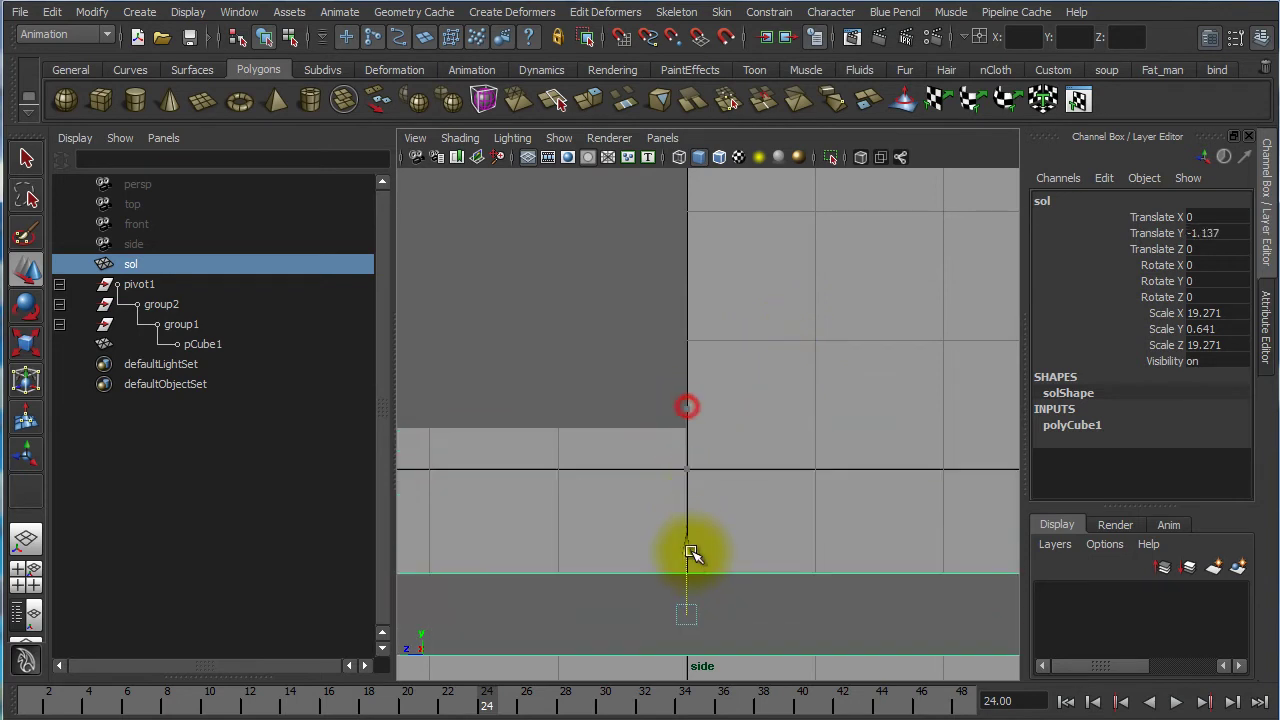
Check where the pivots of pCube1 and pivot1 sit relative to the block's corners in the side view
left_click(743, 376)
left_click(614, 374)
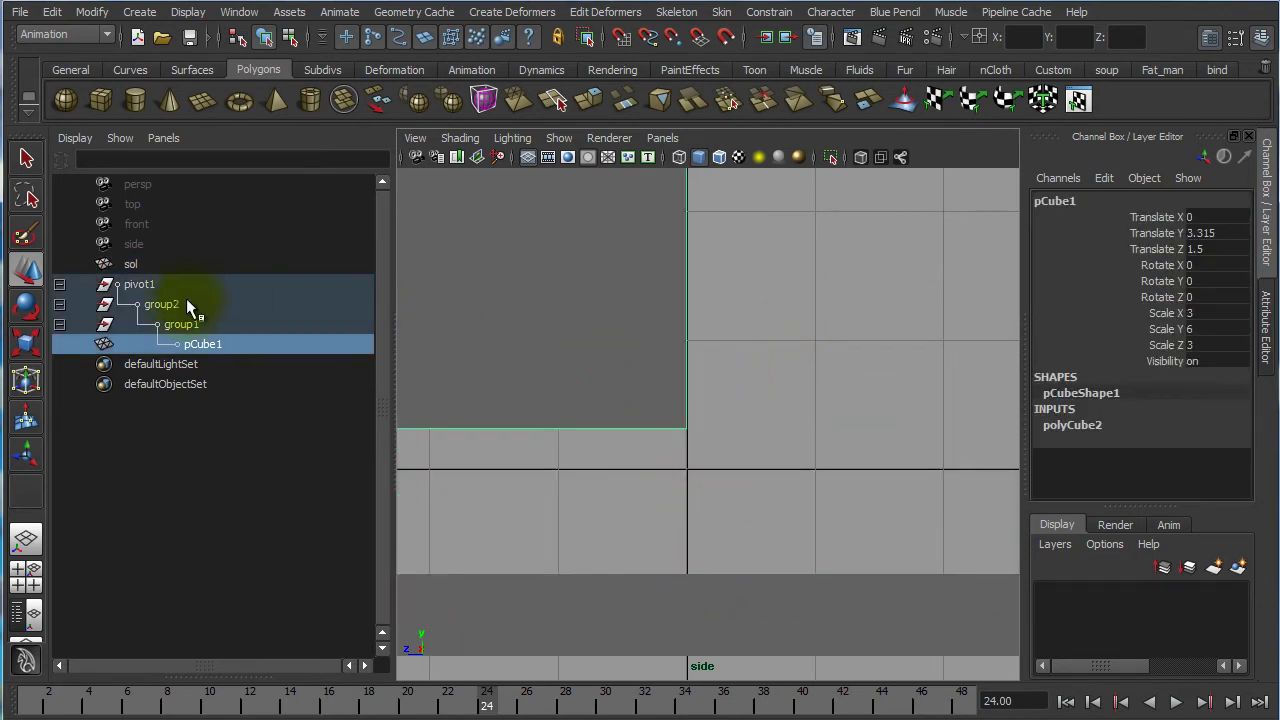
left_click(158, 285)
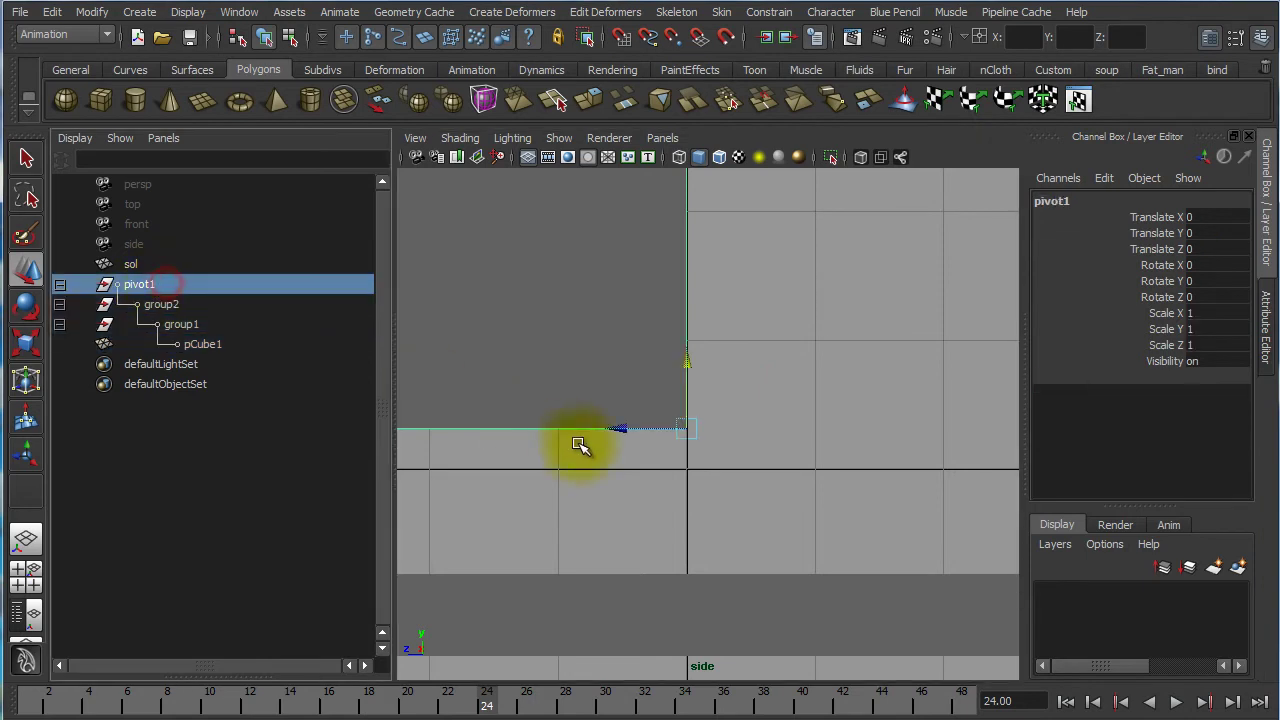
left_click(840, 394)
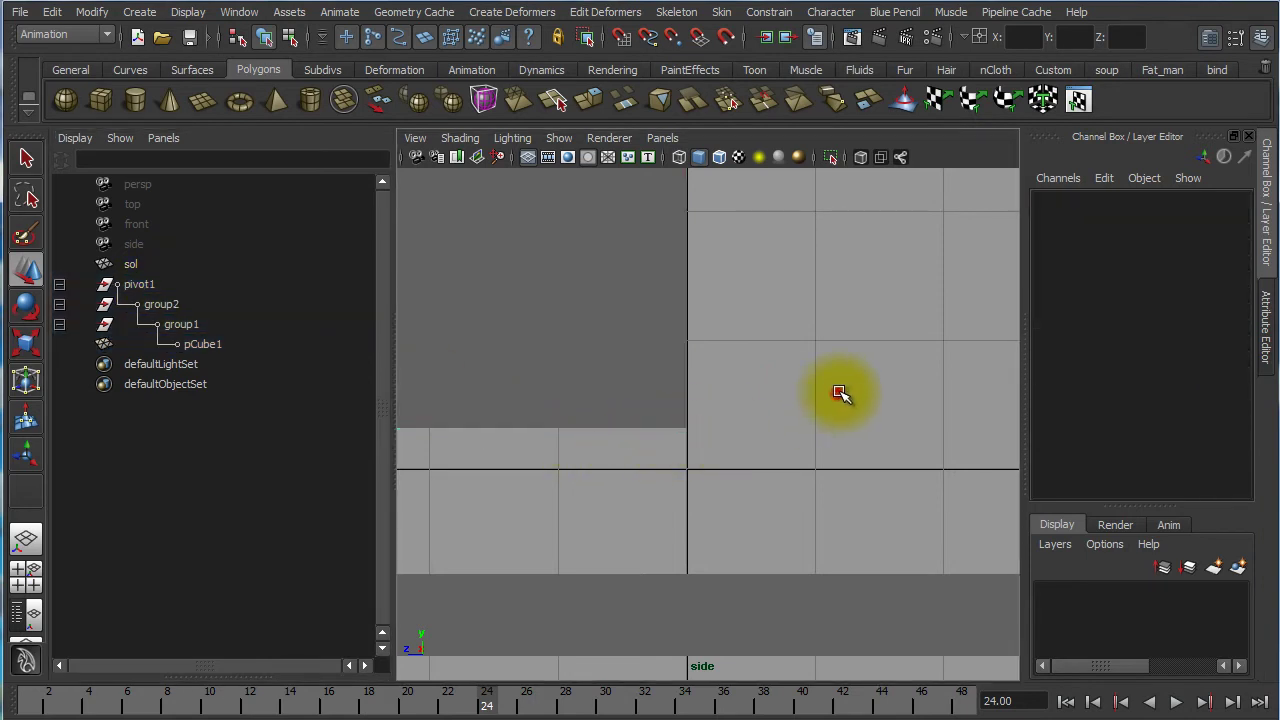
right_click_drag(834, 405, 720, 400, "alt")
middle_click_drag(783, 388, 797, 465, "alt")
right_click_drag(797, 465, 777, 443, "alt")
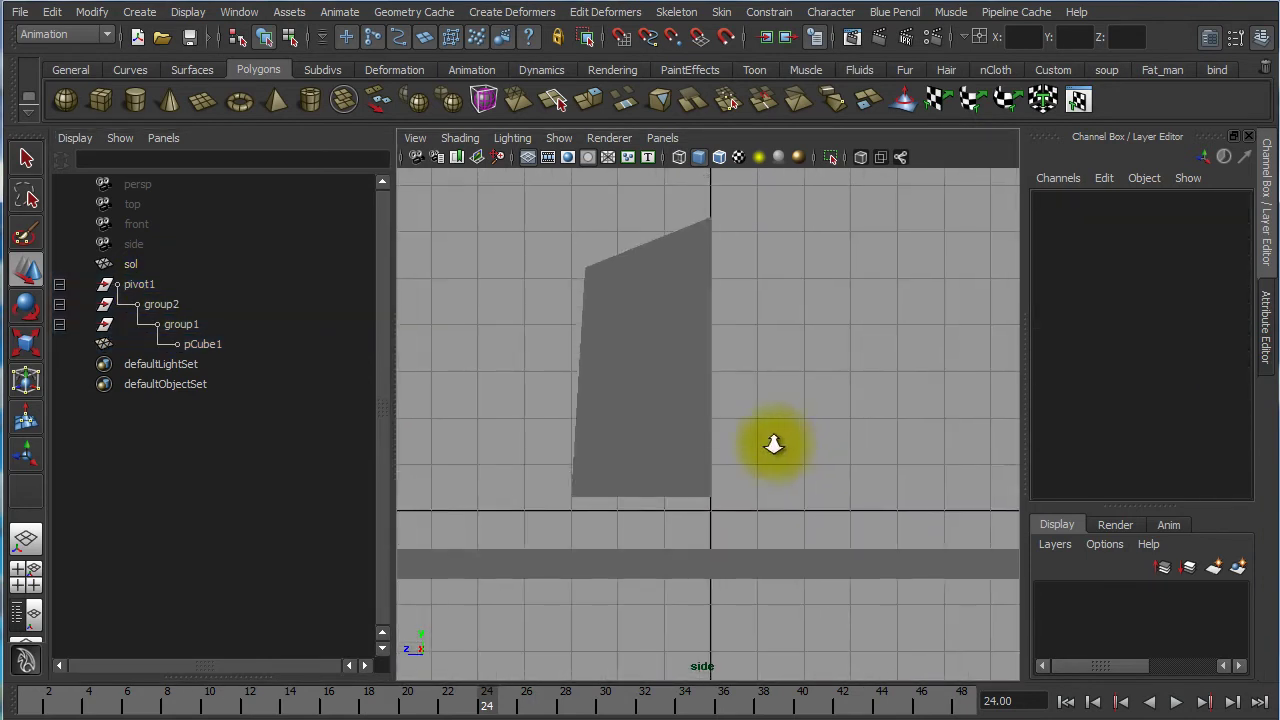
left_click_drag(903, 301, 562, 341)
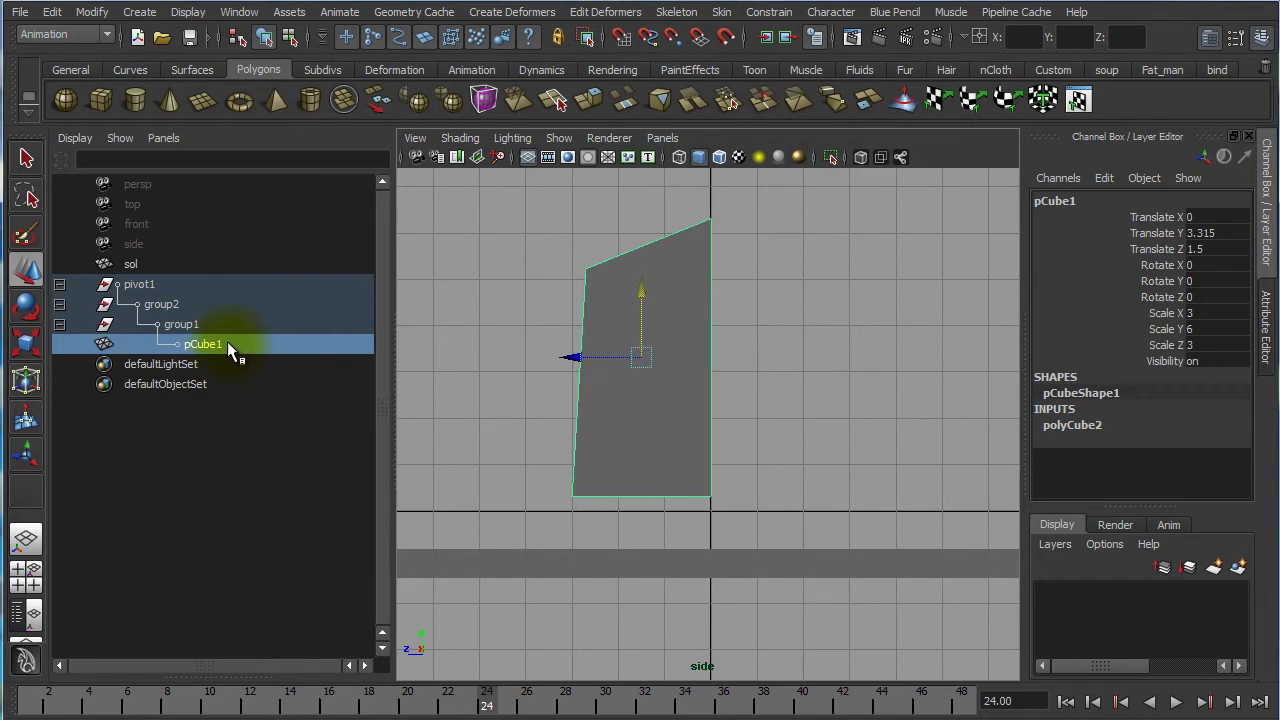
left_click(146, 284)
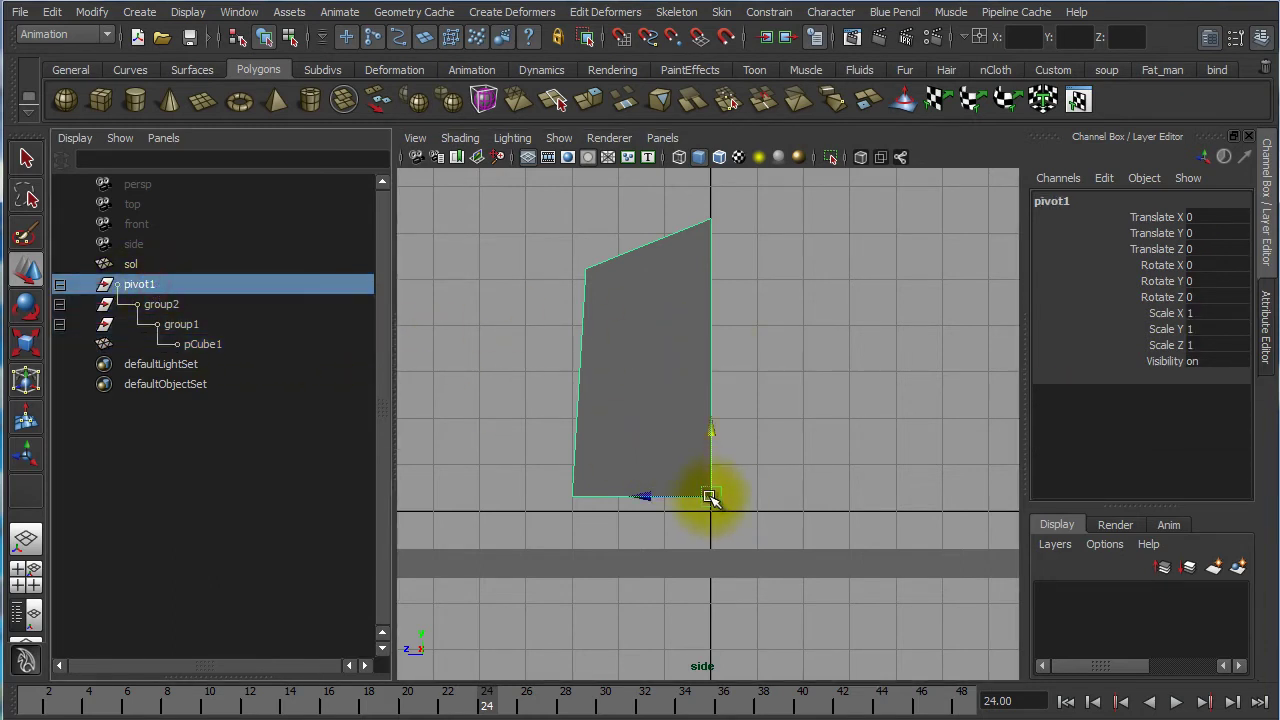
Snap group2's pivot point to the block's highest top corner on the origin axis and rename the group as pivot2
left_click(168, 306)
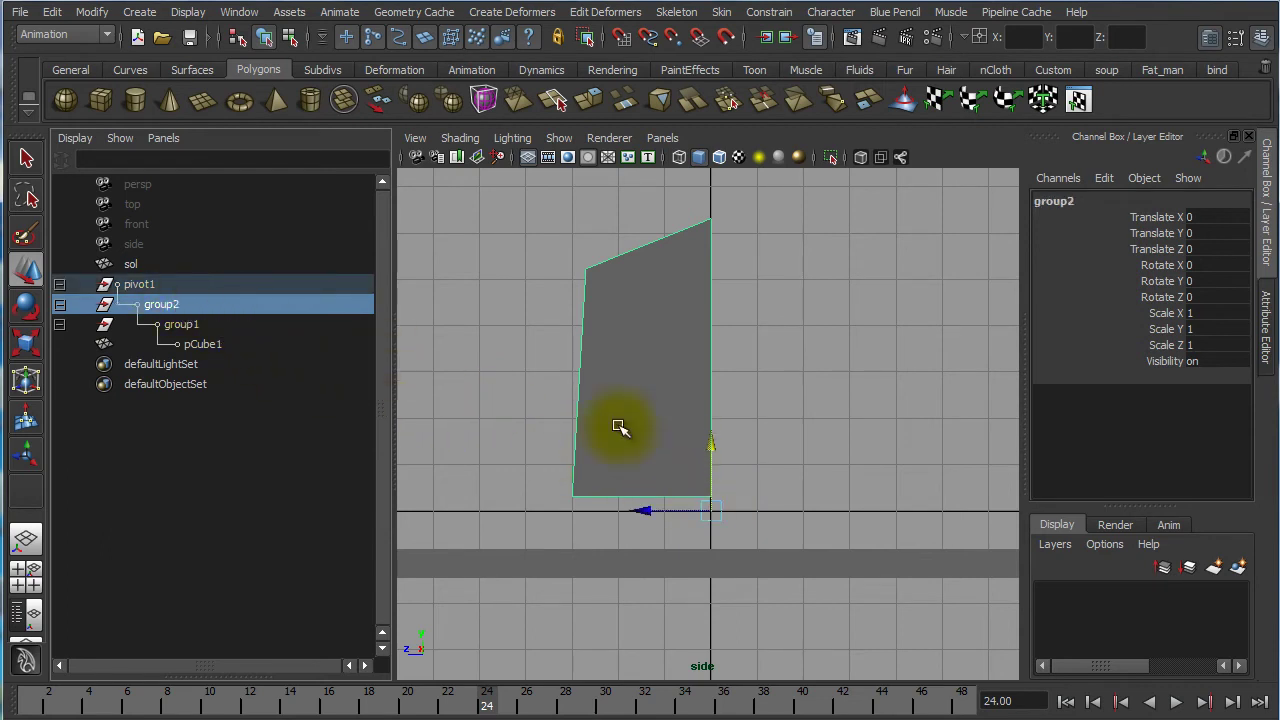
key("Insert")
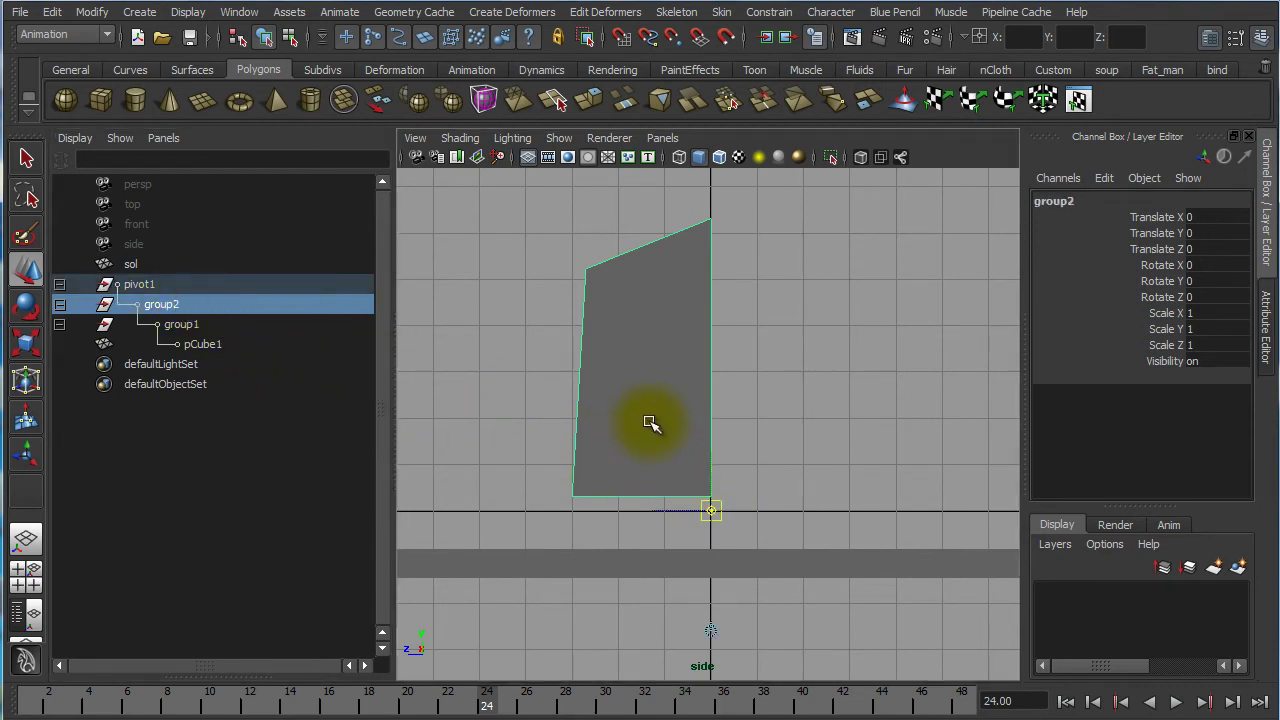
key("v")
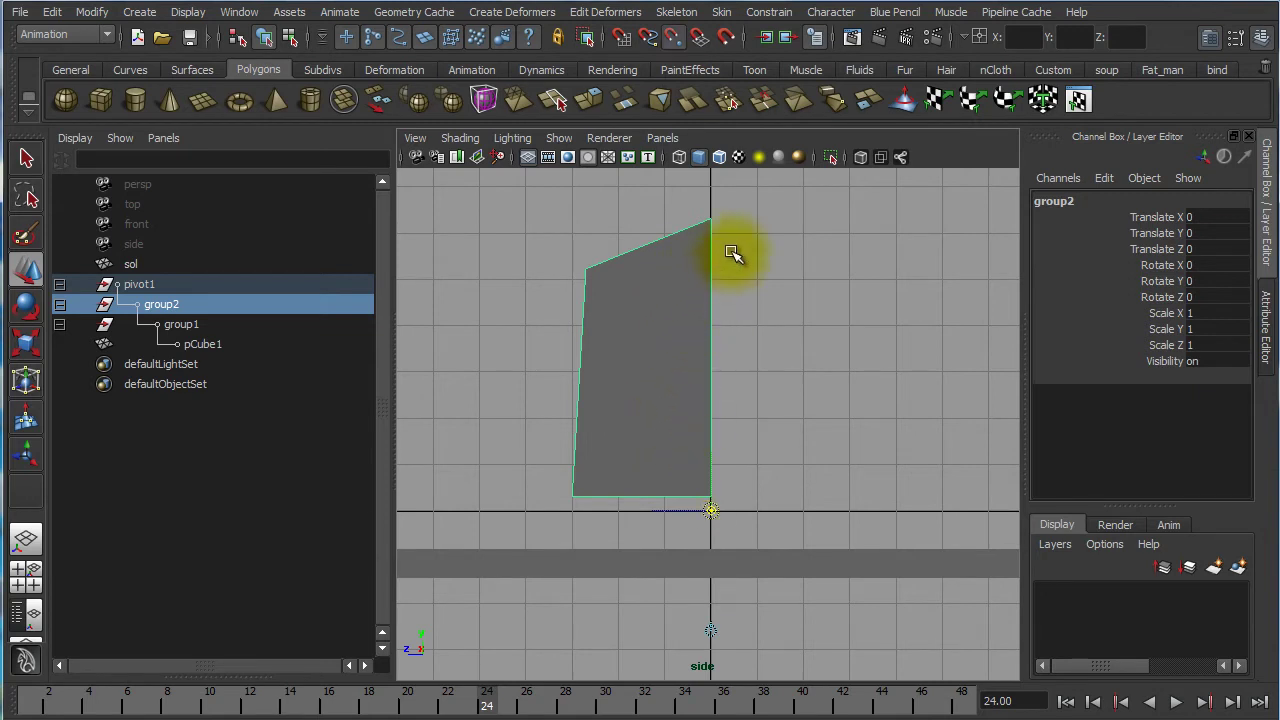
middle_click(714, 219)
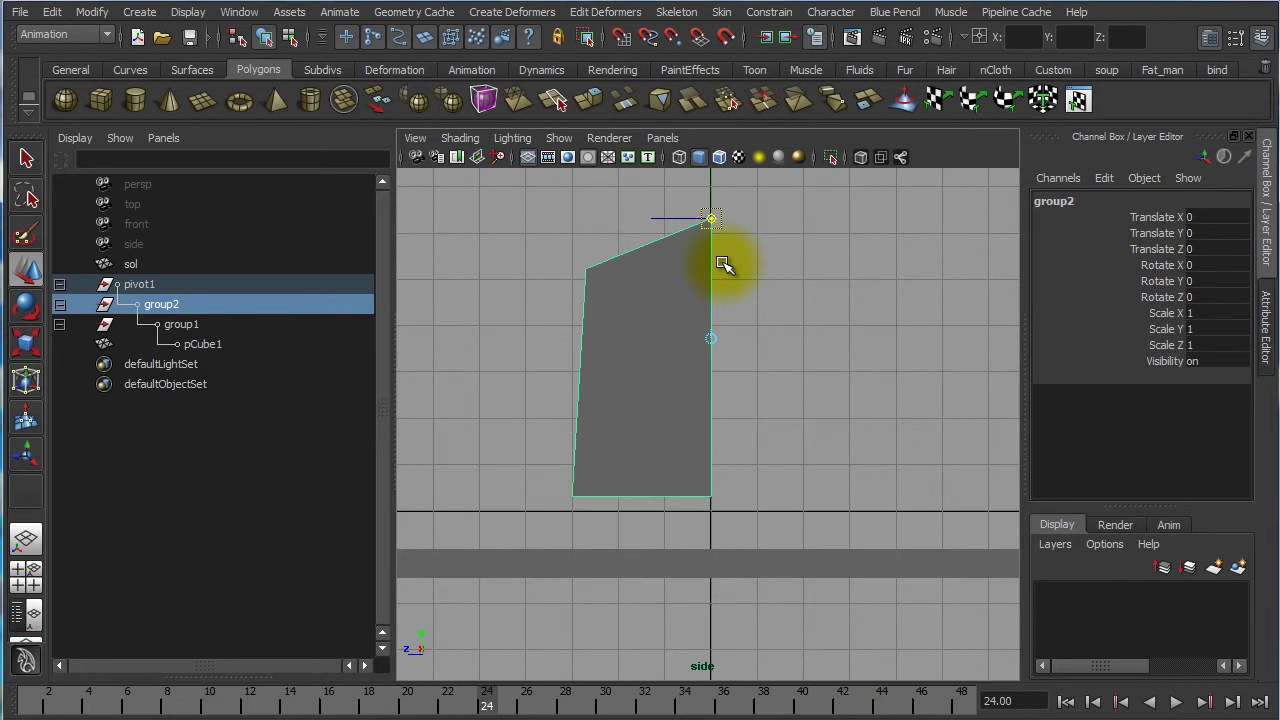
double_click(190, 304)
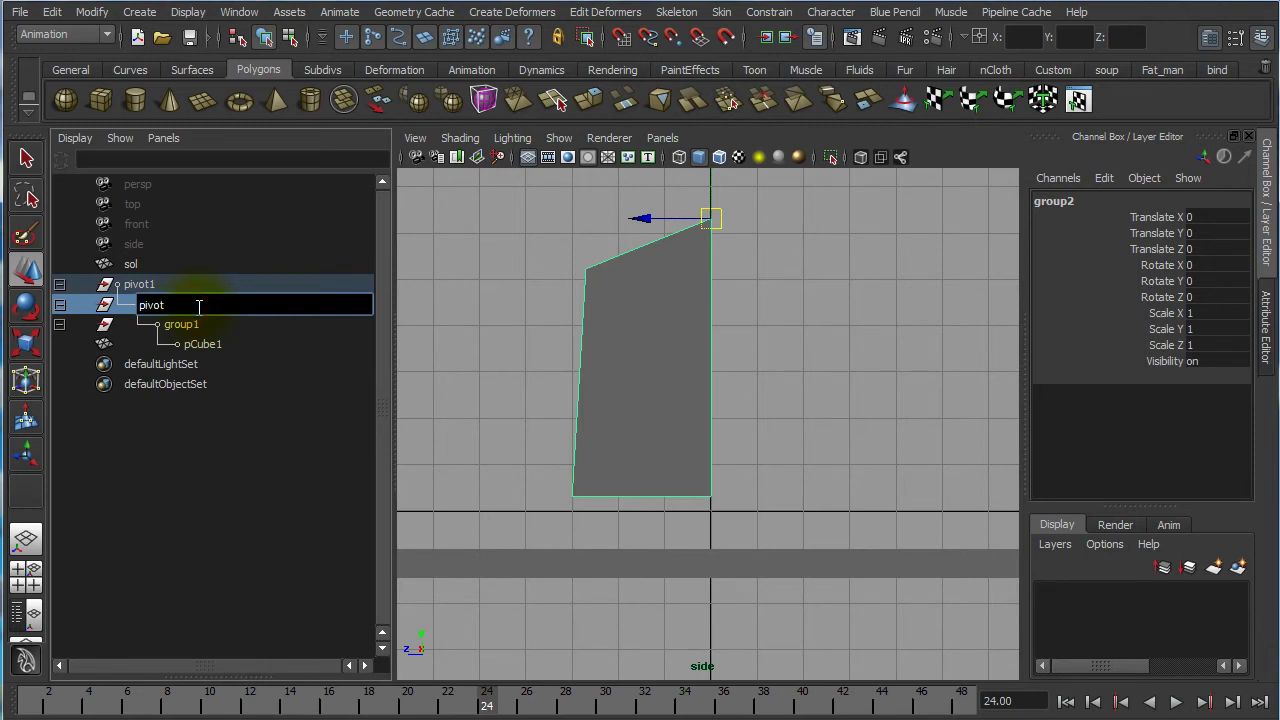
key("Return")
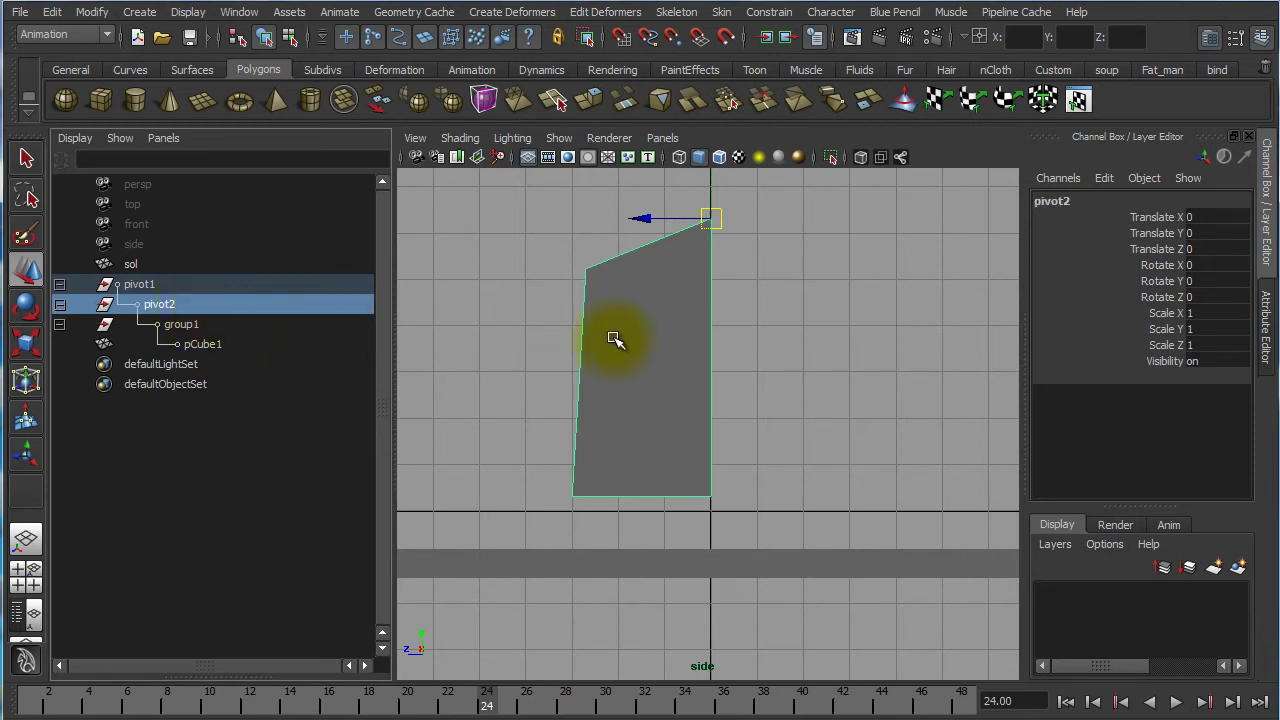
Snap group1's pivot point to the block's lower top corner and rename the group as pivot3
left_click(192, 328)
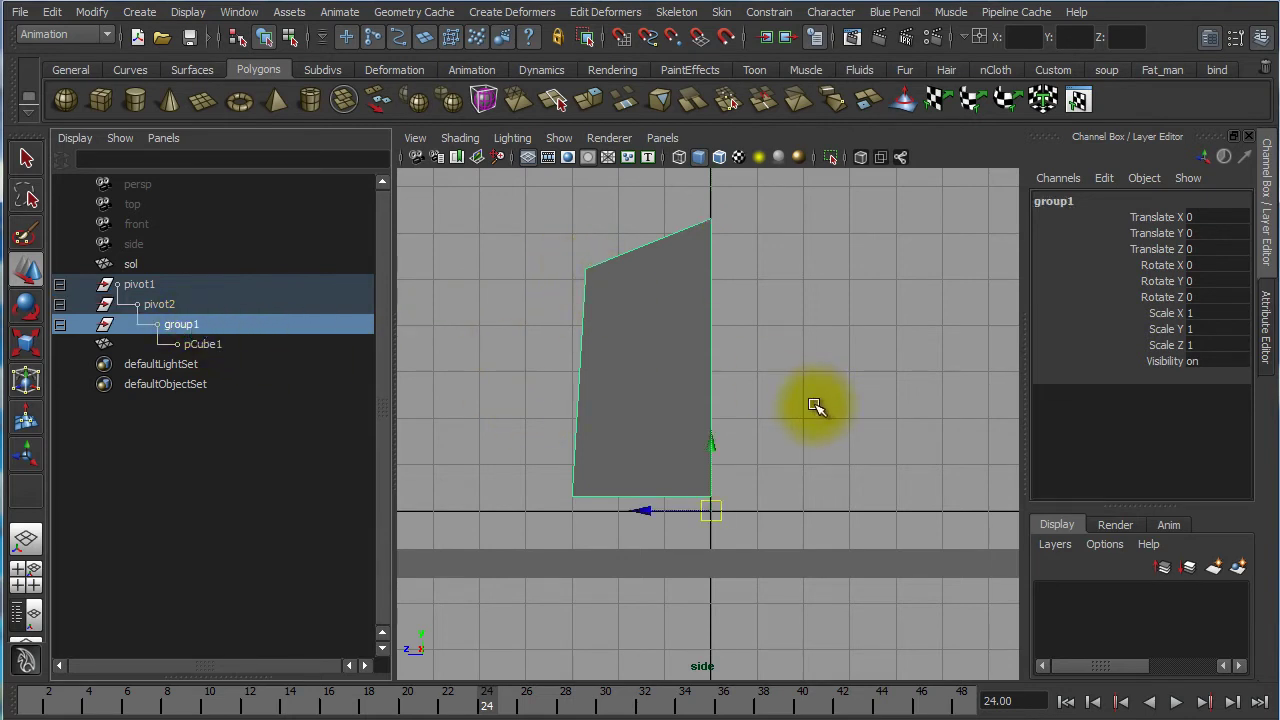
key("Insert")
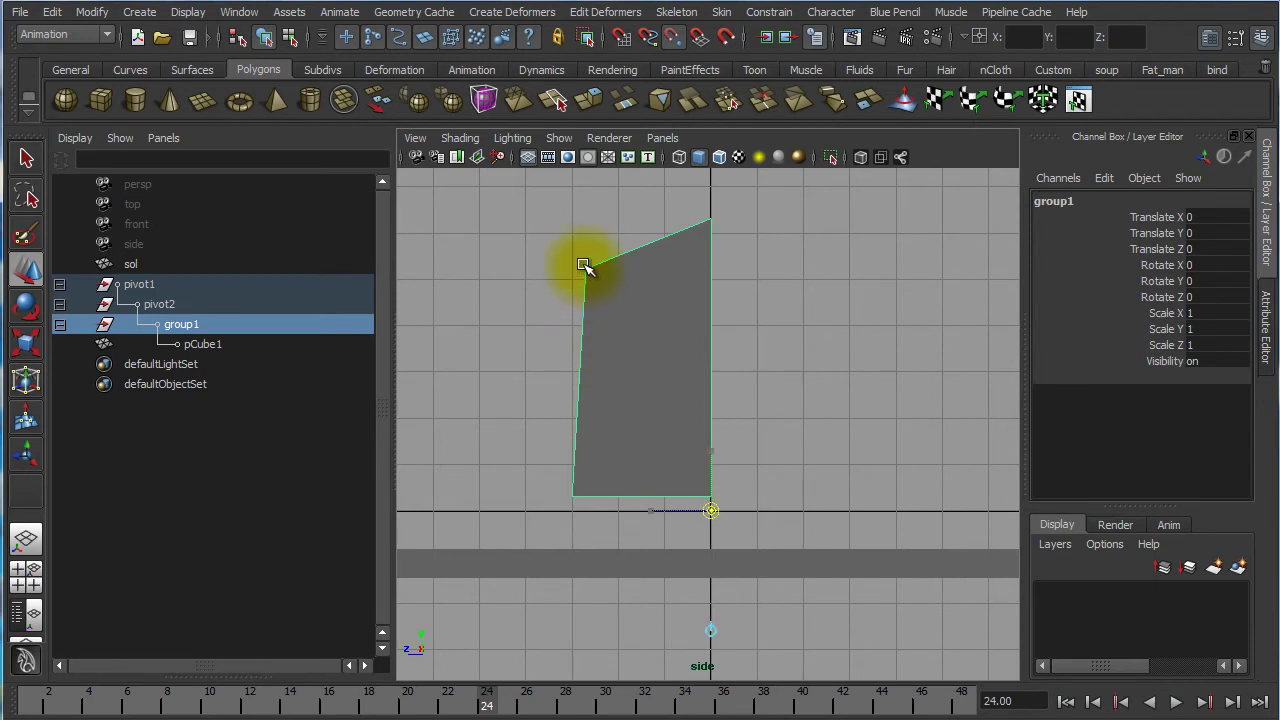
middle_click(585, 266)
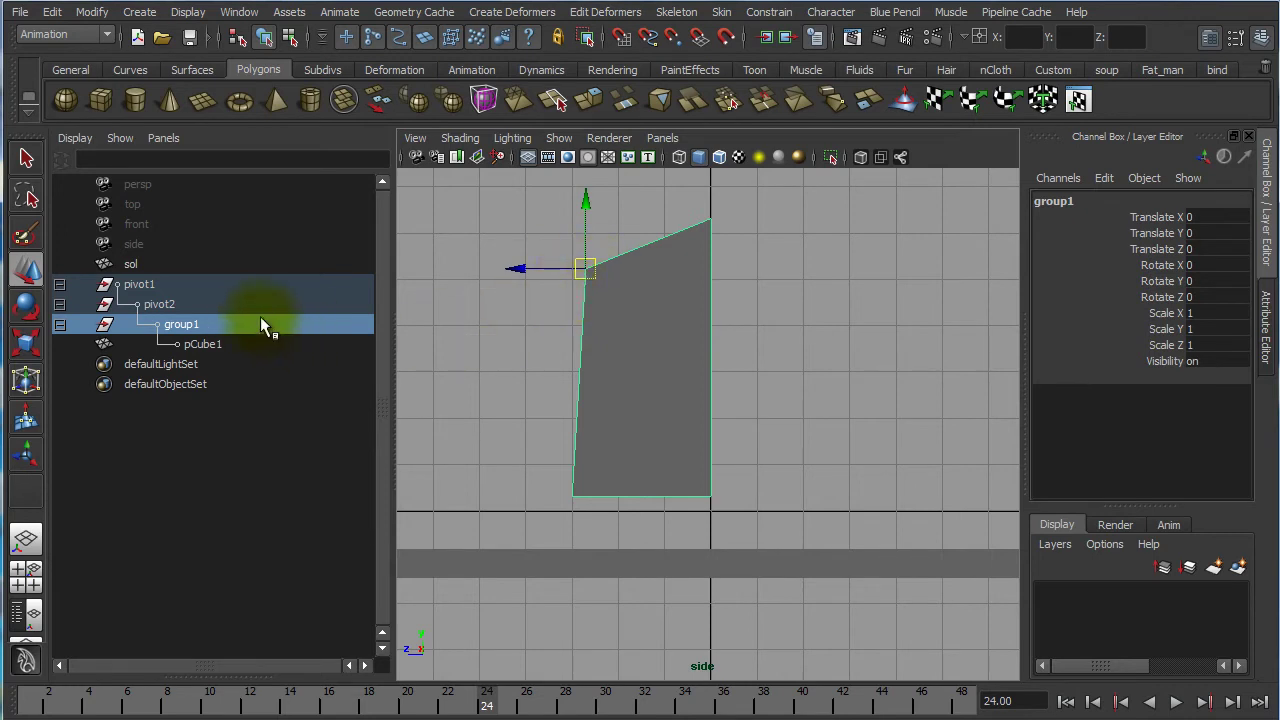
double_click(225, 324)
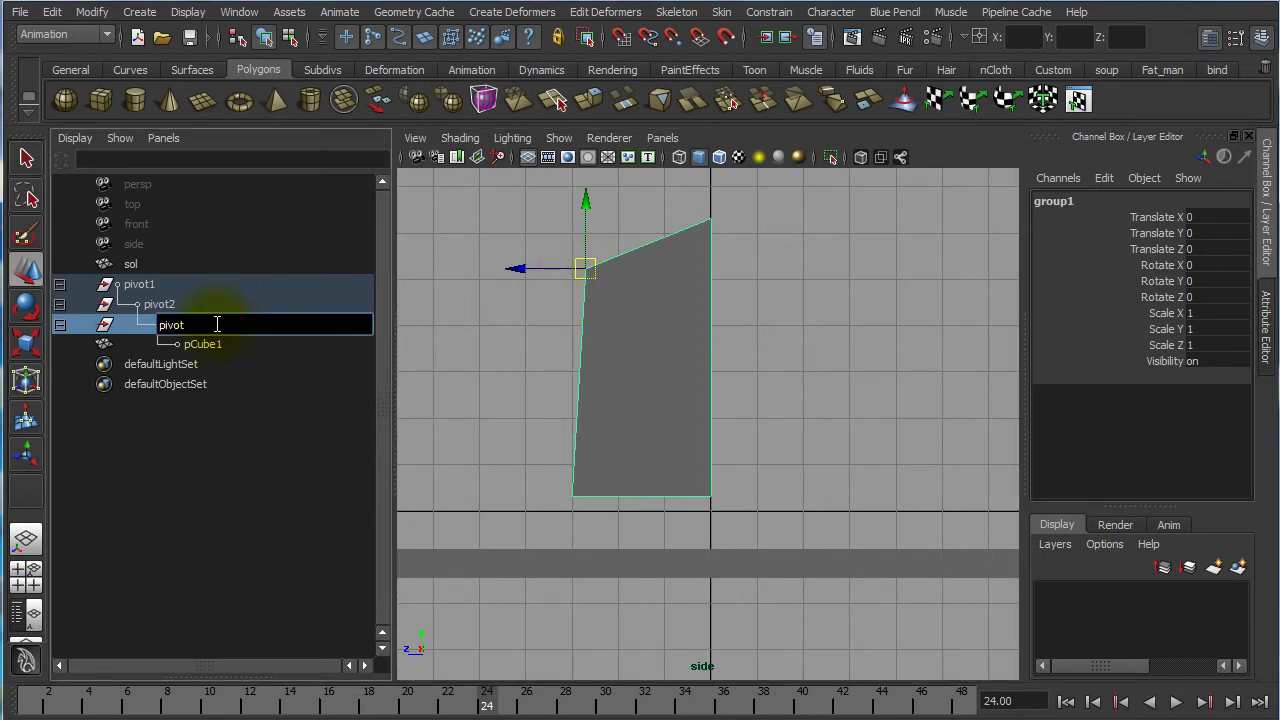
type("pivot3")
key("Return")
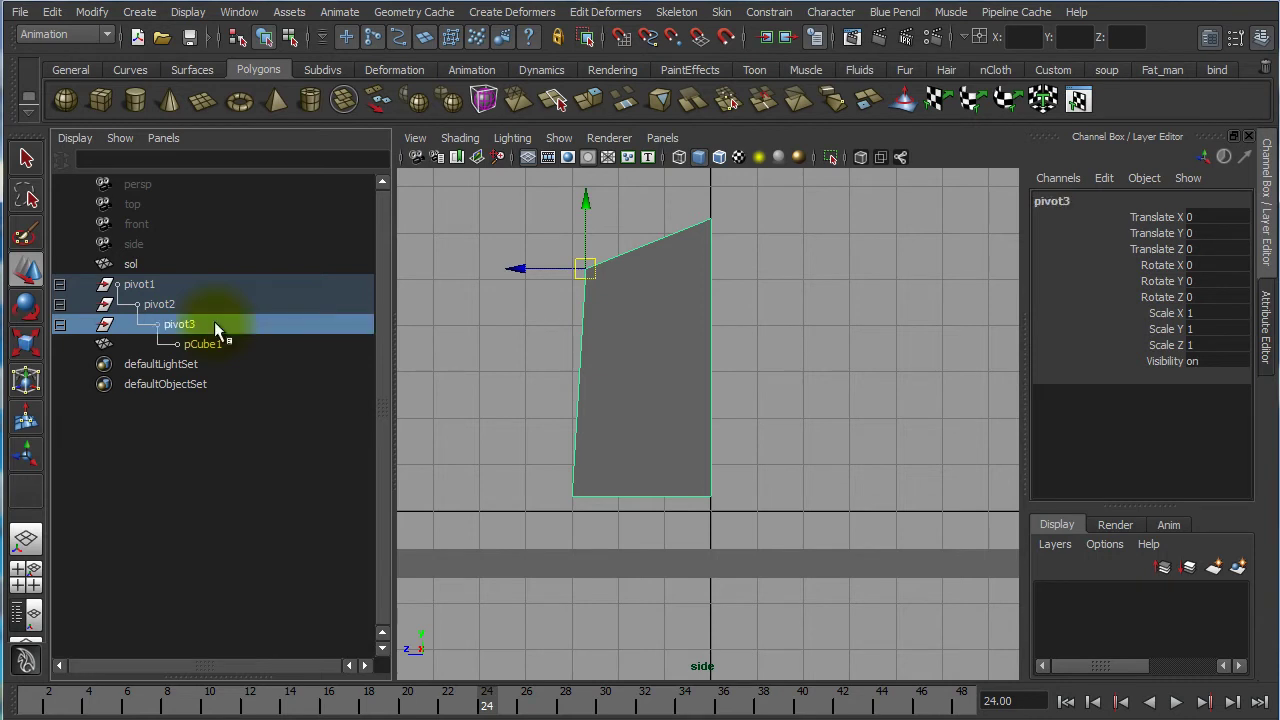
Raise the sol slab back under the block by setting its Translate Y to 0, and narrow the object list
left_click(187, 282)
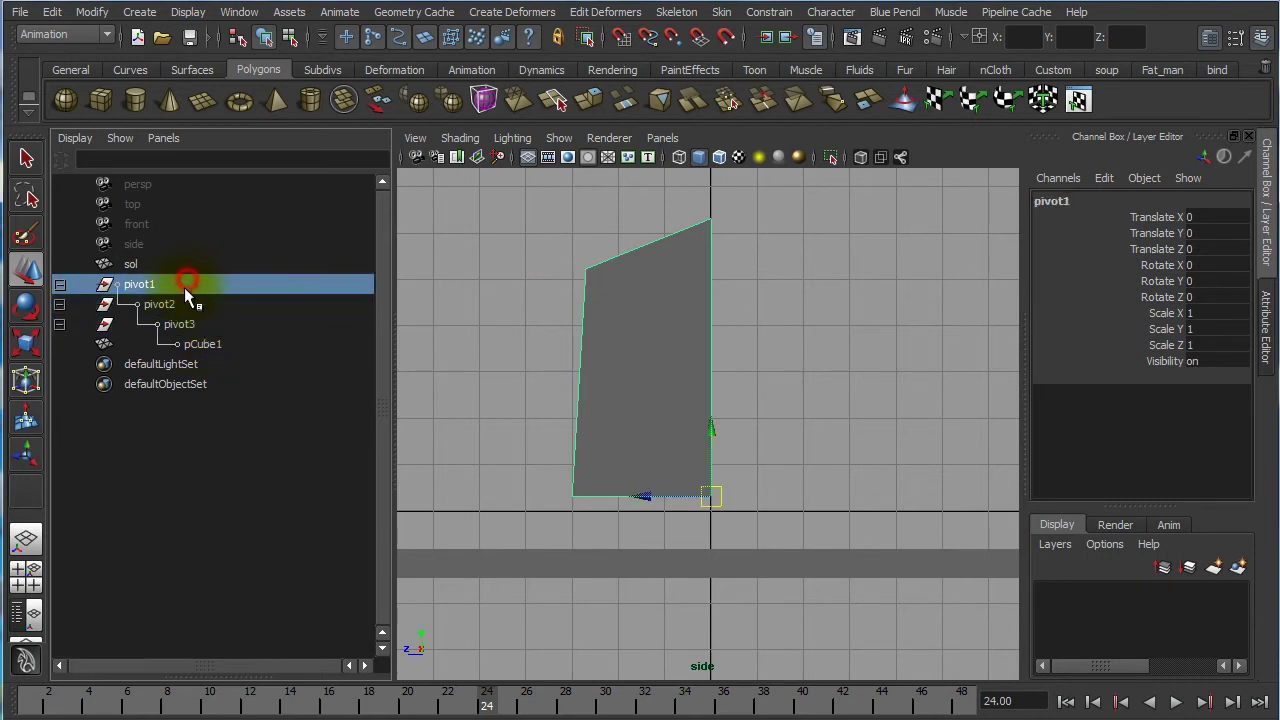
left_click(770, 565)
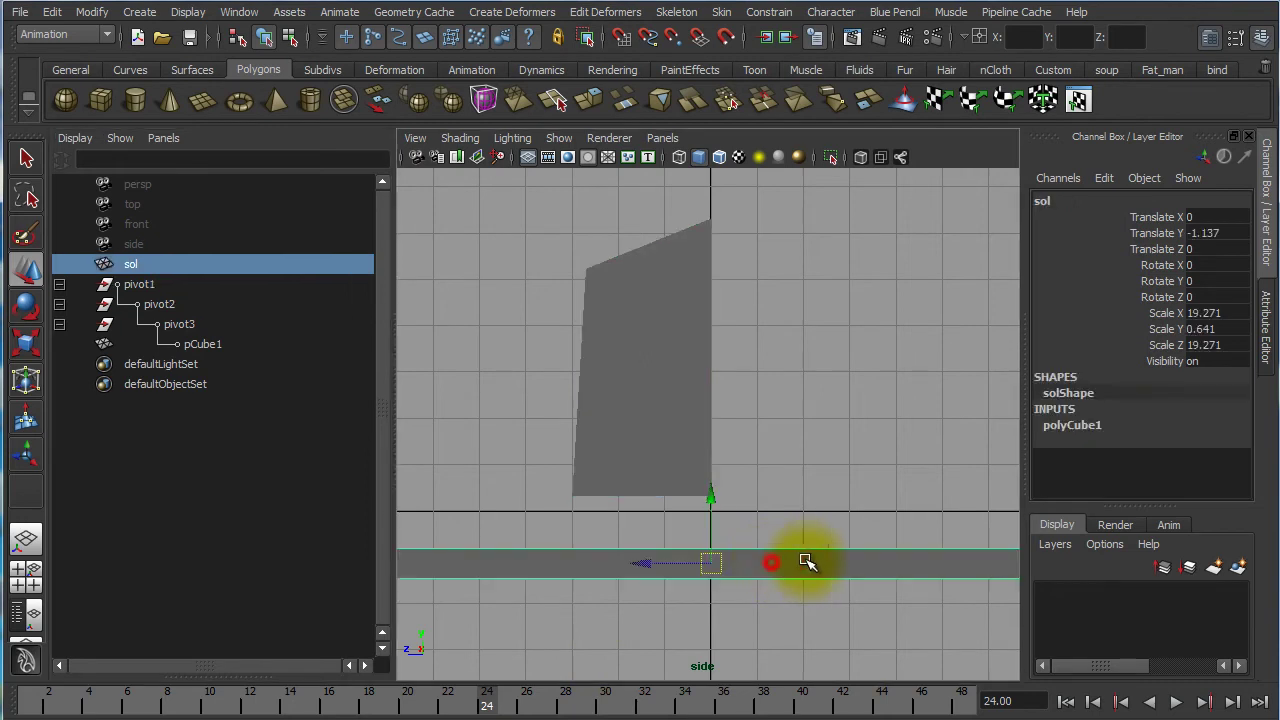
double_click(1208, 233)
type("0")
key("Return")
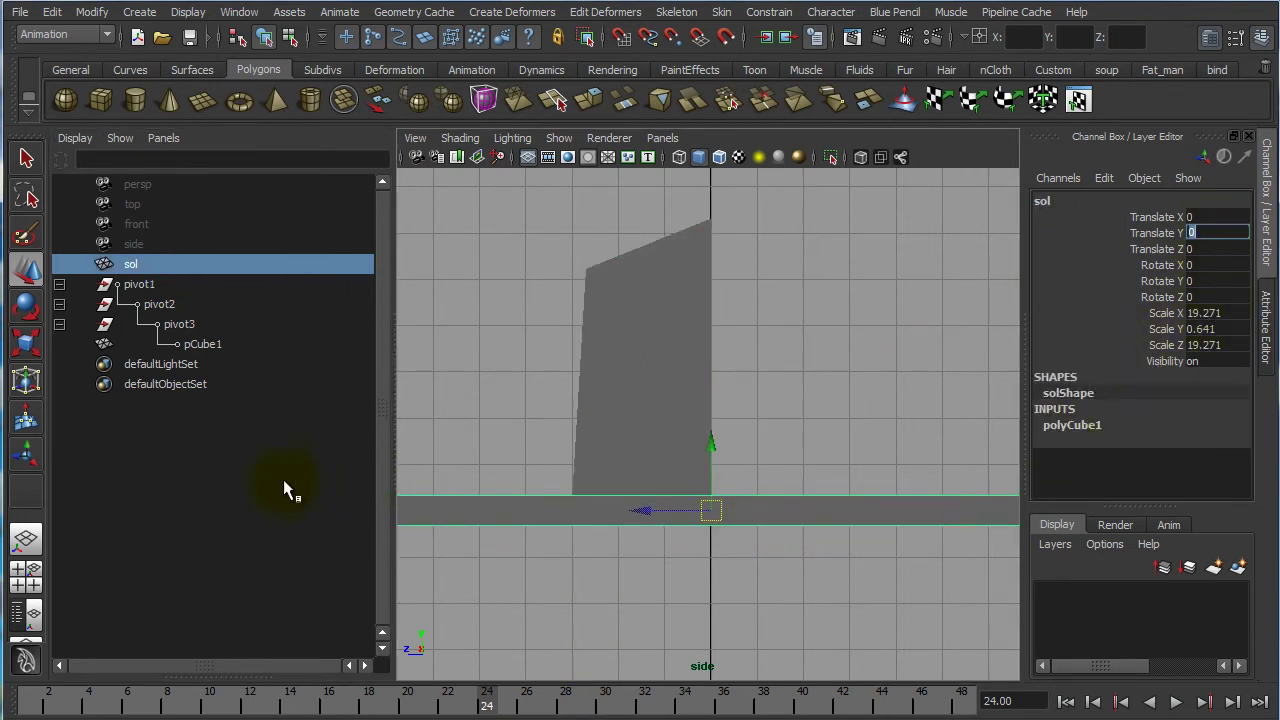
left_click_drag(393, 406, 264, 409)
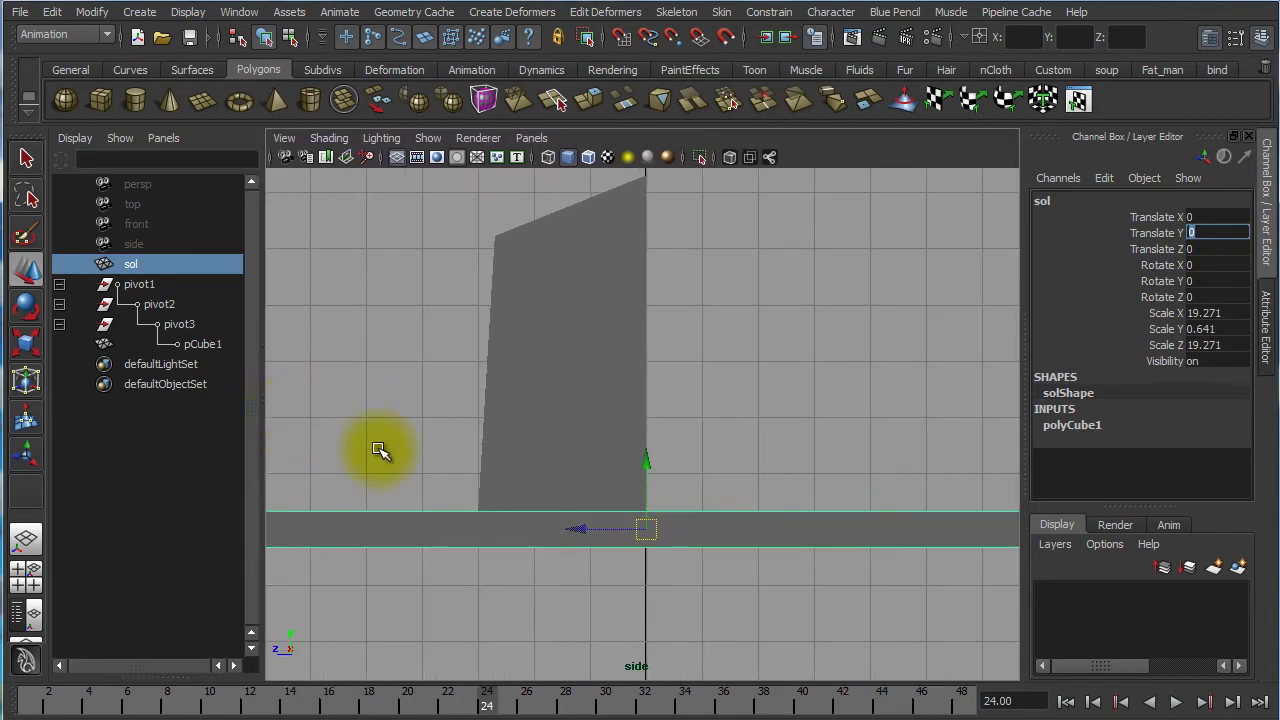
Set a keyframe on all channels of pivot1 at frame 1 with the block upright, and check that pCube1 carries no key
left_click_drag(470, 700, 30, 700)
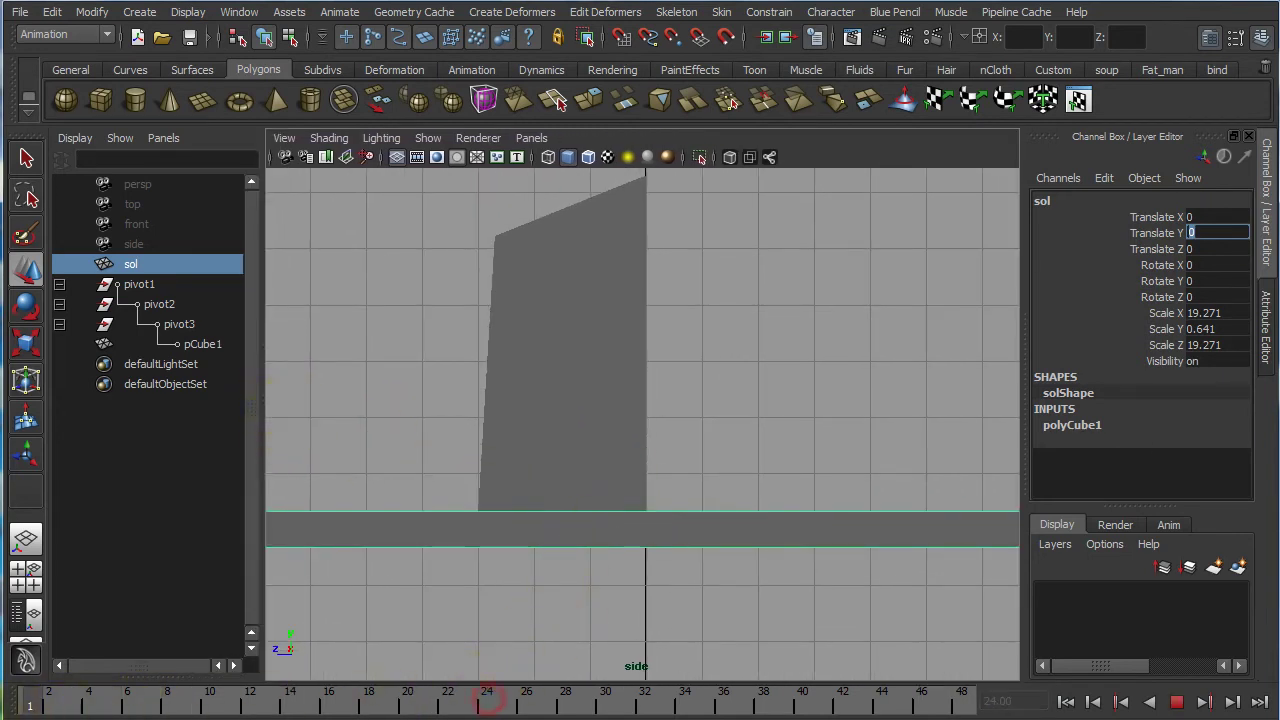
left_click(171, 287)
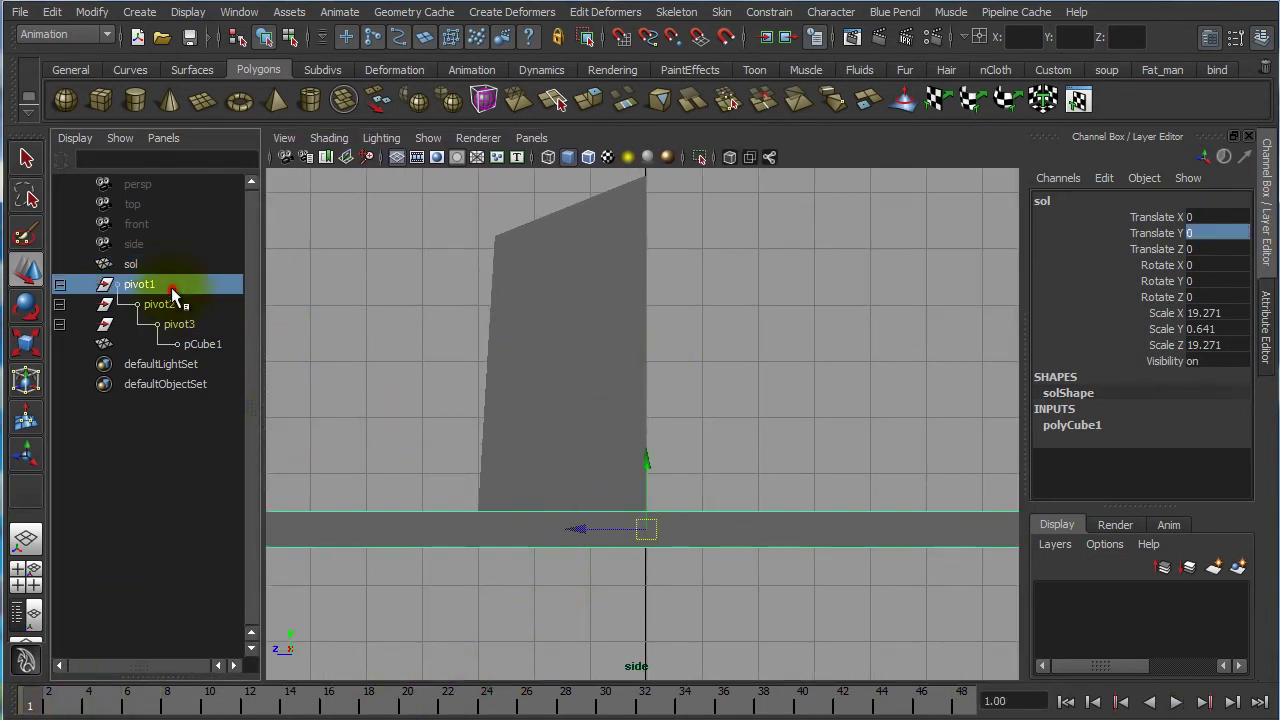
right_click_drag(628, 466, 714, 475, "alt")
middle_click_drag(678, 437, 651, 509, "alt")
right_click_drag(651, 509, 623, 509, "alt")
middle_click_drag(623, 509, 430, 557, "alt")
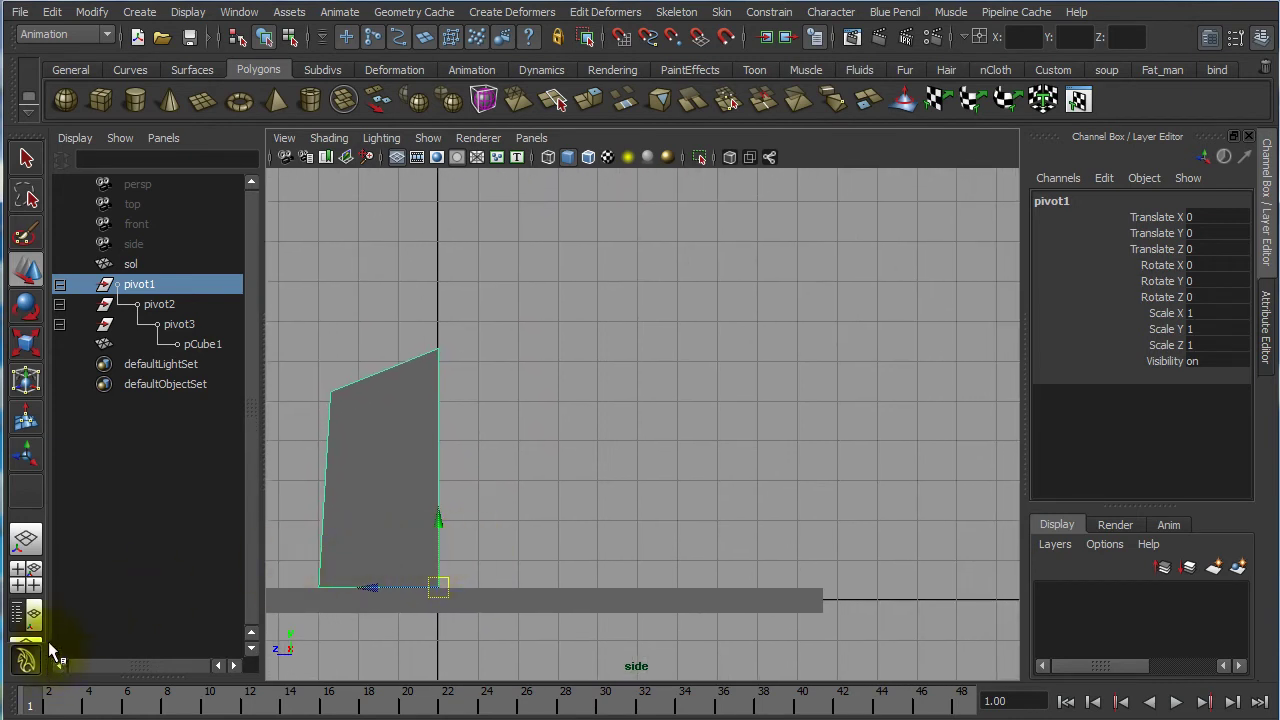
key("alt+v")
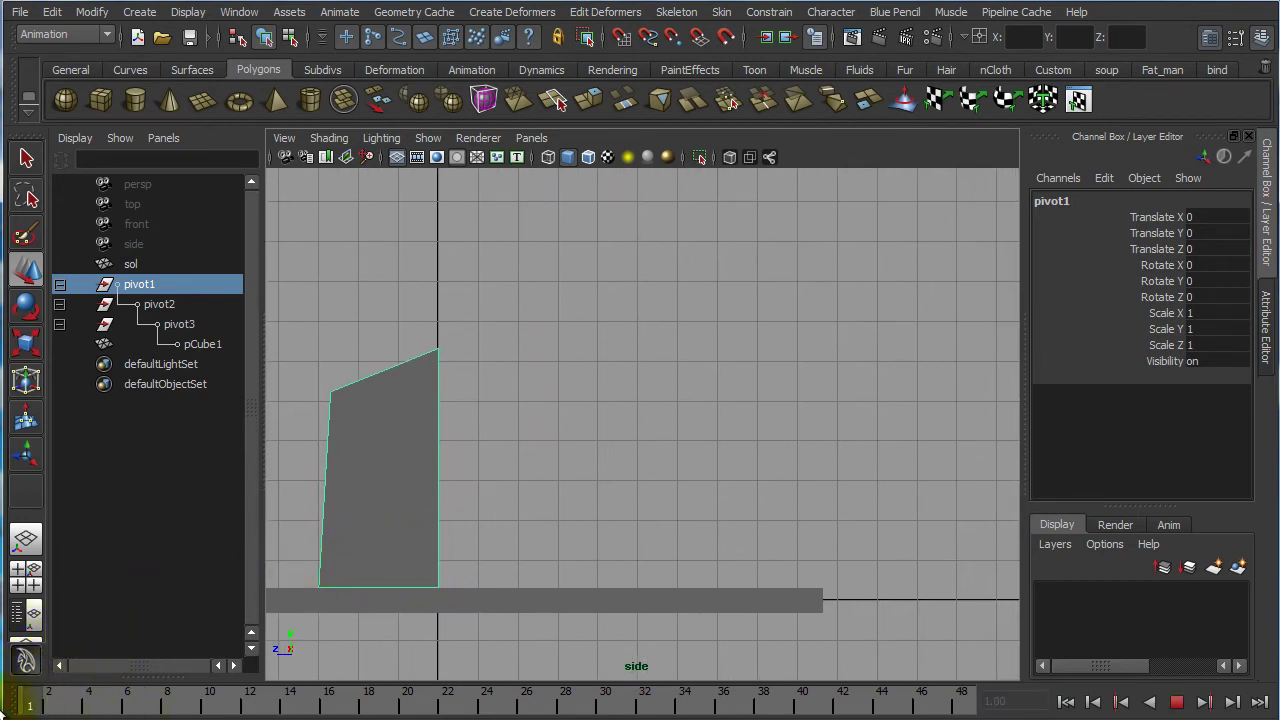
mouse_move(30, 706)
left_mouse_down()
mouse_move(267, 708)
mouse_move(5, 712)
left_mouse_up()
key("alt+v")
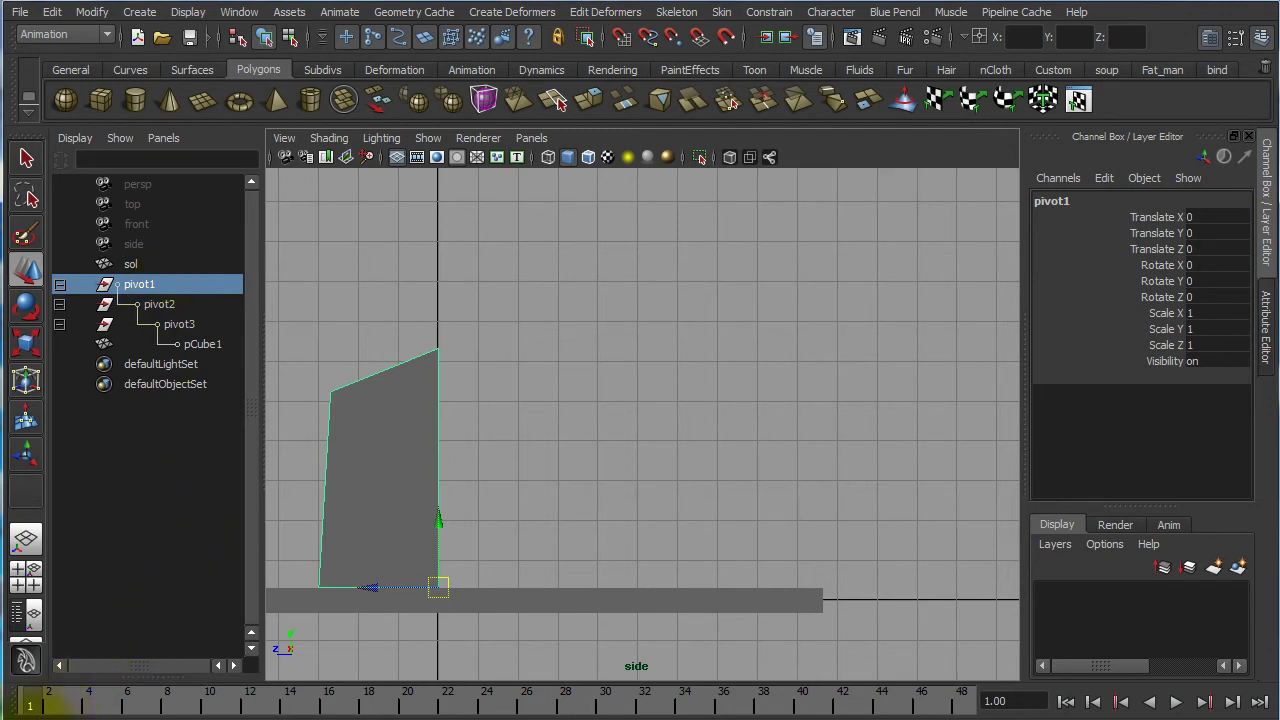
left_click(529, 437)
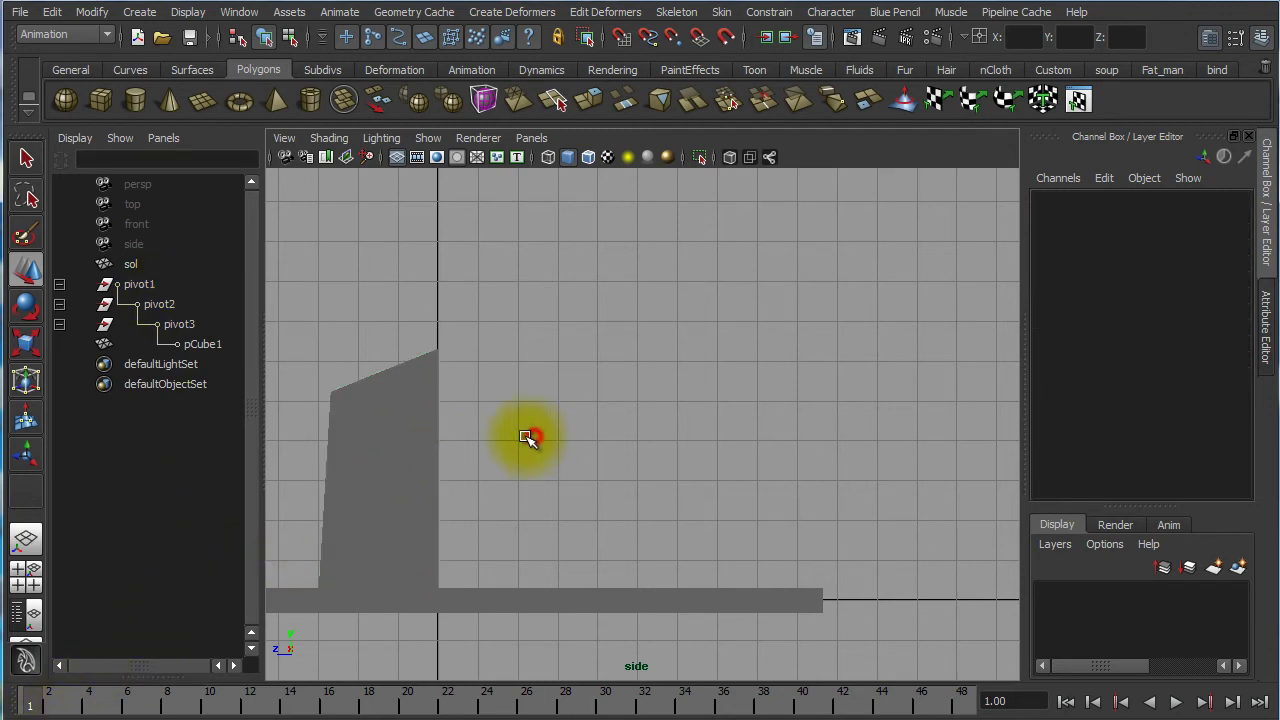
left_click(150, 286)
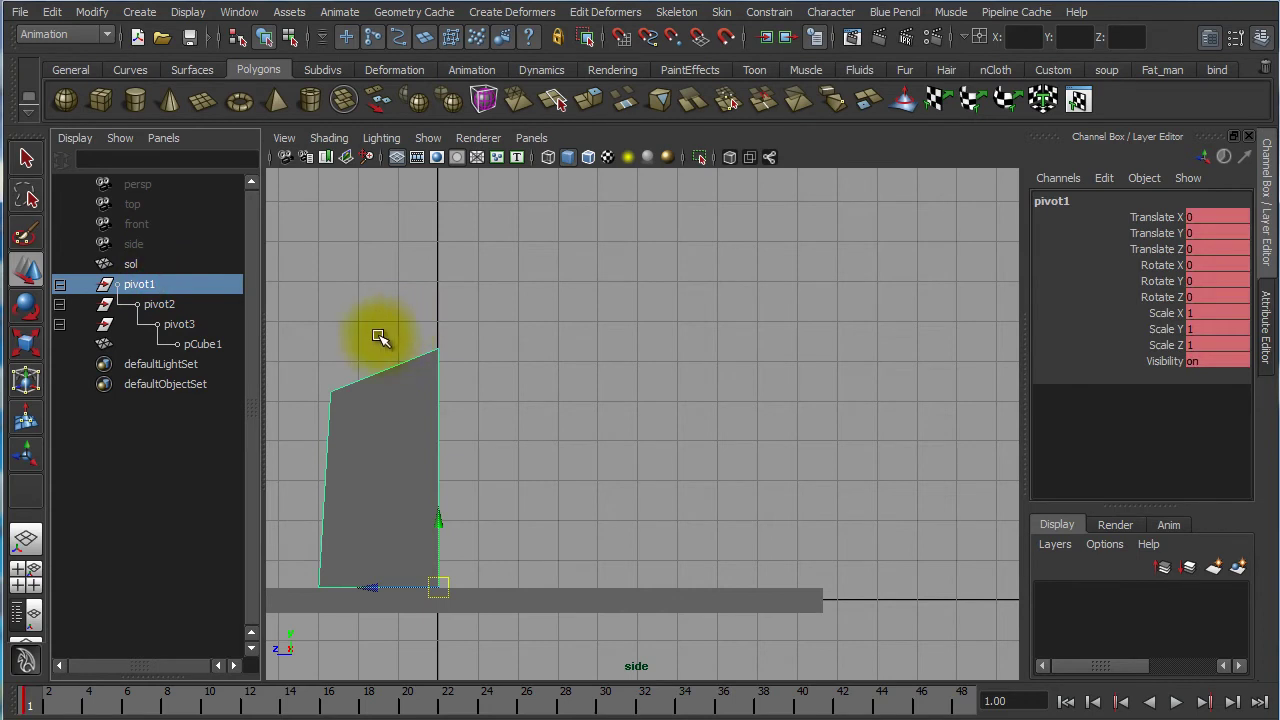
left_click(566, 420)
left_click(380, 478)
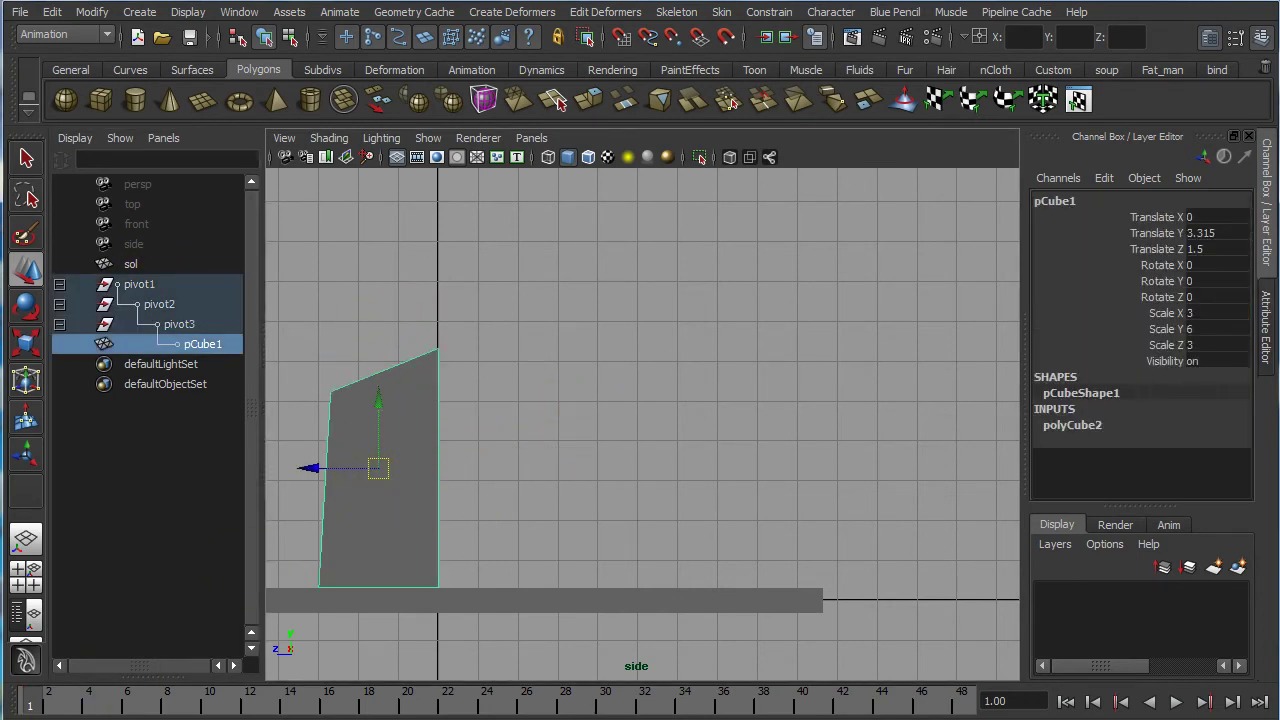
left_click_drag(27, 708, 41, 706)
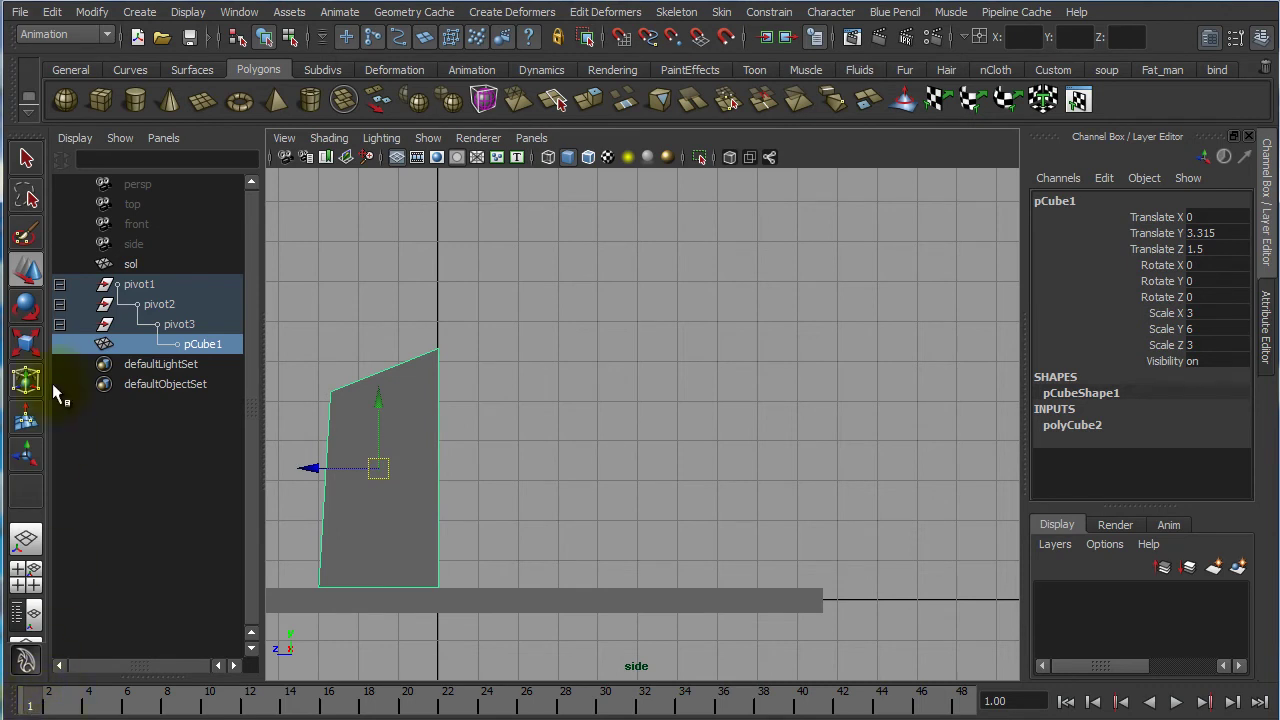
Key pivot1 at frame 10 with Rotate X at -90 so the block lies on the floor, and preview the motion
left_click(146, 284)
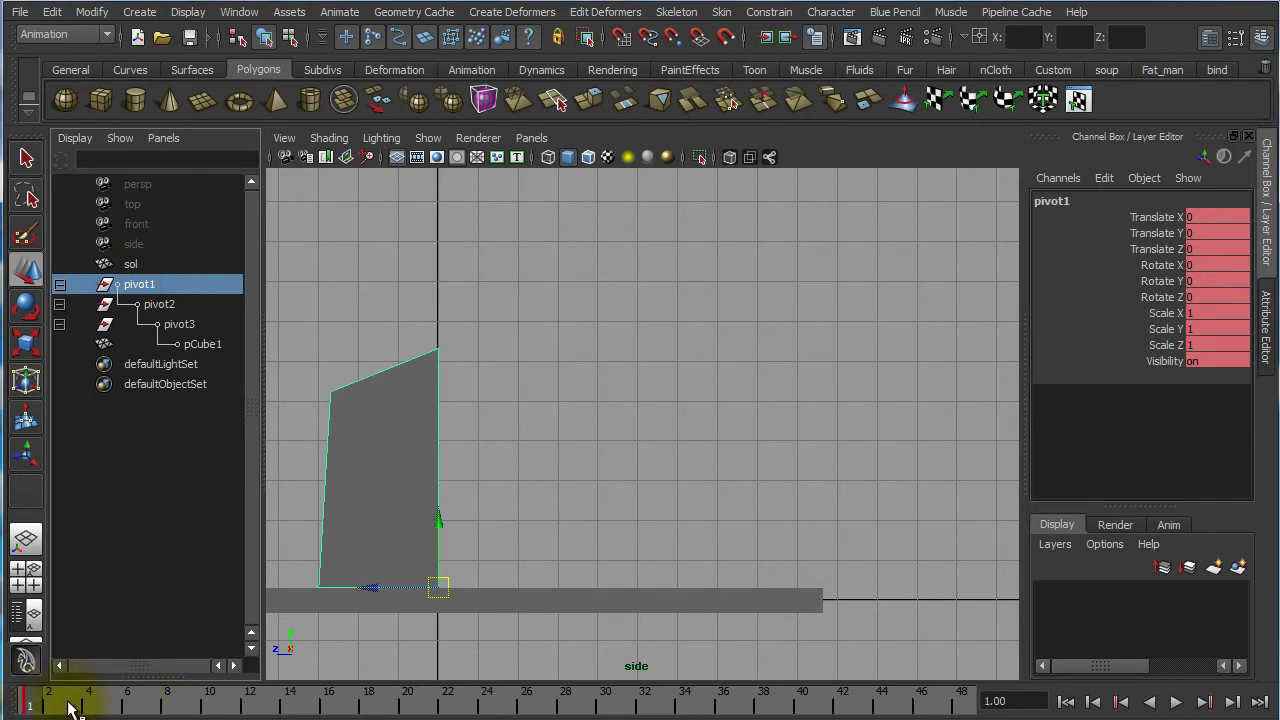
left_click_drag(38, 709, 211, 708)
key("e")
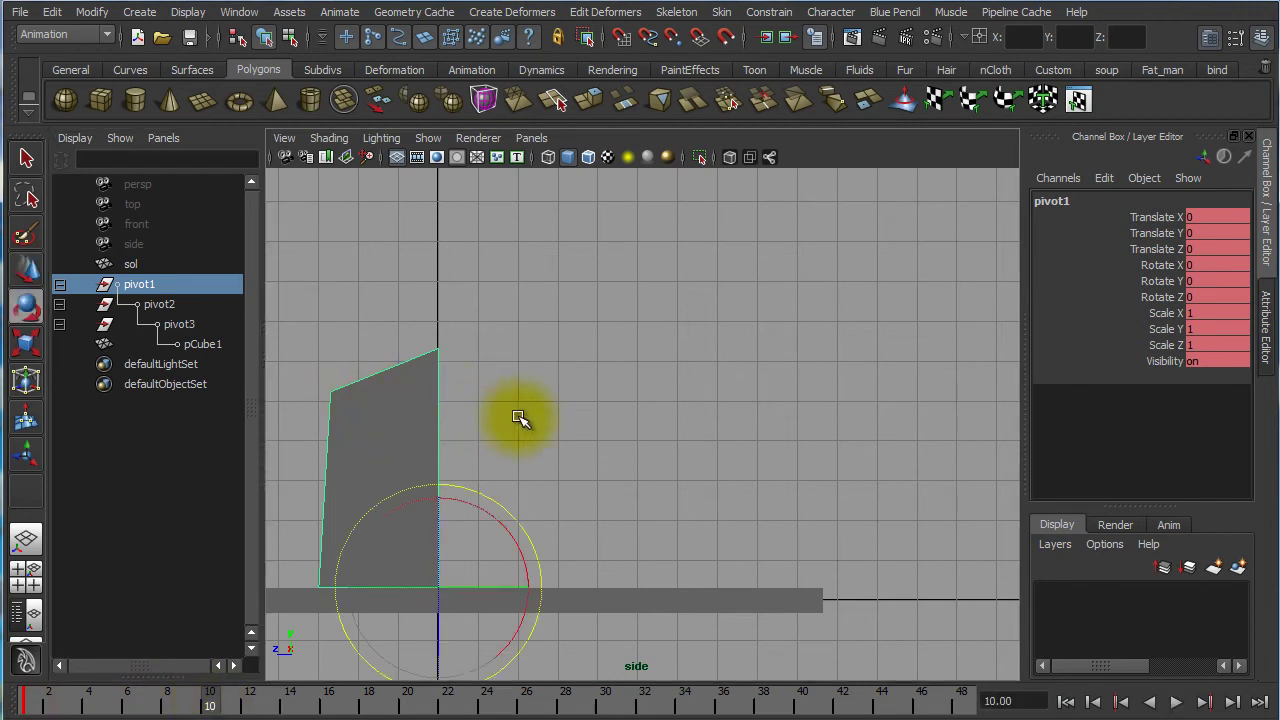
left_click_drag(480, 509, 700, 636)
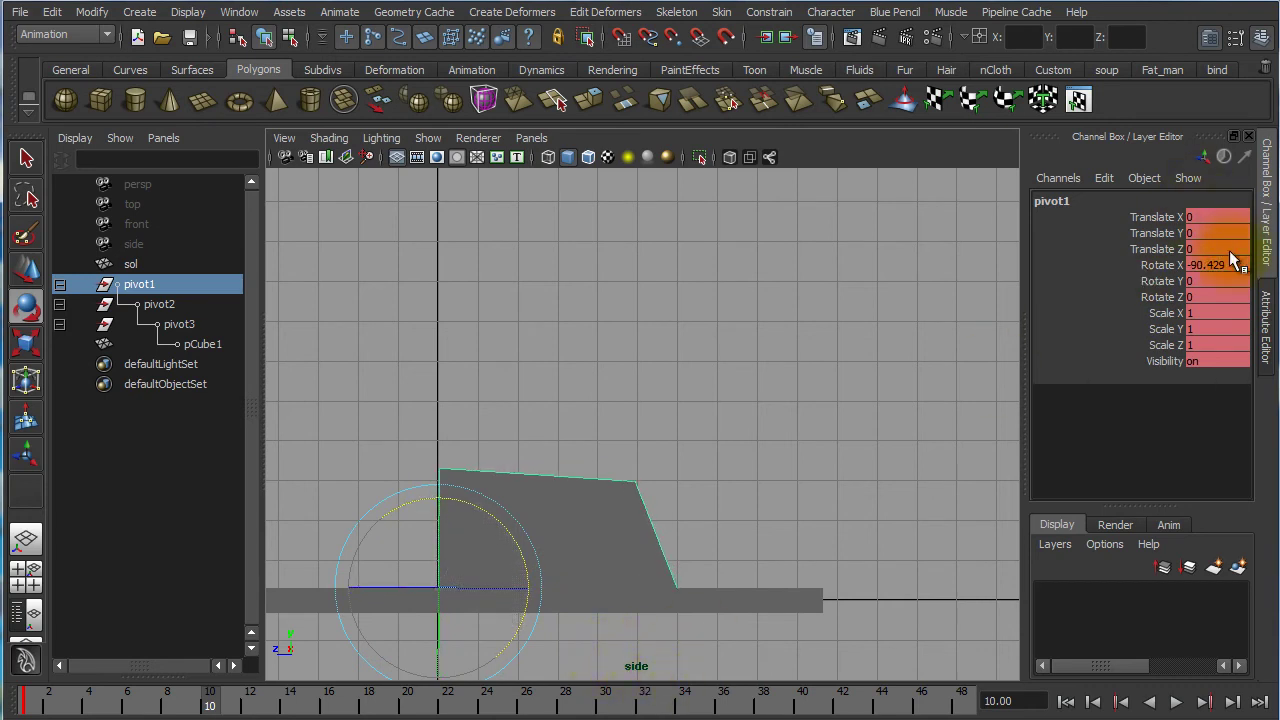
double_click(1233, 263)
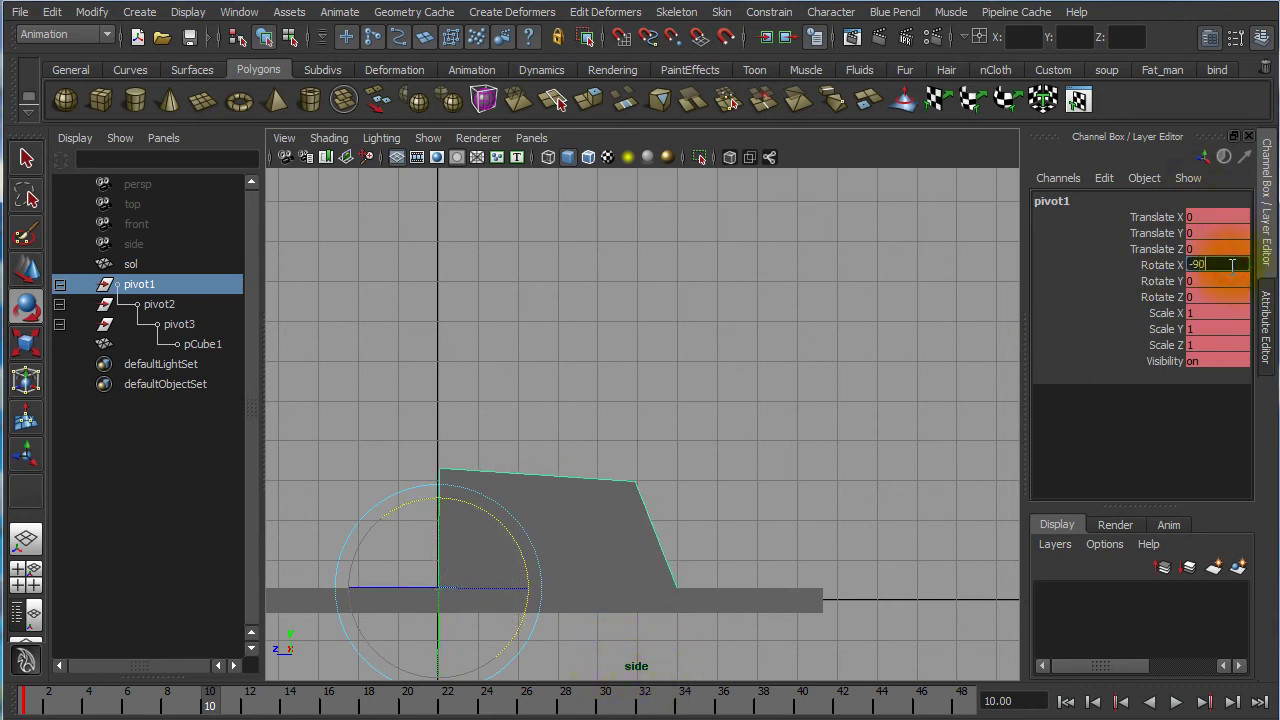
type("-90")
key("Return")
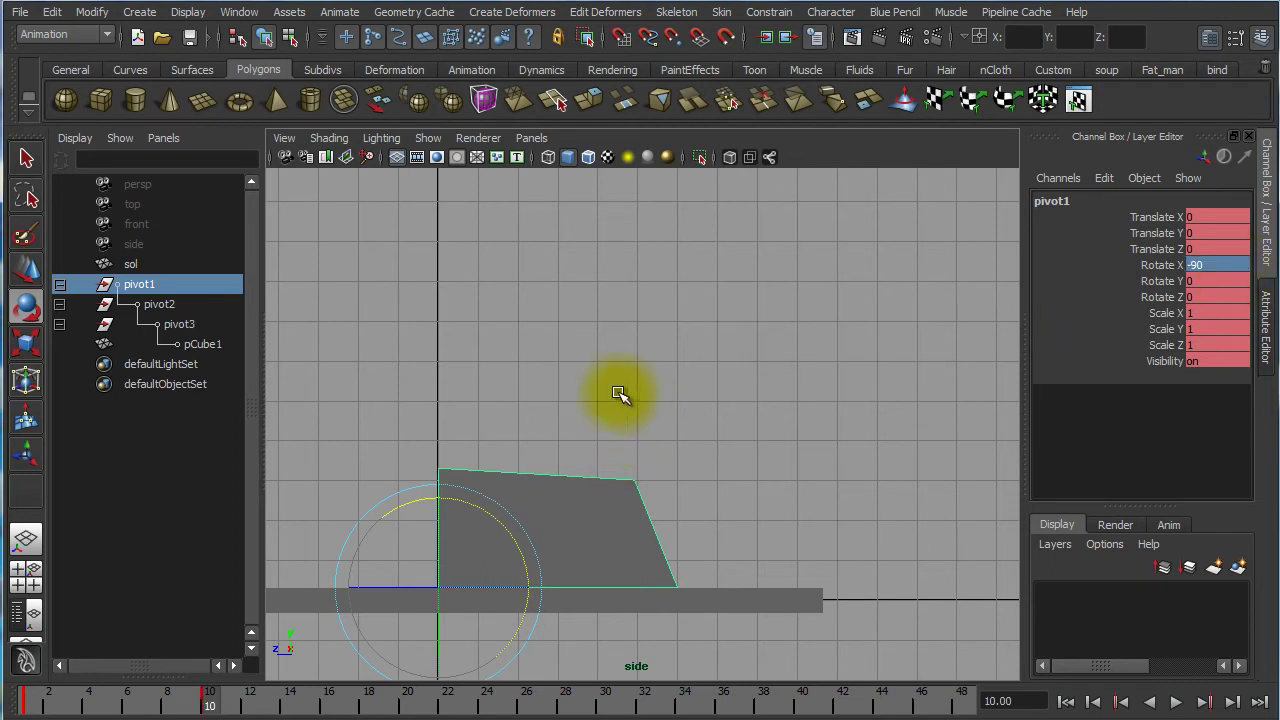
left_click(139, 284)
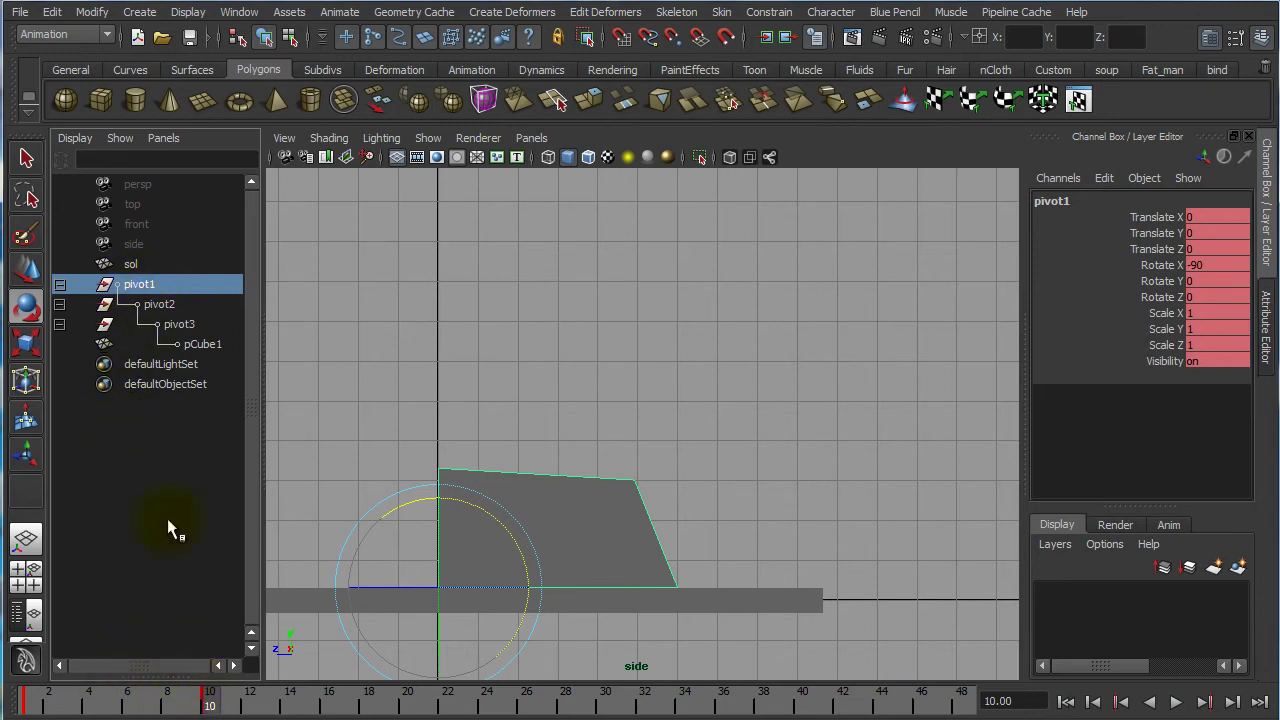
key("alt+v")
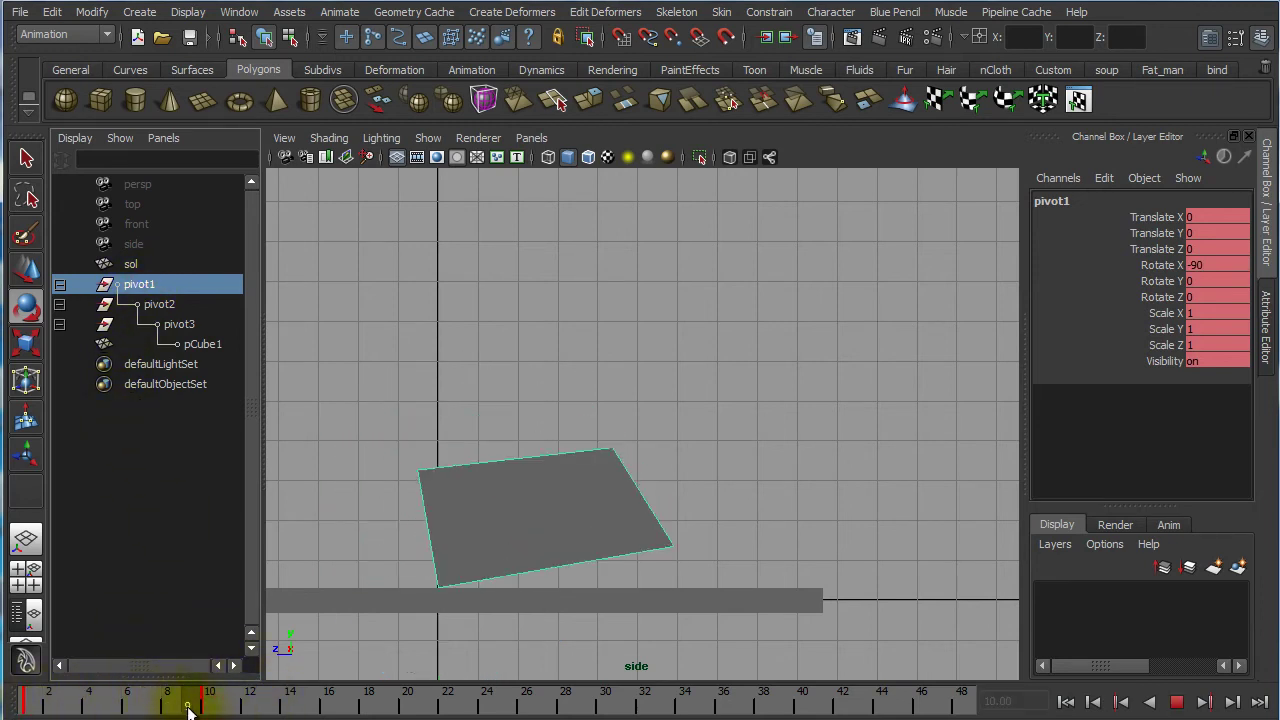
key("alt+v")
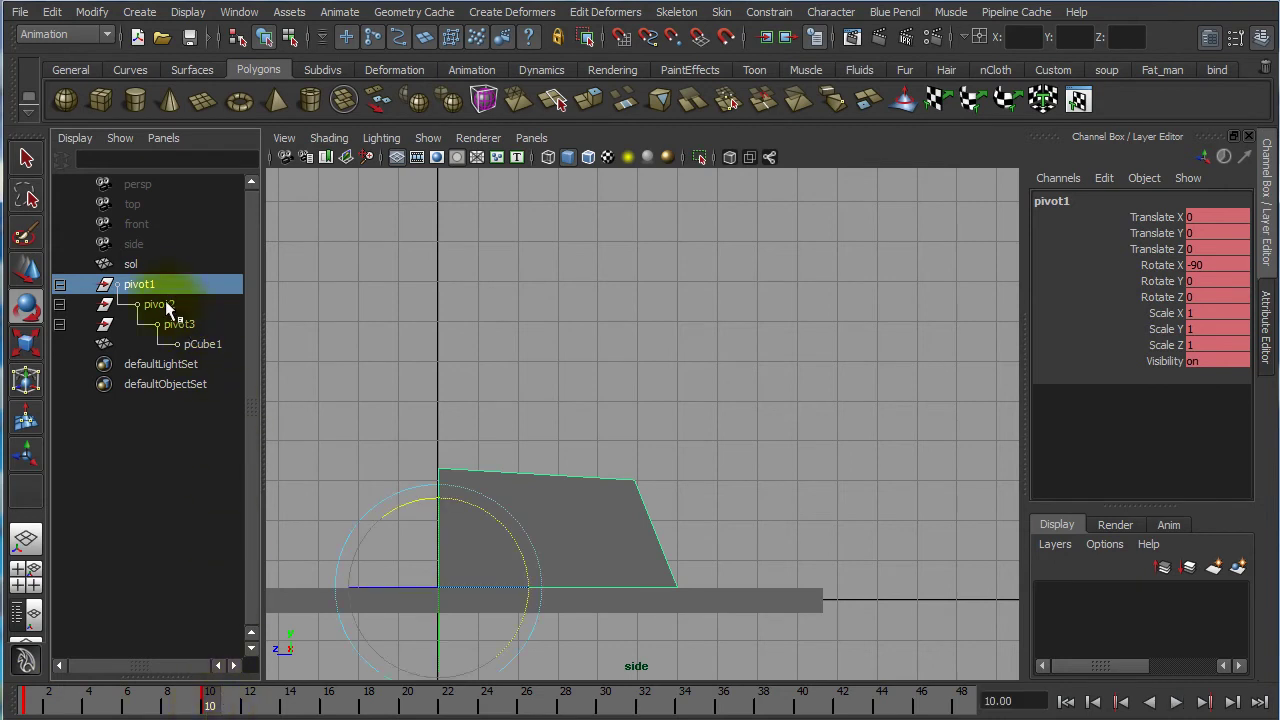
Try tipping the block further about the pivot2 corner and undo the test rotation
left_click(166, 302)
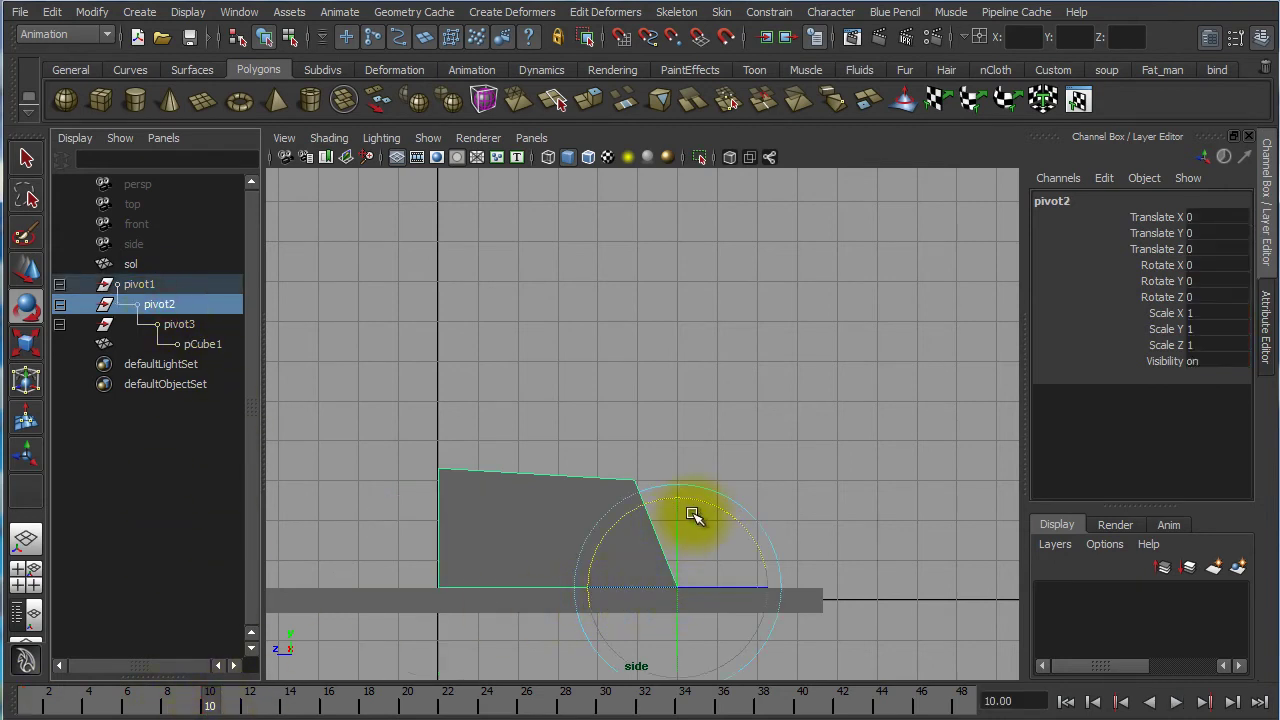
left_click_drag(720, 509, 826, 469)
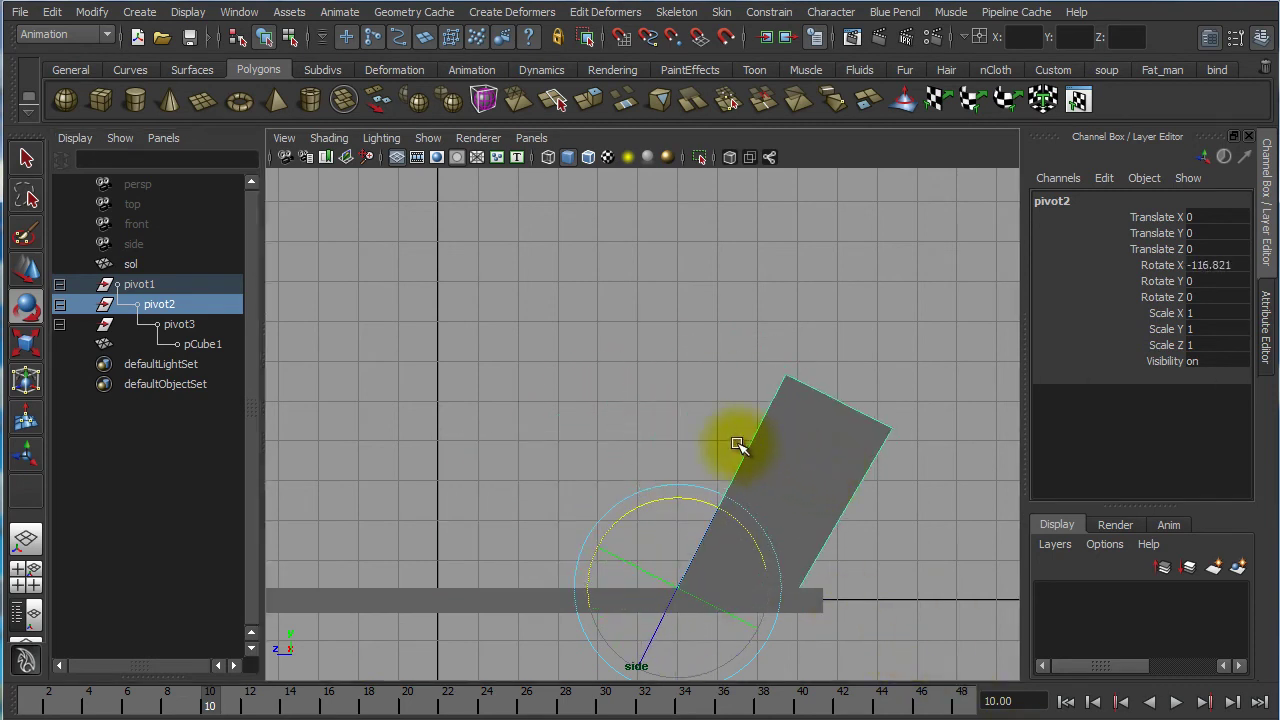
key("ctrl+z")
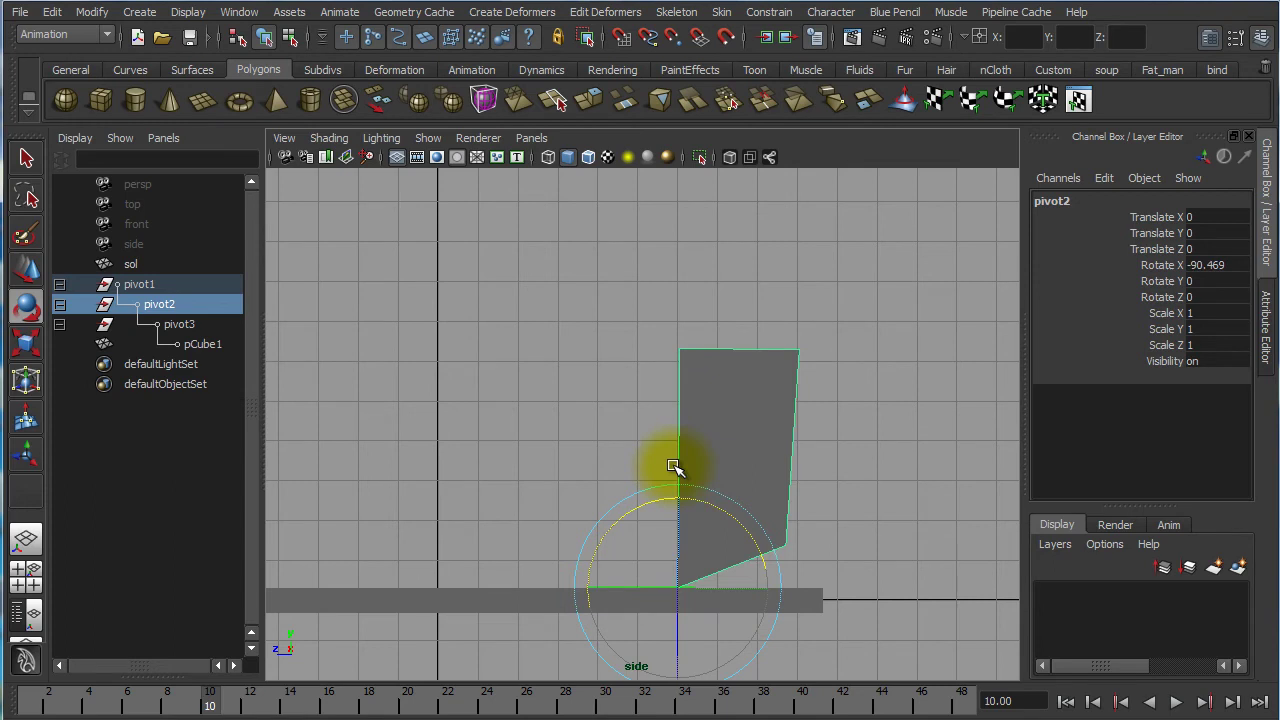
key("ctrl+z")
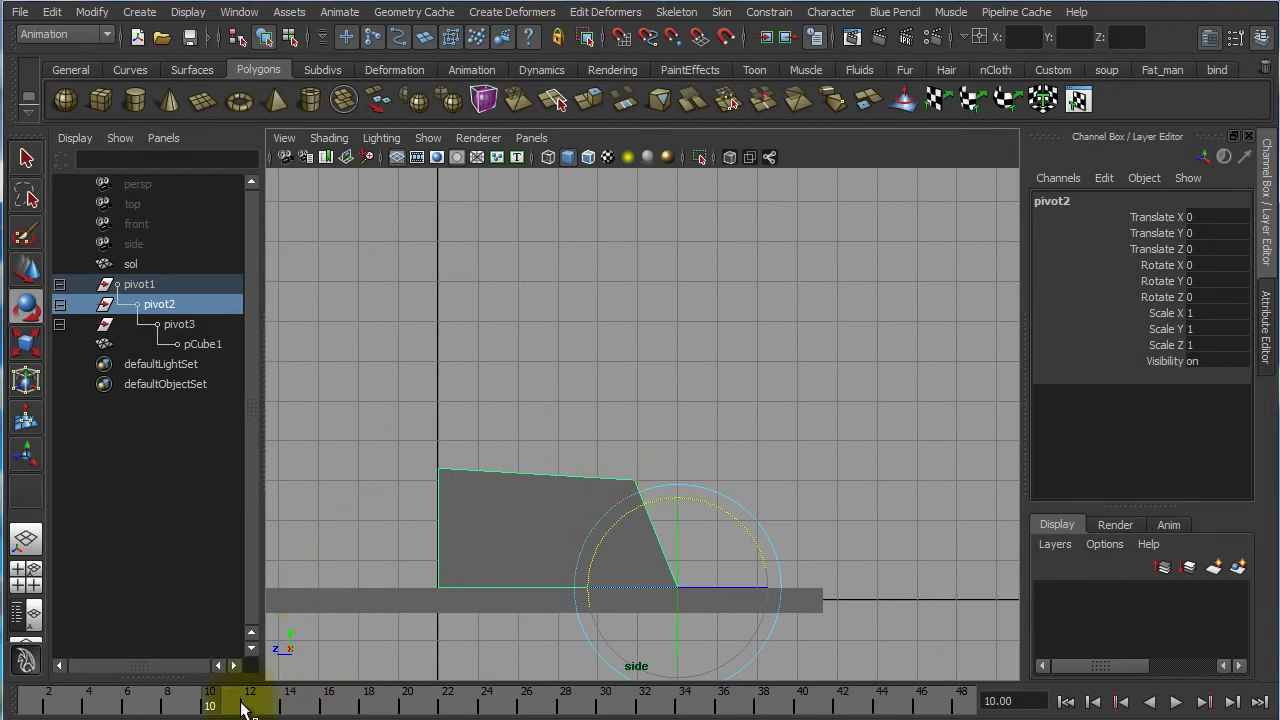
Key pivot2 unrotated at frame 10, and at frame 20 with Rotate X about -111.633 so the slanted face rests on the floor
key("s")
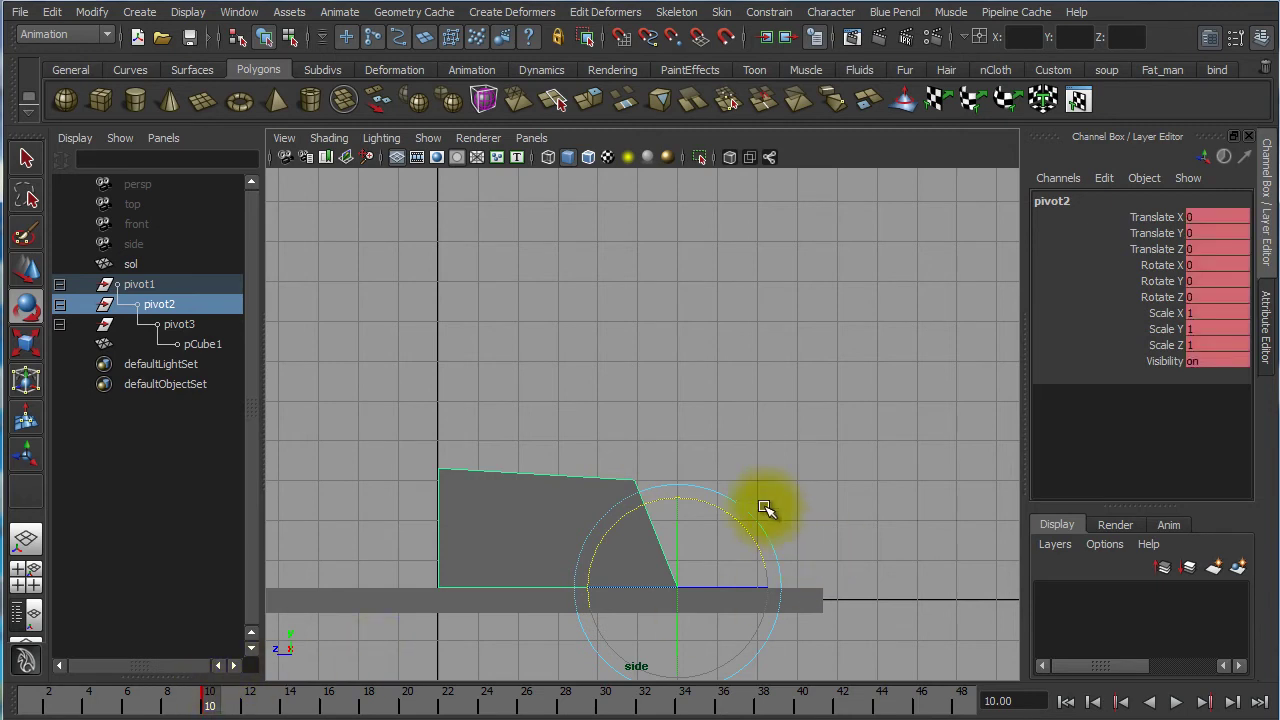
left_click_drag(237, 705, 418, 707)
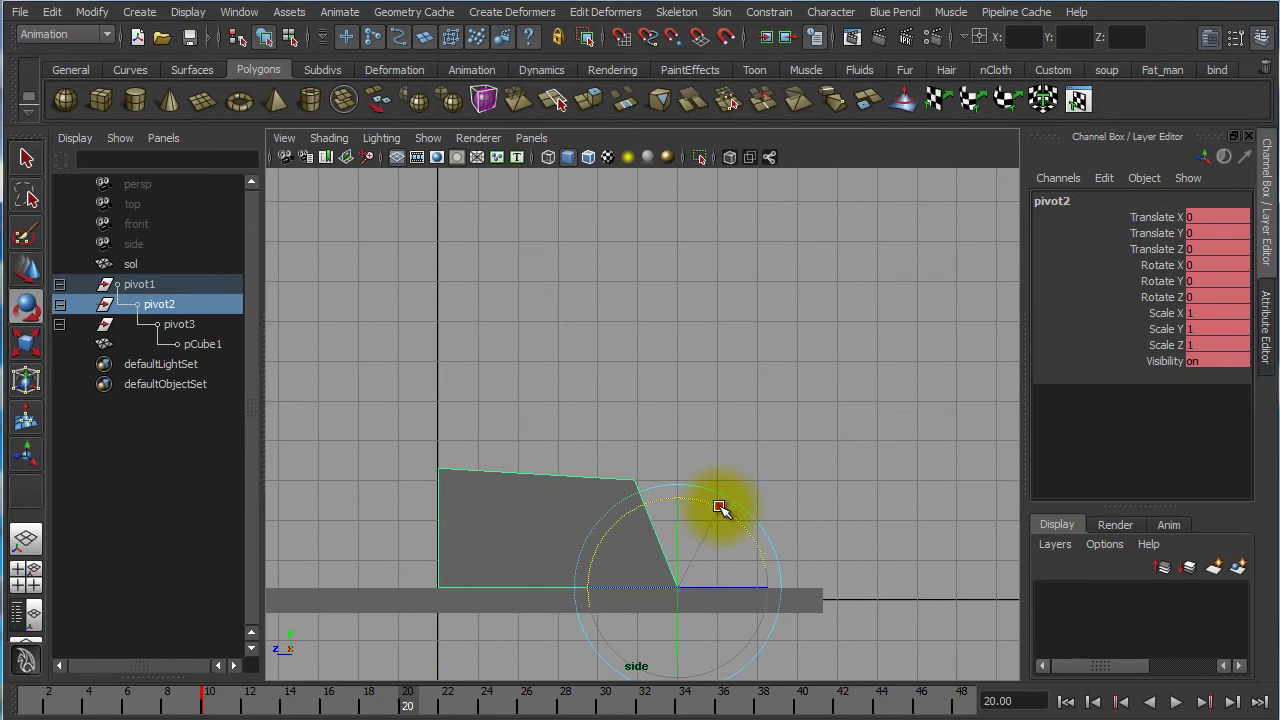
left_click_drag(719, 507, 613, 407)
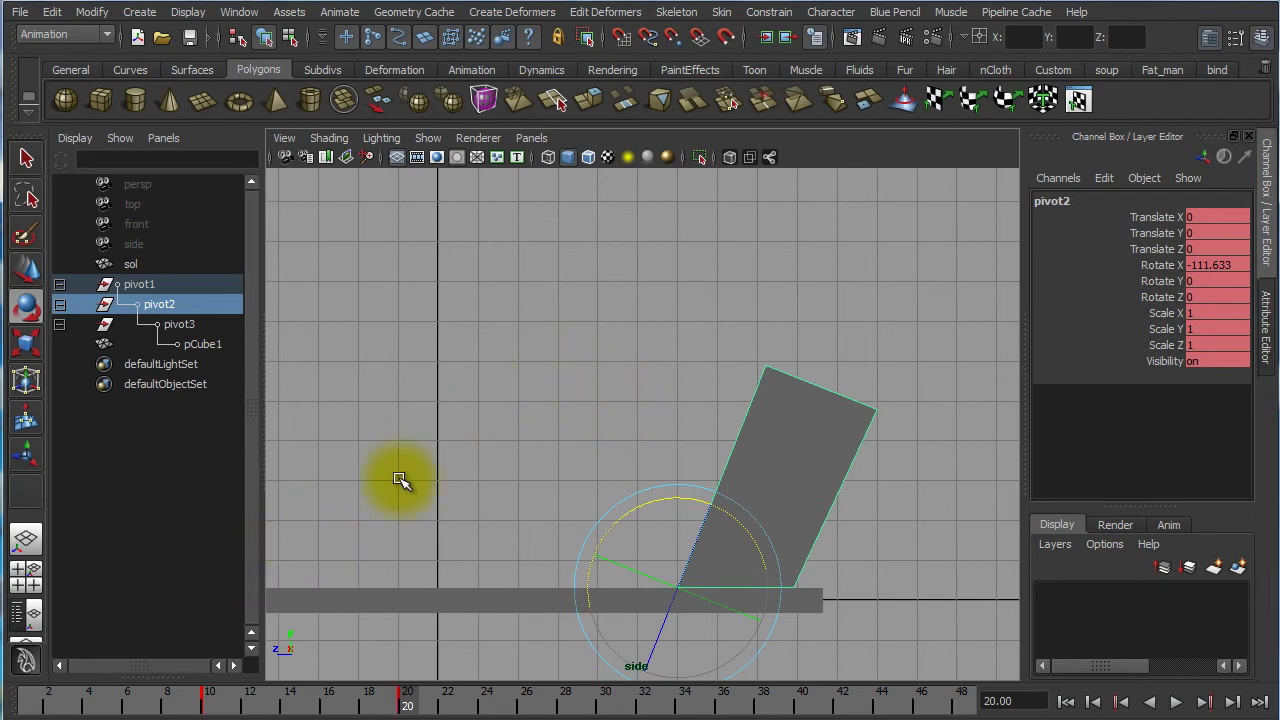
Slide the sol slab along Z to about -8.761 so that it extends beneath the tipped block
left_click(495, 384)
left_click(437, 608)
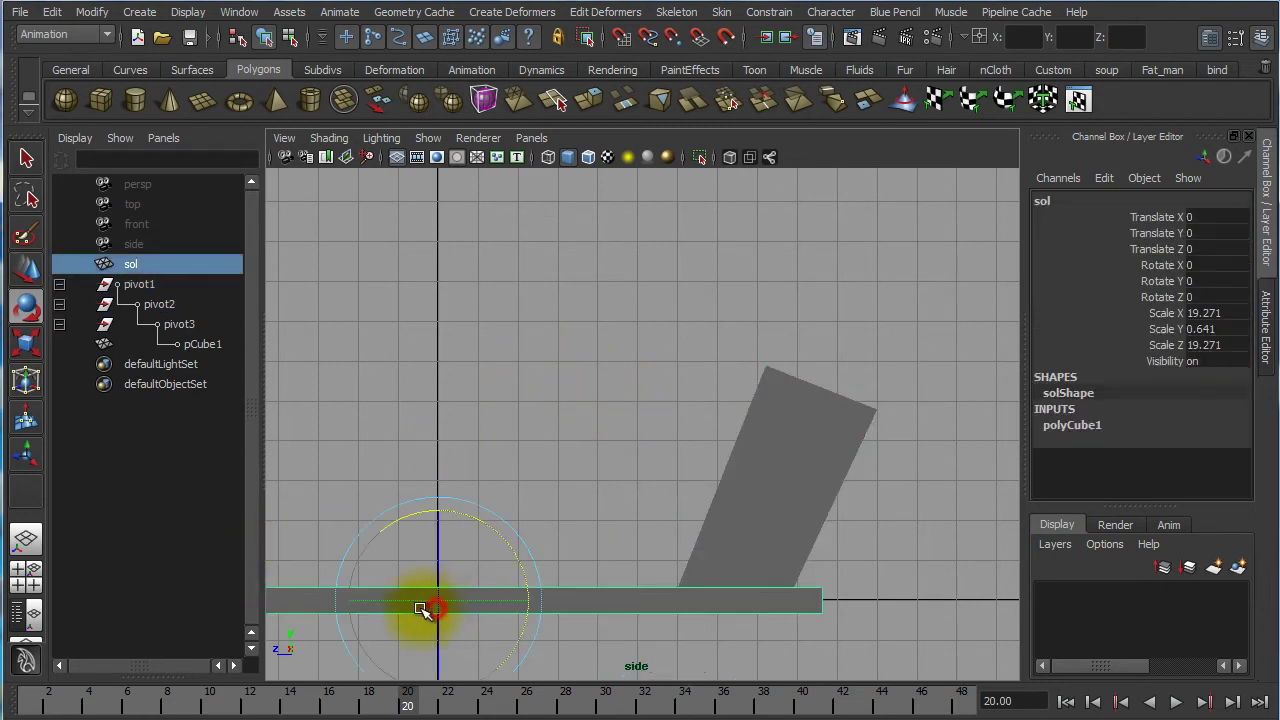
right_click_drag(574, 518, 312, 443, "alt")
key("w")
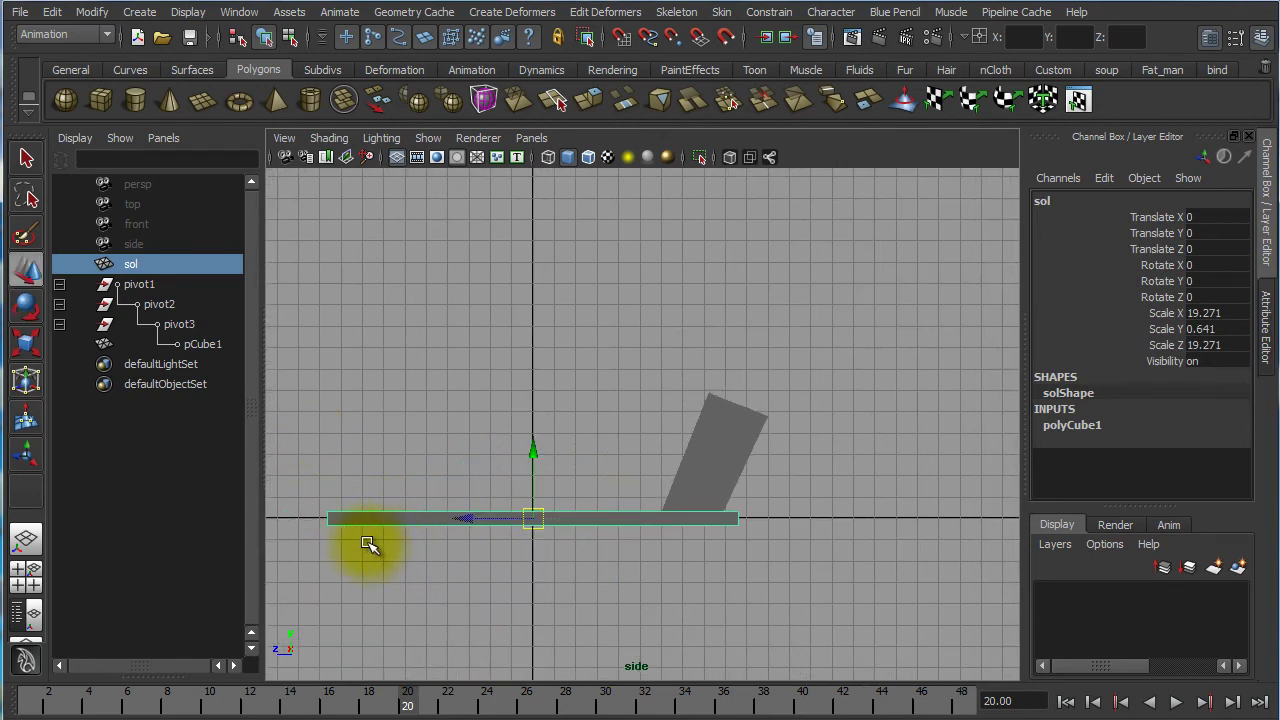
left_click_drag(463, 517, 651, 531)
right_click_drag(731, 466, 854, 477, "alt")
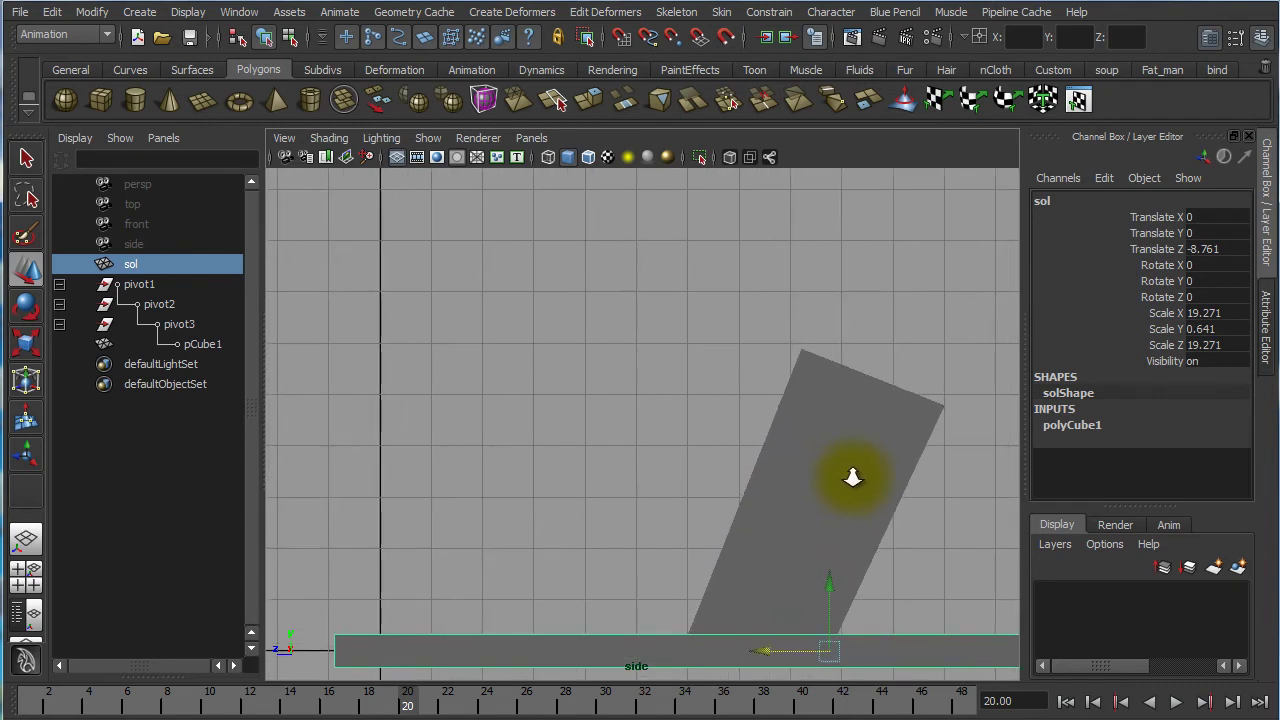
middle_click_drag(717, 437, 617, 371, "alt")
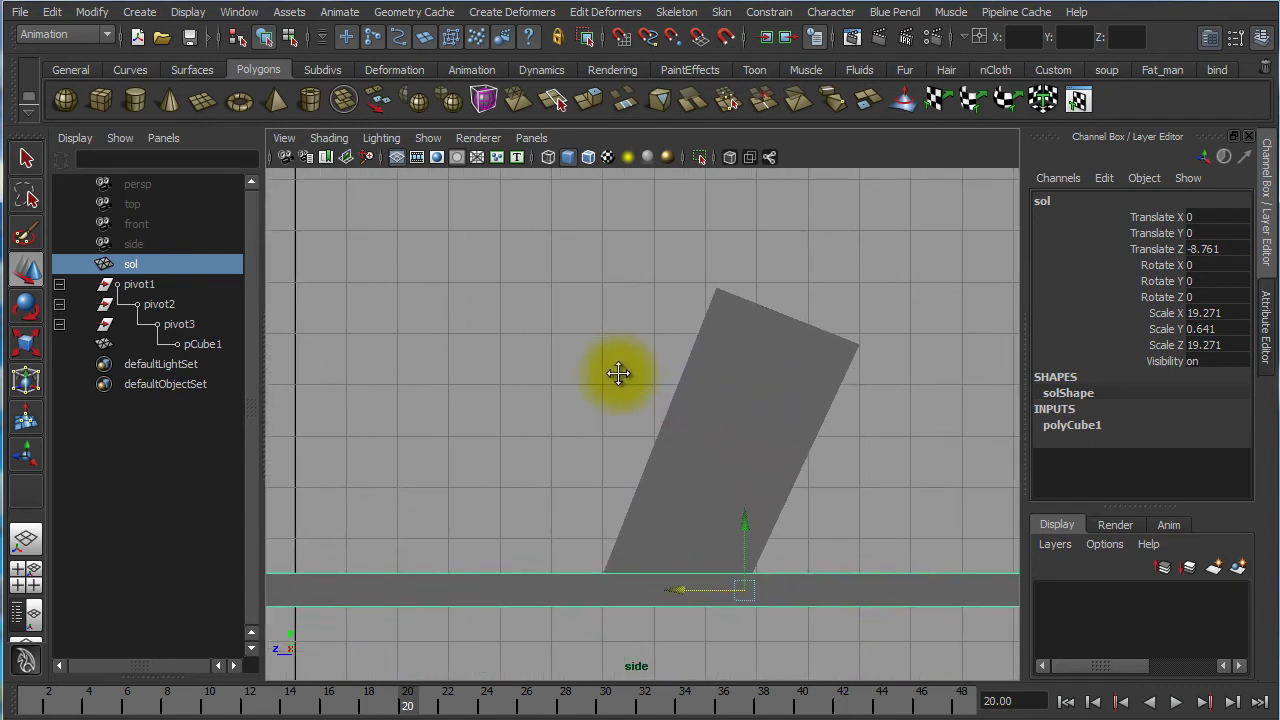
Preview pivot2's motion up to frame 20 and key pivot3 unrotated at frame 20
left_click(175, 305)
key("alt+v")
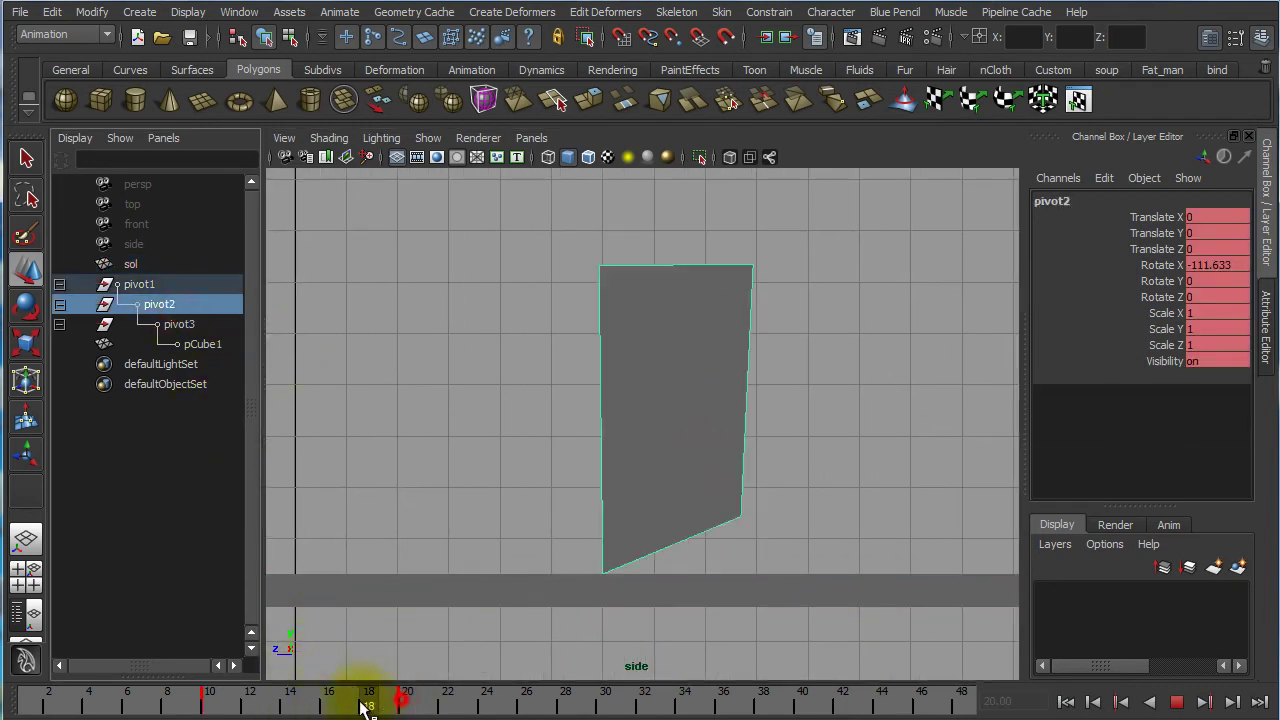
left_click_drag(365, 705, 407, 710)
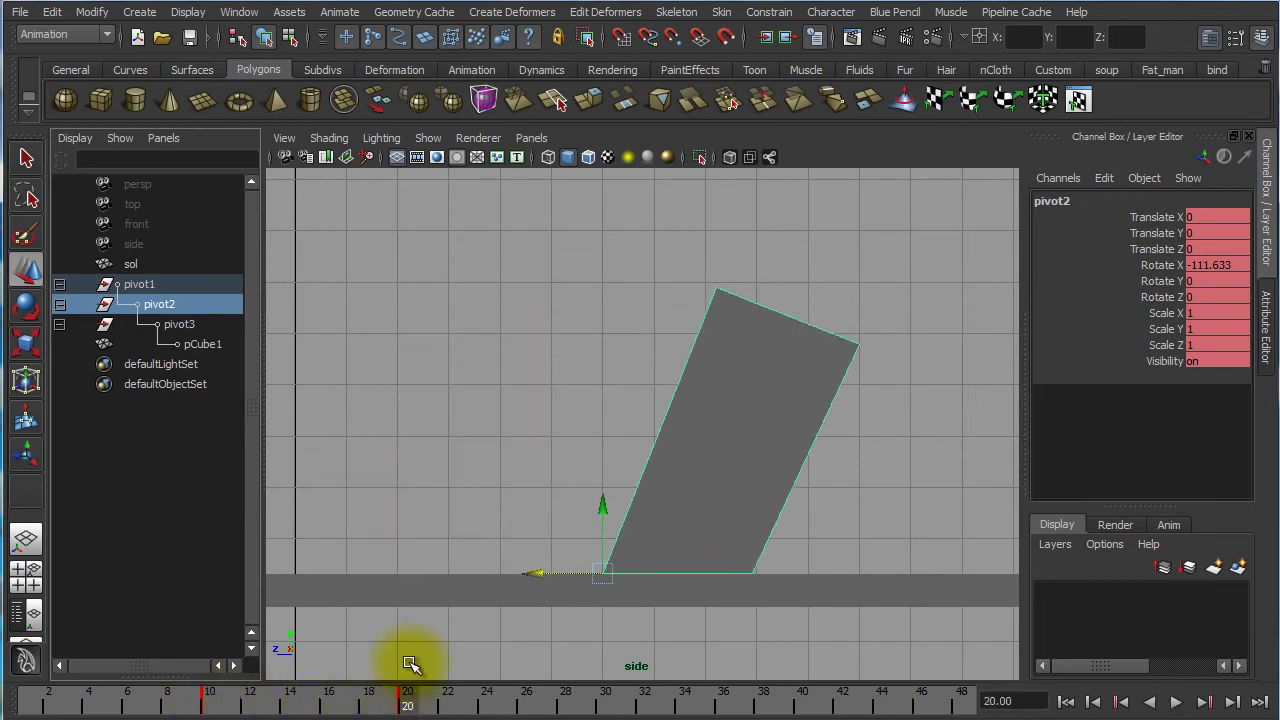
left_click(190, 325)
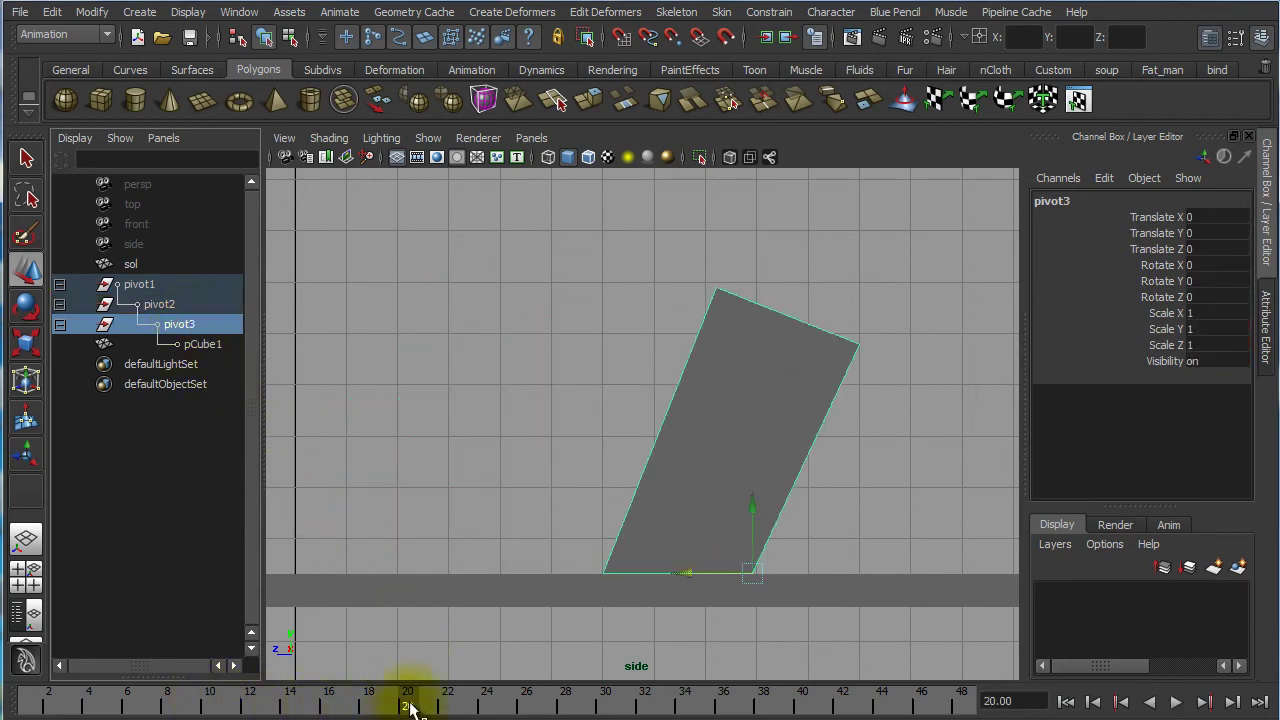
key("s")
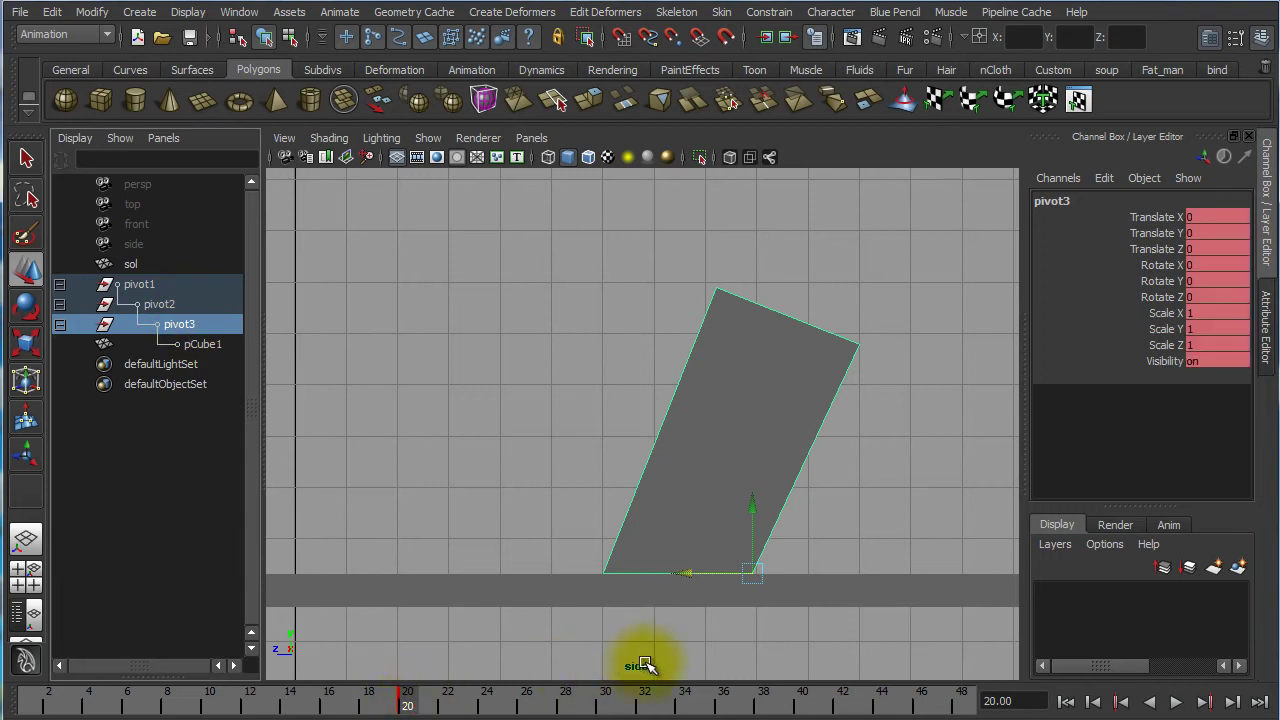
Key pivot3 at frame 30 with Rotate X about -65.023 so the block's long side rests on the floor, and preview the motion
left_click_drag(441, 708, 607, 710)
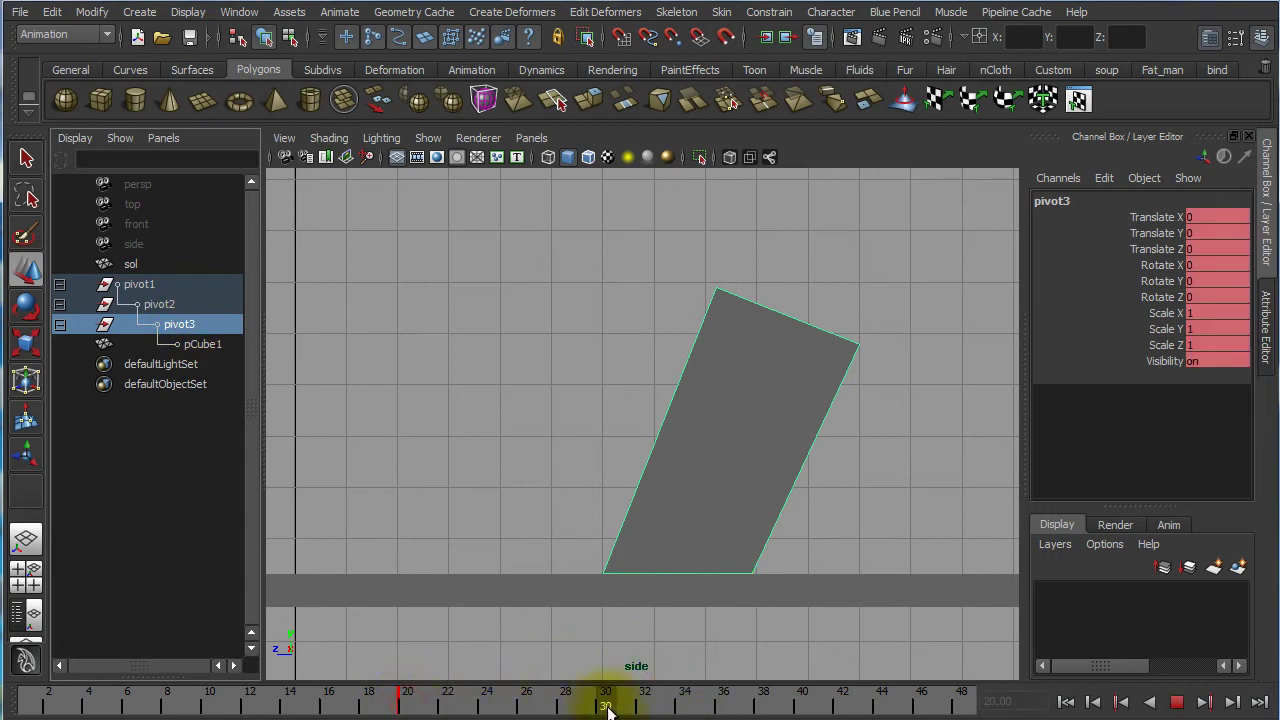
middle_click_drag(857, 591, 577, 597, "alt")
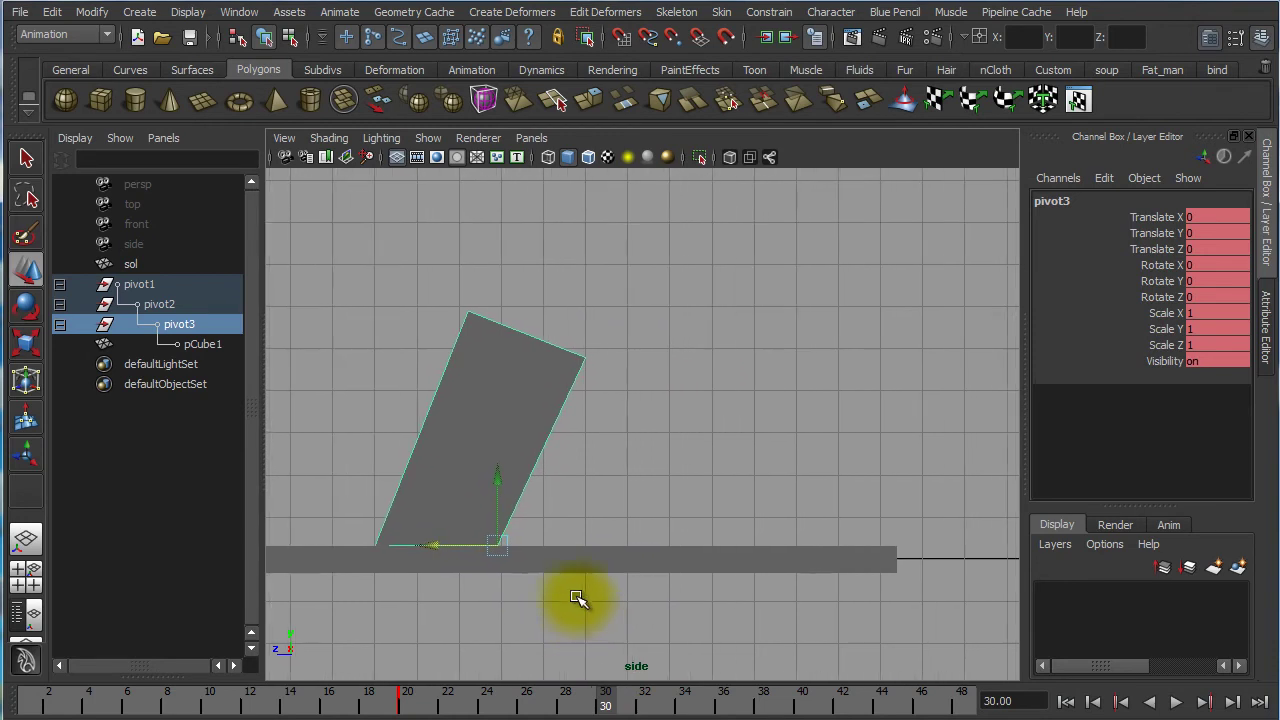
key("e")
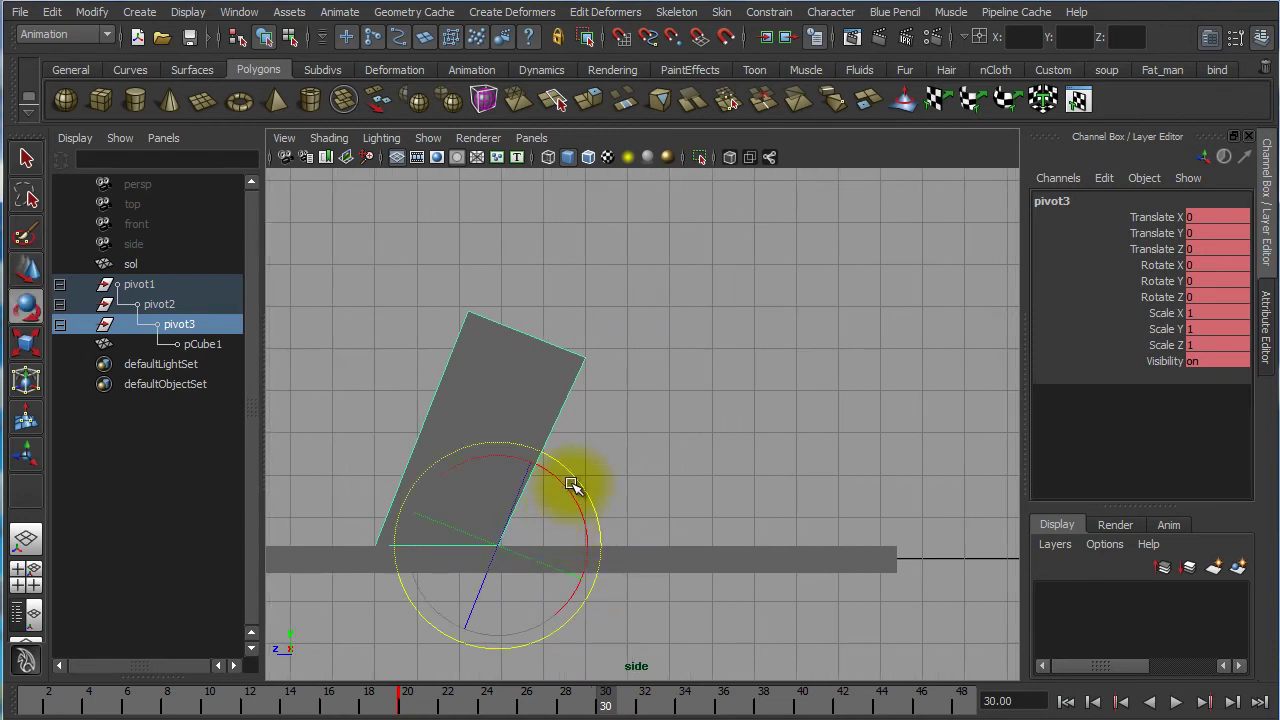
left_click_drag(569, 486, 644, 618)
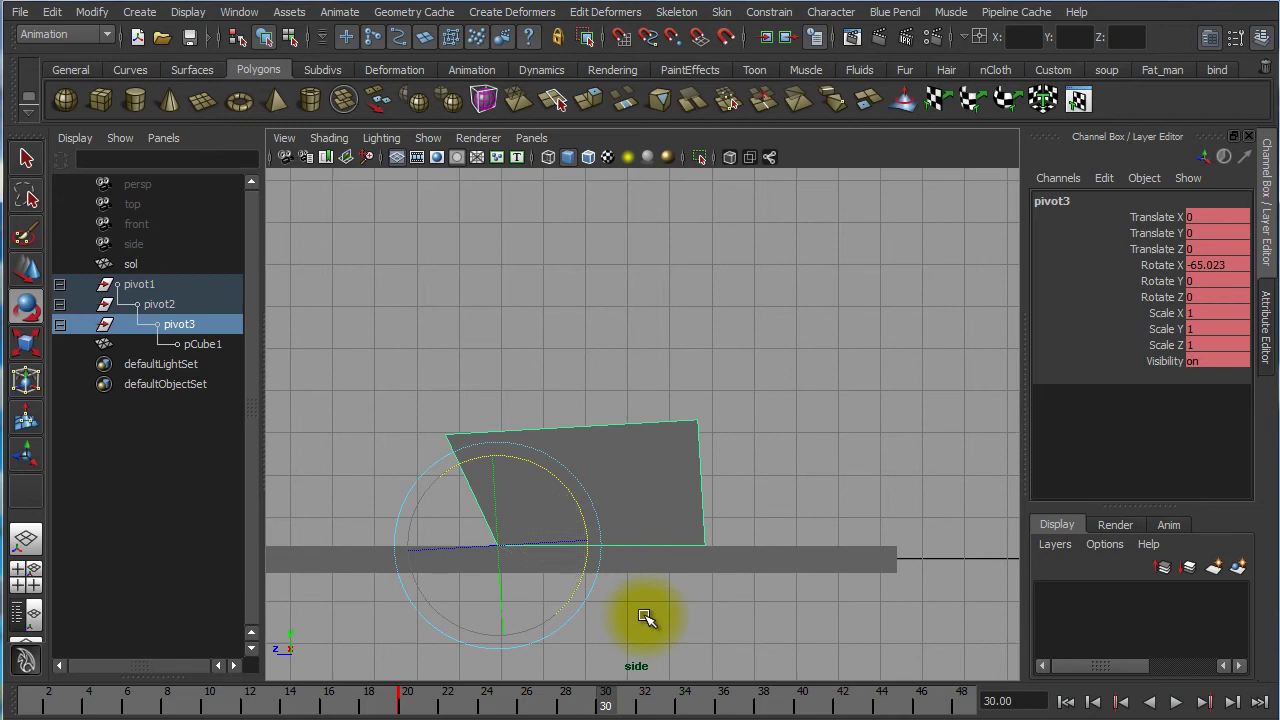
key("s")
right_click_drag(779, 605, 494, 569, "alt")
middle_click_drag(677, 589, 770, 588, "alt")
mouse_move(608, 699)
left_mouse_down()
mouse_move(249, 682)
mouse_move(12, 690)
mouse_move(628, 703)
mouse_move(15, 695)
mouse_move(237, 707)
mouse_move(645, 705)
mouse_move(3, 710)
mouse_move(630, 707)
mouse_move(610, 703)
left_mouse_up()
key("e")
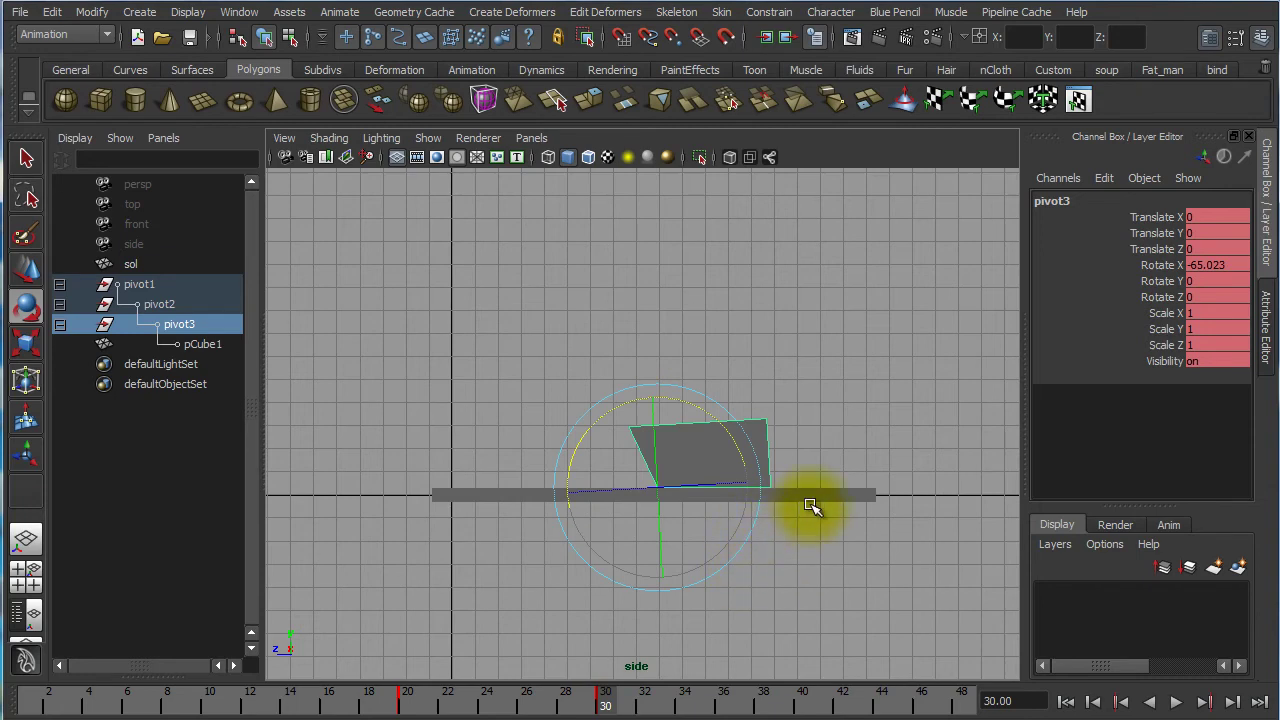
Examine the tipping animation and the block's resting position at frame 30 in the perspective view
key("space")
key("space")
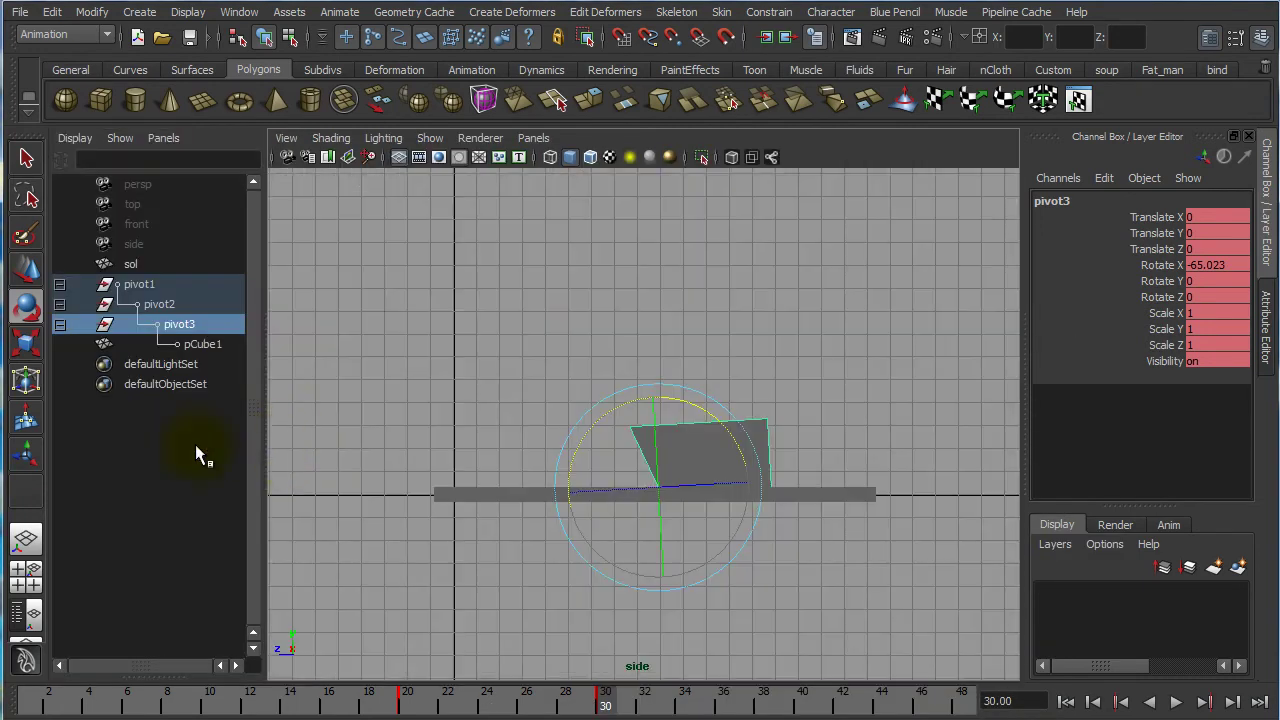
left_click(24, 582)
key("space")
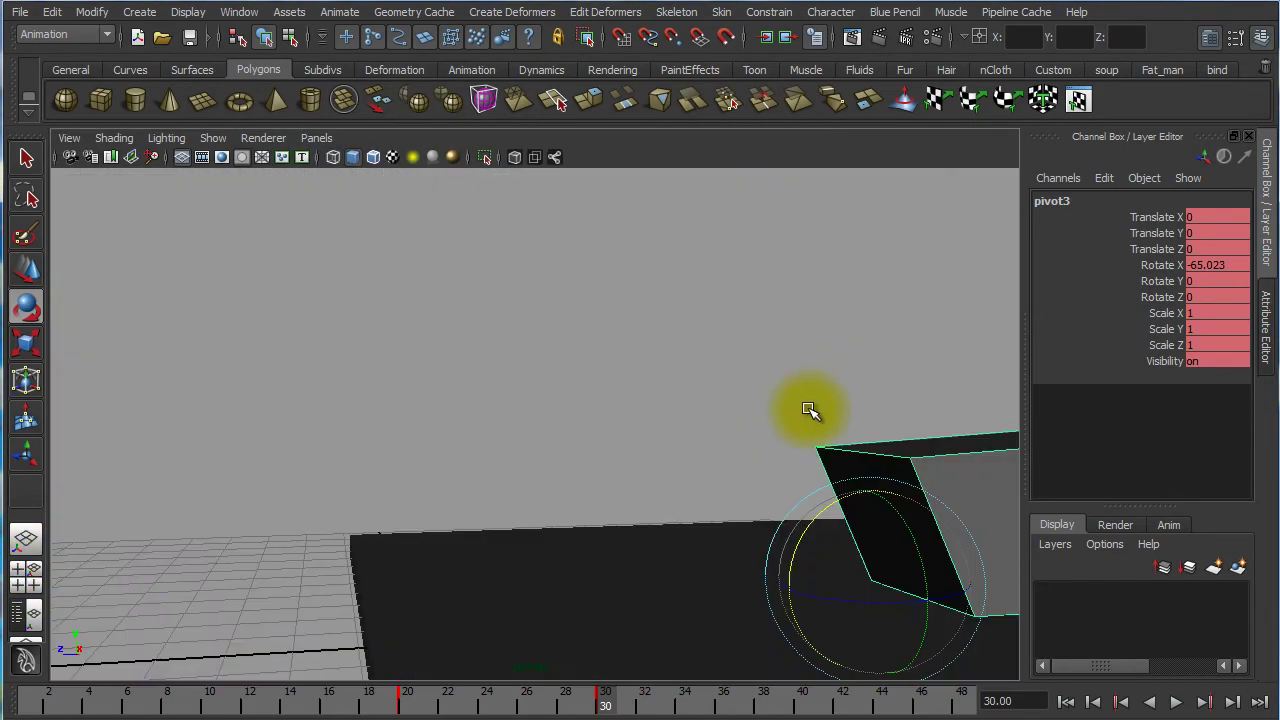
right_click_drag(814, 409, 342, 306, "alt")
mouse_move(534, 360)
left_mouse_down("alt")
mouse_move(486, 397)
mouse_move(531, 382)
left_mouse_up("alt")
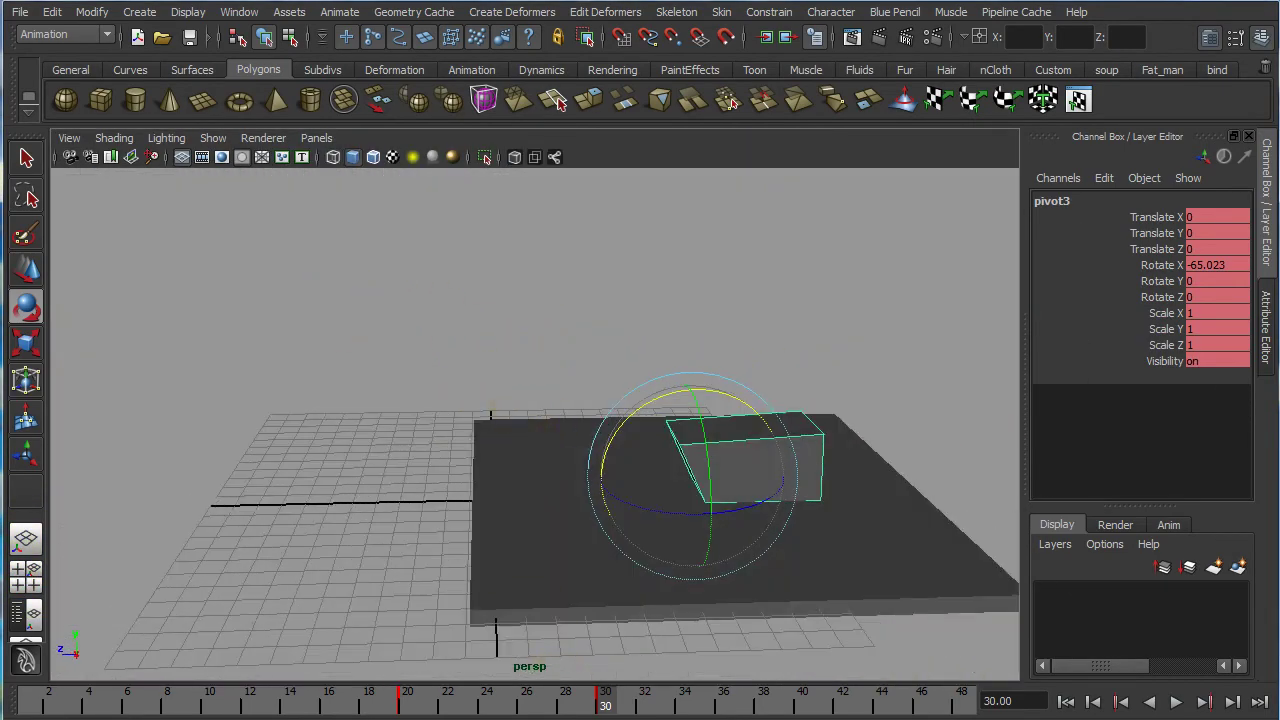
mouse_move(597, 705)
left_mouse_down()
mouse_move(80, 702)
mouse_move(610, 703)
left_mouse_up()
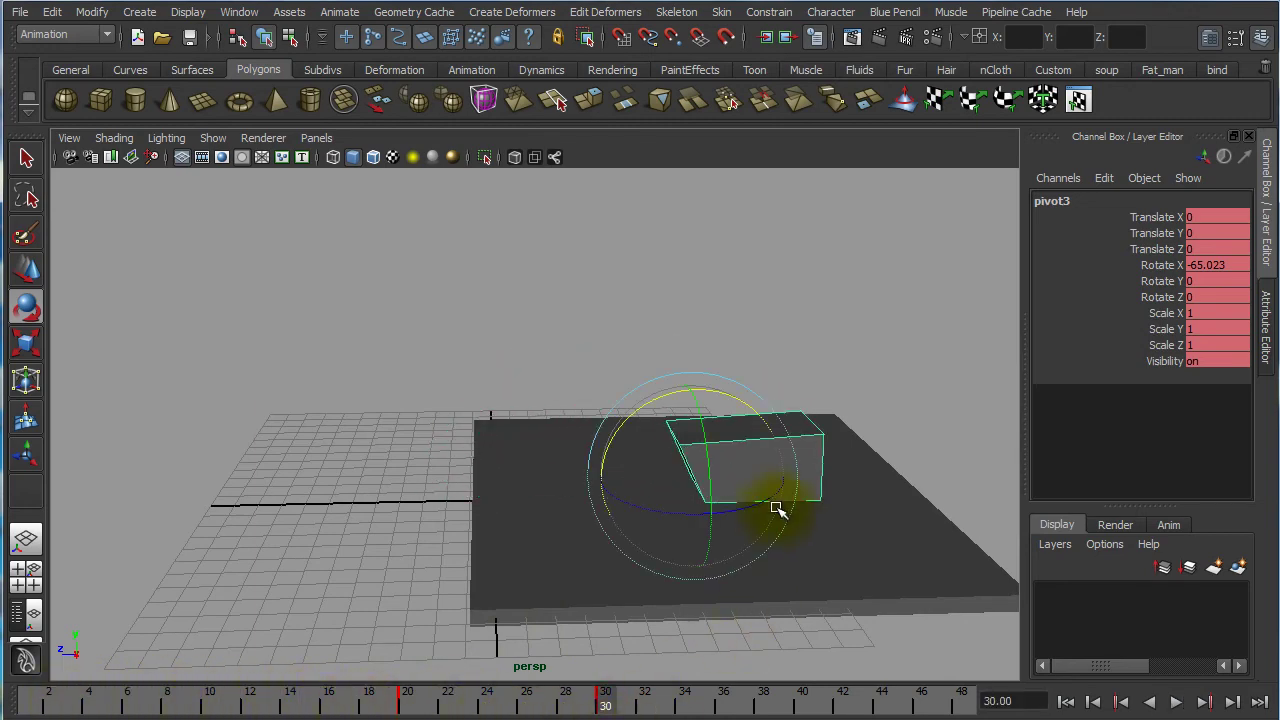
right_click_drag(765, 537, 697, 471, "alt")
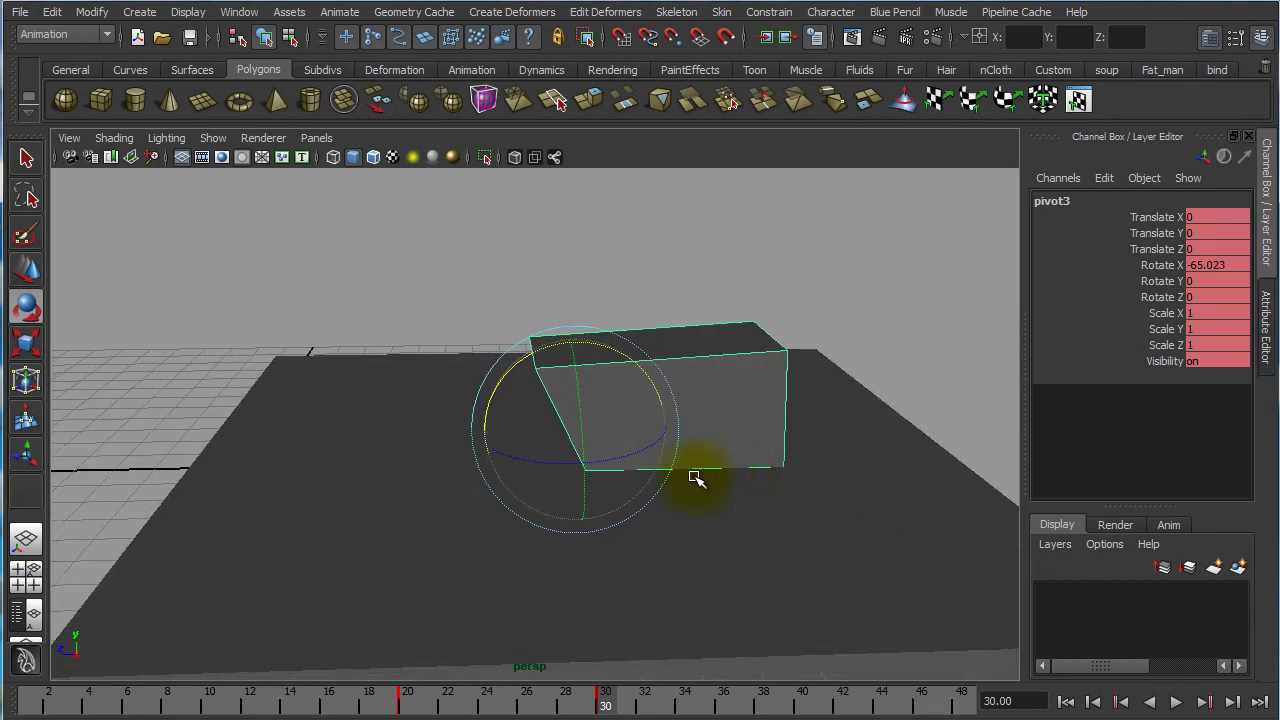
Group pCube1 on its own beneath pivot3 and expand the new group in the hierarchy
left_click(27, 614)
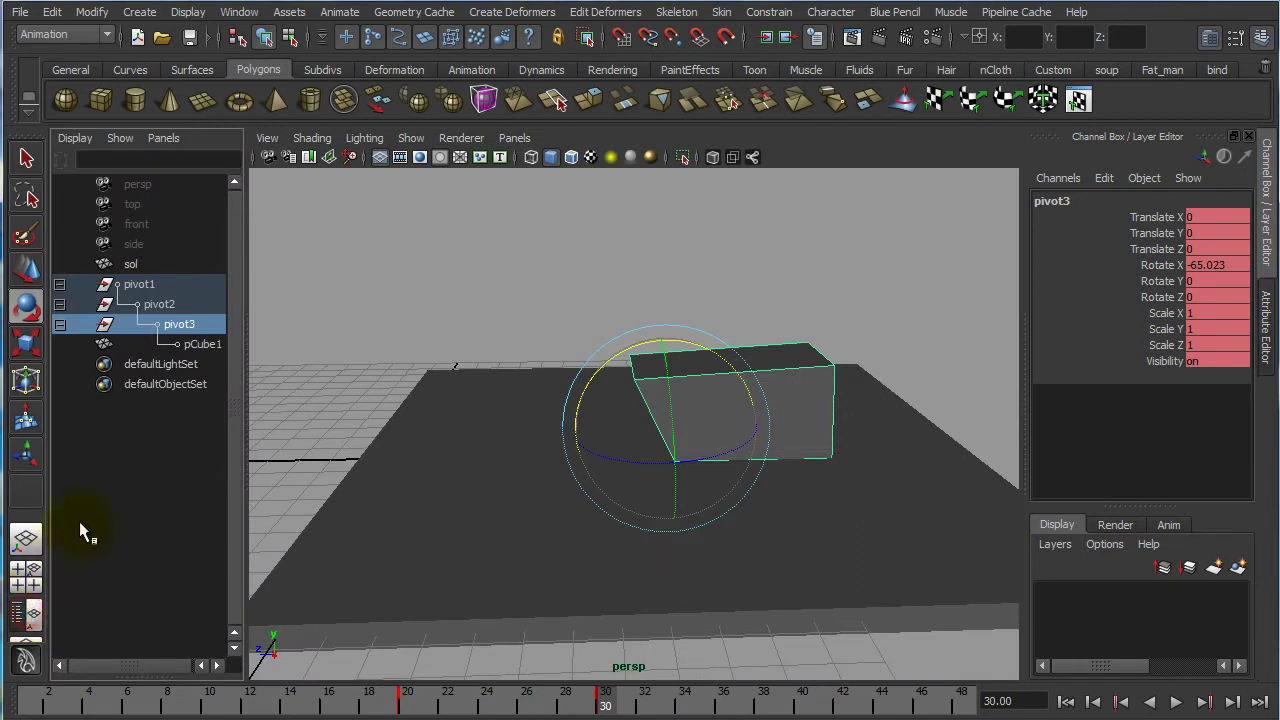
left_click(201, 343)
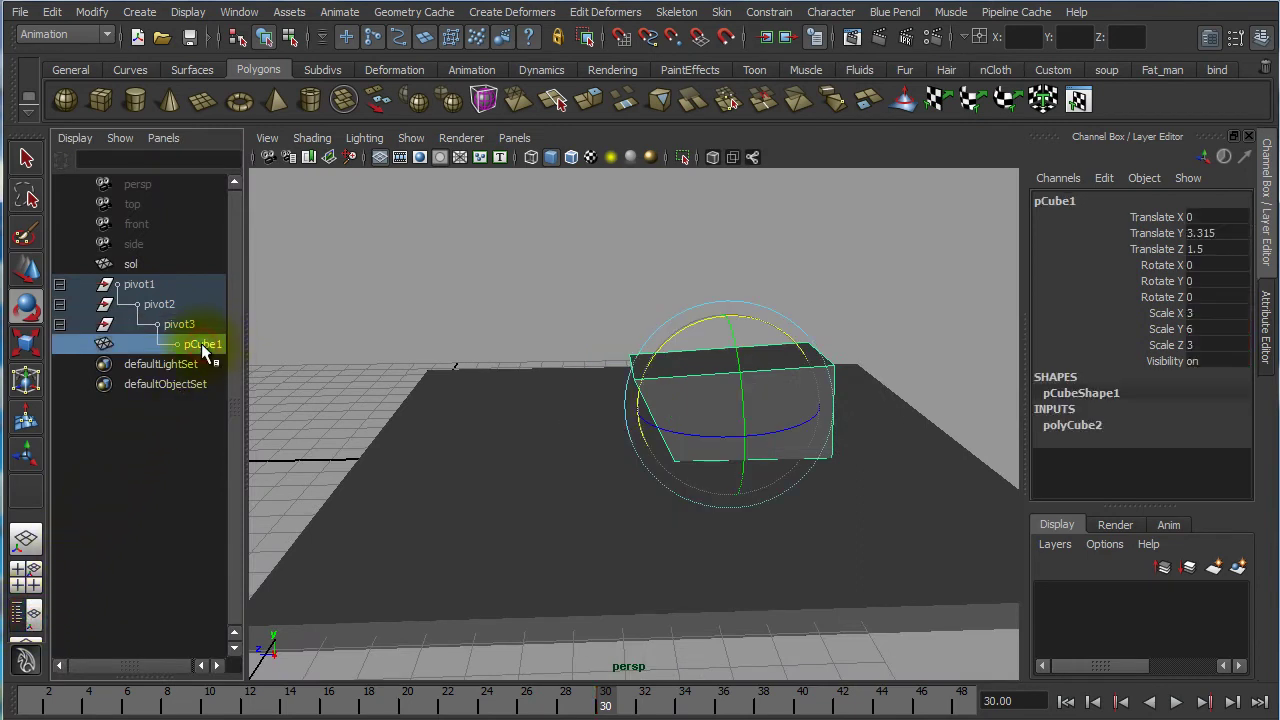
left_click(52, 12)
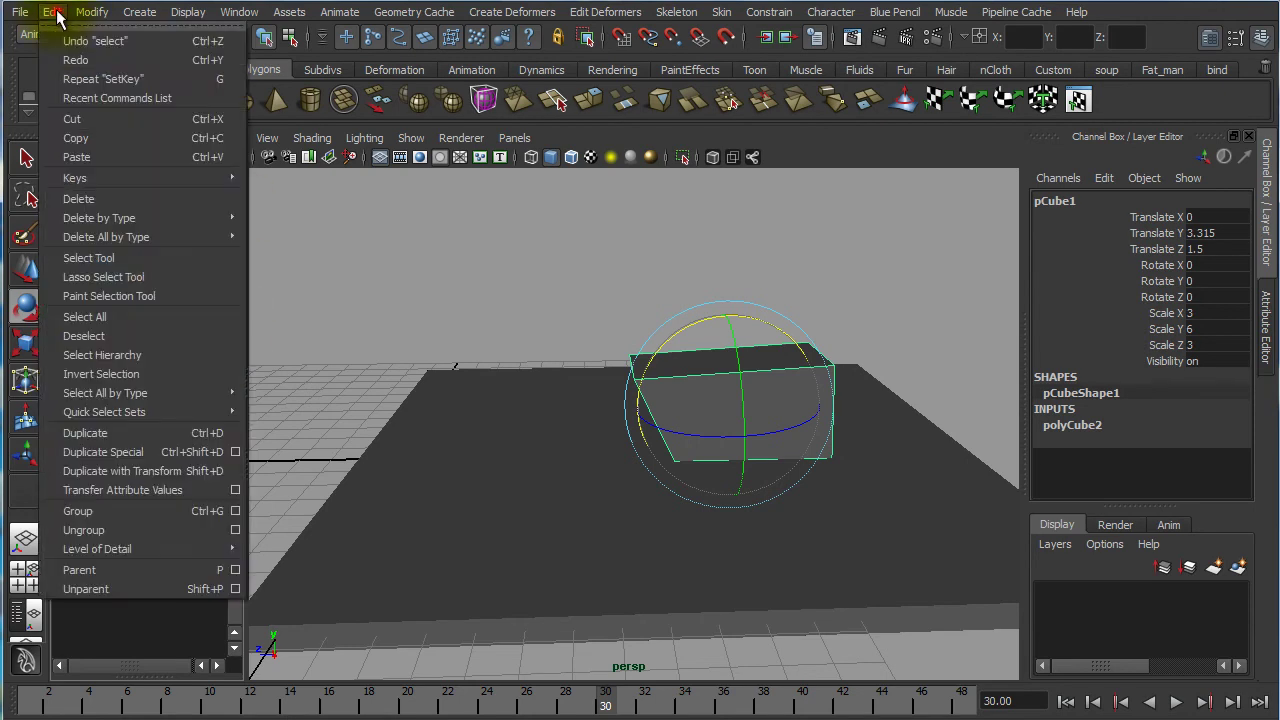
left_click(121, 513)
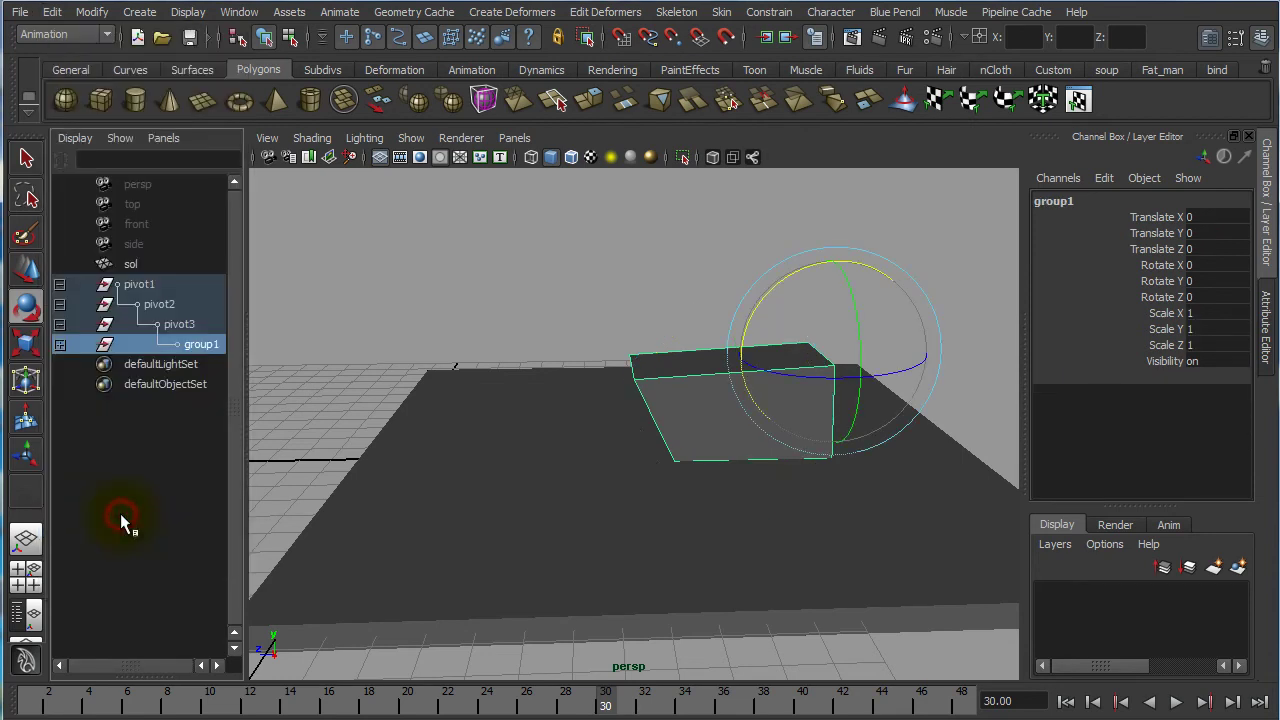
left_click(60, 345)
left_click_drag(239, 354, 360, 368)
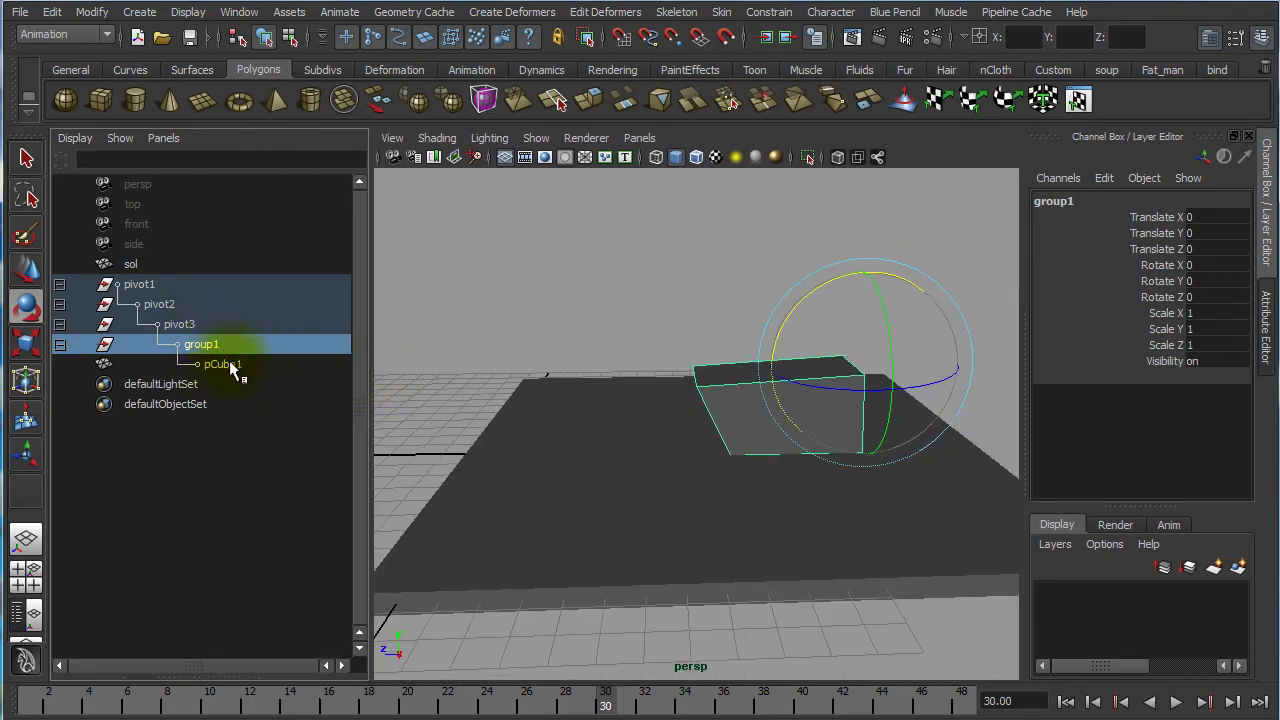
Rename the new group between pivot3 and pCube1 as pivot4
left_click(228, 364)
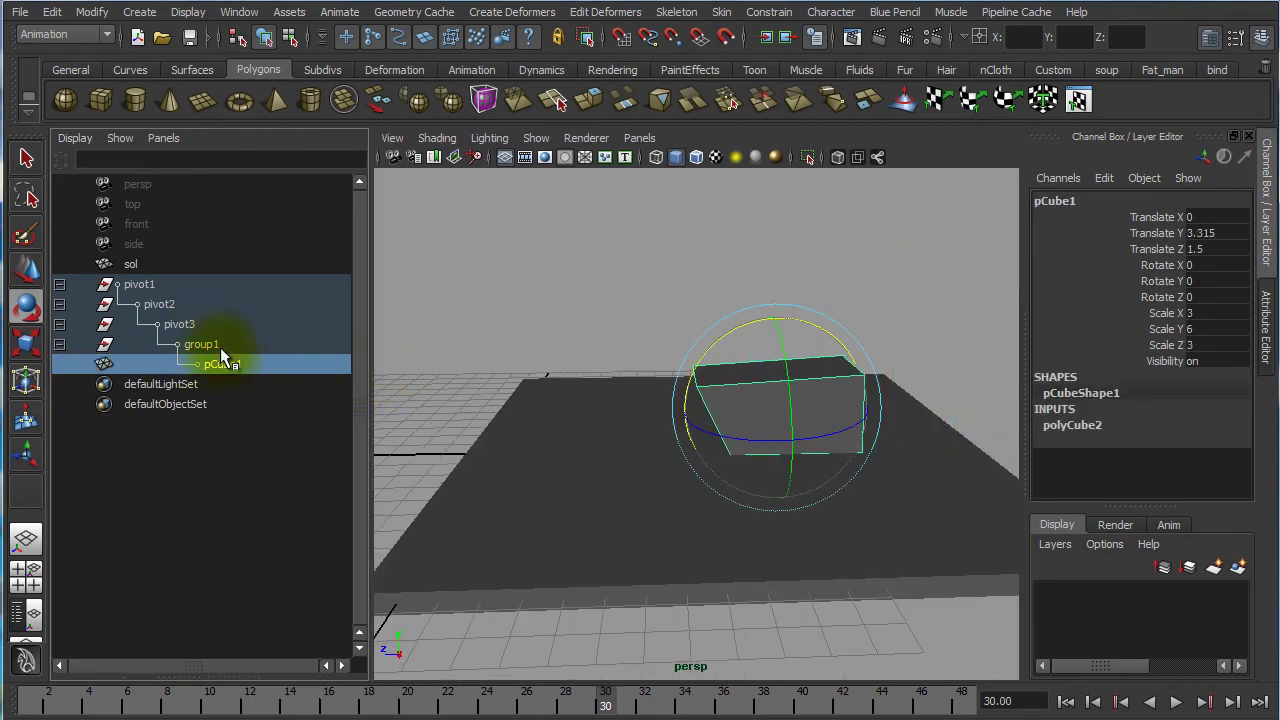
left_click(190, 326)
left_click(217, 350)
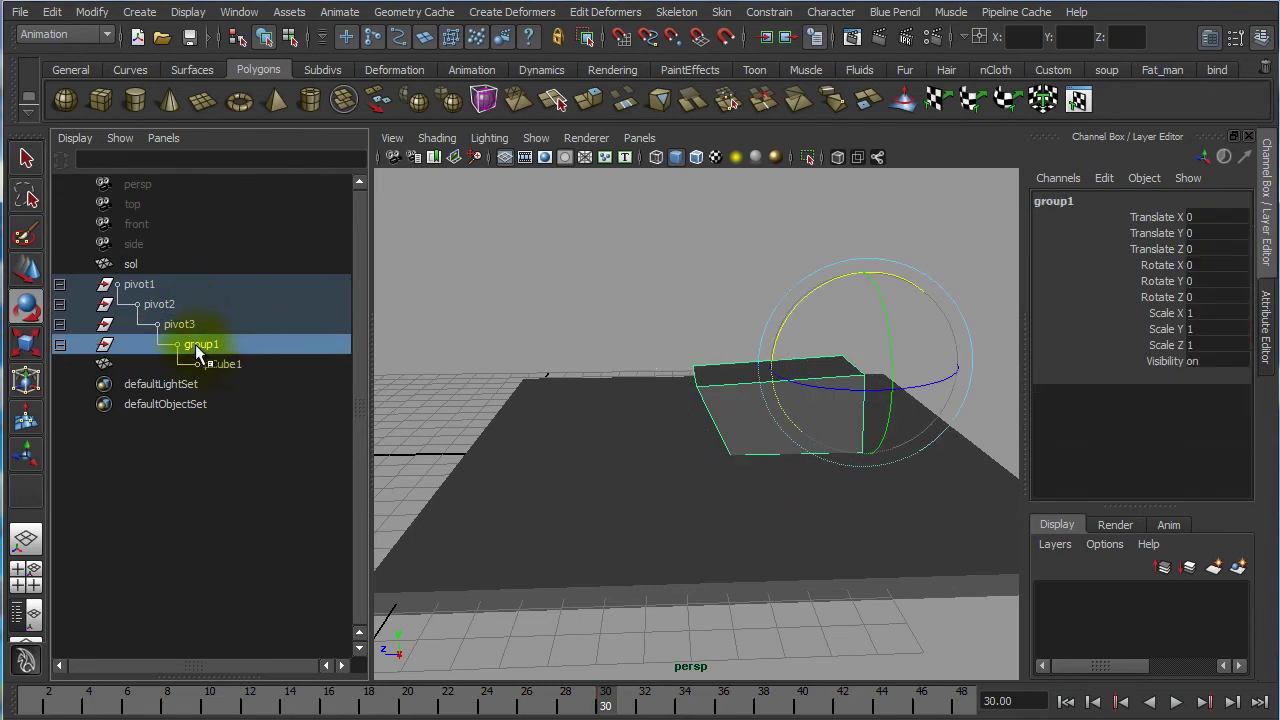
double_click(208, 348)
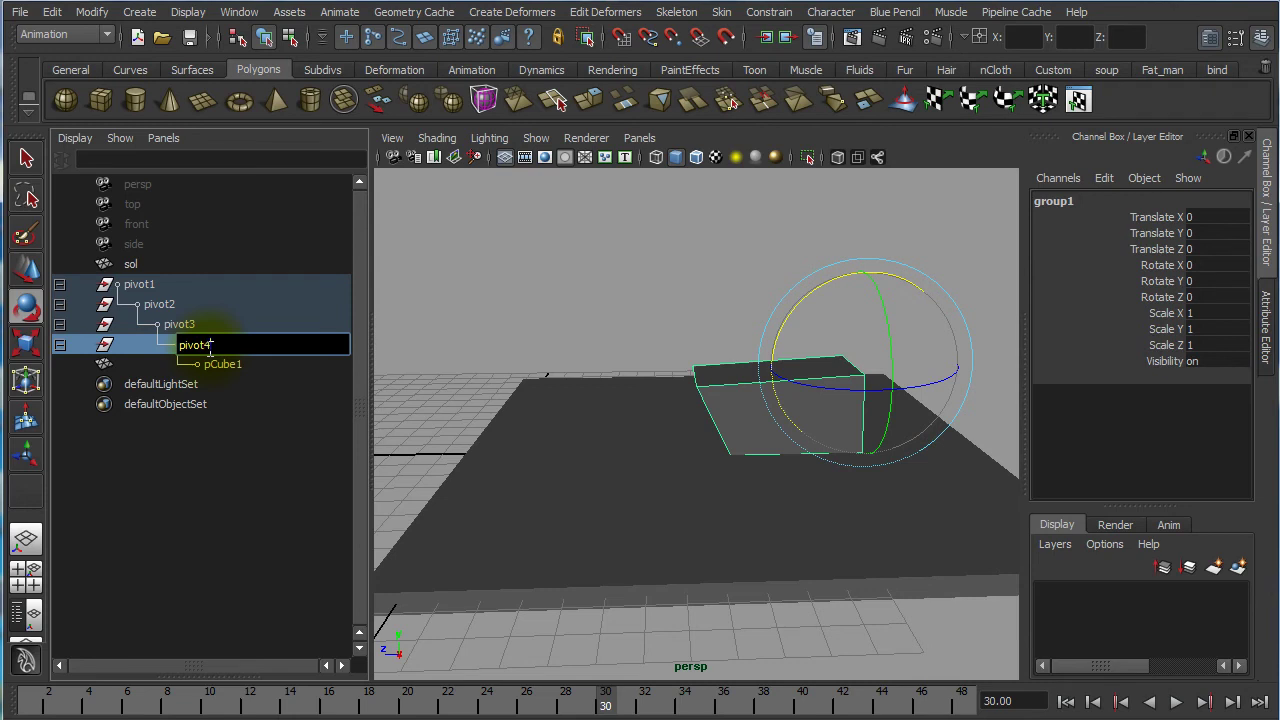
key("Return")
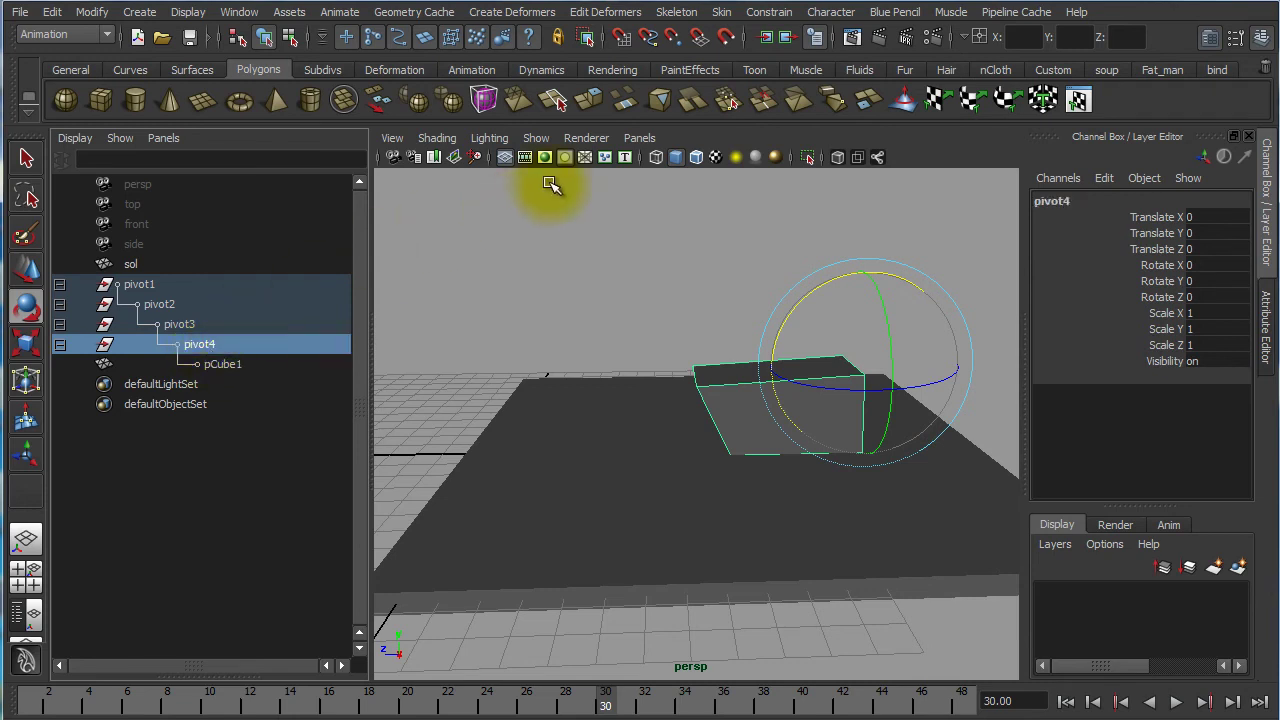
Place pivot4's pivot point on the block's floor-level corner at the end opposite pivot3, and compare it with pivot3's pivot
key("Insert")
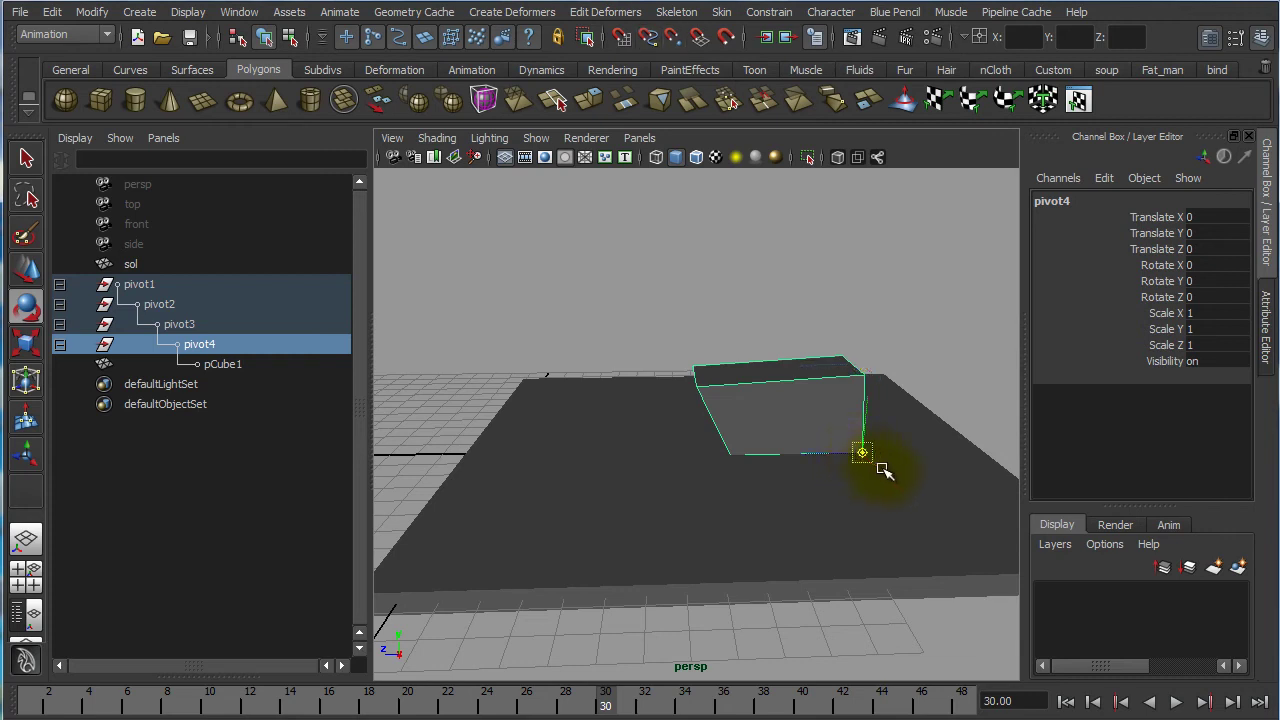
key("e")
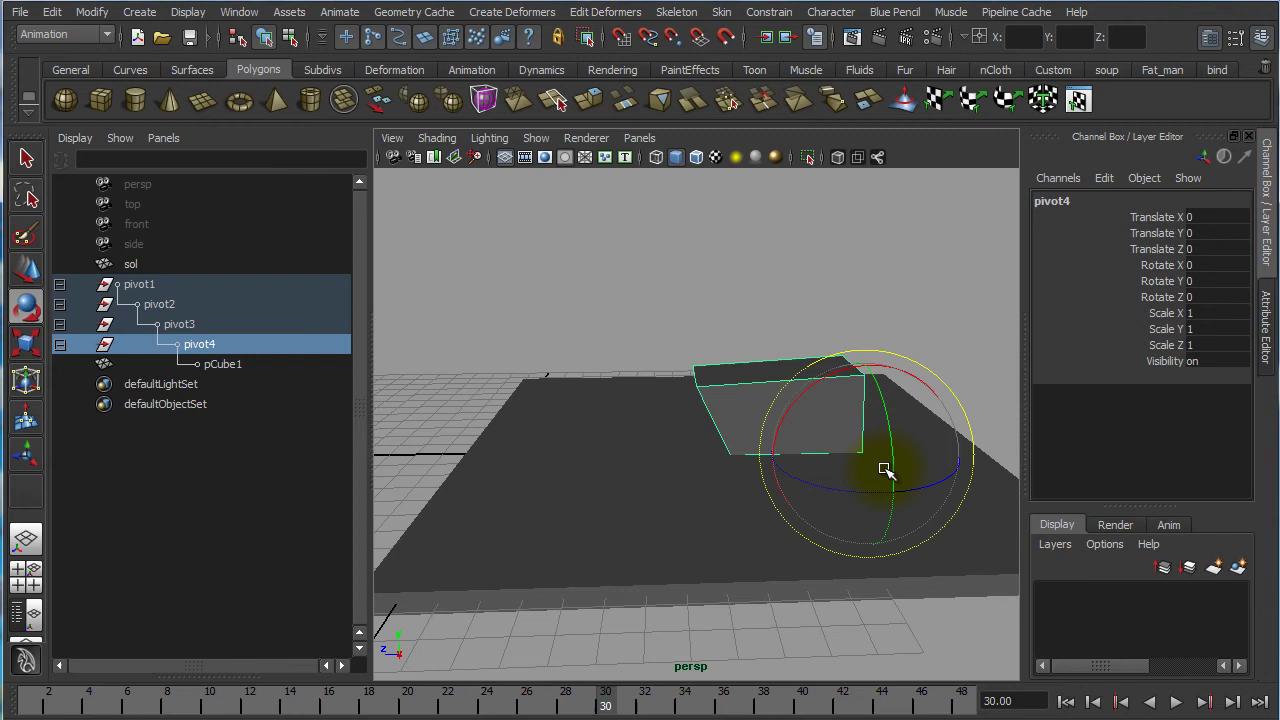
left_click(201, 325)
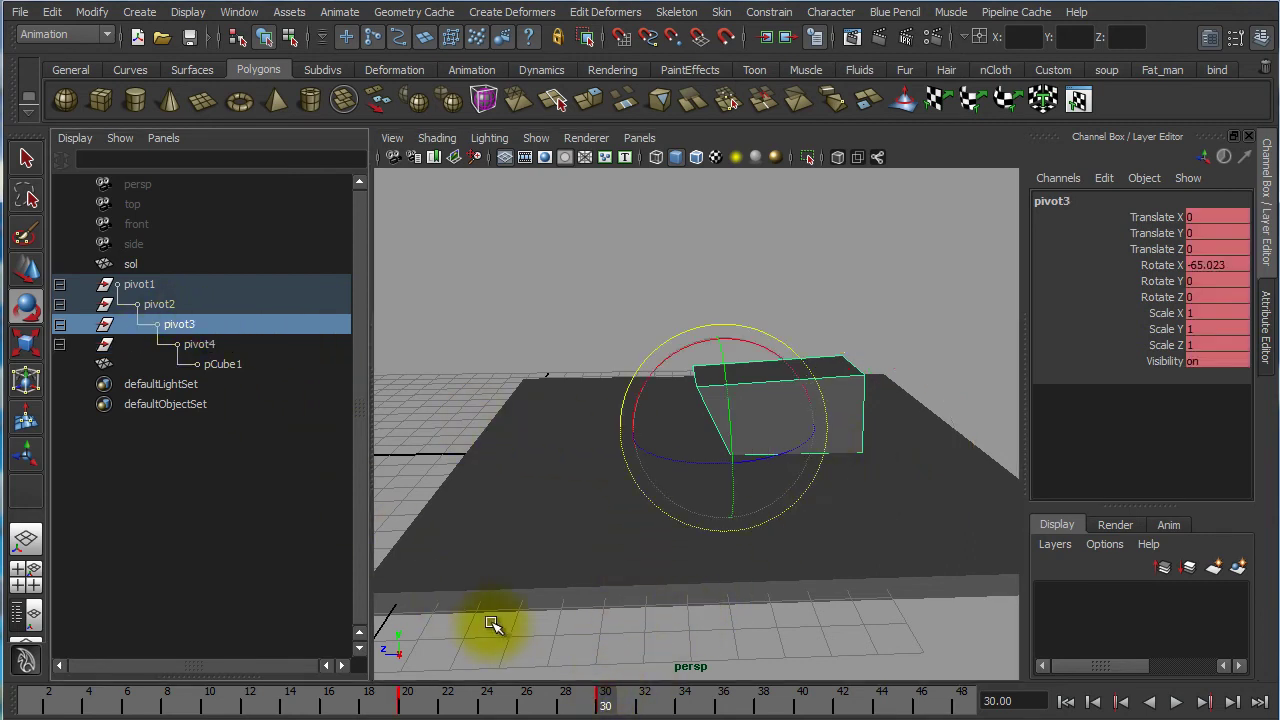
left_click(196, 344)
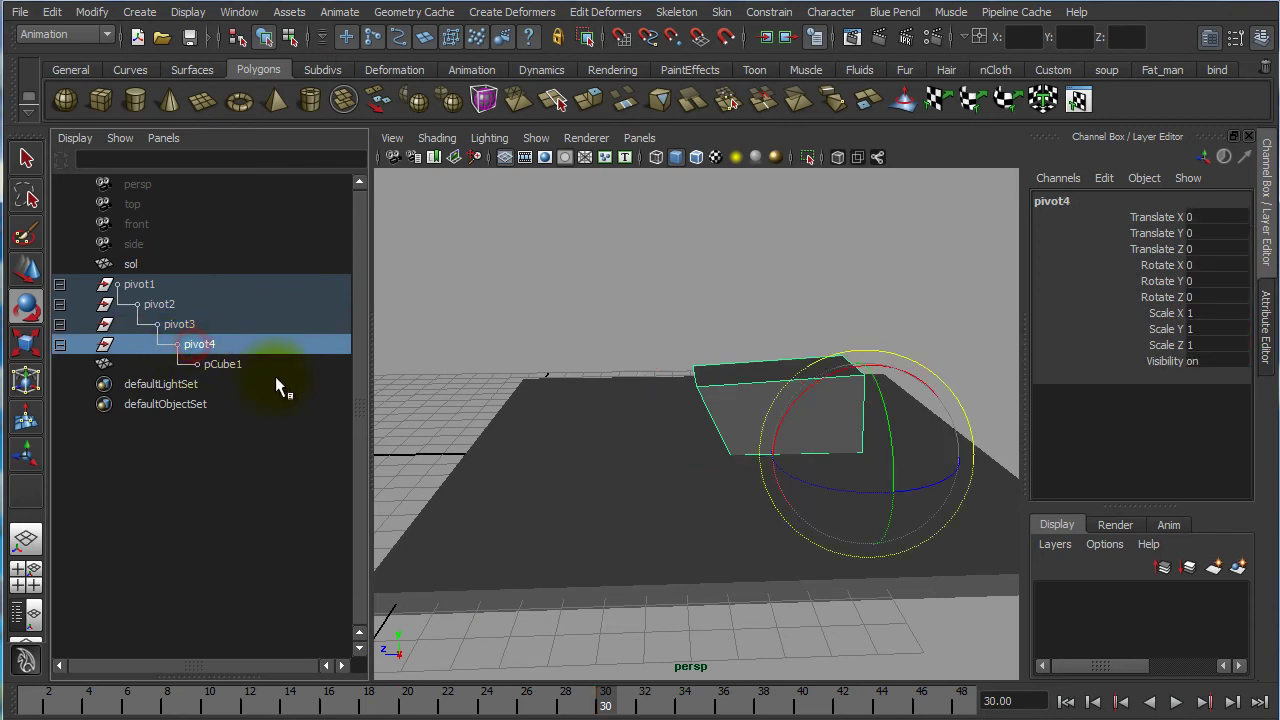
left_click(205, 326)
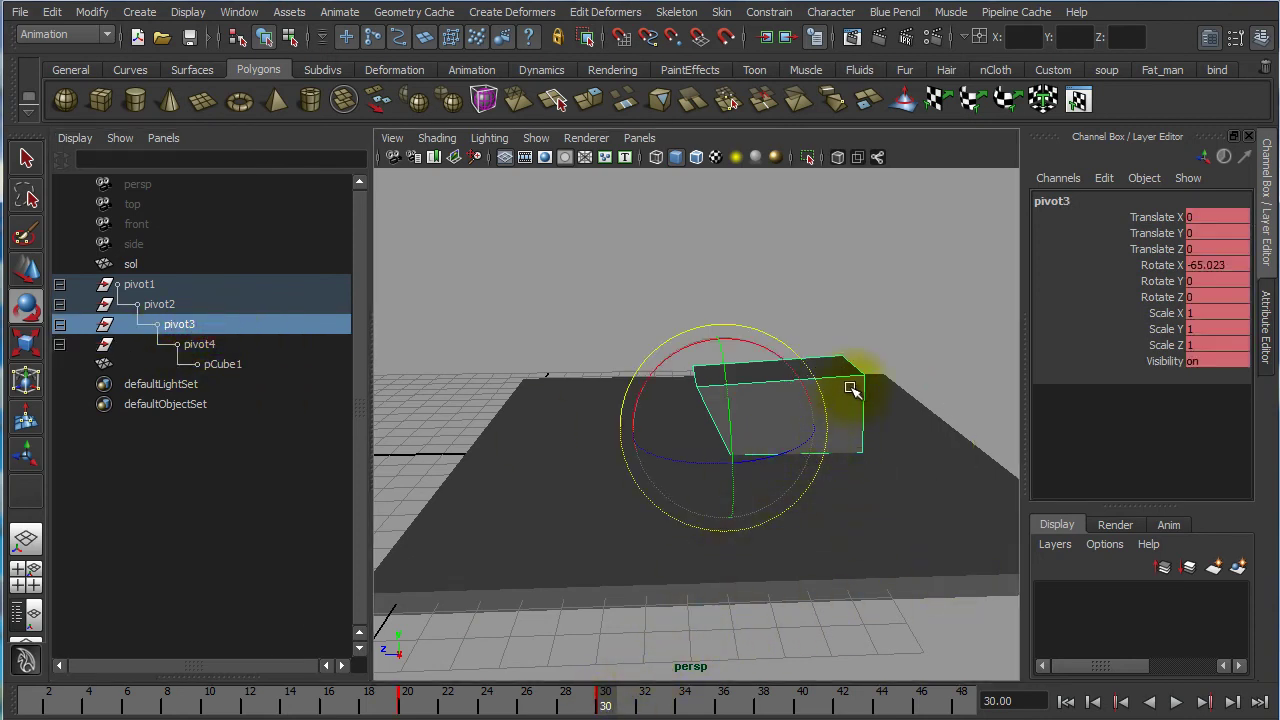
left_click(200, 346)
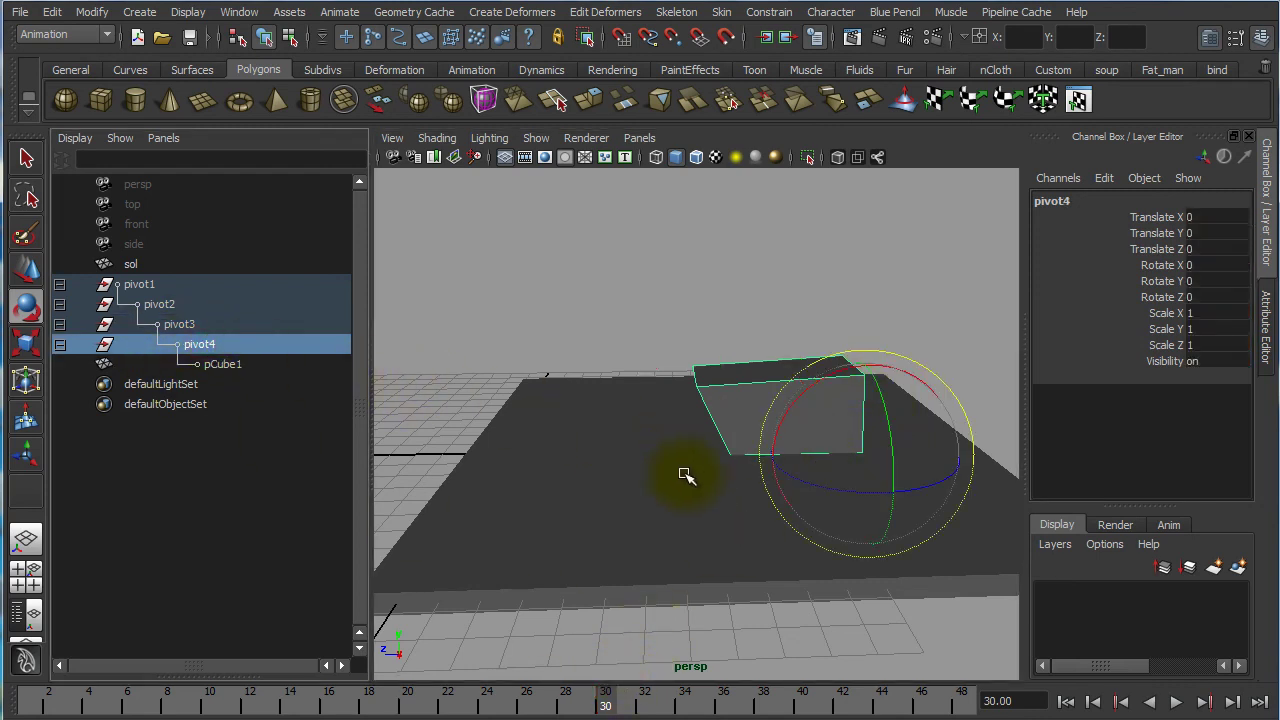
Key pivot4 unrotated at frame 30 and at frame 40 with Rotate Y at -90, and preview the motion
key("s")
left_click_drag(606, 694, 814, 696)
left_click_drag(777, 517, 909, 531, "alt")
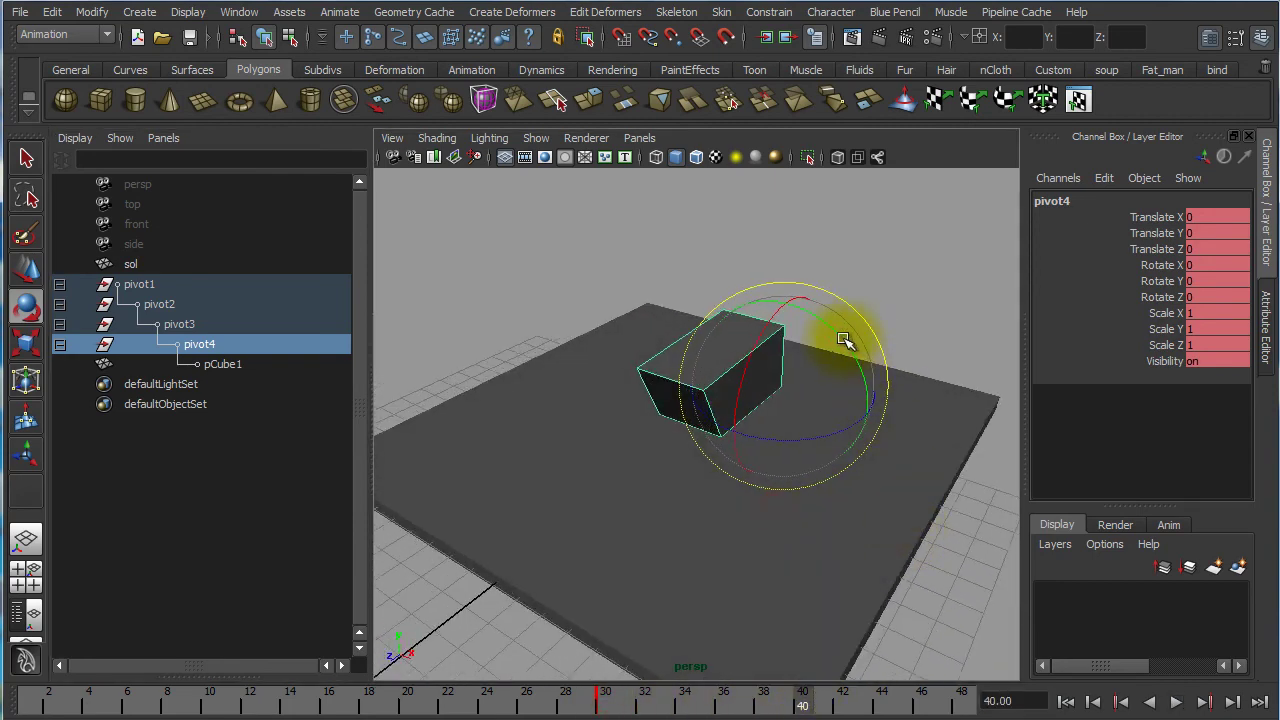
left_click_drag(844, 341, 912, 430)
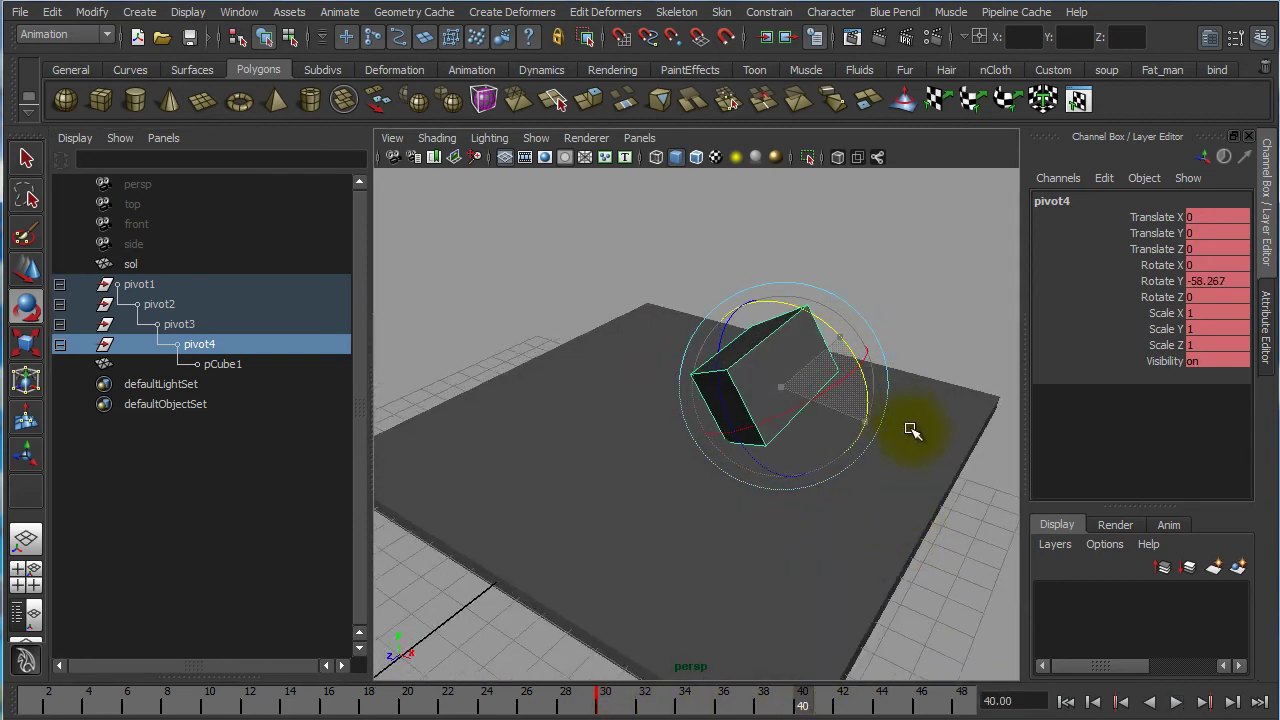
left_click_drag(850, 347, 866, 371)
left_click(1205, 285)
double_click(1230, 282)
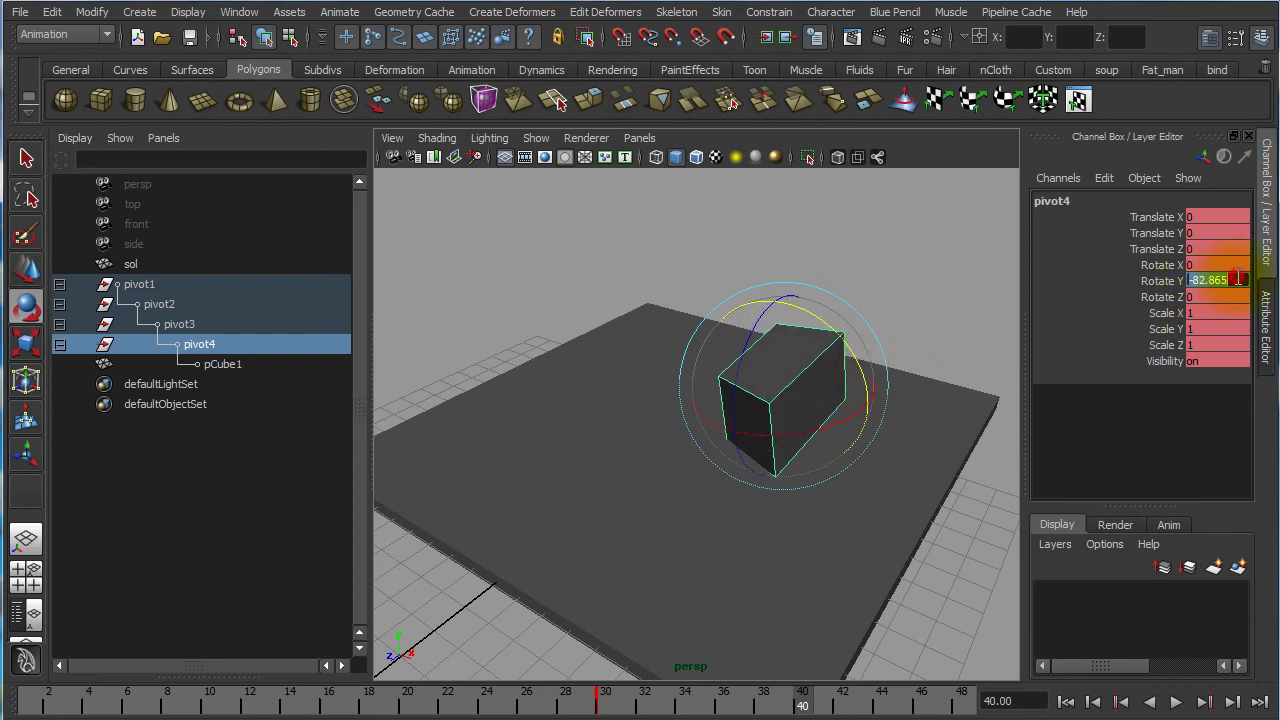
key("Return")
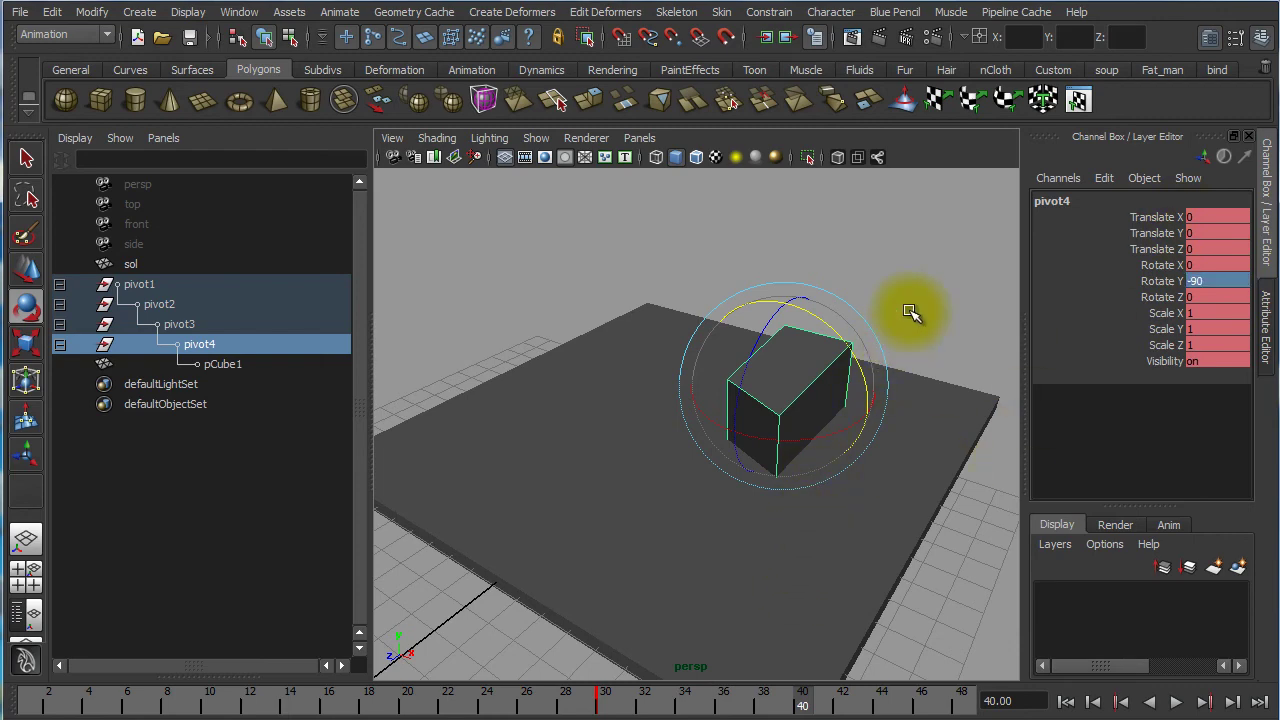
left_click_drag(808, 514, 735, 594, "alt")
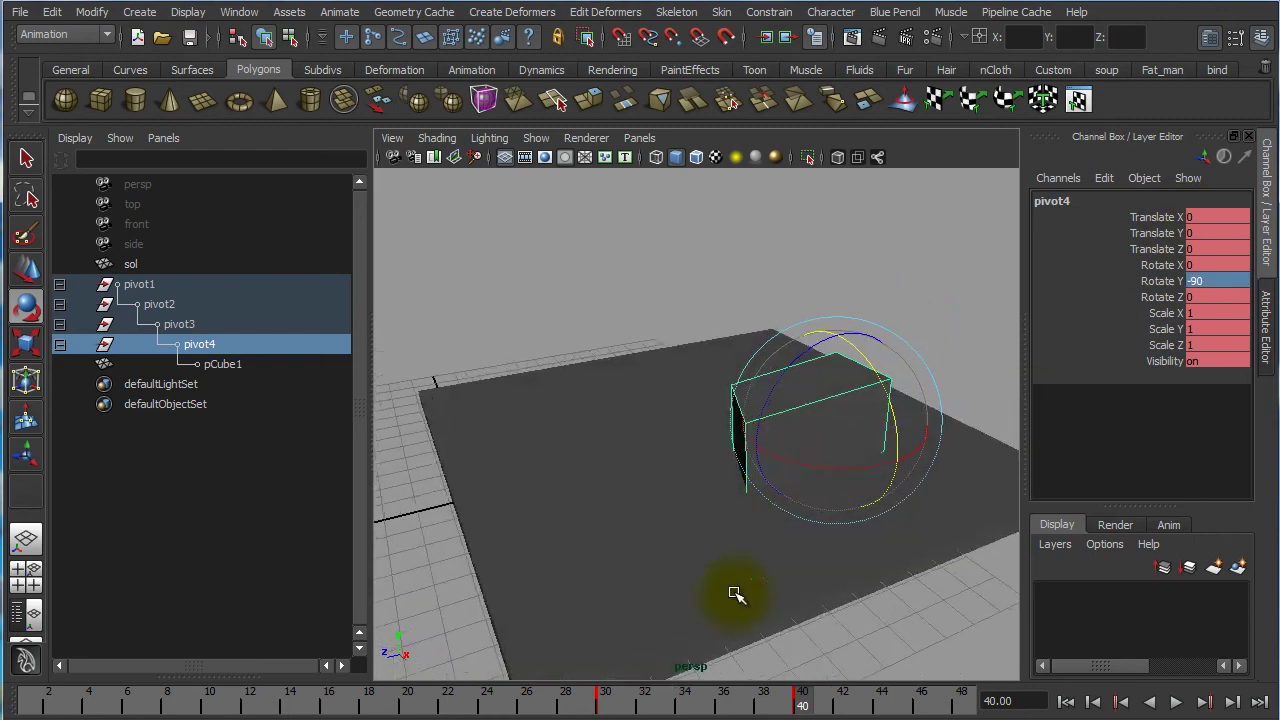
mouse_move(801, 712)
left_mouse_down()
mouse_move(18, 705)
mouse_move(801, 705)
left_mouse_up()
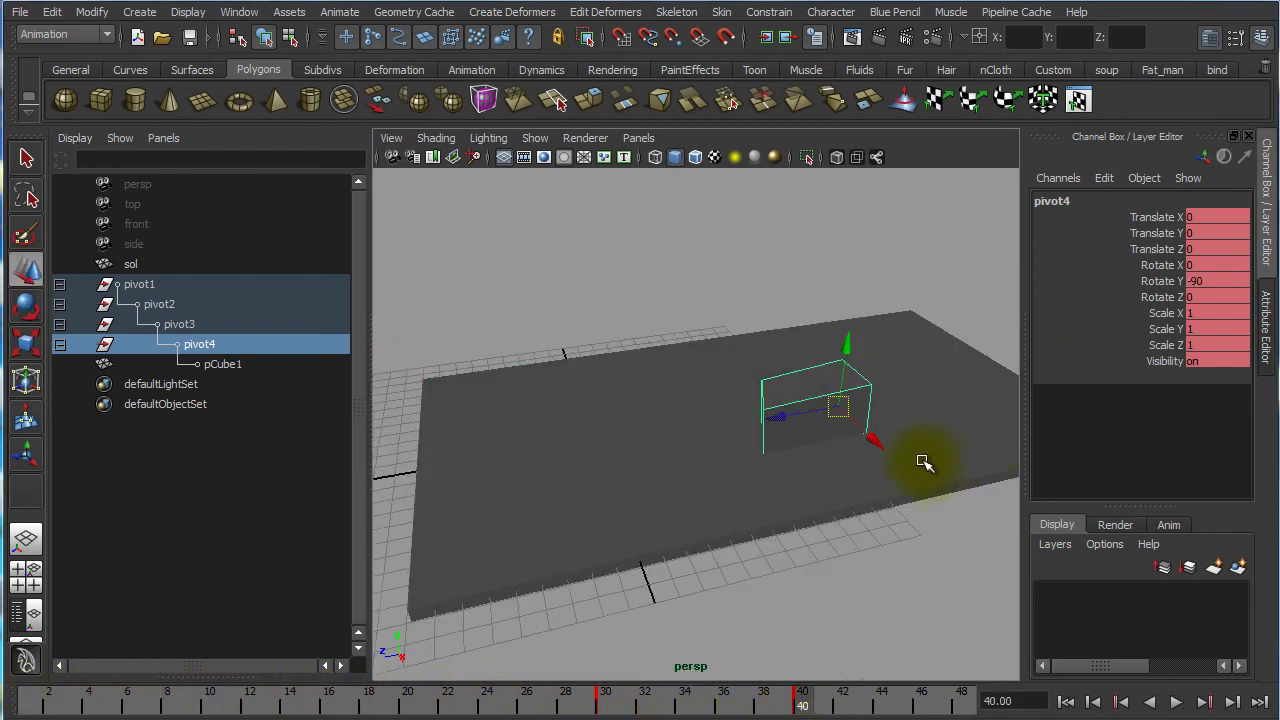
Try rotating pivot1 and pivot2 at frame 40, undoing each test rotation
mouse_move(800, 705)
left_mouse_down()
mouse_move(12, 710)
mouse_move(815, 706)
left_mouse_up()
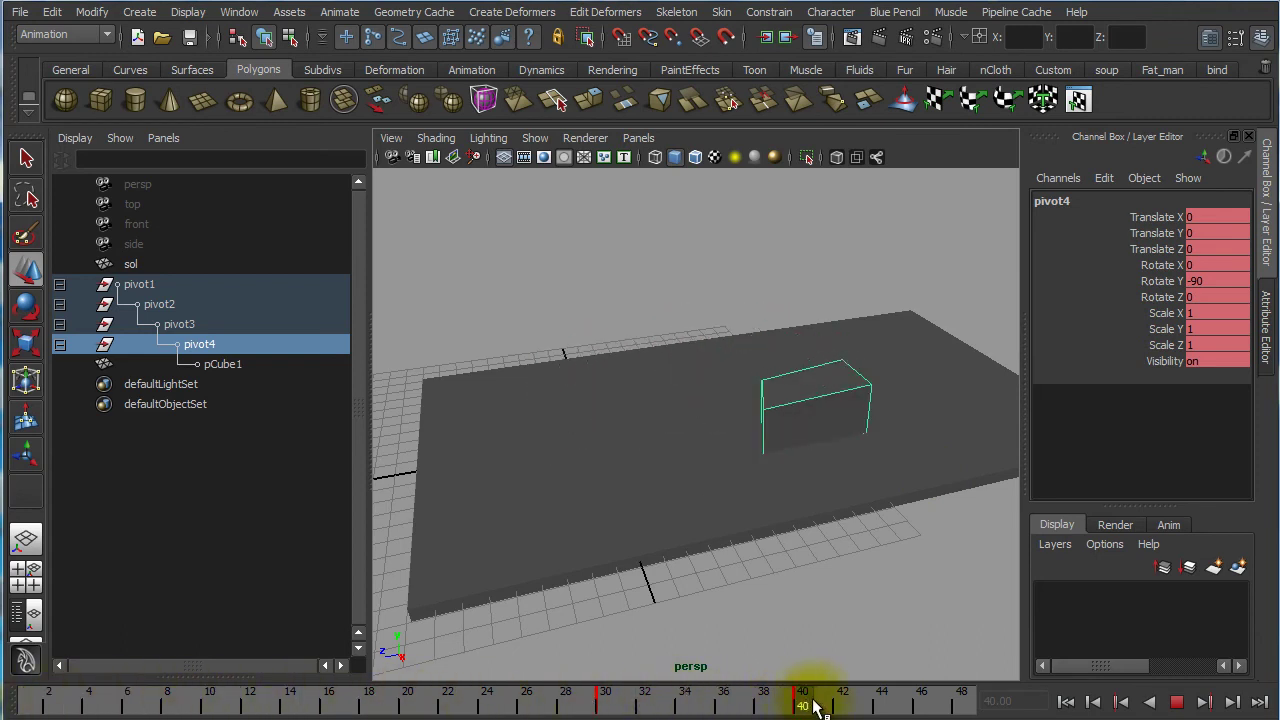
left_click(170, 284)
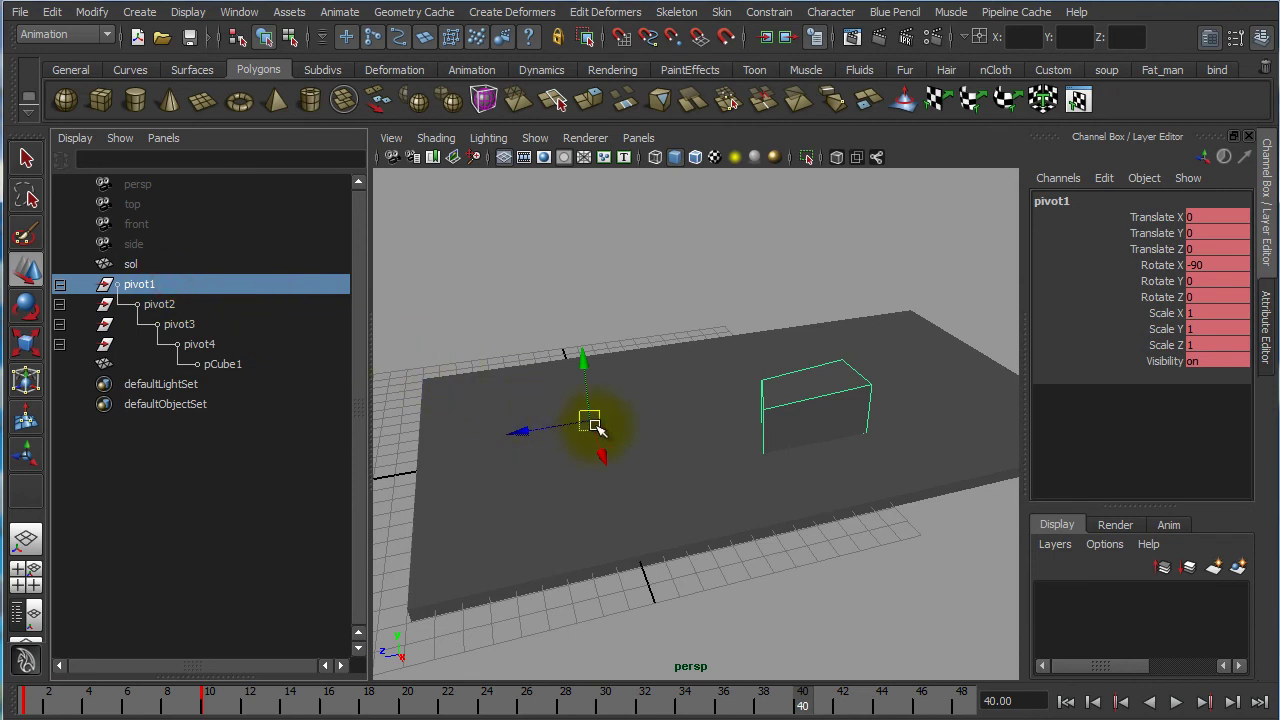
key("e")
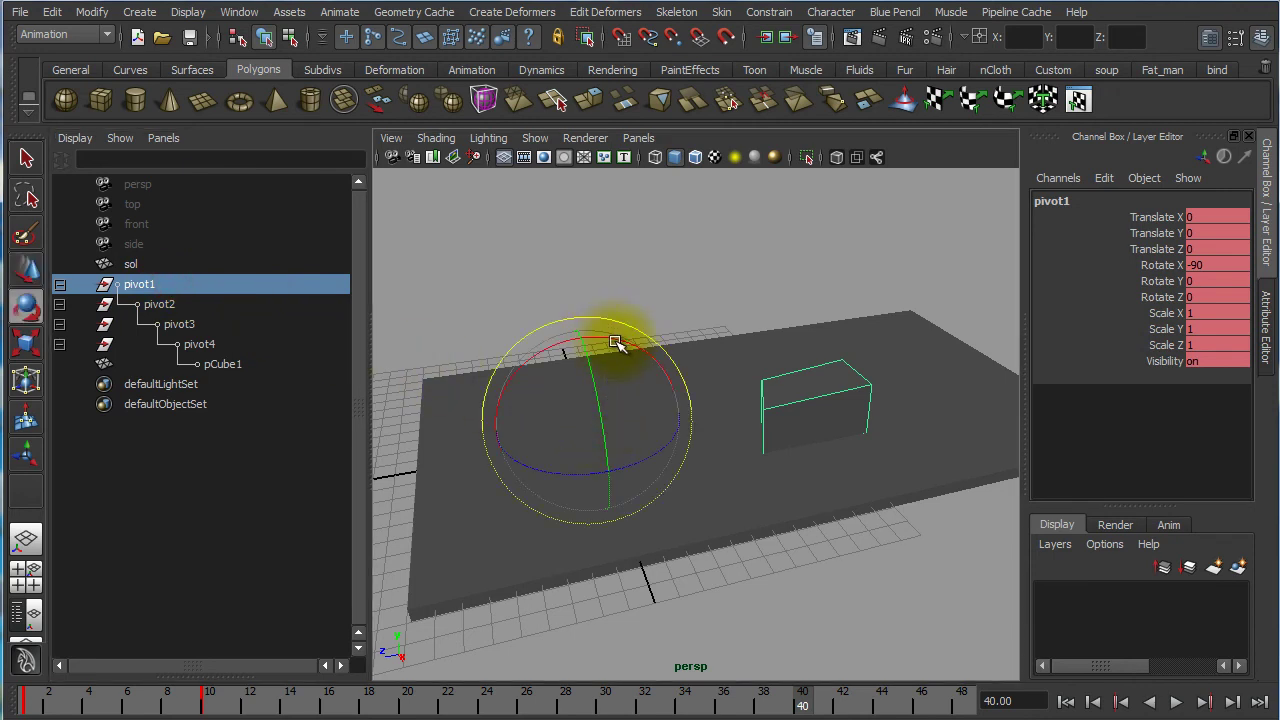
left_click_drag(617, 343, 578, 393)
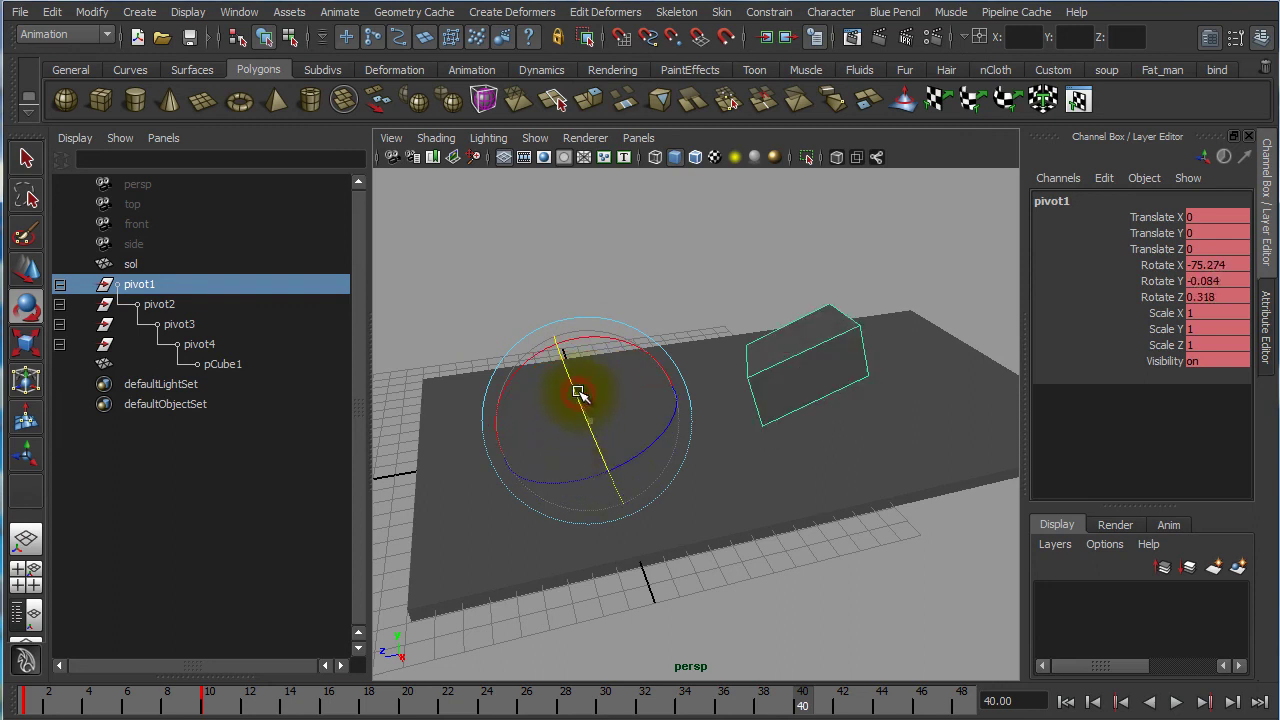
key("ctrl+z")
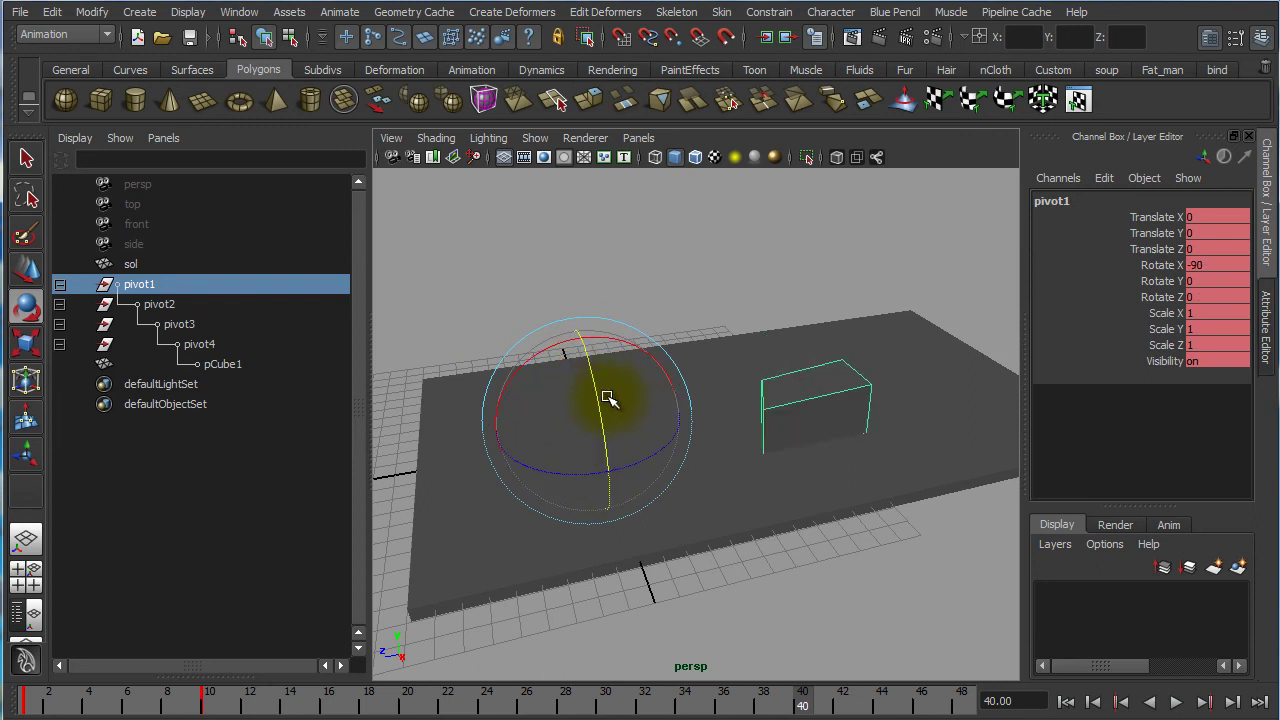
left_click(182, 303)
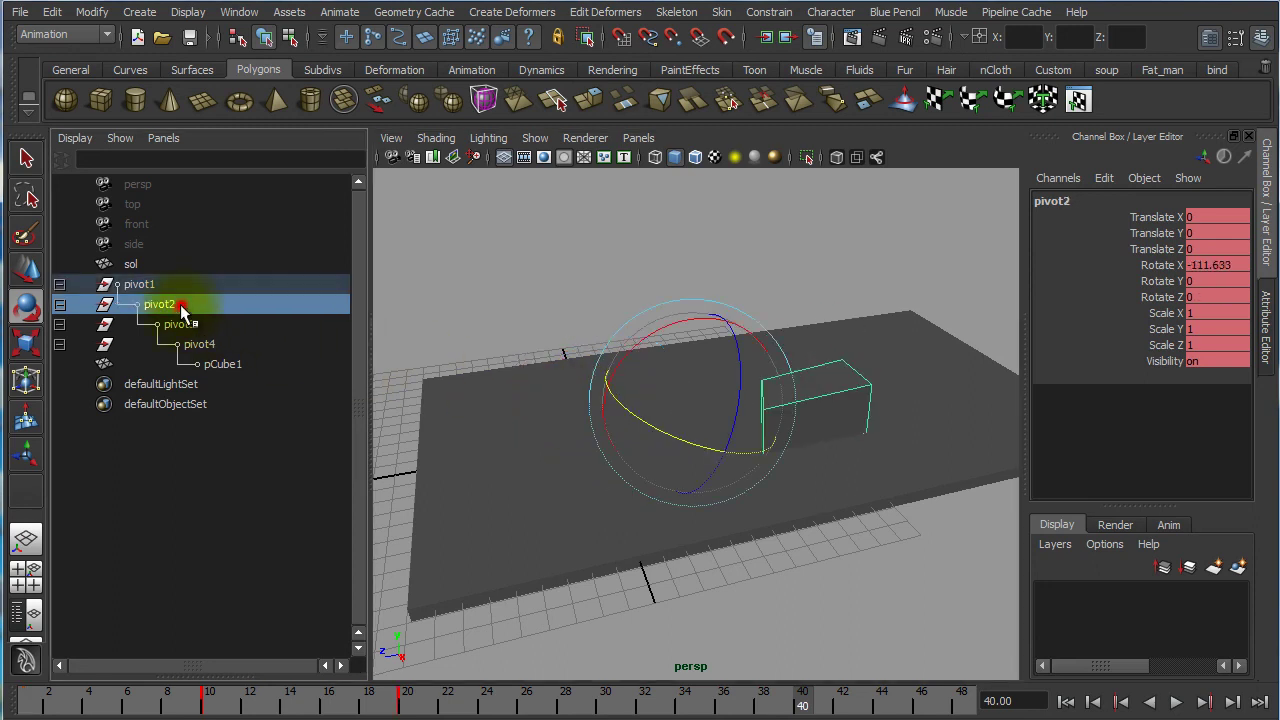
left_click_drag(680, 320, 633, 323)
key("ctrl+z")
key("w")
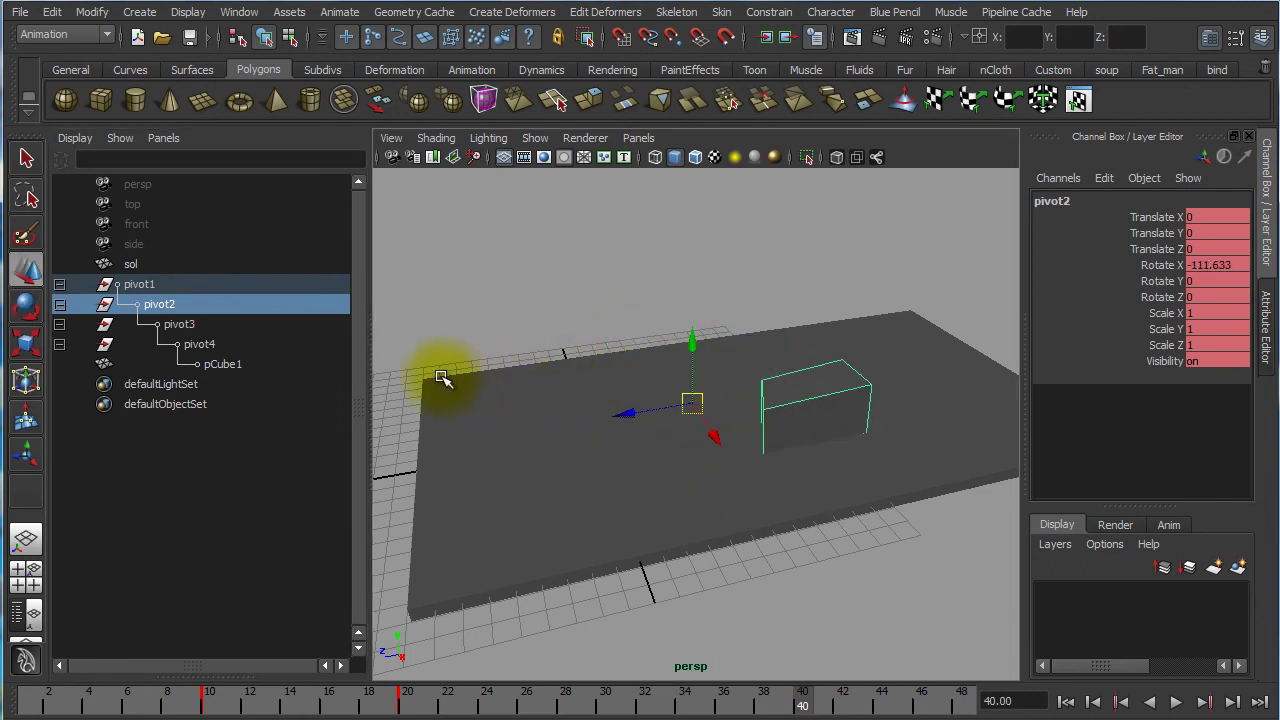
Review the tipping motion between frames 1 and 48, checking the keyed ranges of the nested pivot groups
left_click(181, 325)
left_click(202, 345)
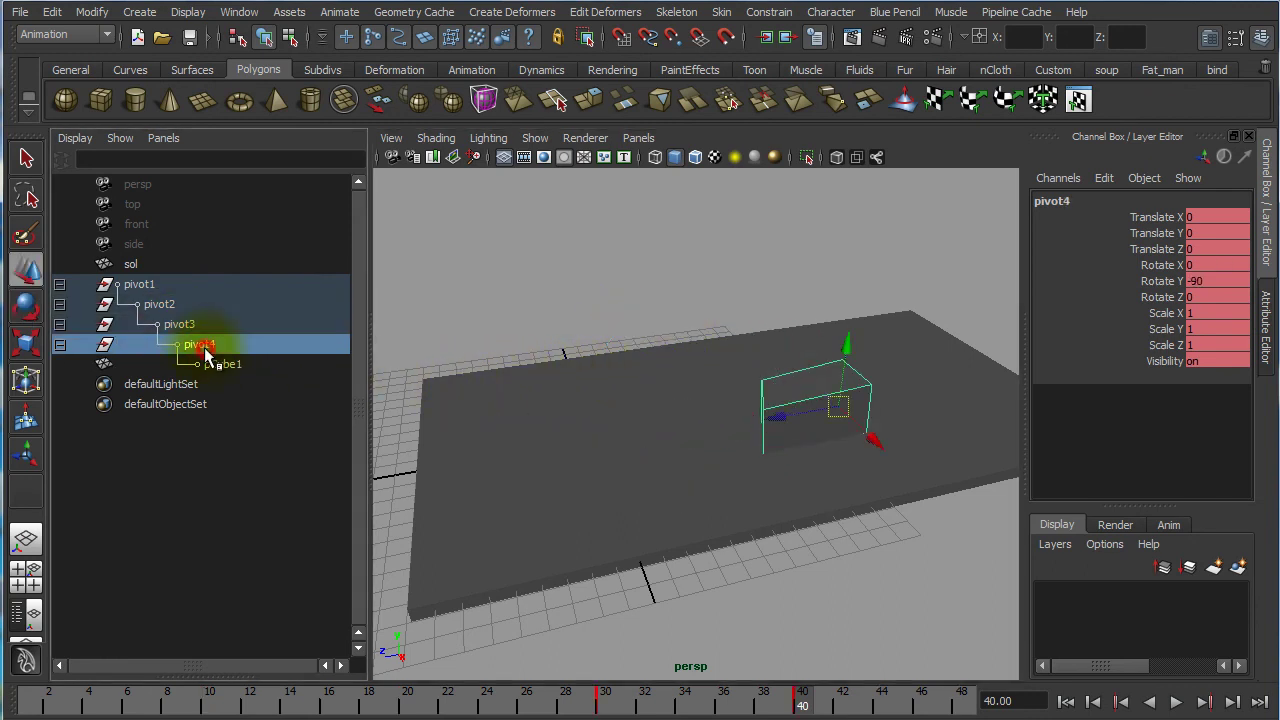
left_click_drag(800, 700, 28, 700)
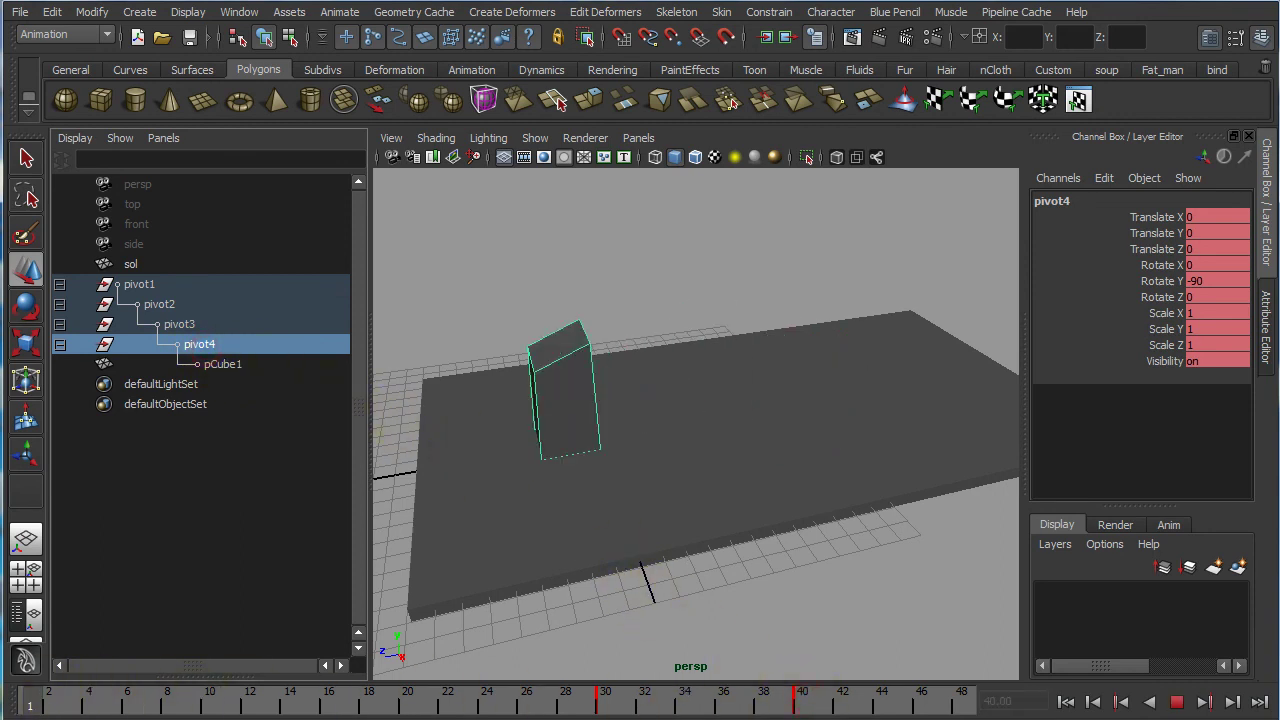
left_click(177, 286)
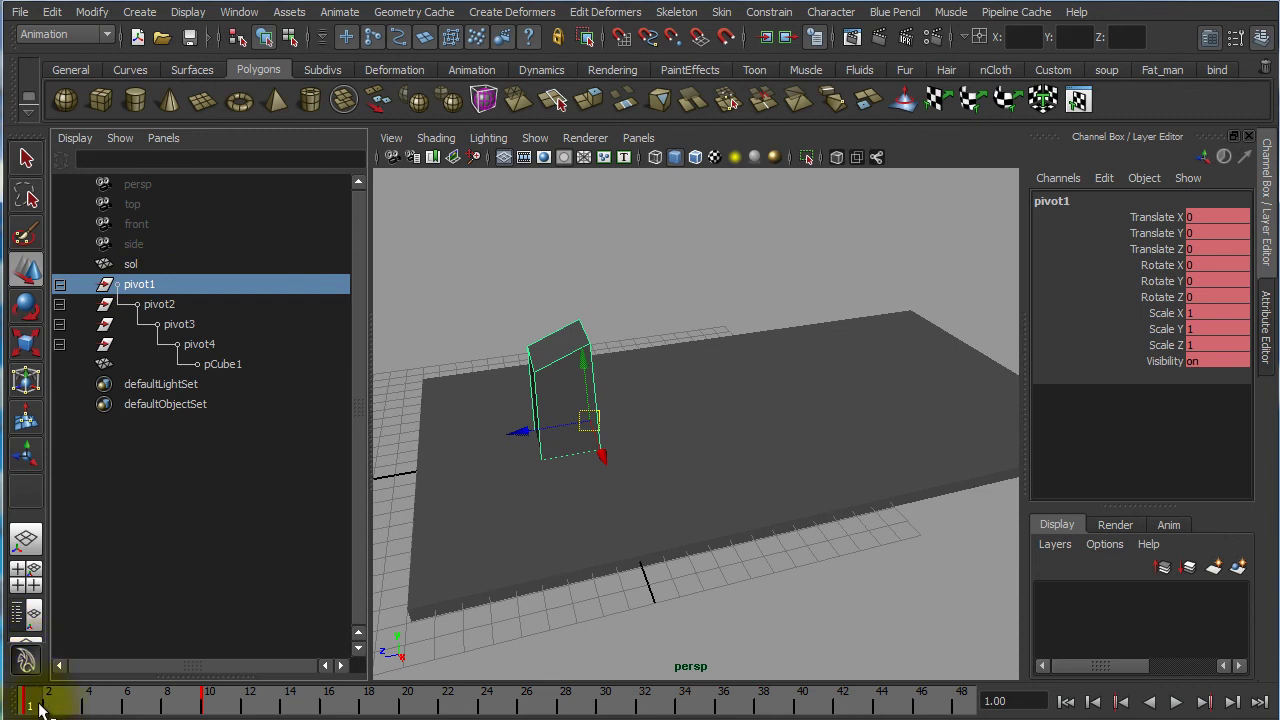
left_click_drag(35, 706, 209, 704)
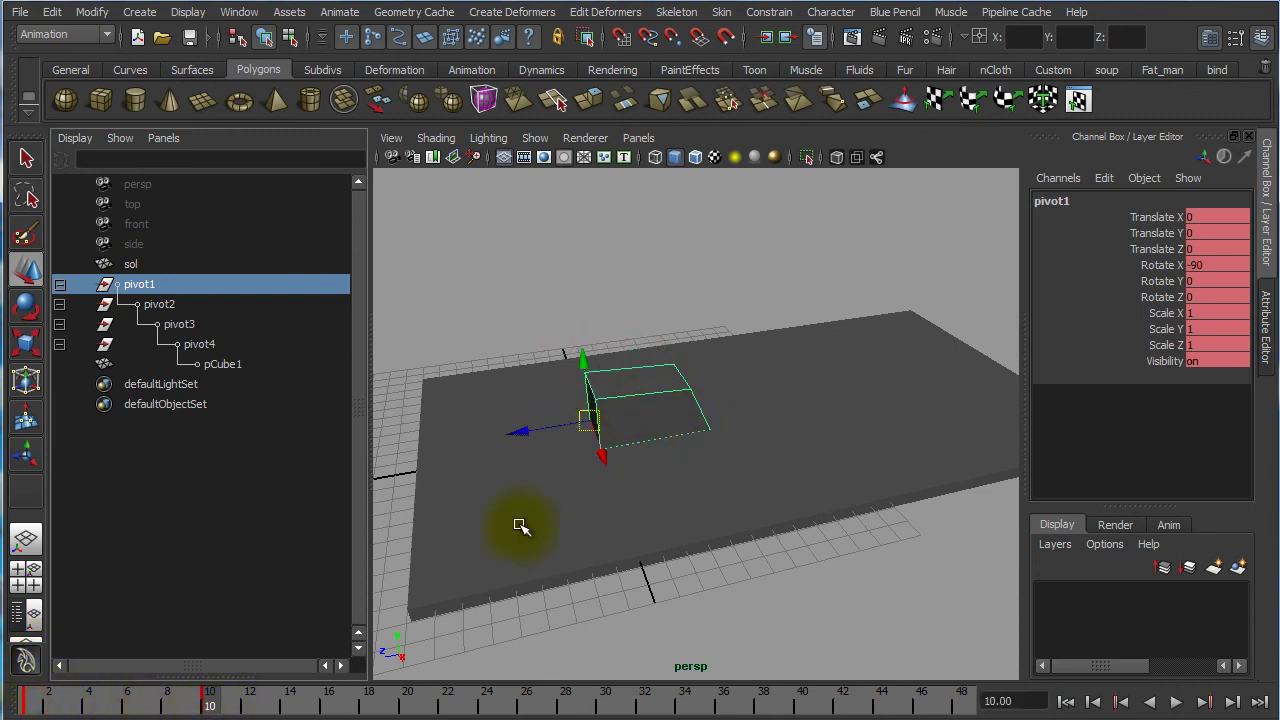
left_click(170, 303)
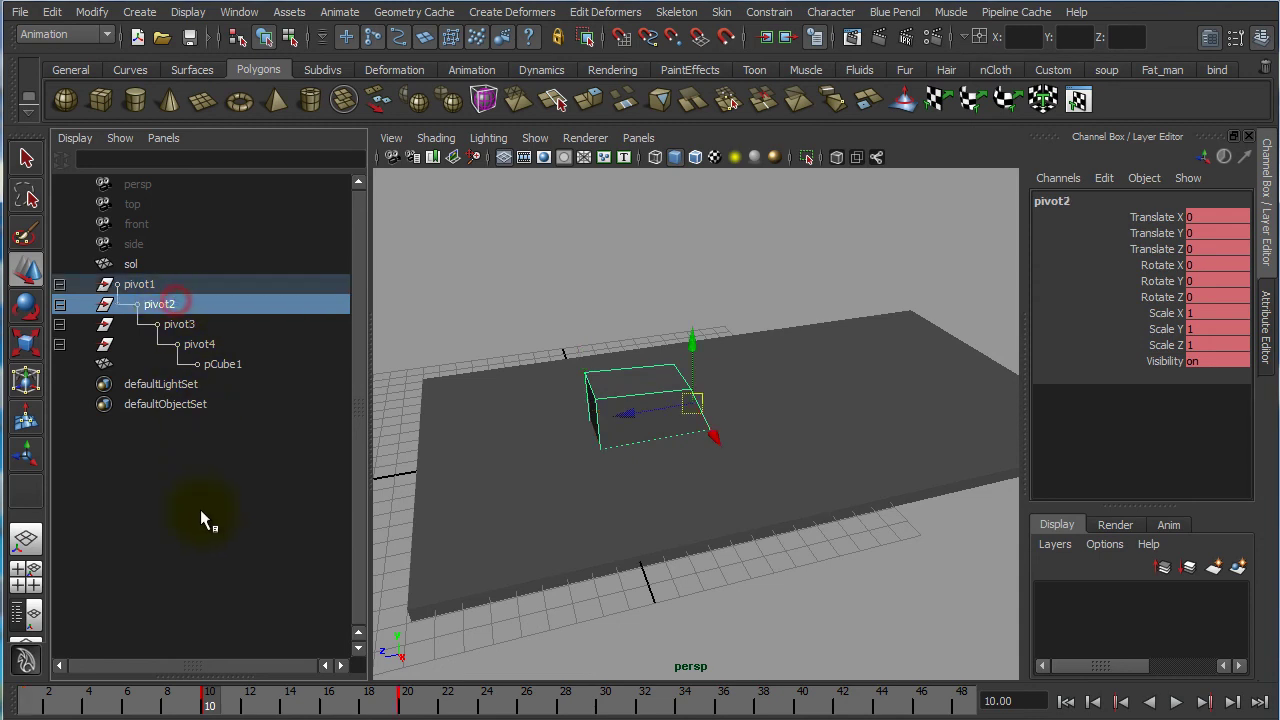
left_click_drag(210, 705, 406, 702)
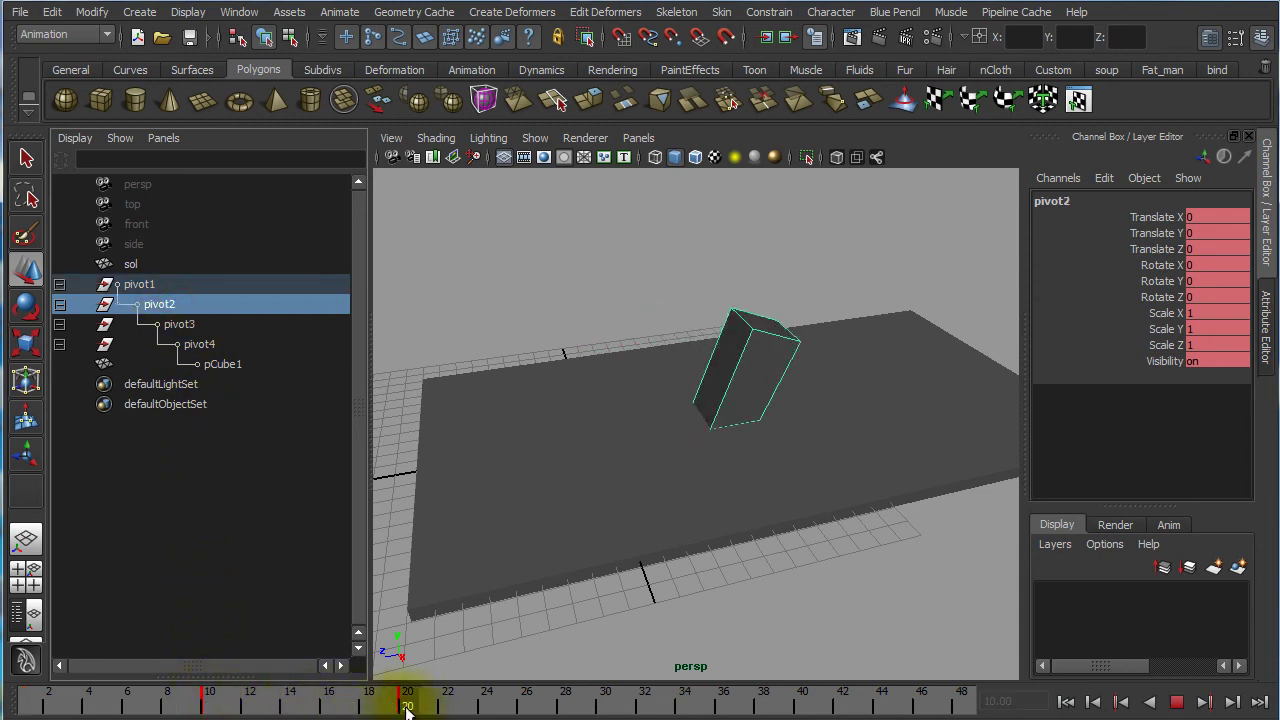
left_click(166, 284)
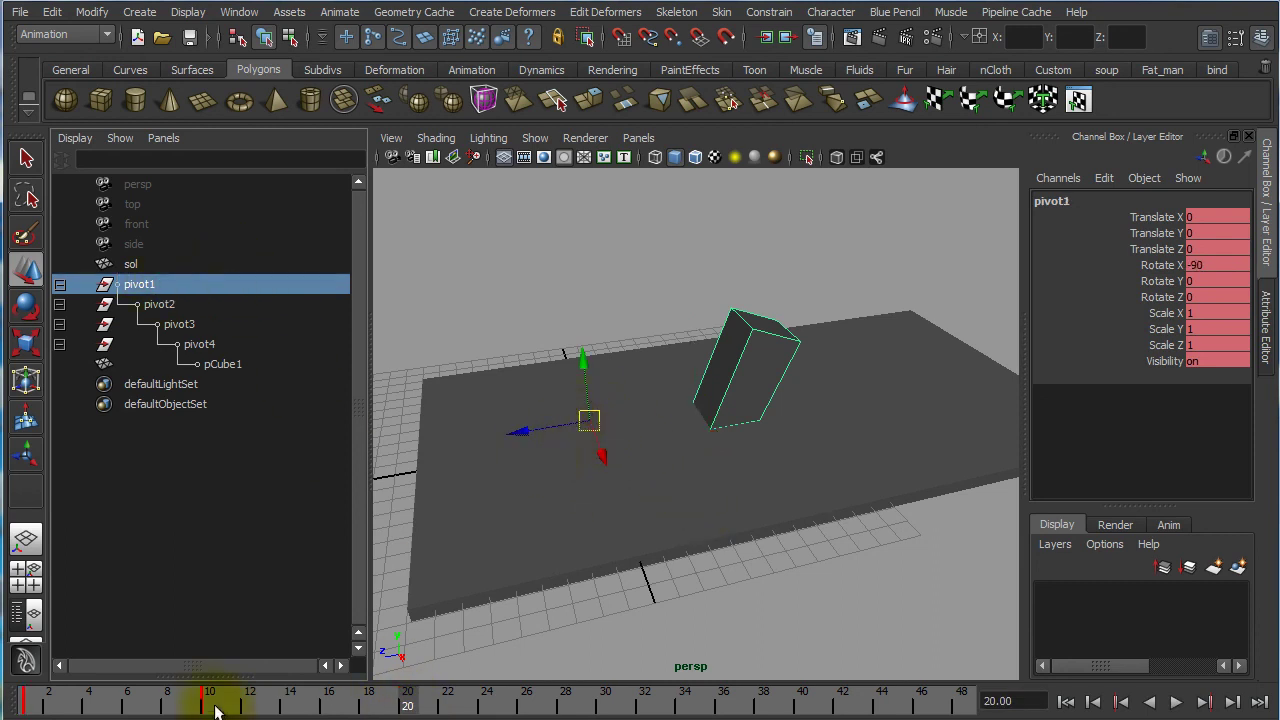
left_click_drag(208, 704, 33, 708)
left_click_drag(40, 710, 50, 712)
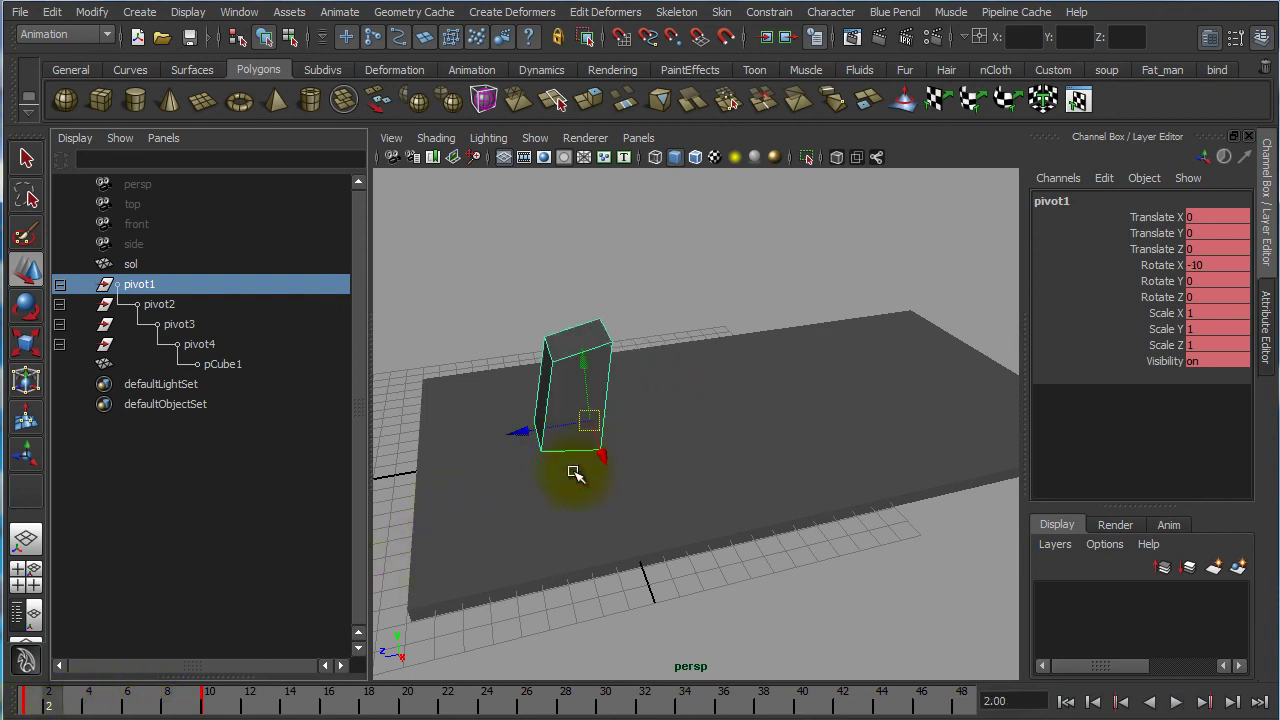
left_click_drag(61, 710, 1005, 710)
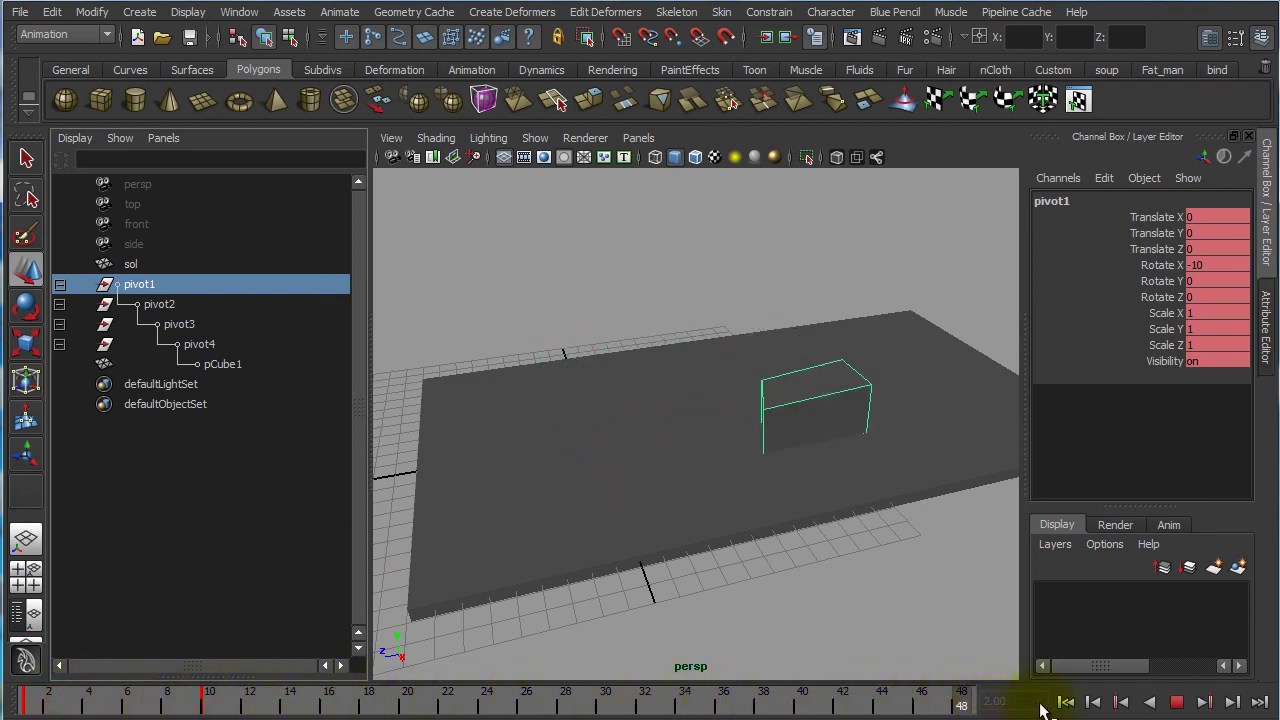
Group pCube1 on its own beneath pivot4, expand the new group and rename it pivot5
left_click(227, 366)
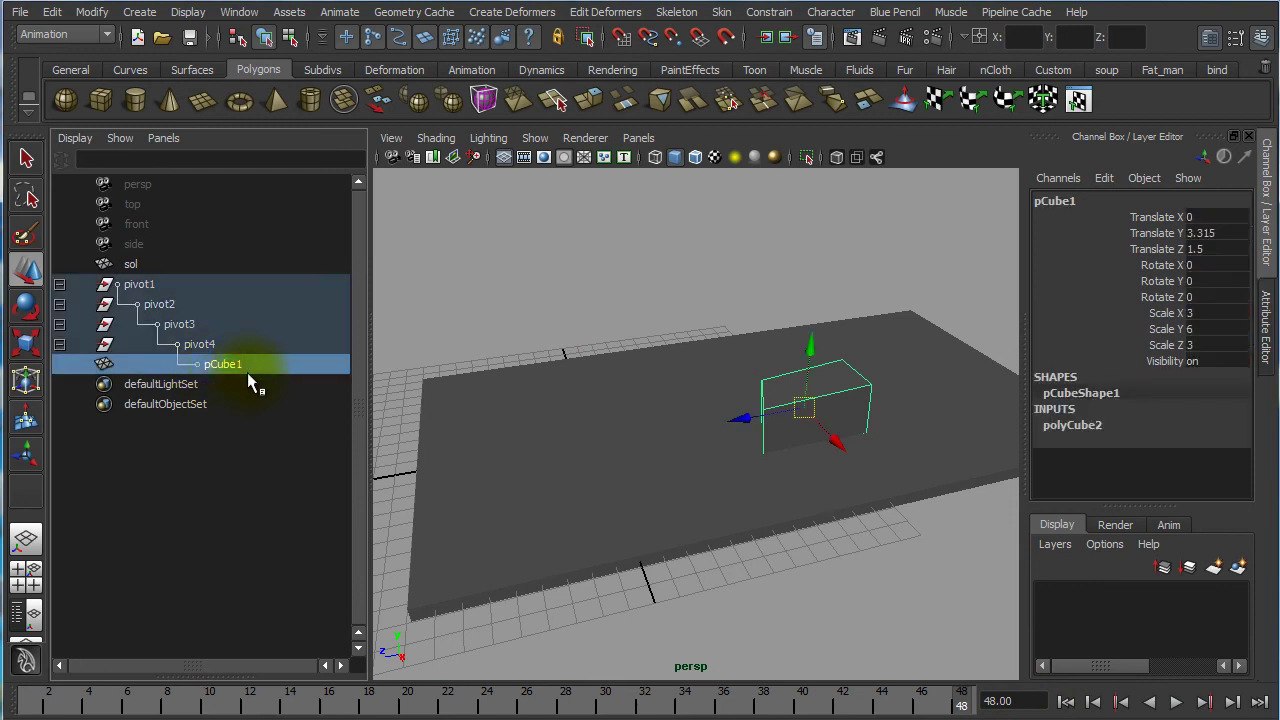
key("ctrl+g")
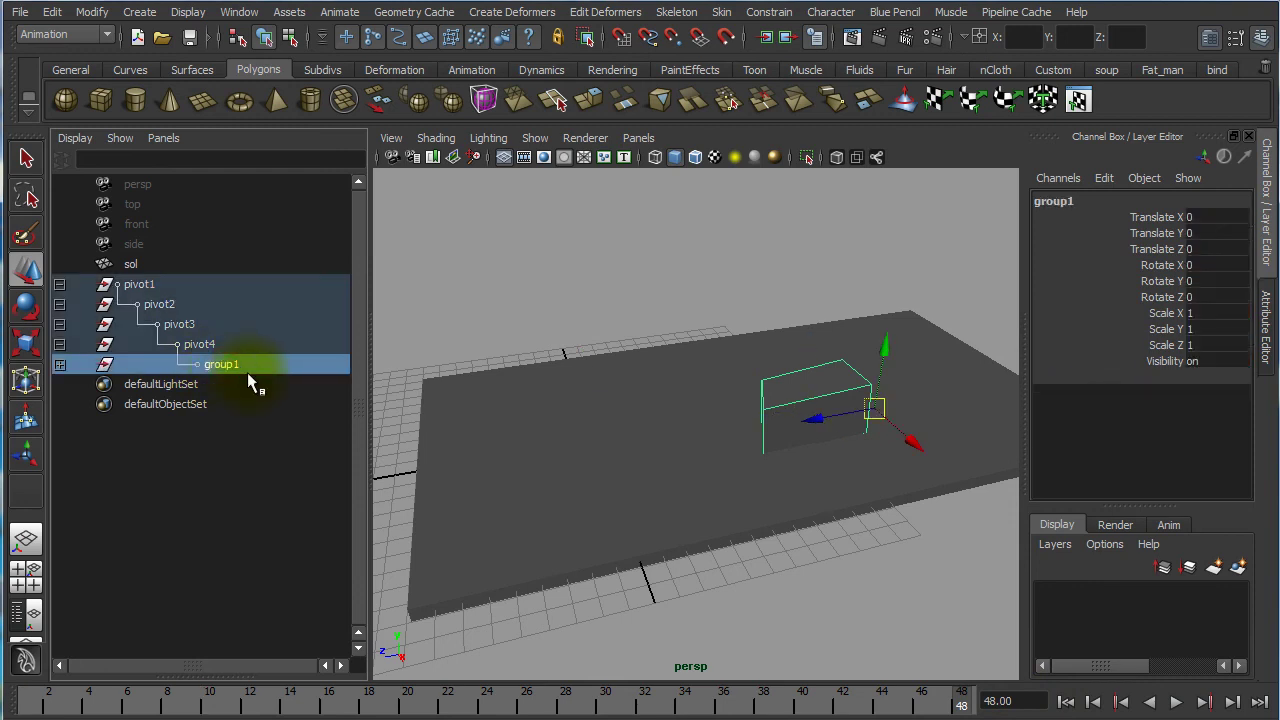
left_click(59, 365)
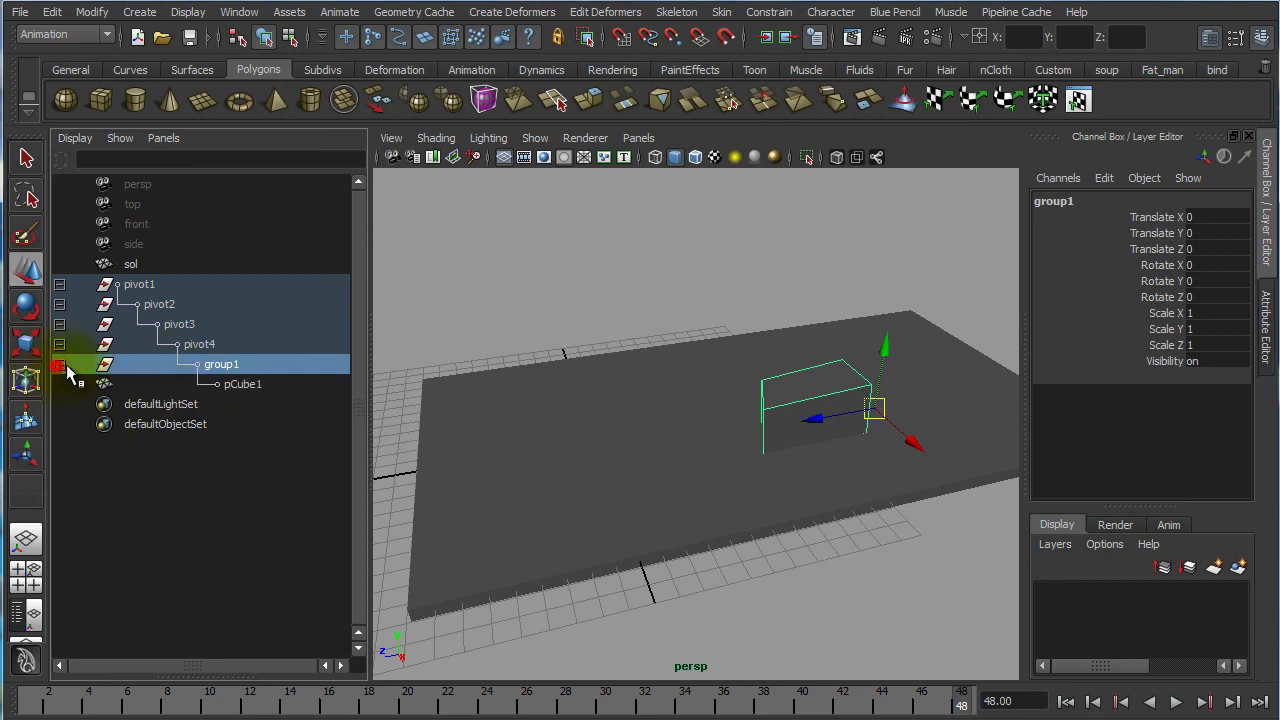
double_click(221, 364)
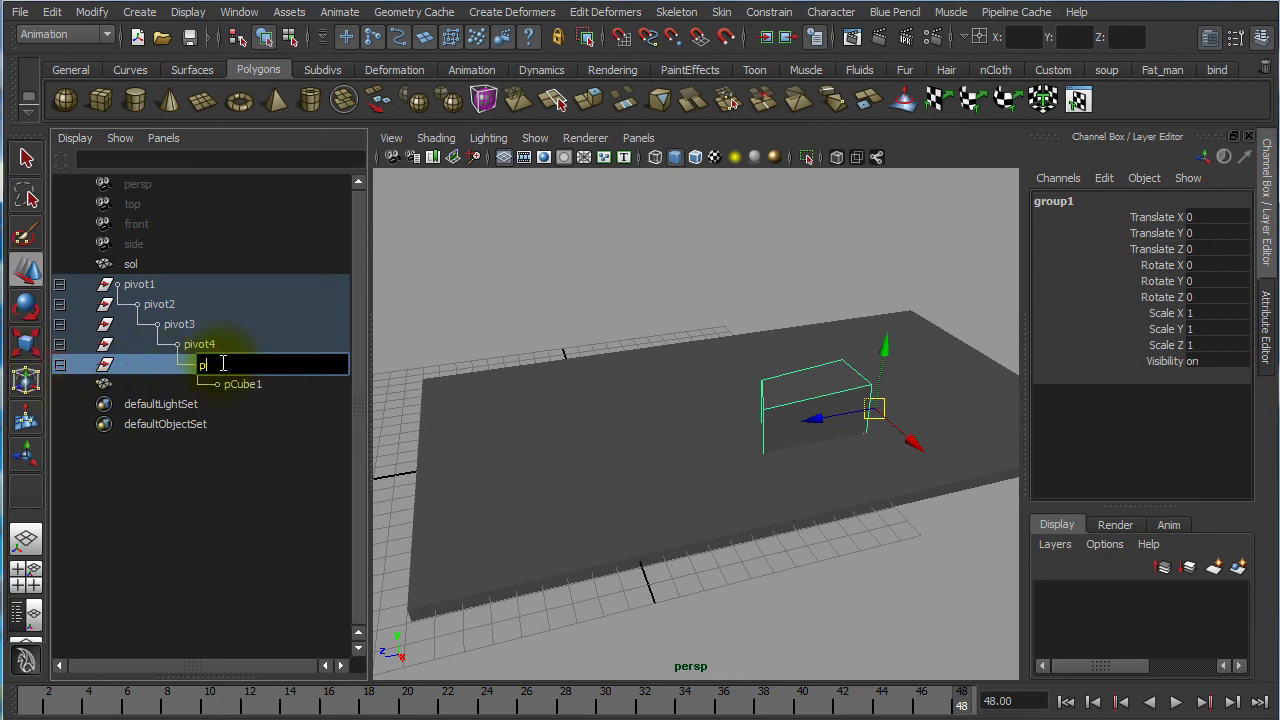
type("pivot5")
key("Return")
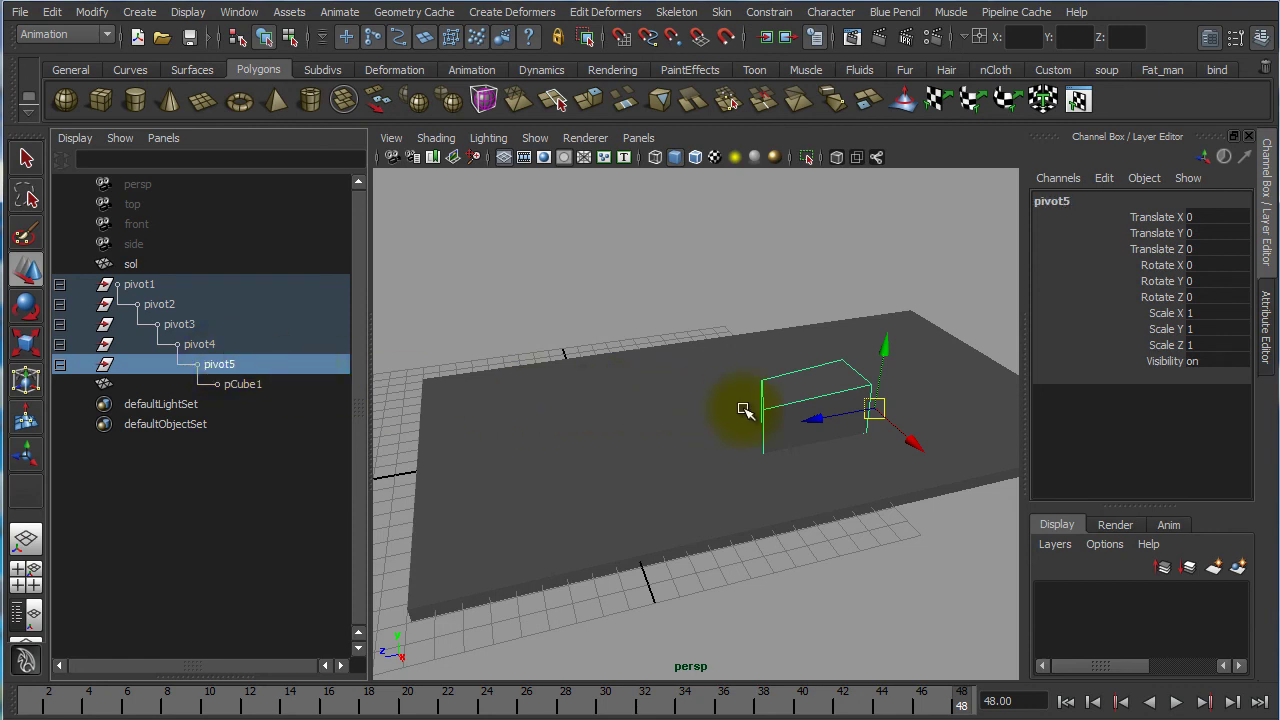
Snap pivot5's pivot point to the block's floor-level corner at the end it will tip over next
key("Insert")
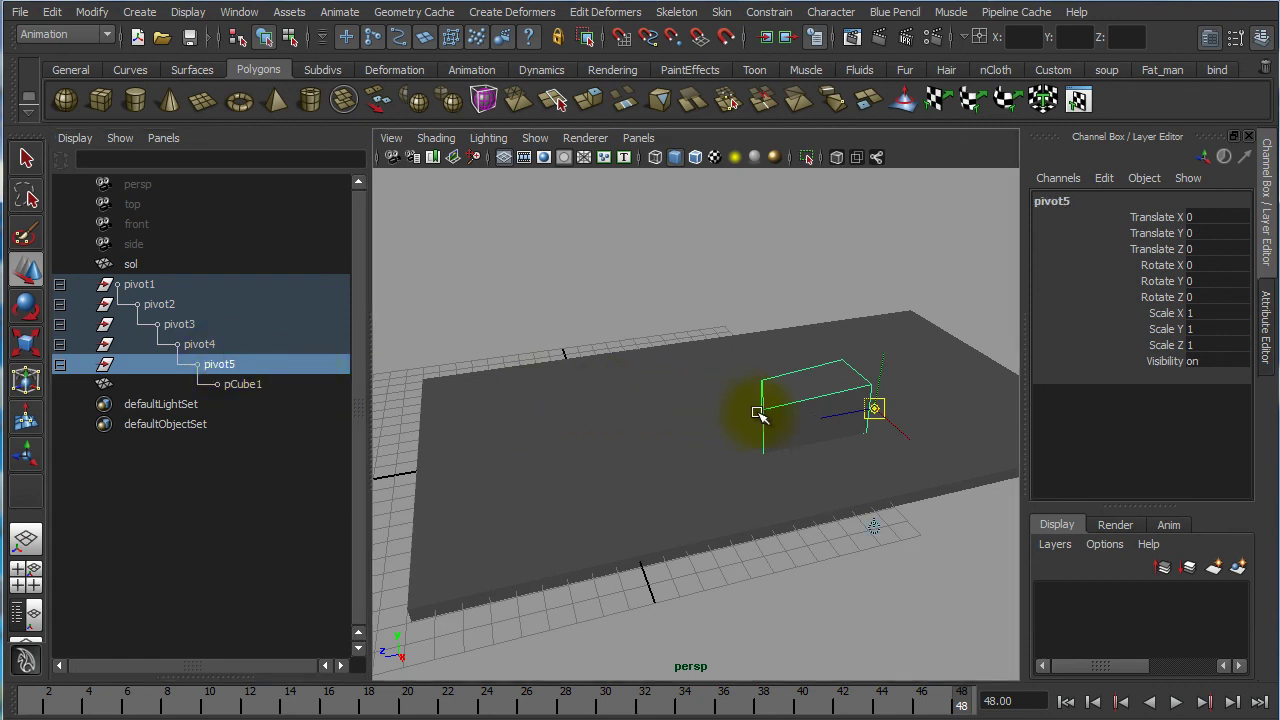
key("v")
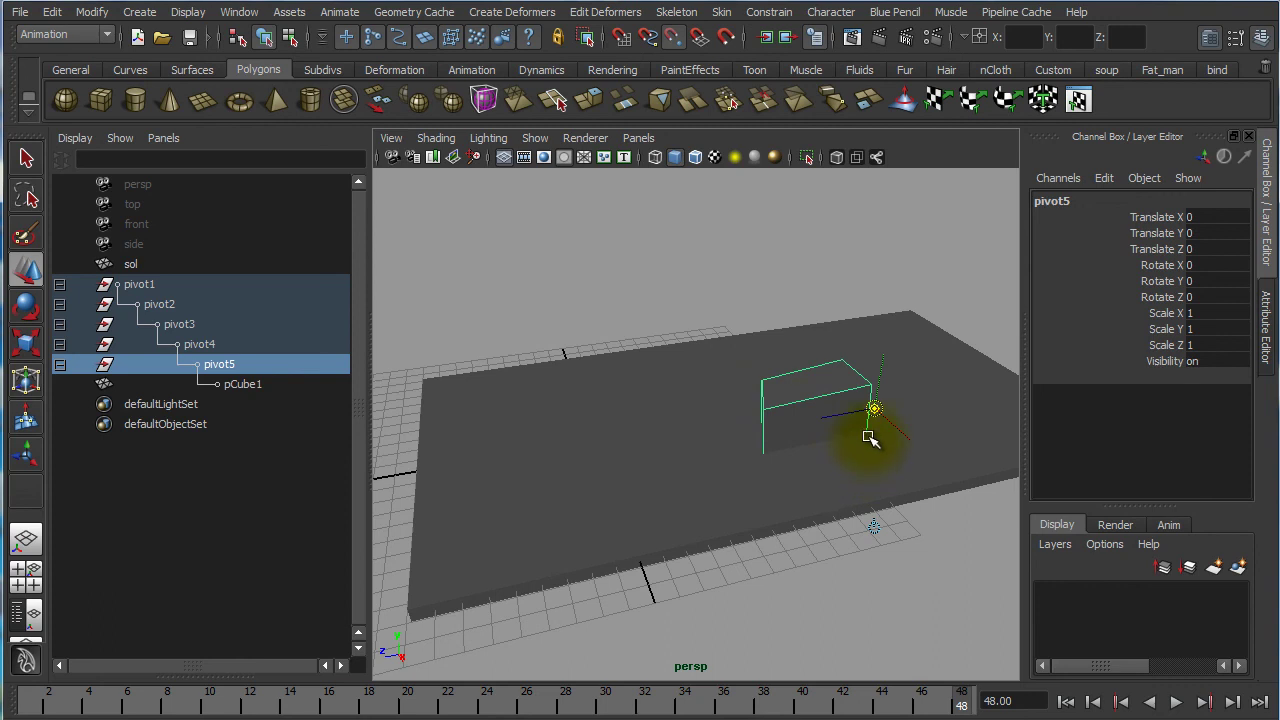
middle_click_drag(868, 434, 867, 438)
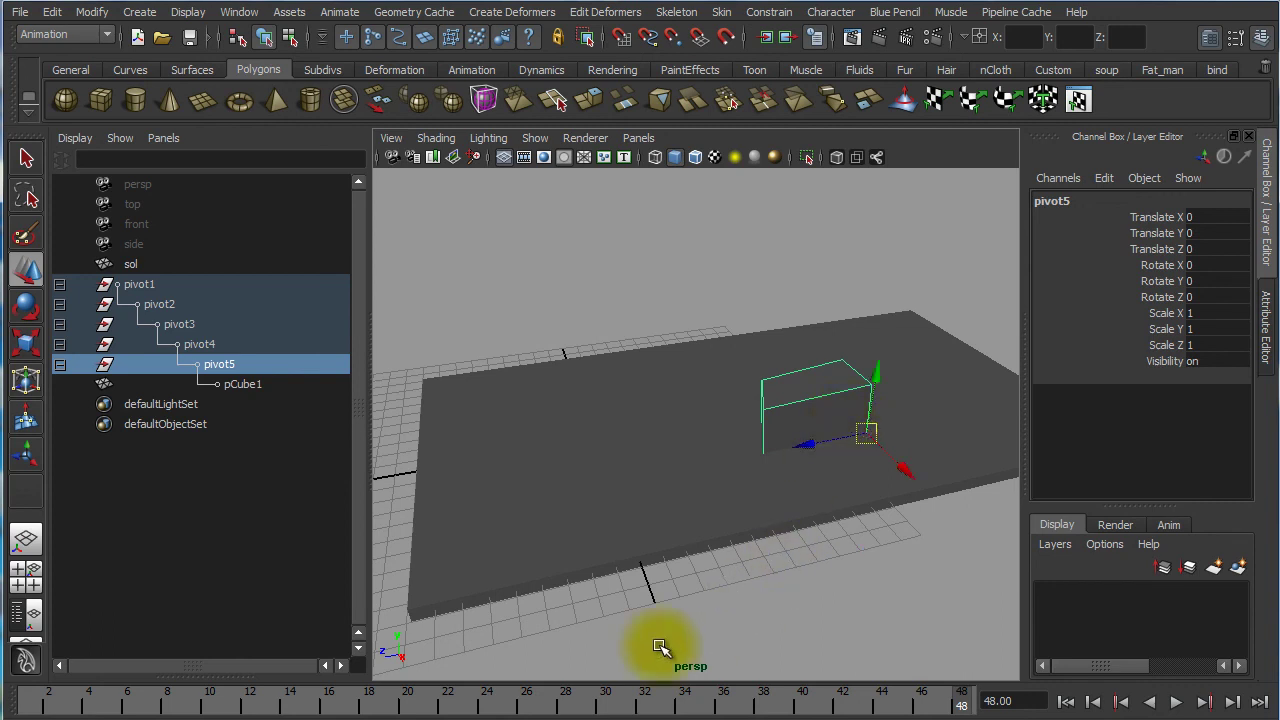
Go to pivot4's last key at frame 40 and key pivot5 unrotated there
left_click_drag(256, 696, 368, 704)
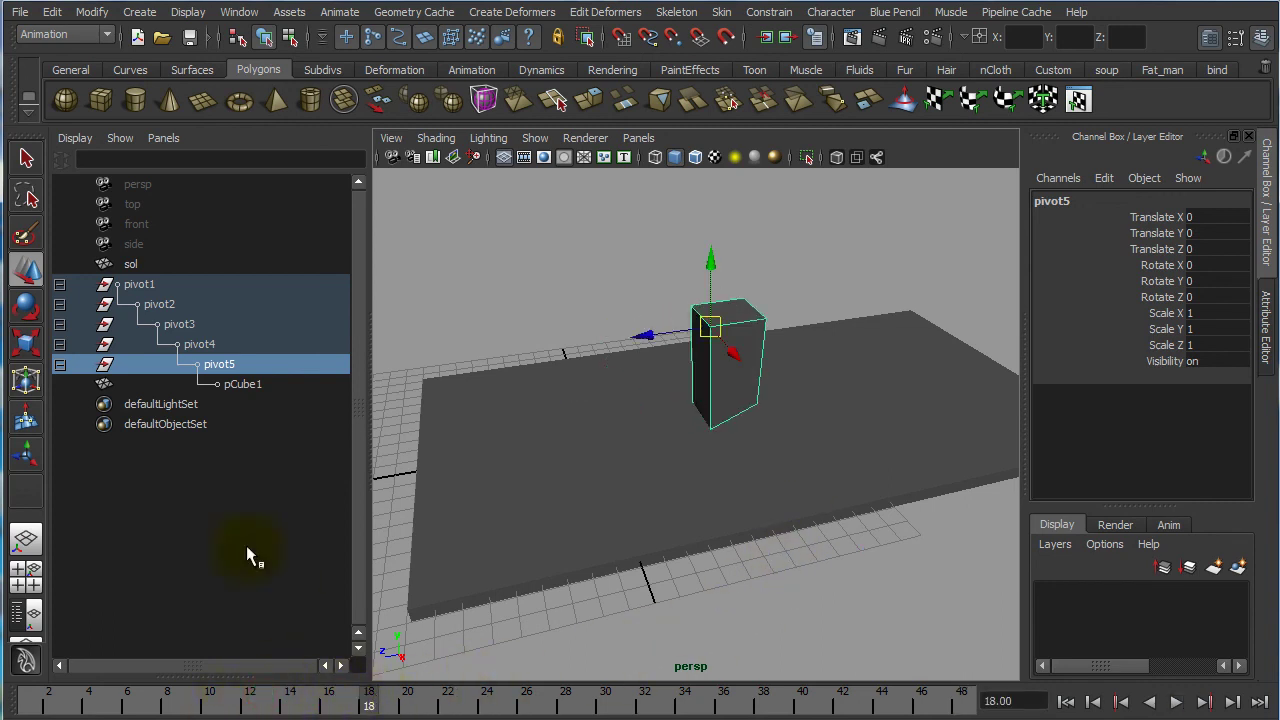
left_click(205, 345)
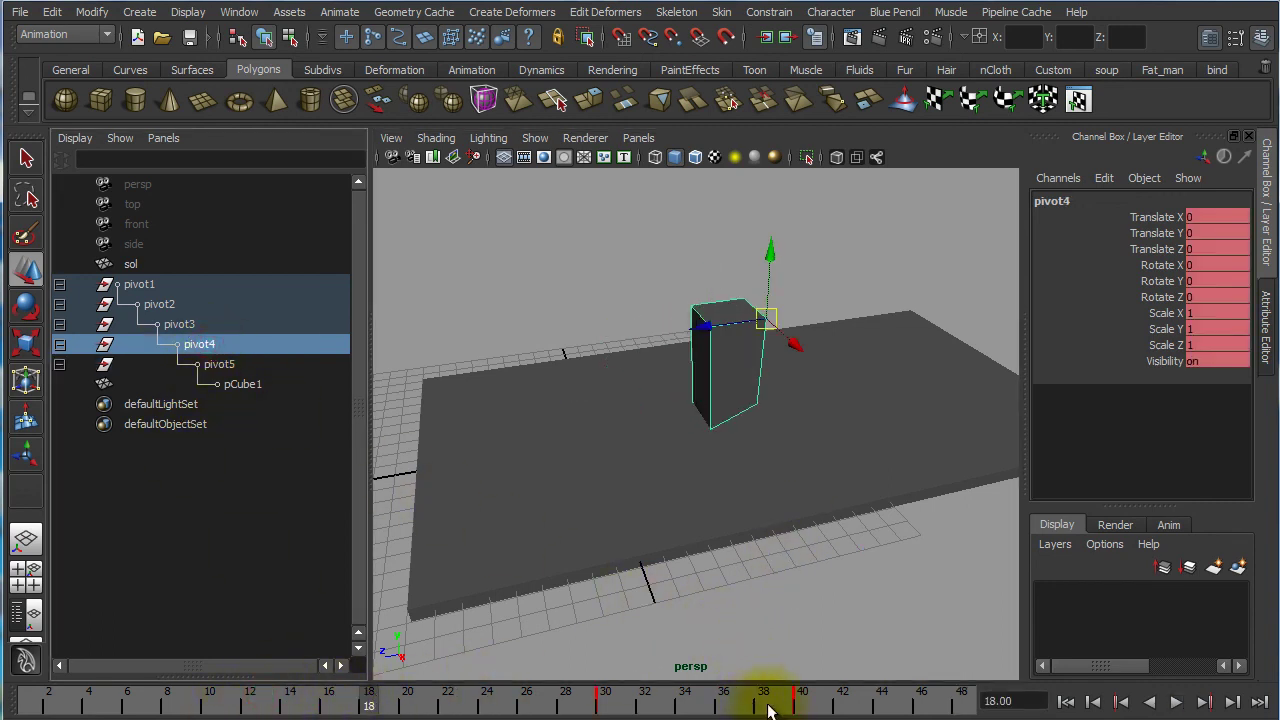
mouse_move(806, 704)
left_mouse_down()
mouse_move(730, 704)
mouse_move(814, 702)
left_mouse_up()
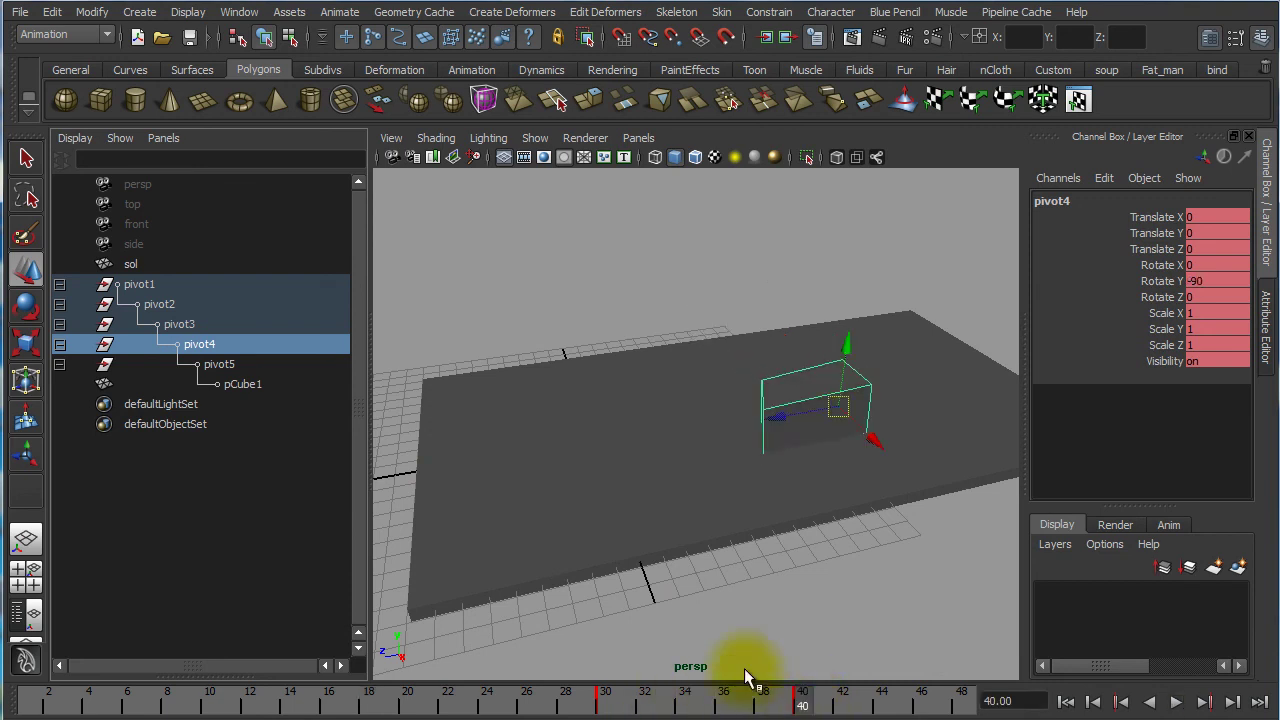
left_click(221, 366)
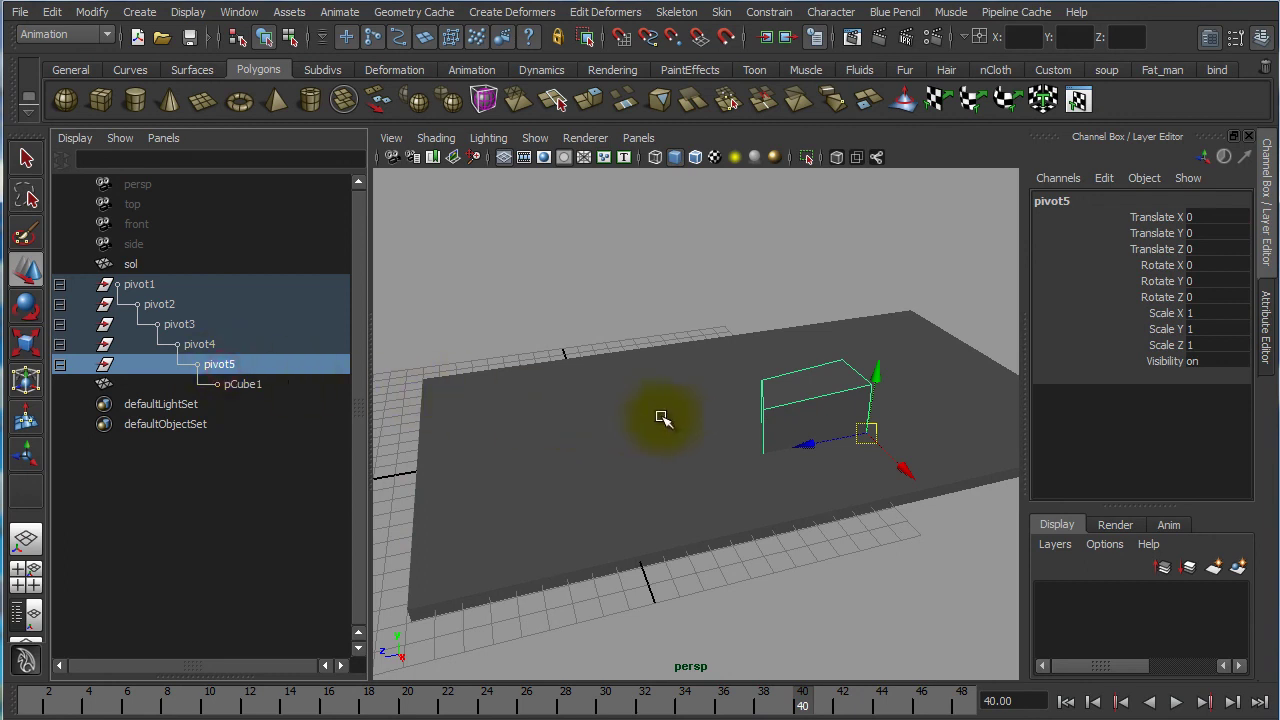
key("s")
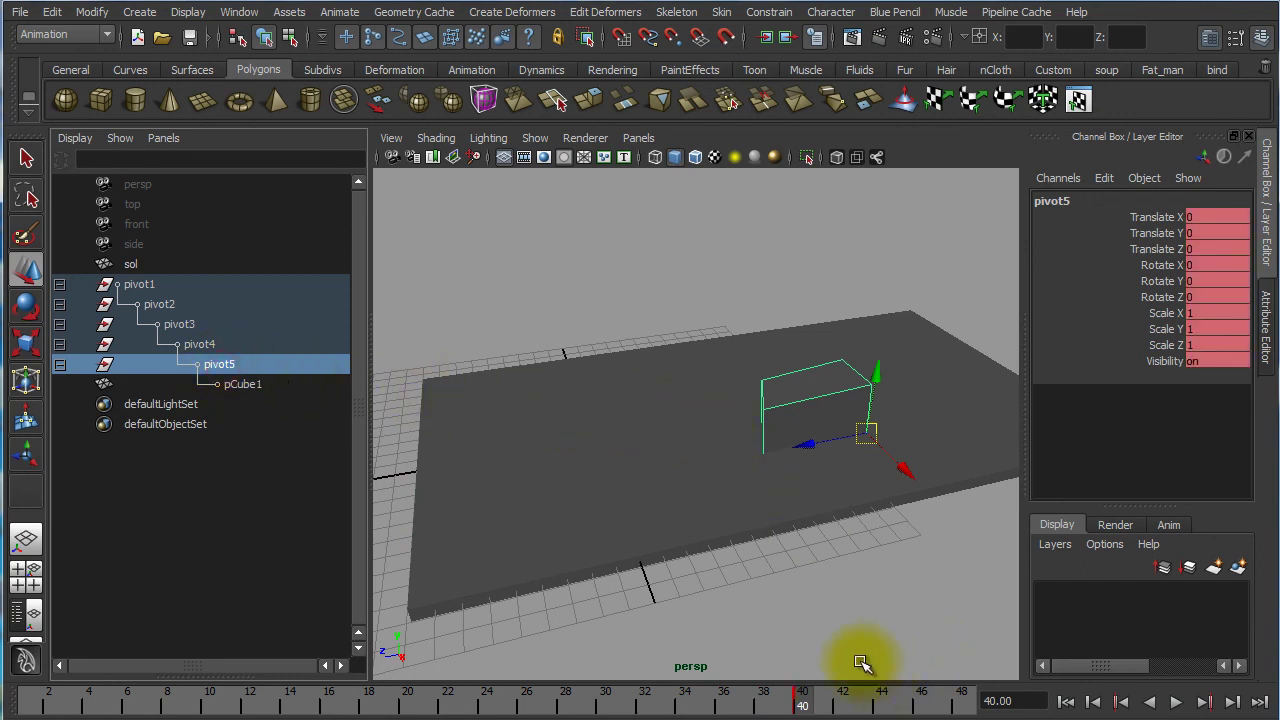
Key pivot5 at frame 48 with Rotate Z at 90 so the block tips upright
key("alt+v")
left_click_drag(944, 711, 1026, 713)
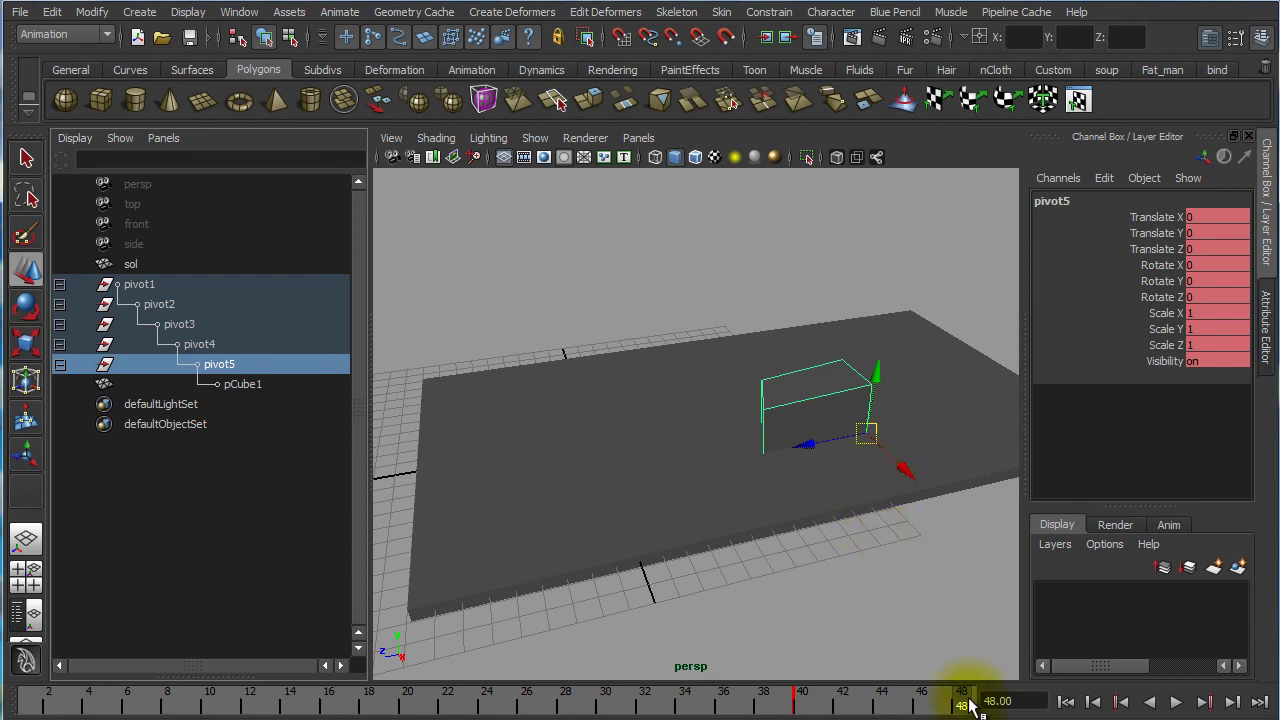
key("e")
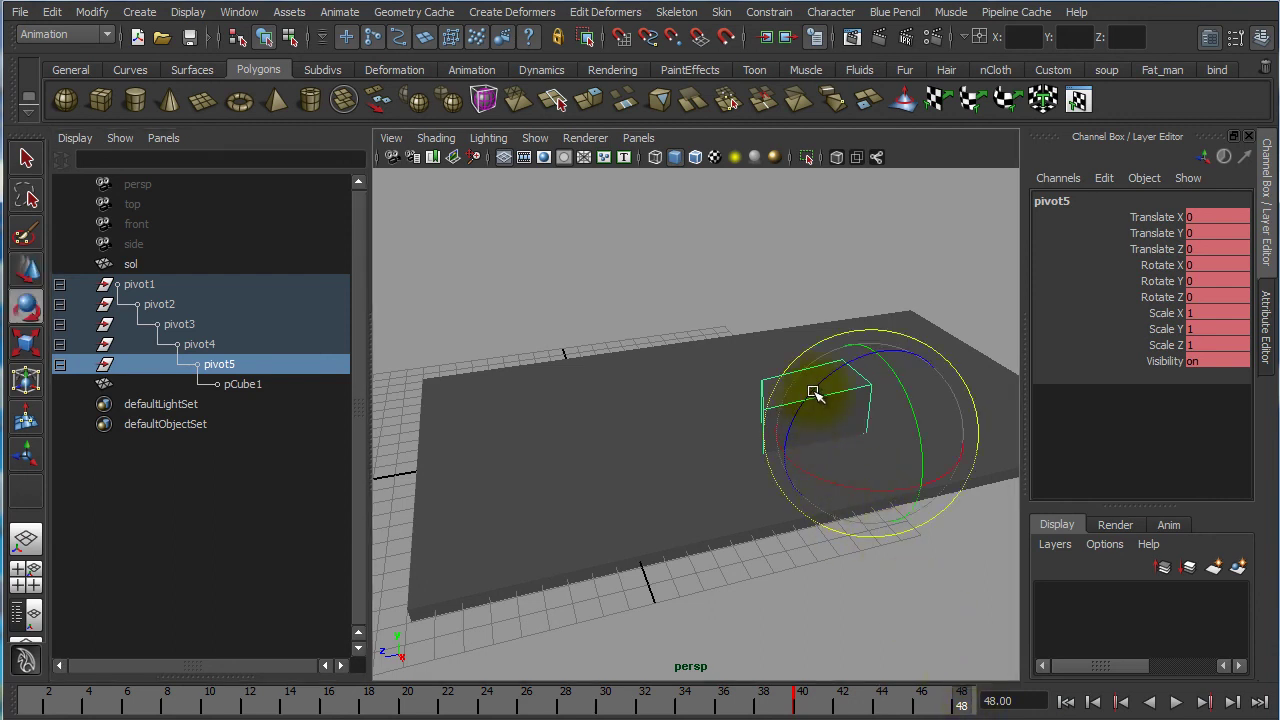
left_click_drag(814, 391, 1082, 361)
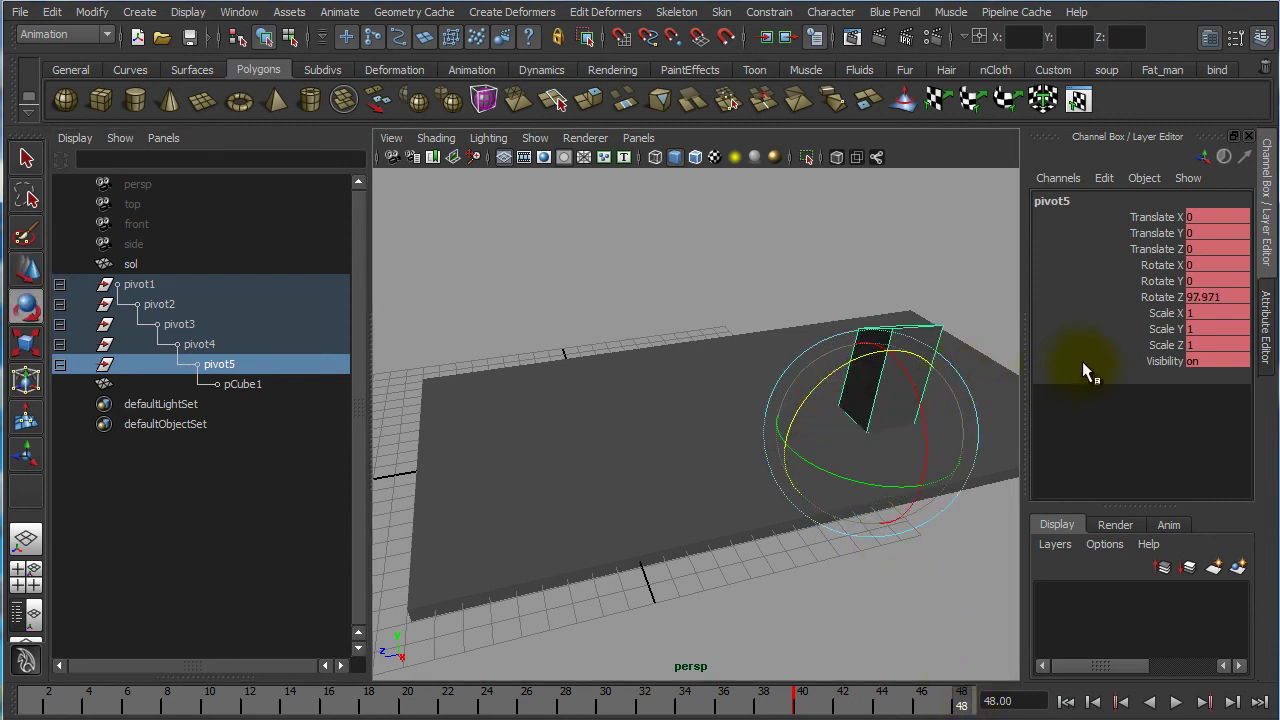
type("90")
key("Return")
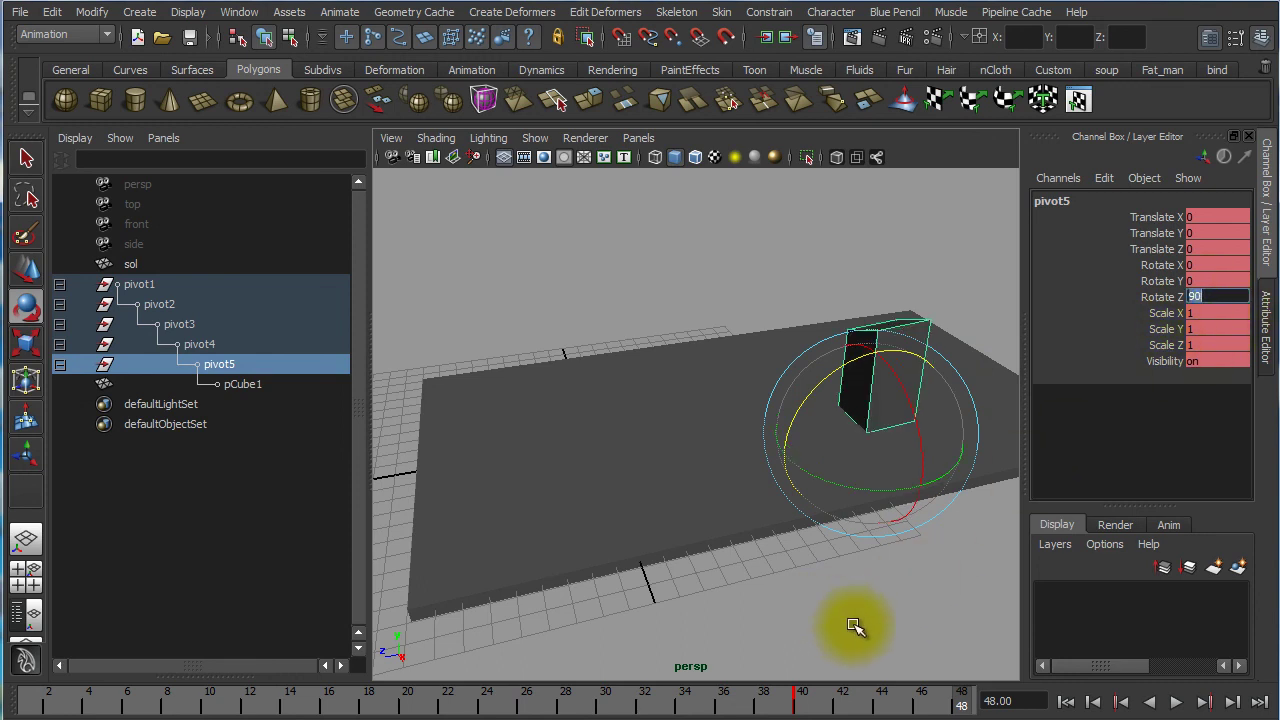
key("Return")
Return to frame 1 and play back the complete block animation
left_click_drag(960, 700, 20, 700)
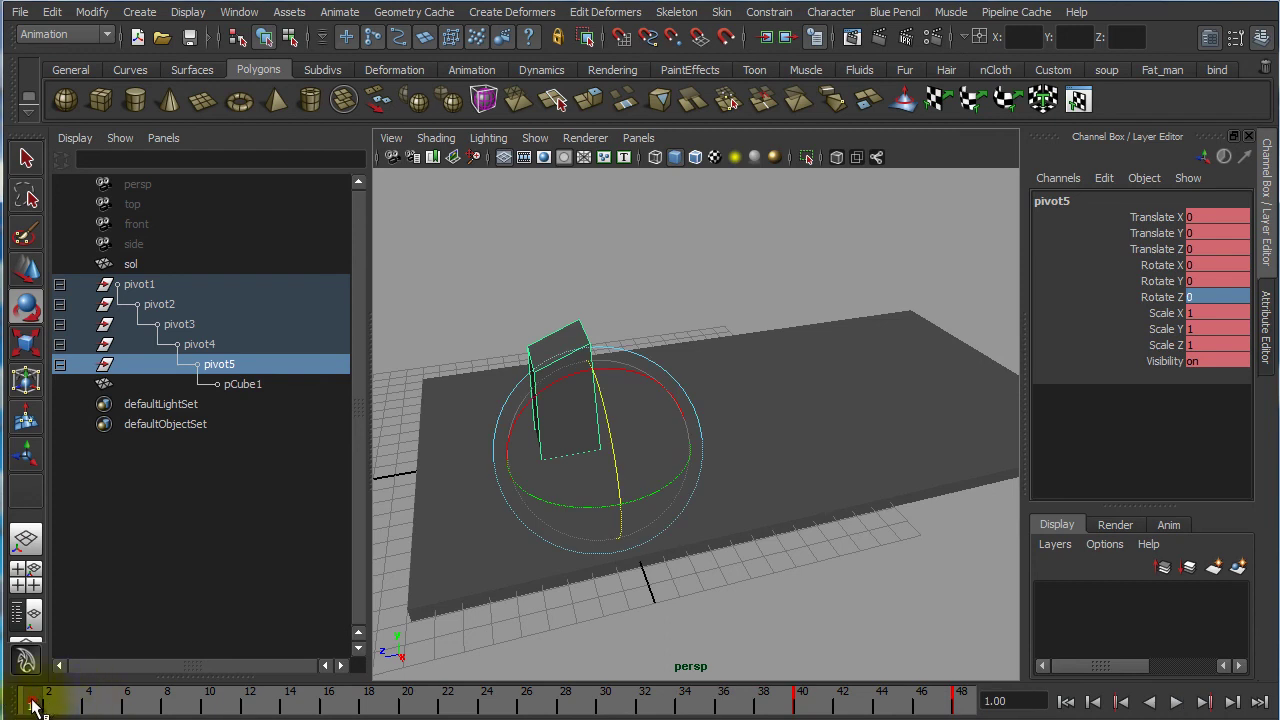
key("alt+v")
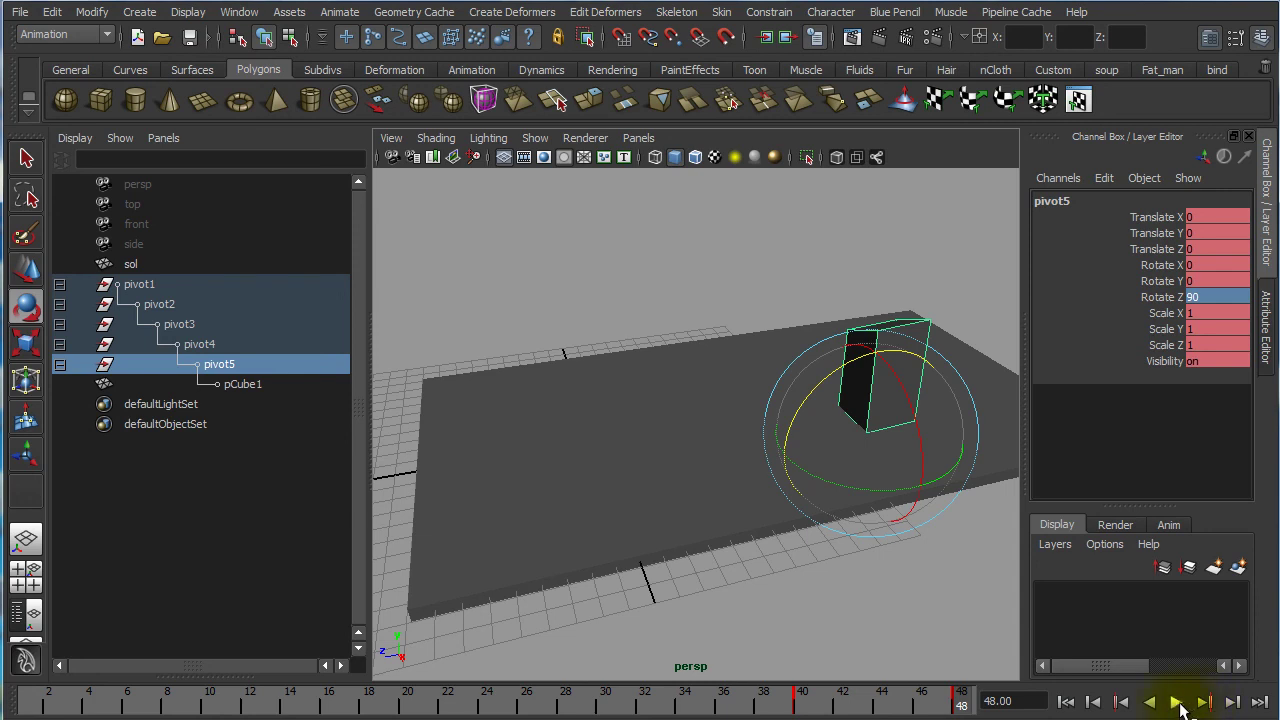
left_click(1177, 703)
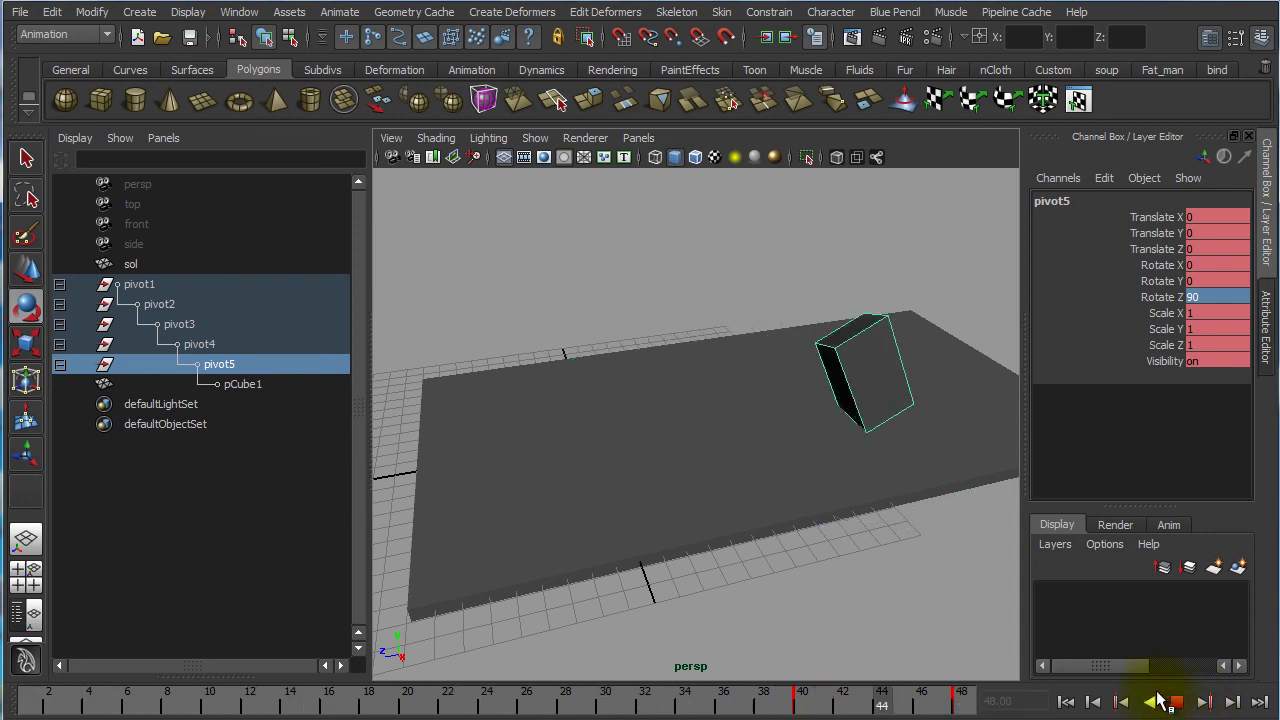